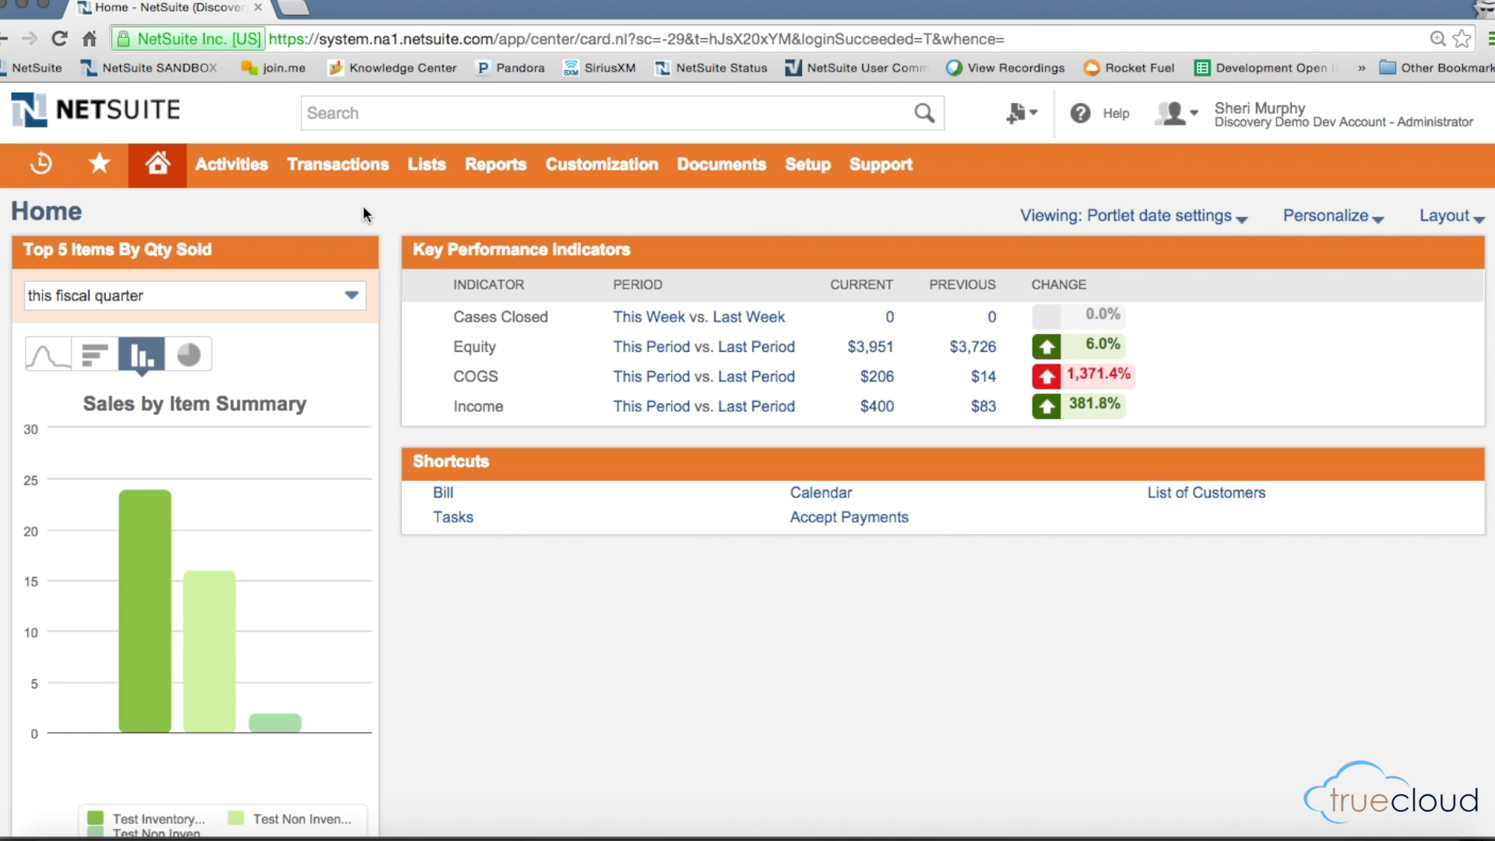
Step: Open the accounting period management page and collapse fiscal years 2015, 2016 and 2017
mouse_move(809, 162)
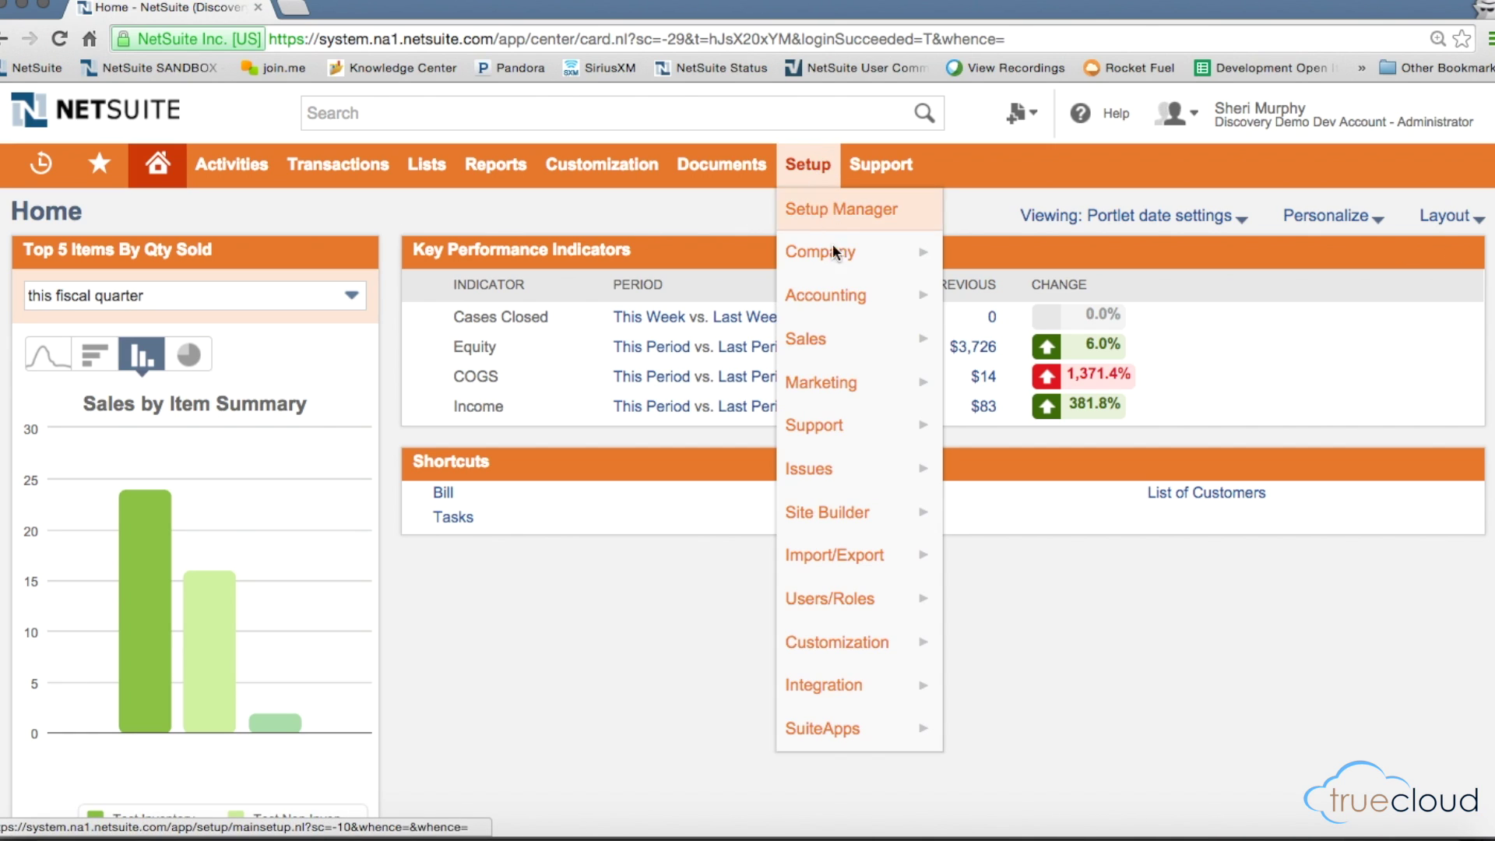
mouse_move(837, 293)
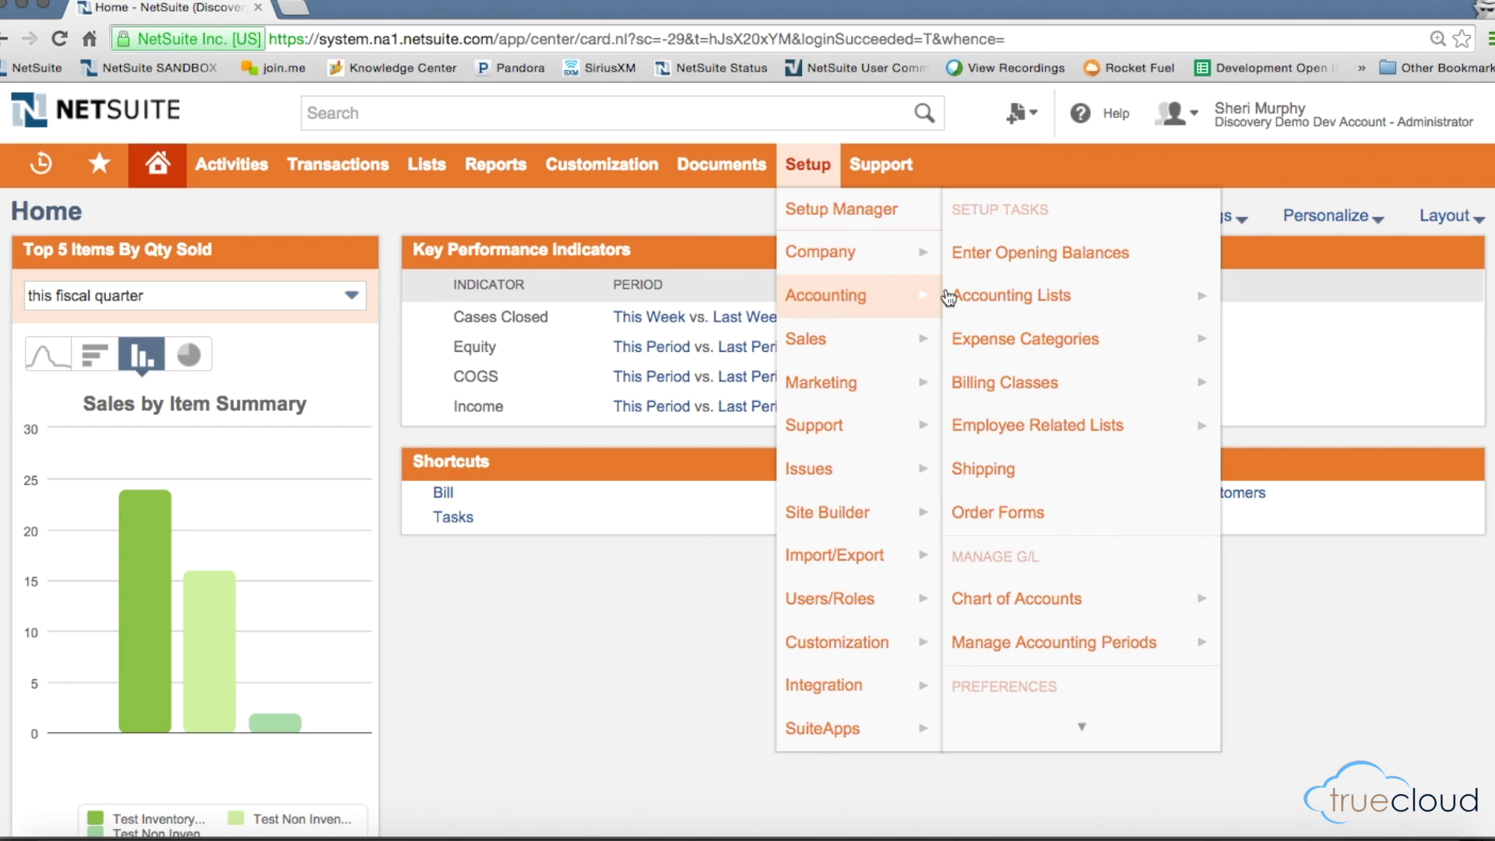
click(1070, 652)
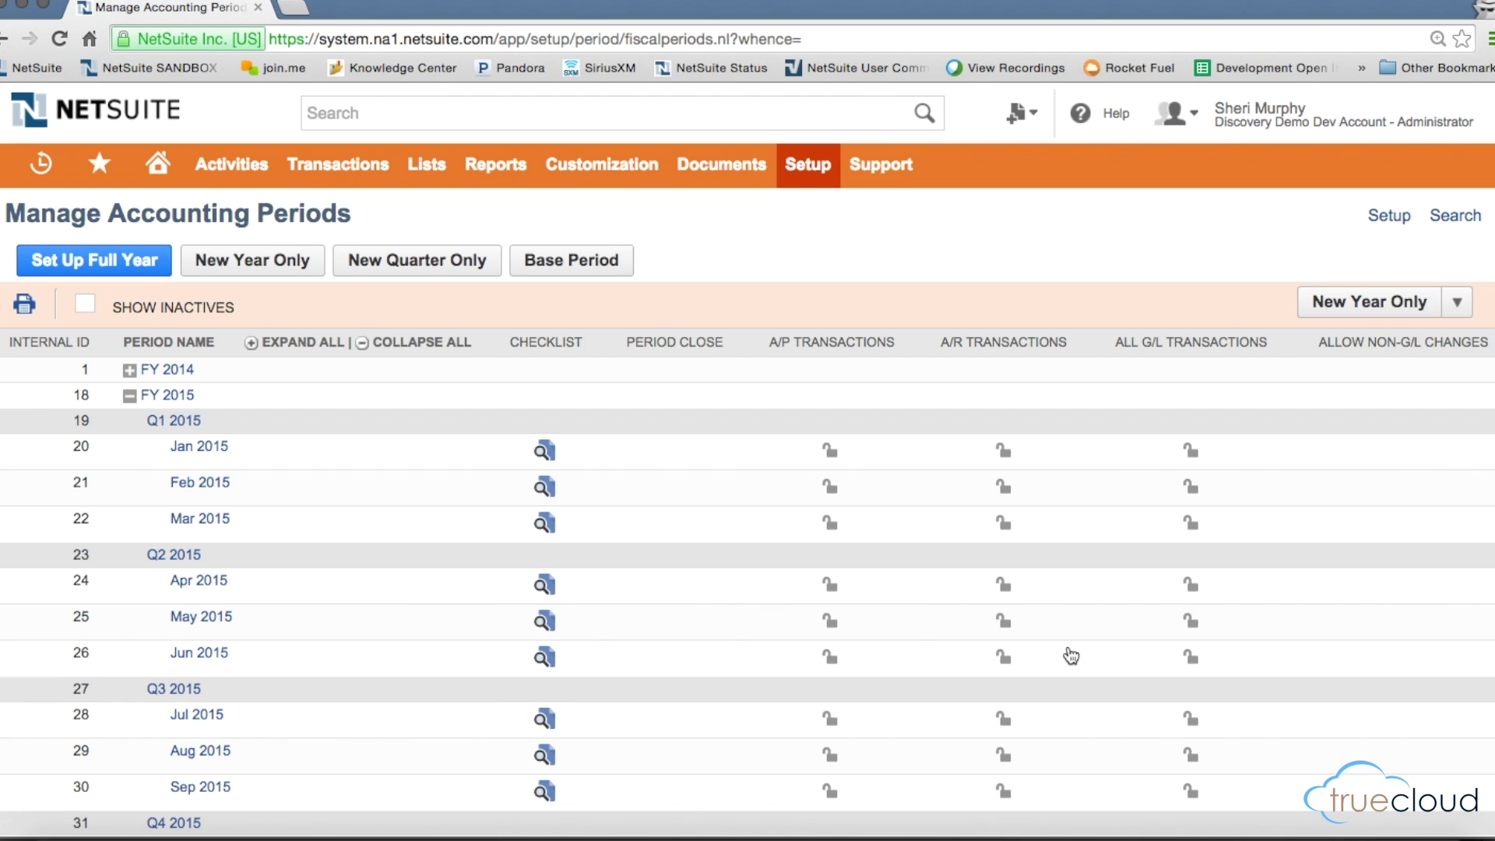
click(130, 397)
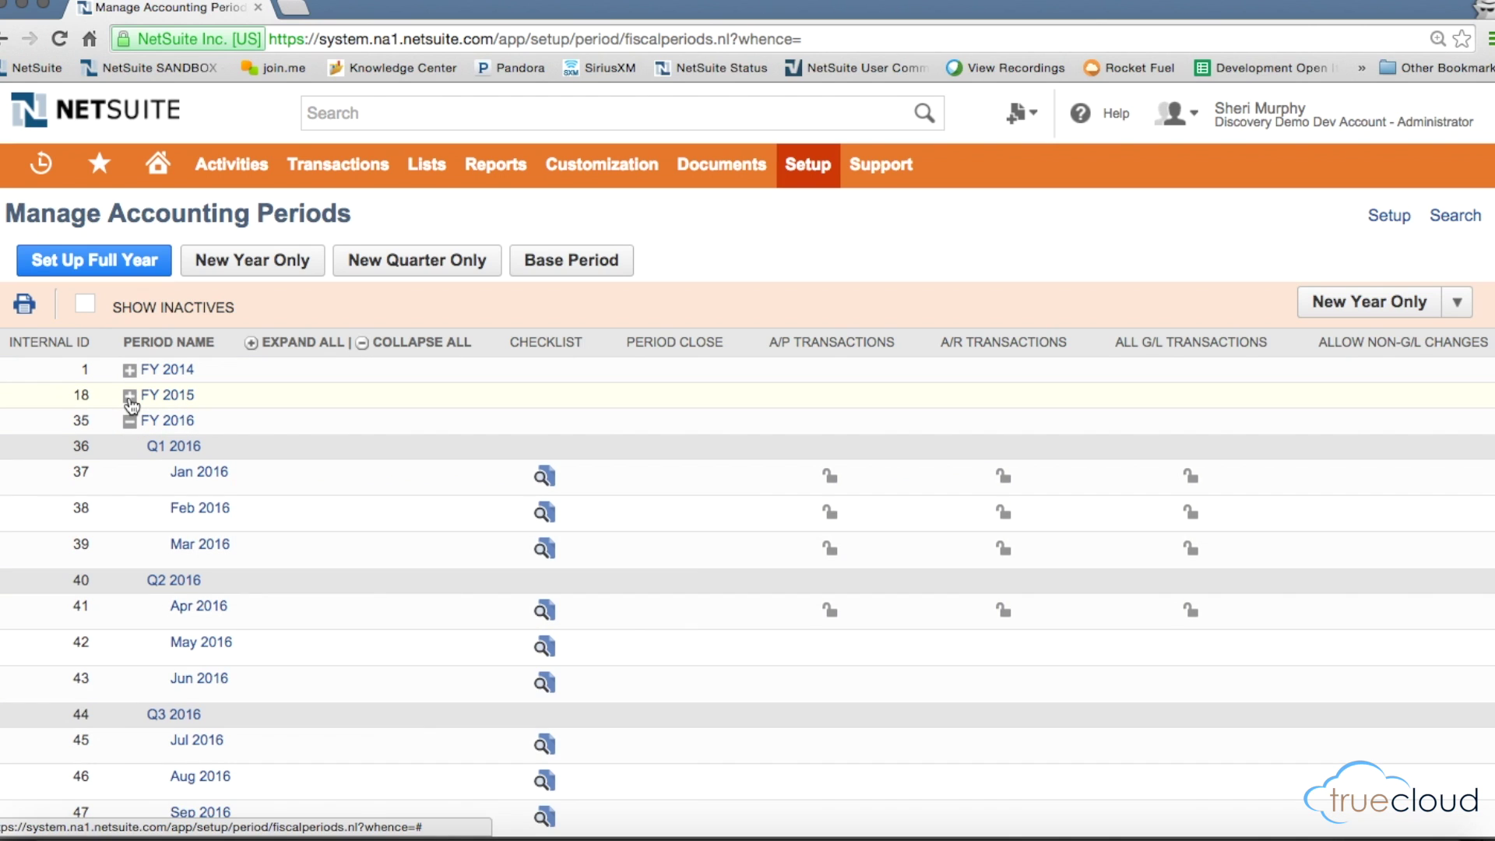
click(130, 421)
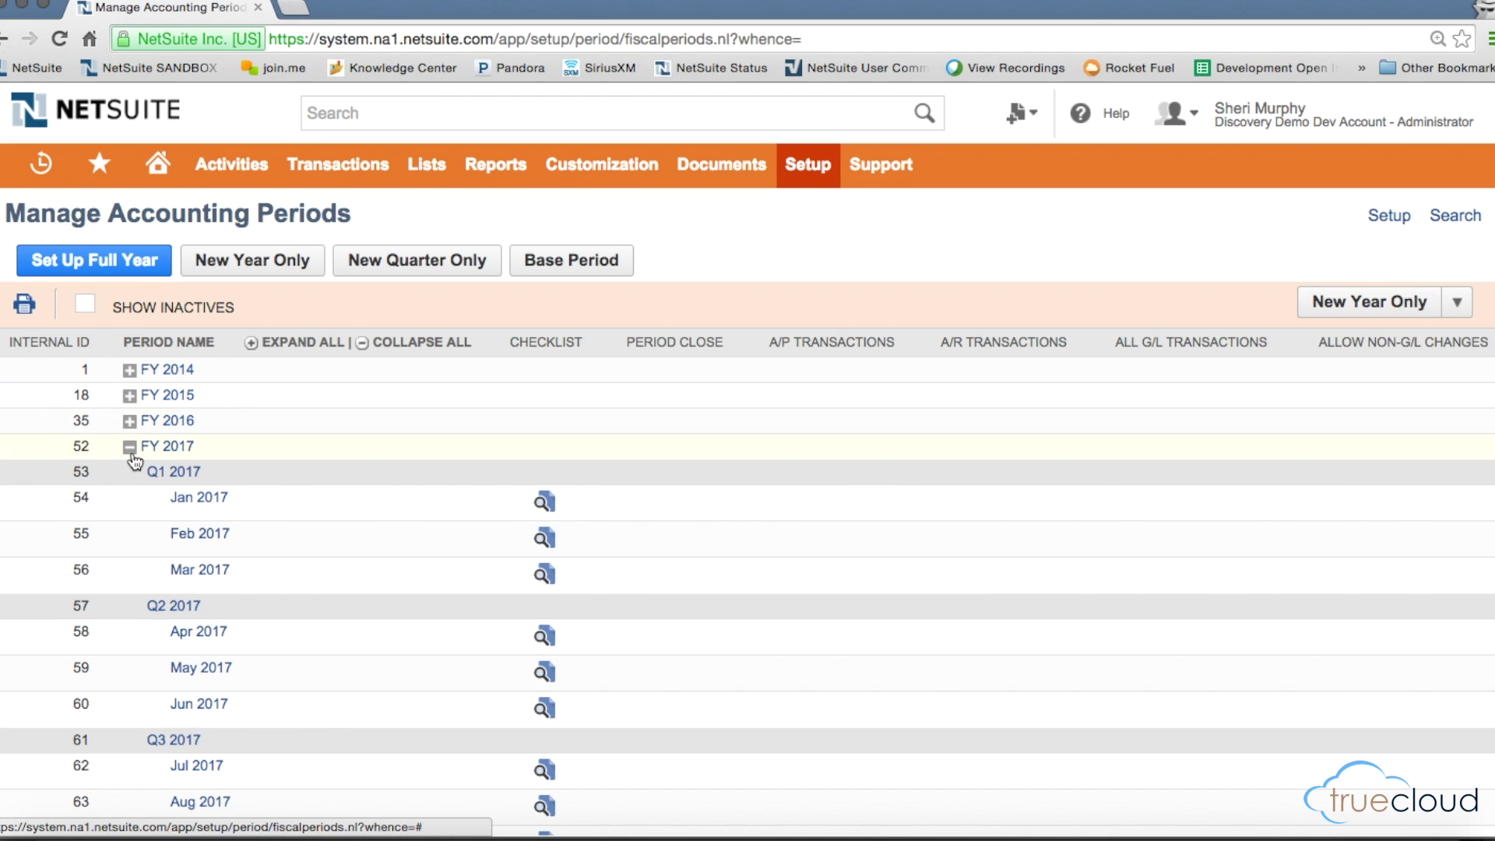
click(130, 447)
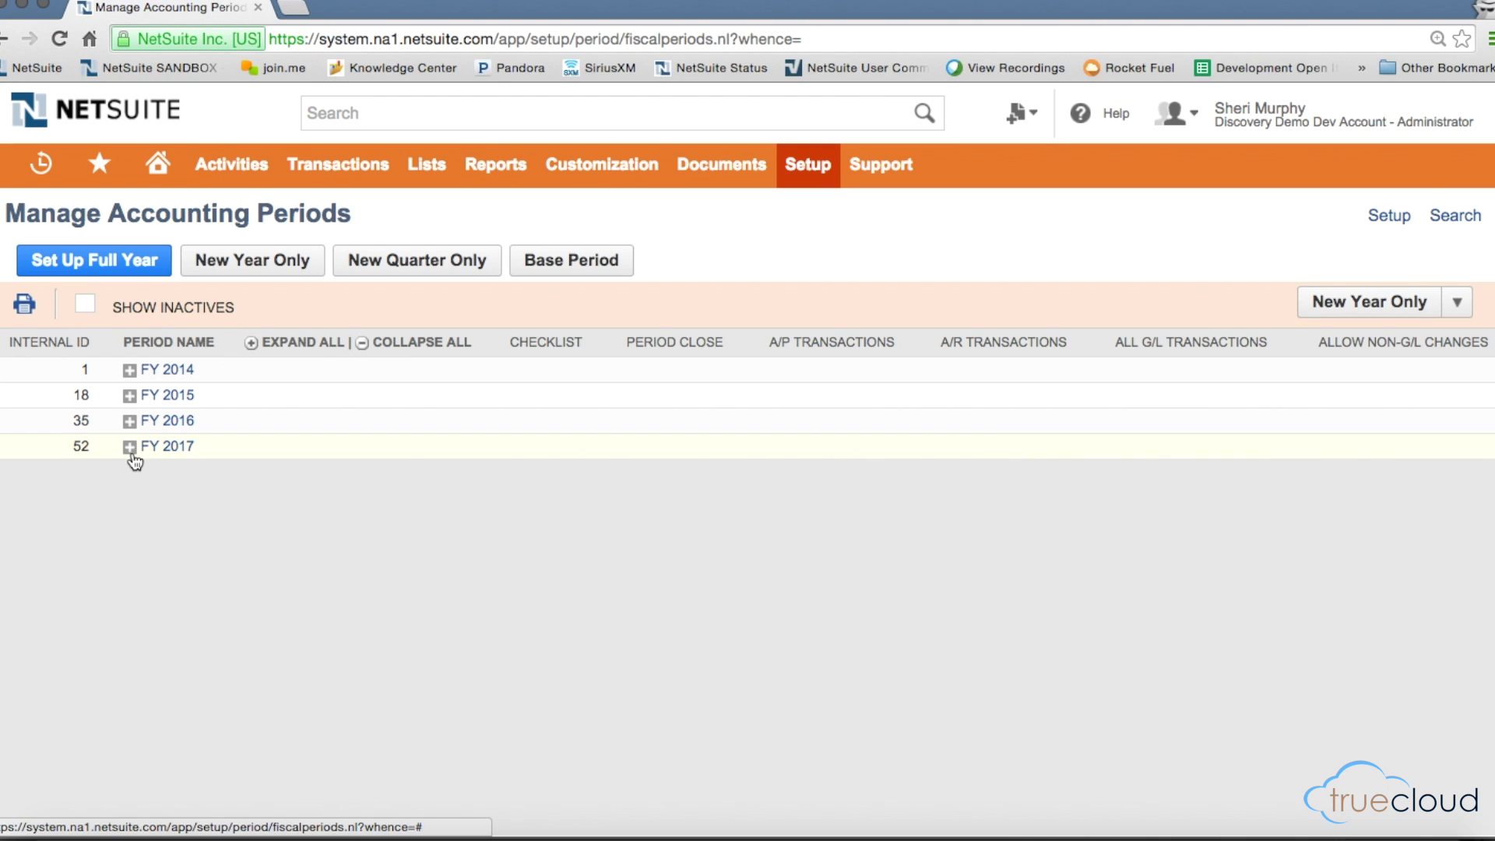
Step: Set up a full year of accounting periods with fiscal year end 2018 in the Calendar Months format and save it
click(125, 262)
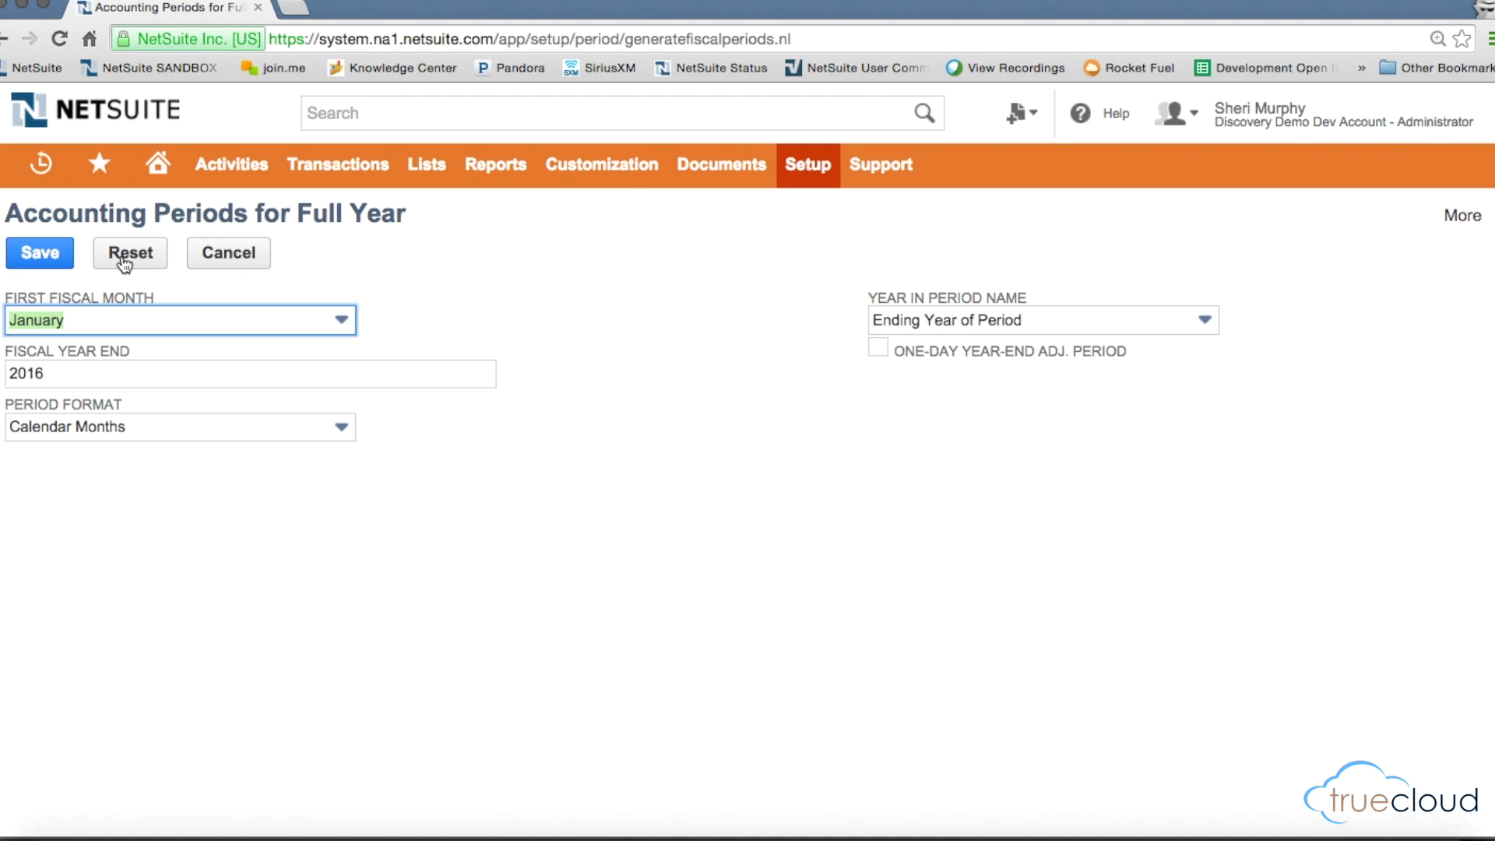
click(84, 374)
key(BackSpace)
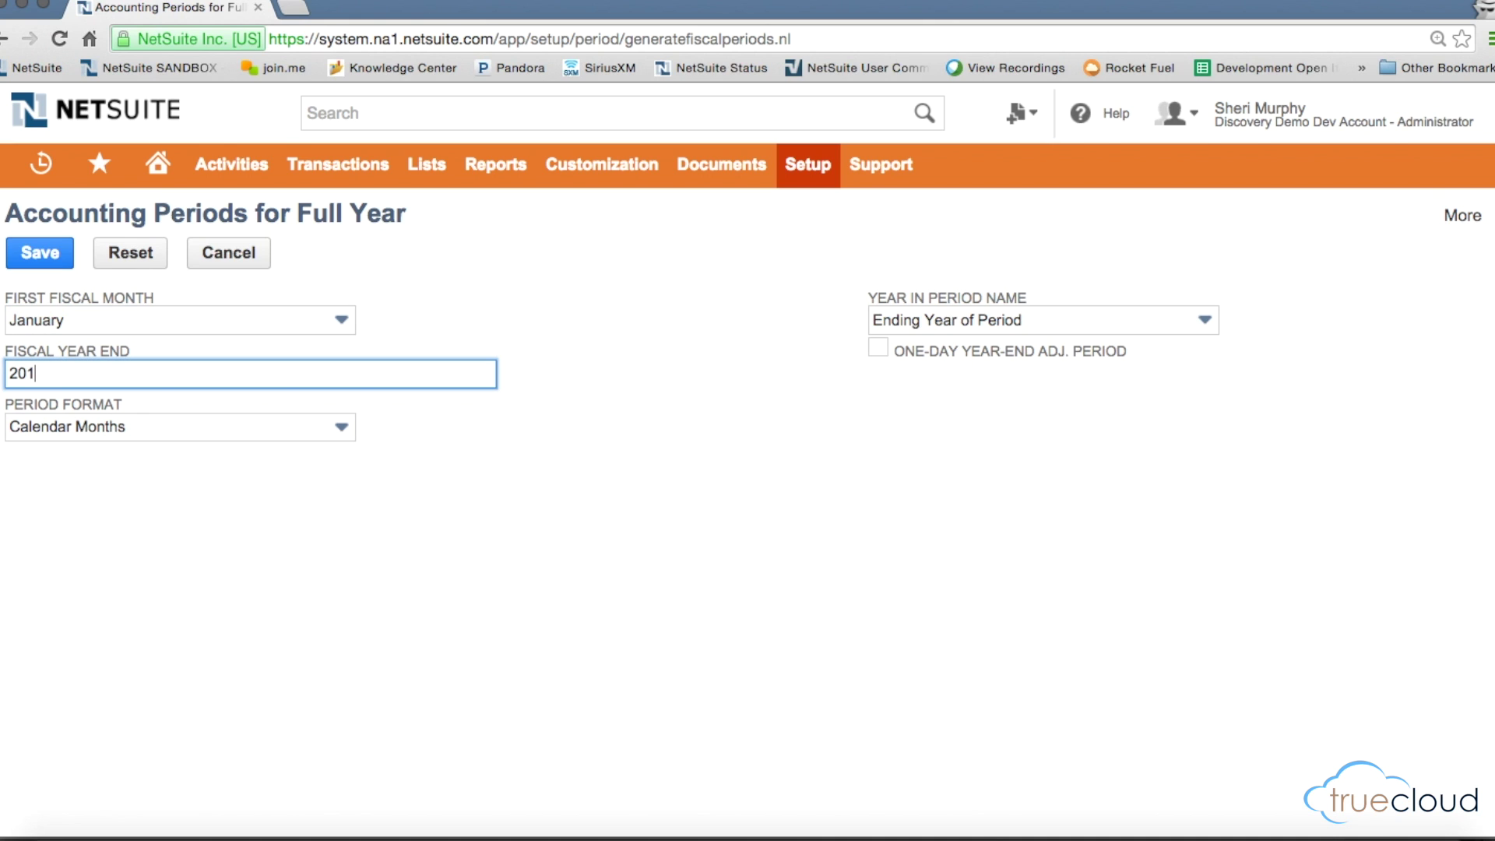
text(8)
click(147, 436)
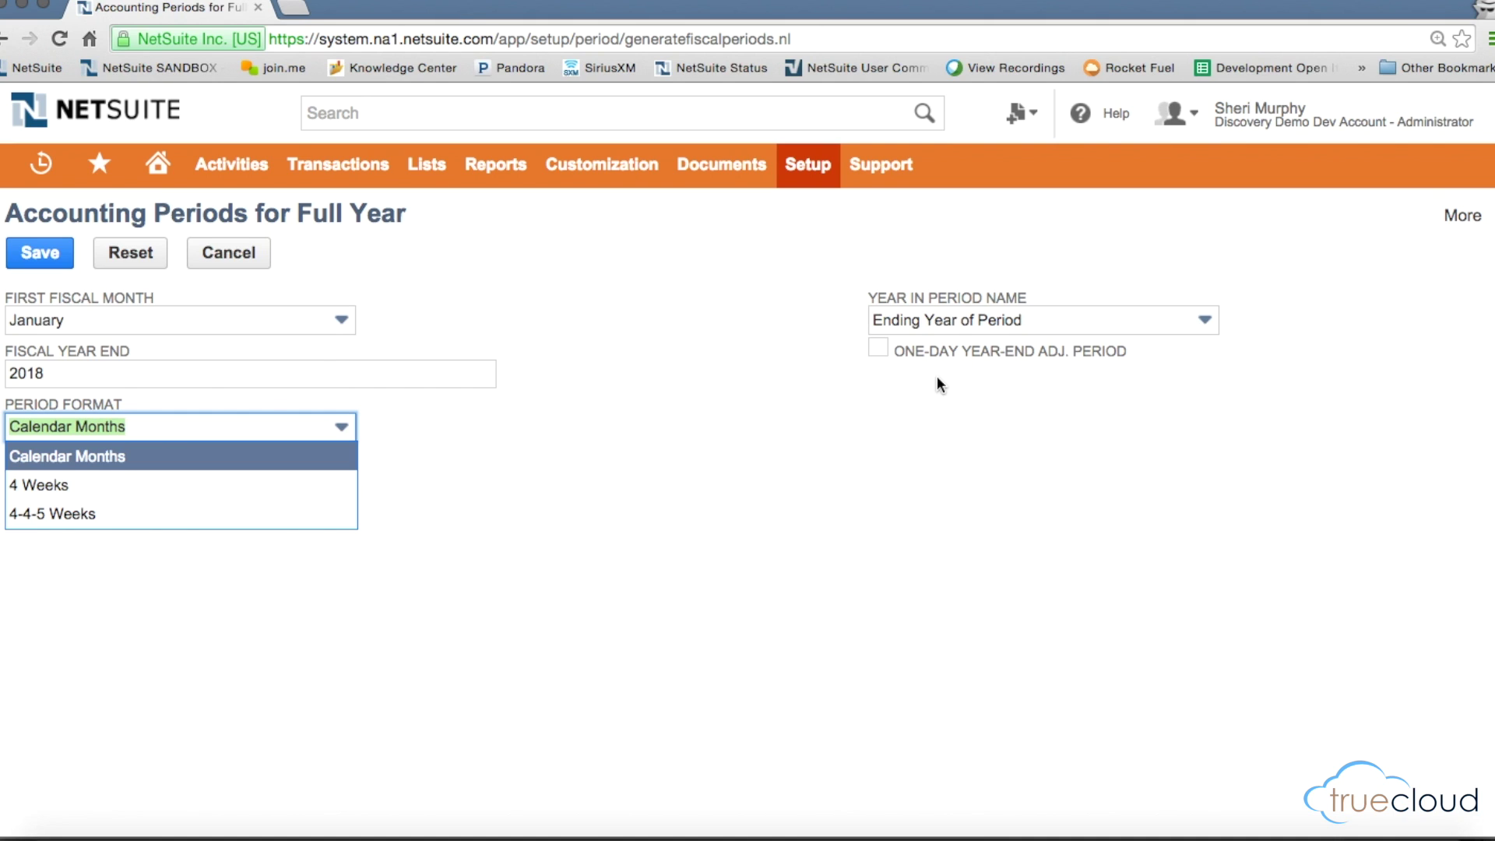
click(35, 260)
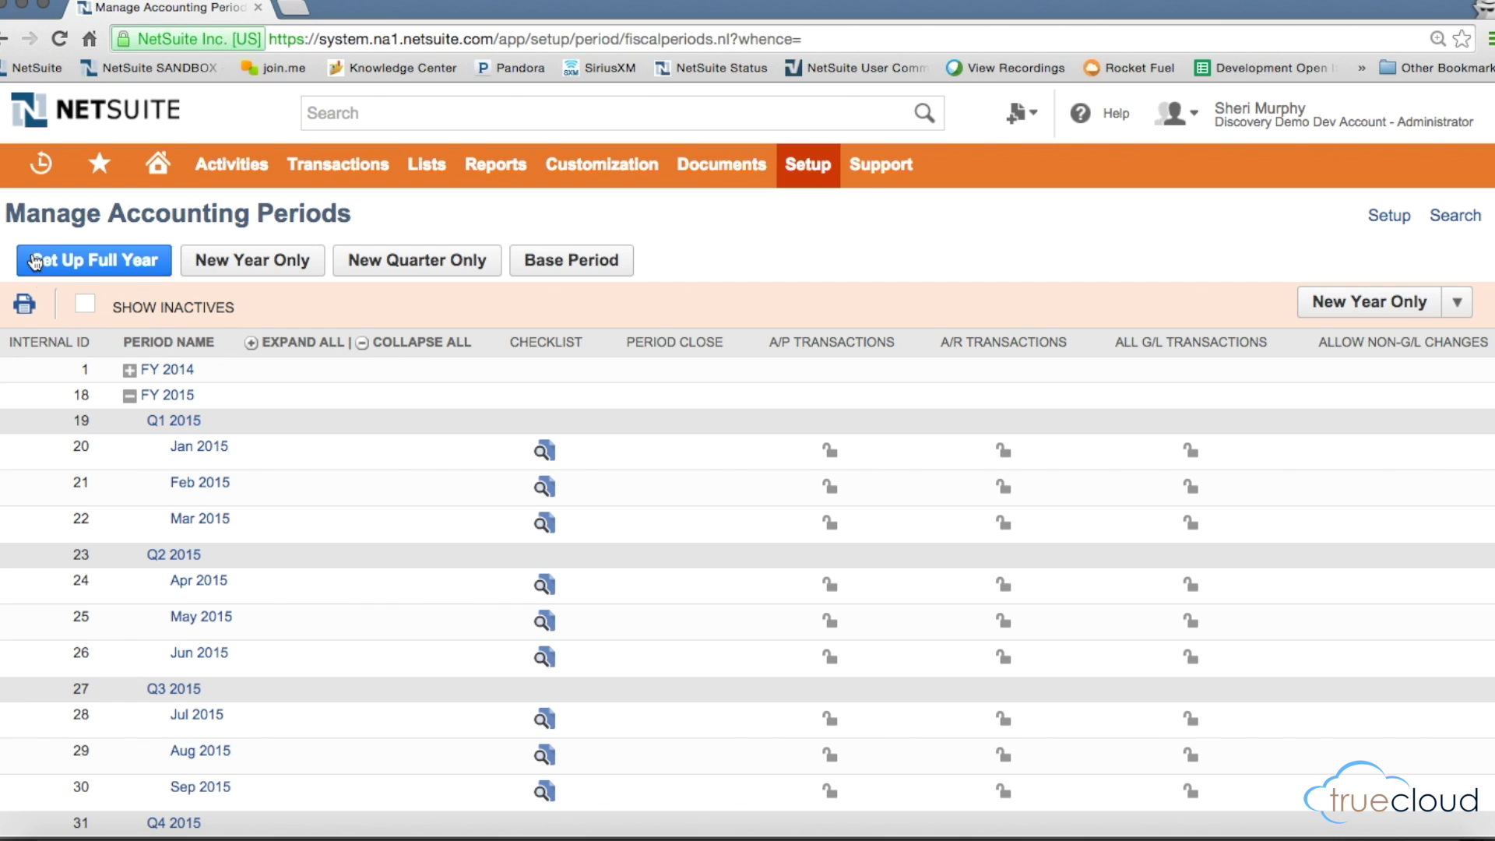
Step: Collapse fiscal years 2015 to 2017 in the period list and open the Jan 2018 period record
click(130, 396)
click(130, 421)
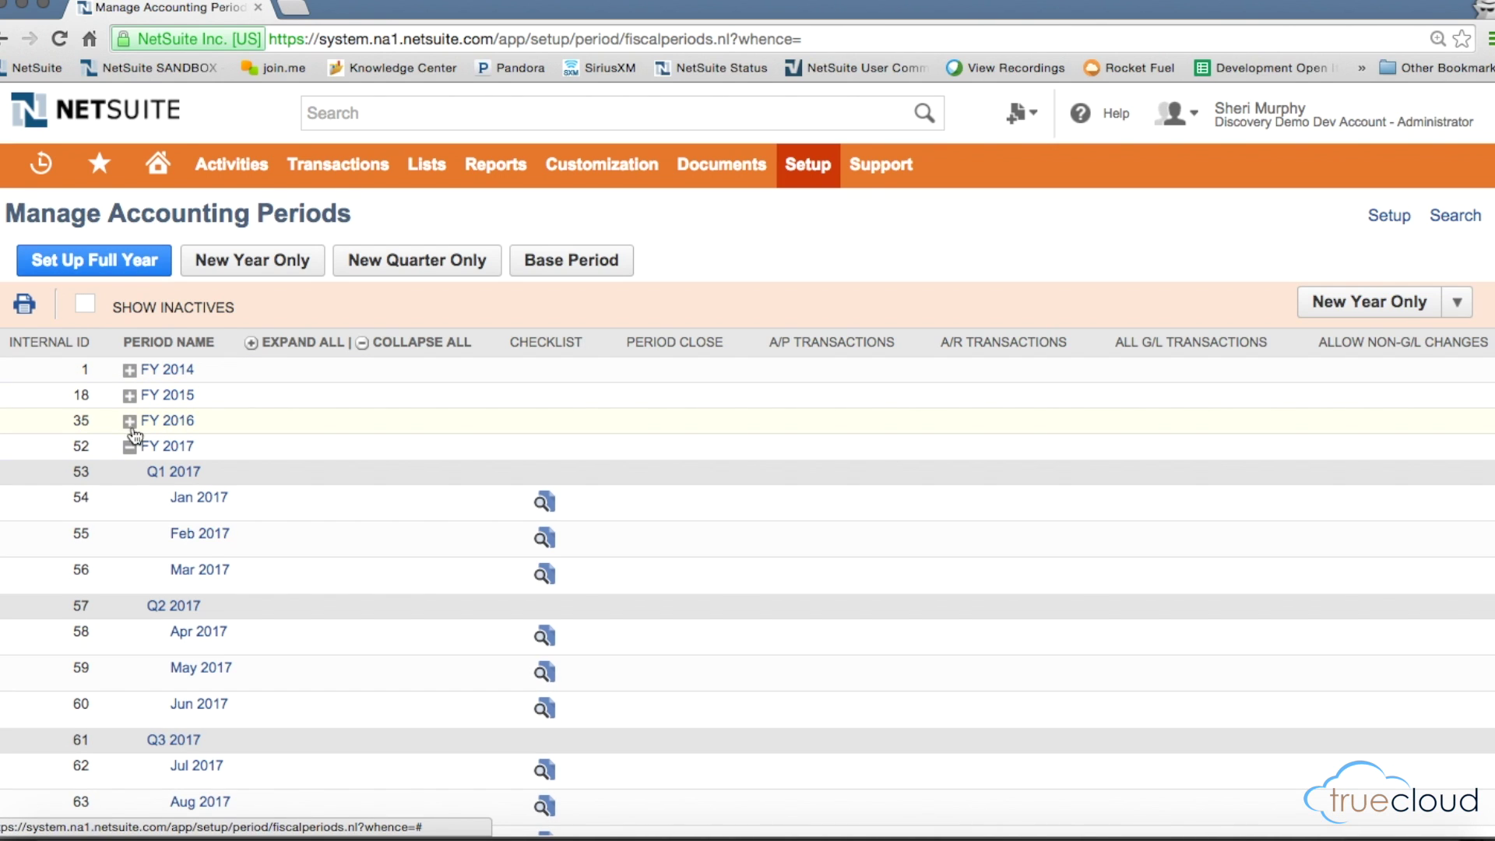
click(131, 446)
click(130, 473)
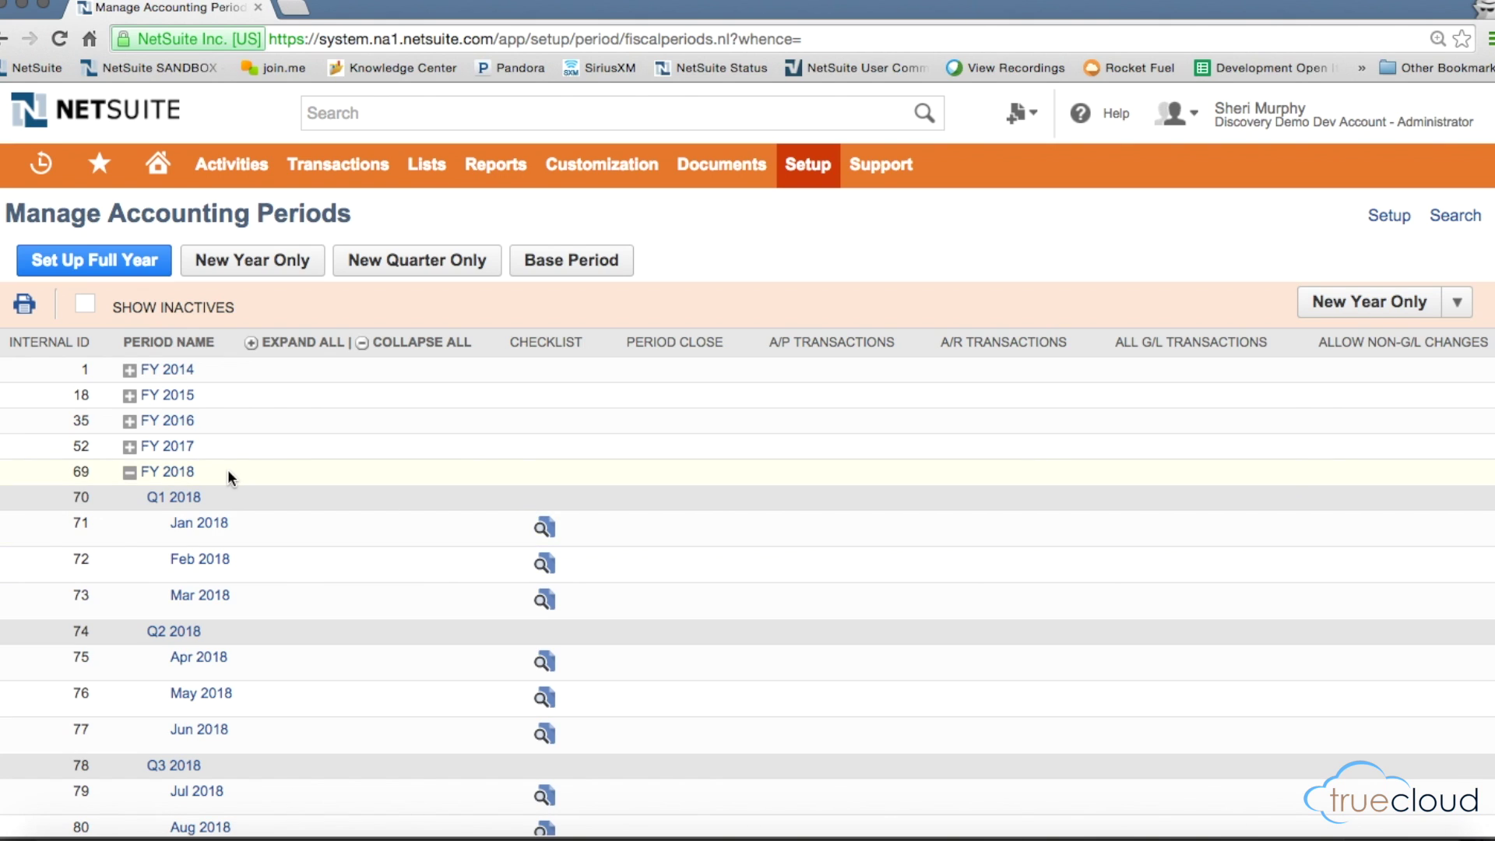
click(207, 530)
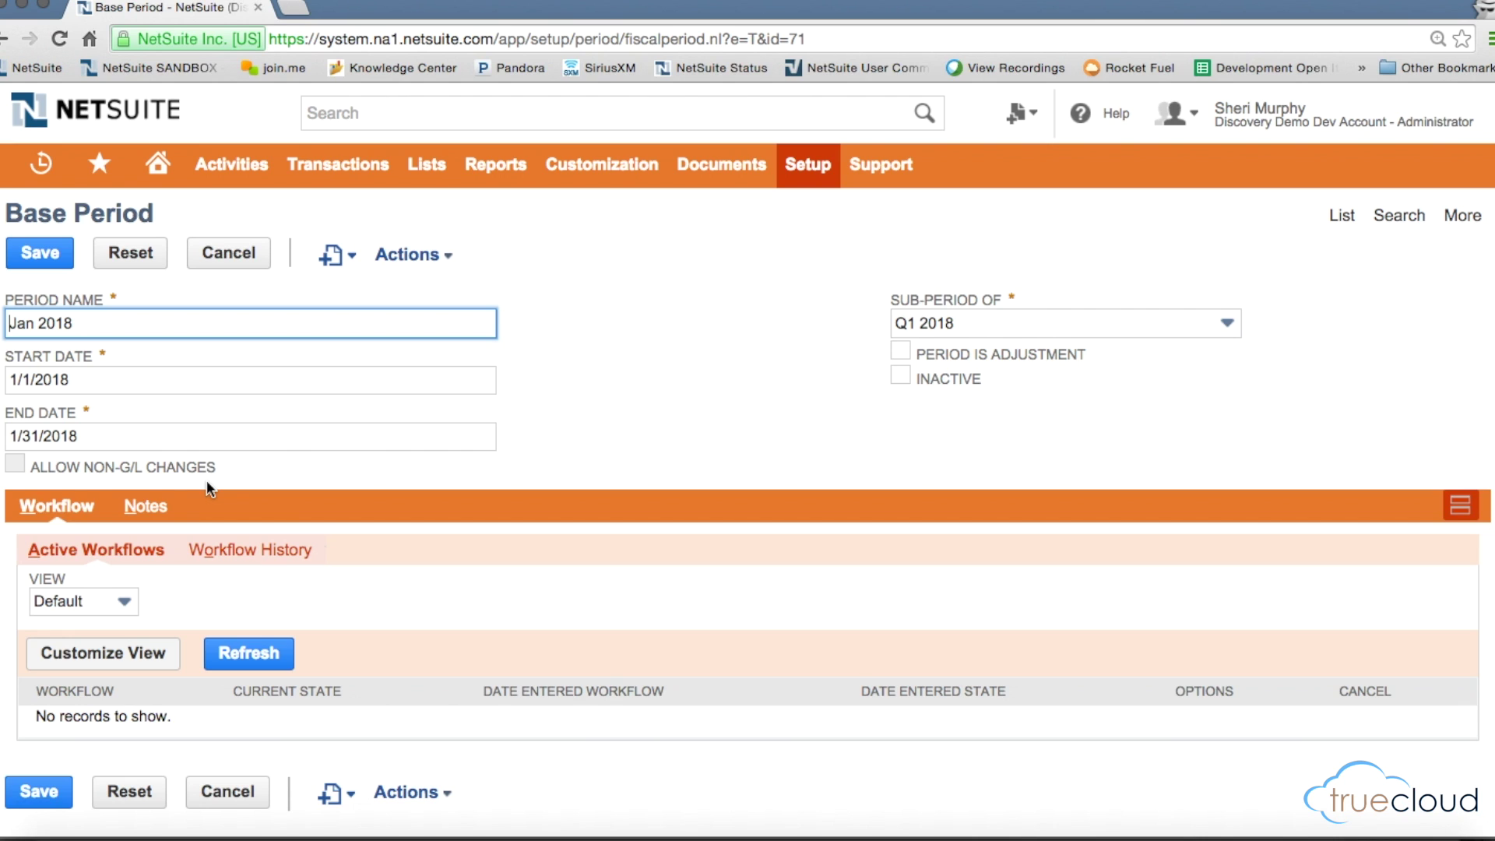
Step: Open the chart of accounts and sort the accounts by type
mouse_move(442, 166)
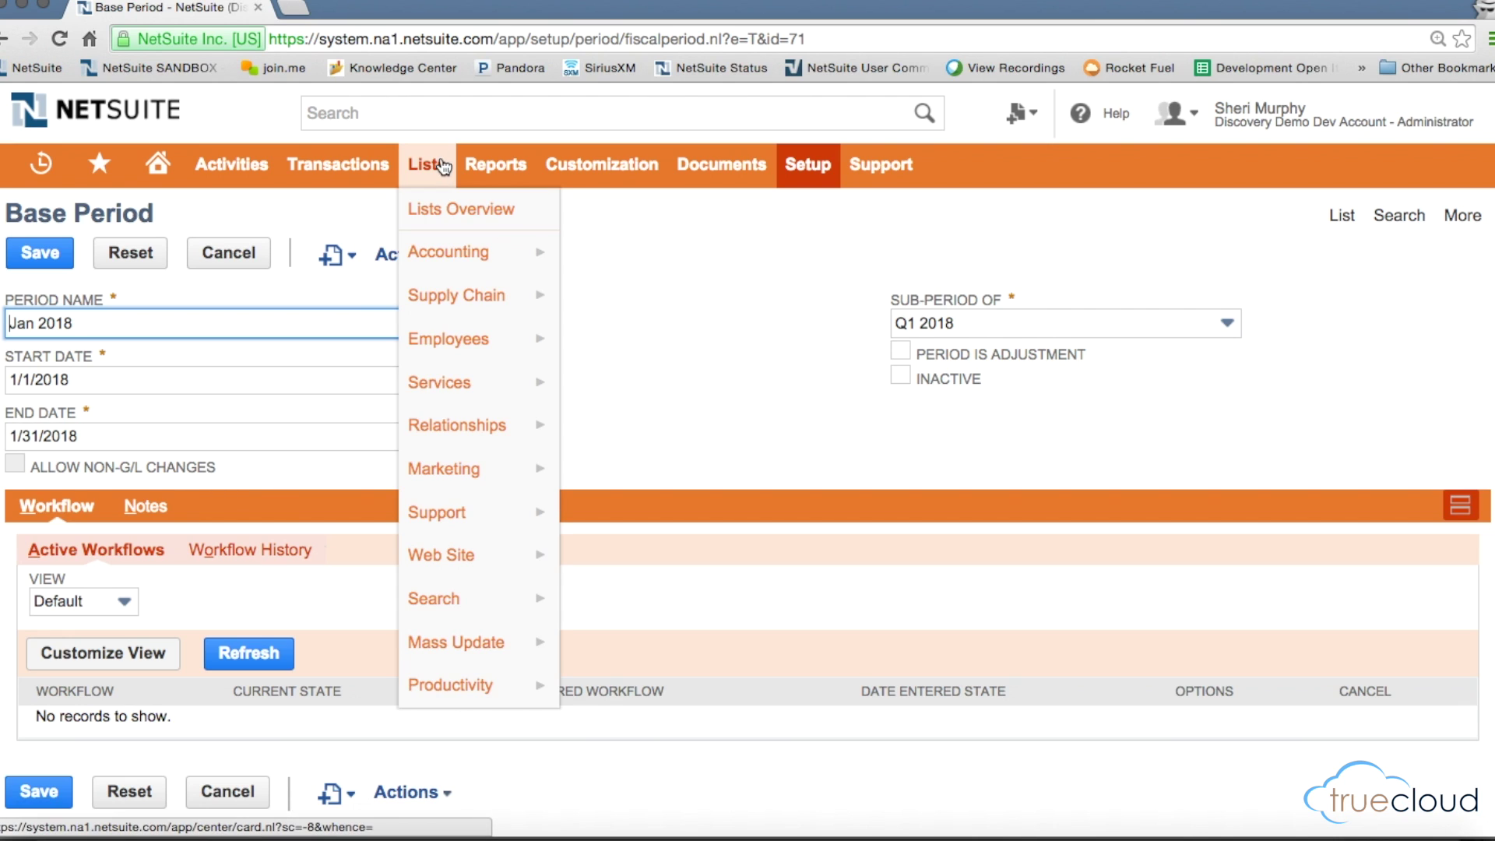
mouse_move(461, 244)
mouse_move(621, 265)
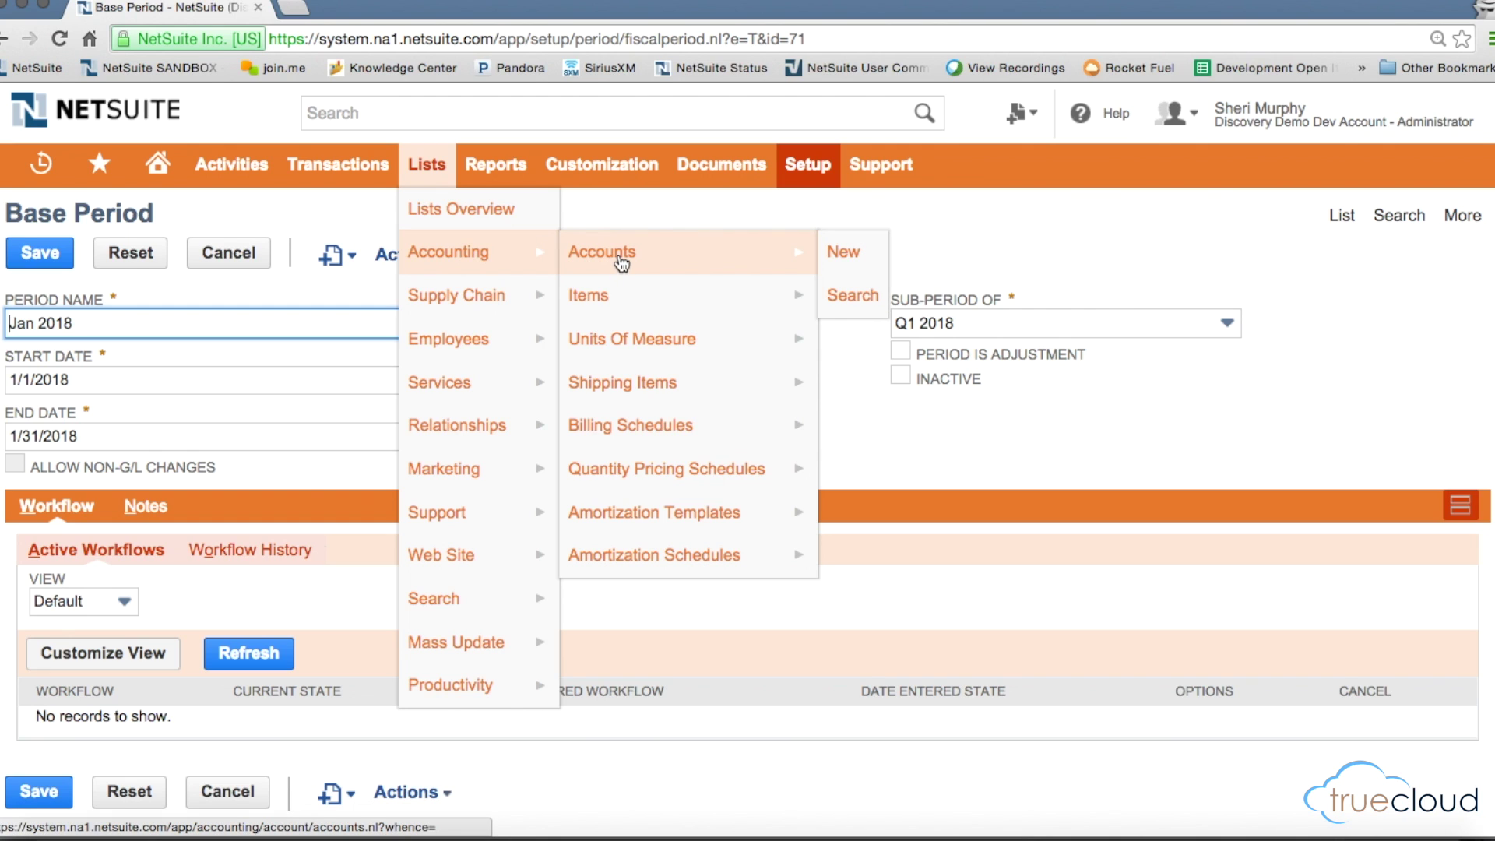
click(621, 265)
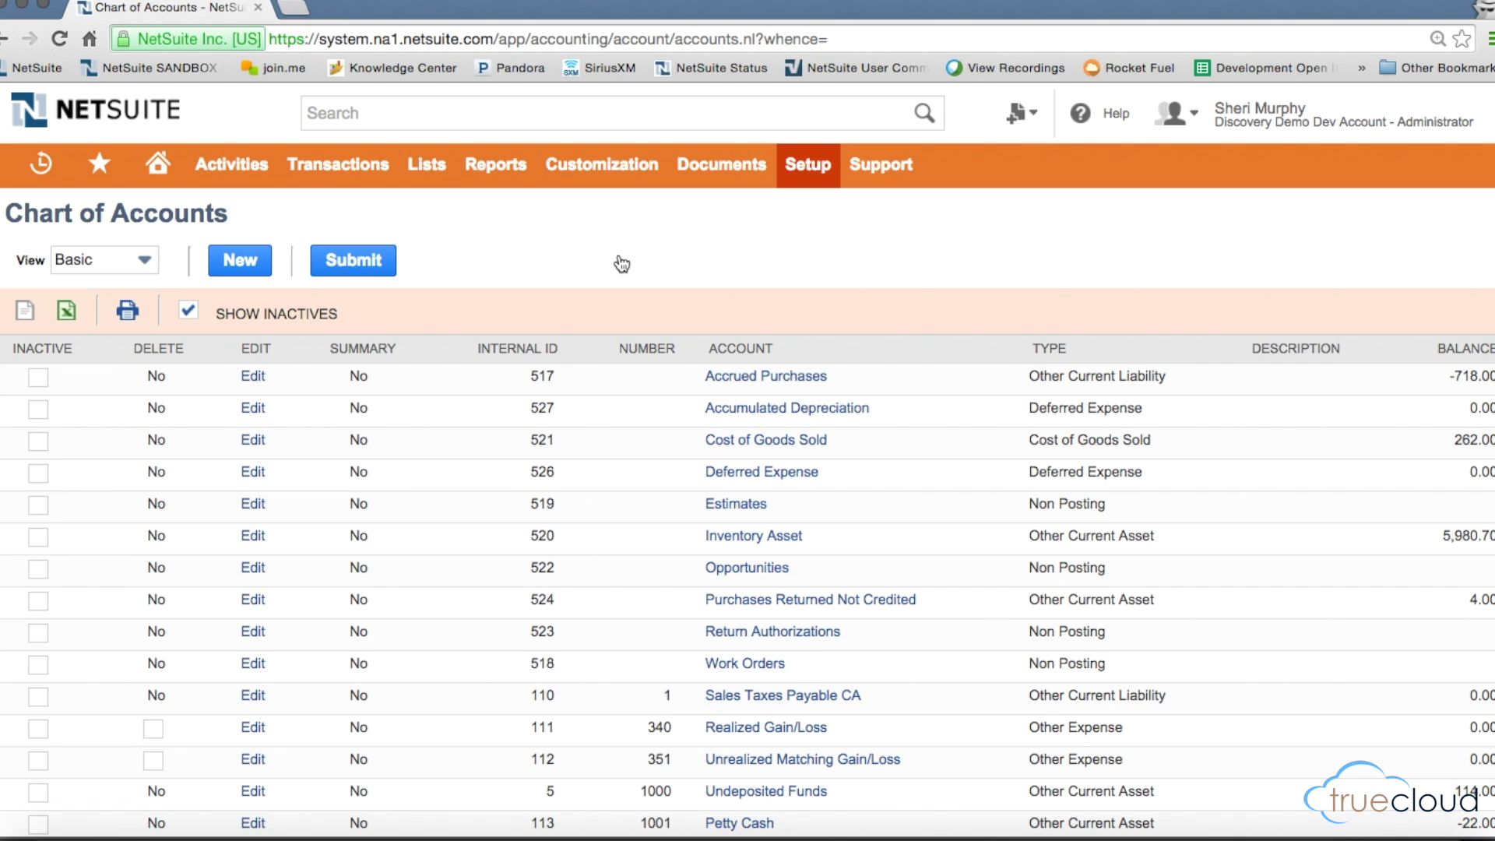
click(1049, 351)
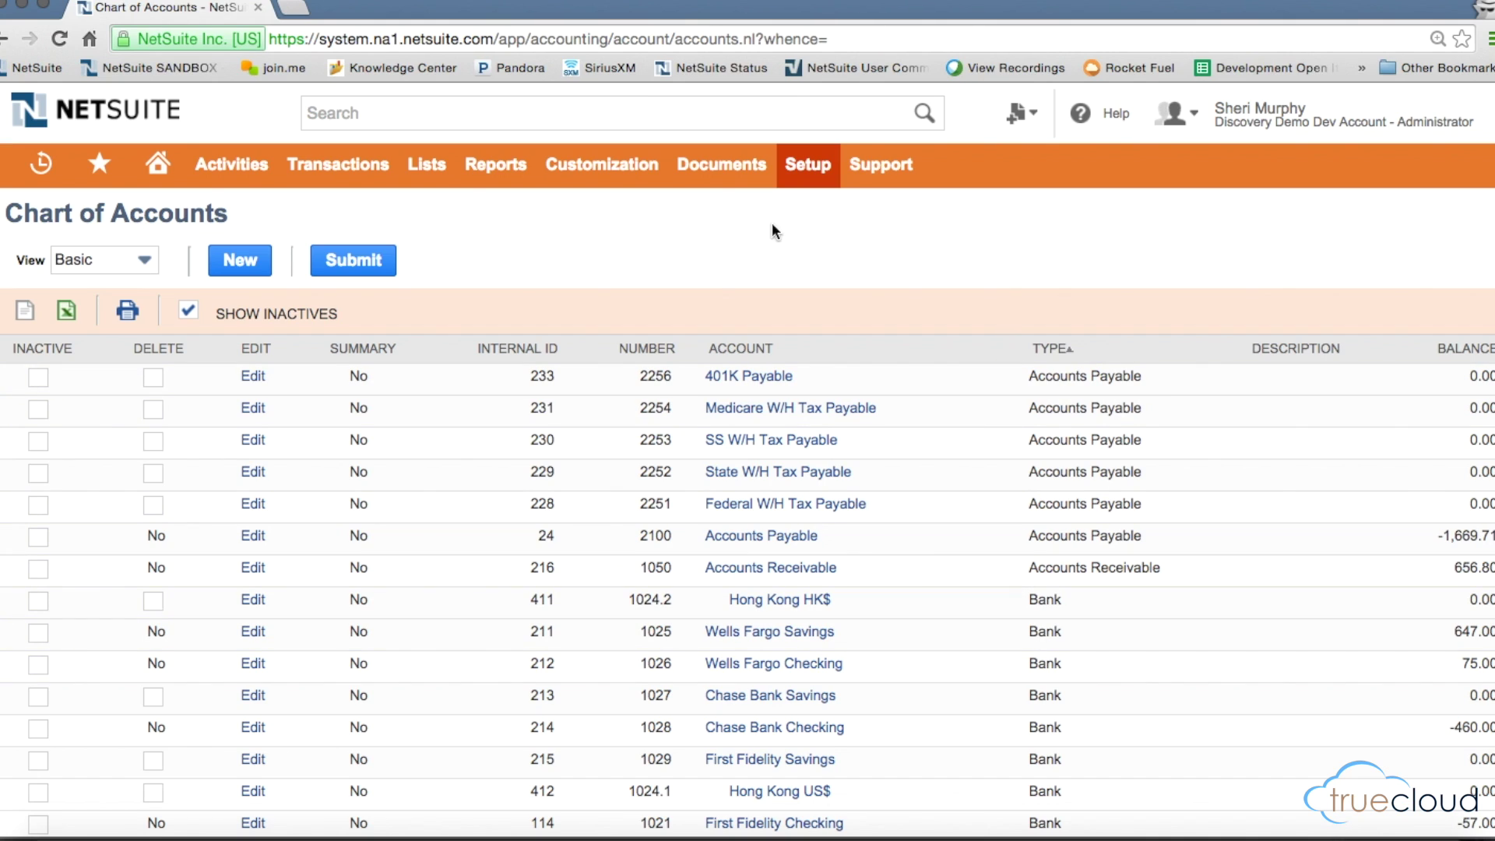
Step: Open the Rename Records/Transactions page in a new browser tab and switch to it
mouse_move(806, 173)
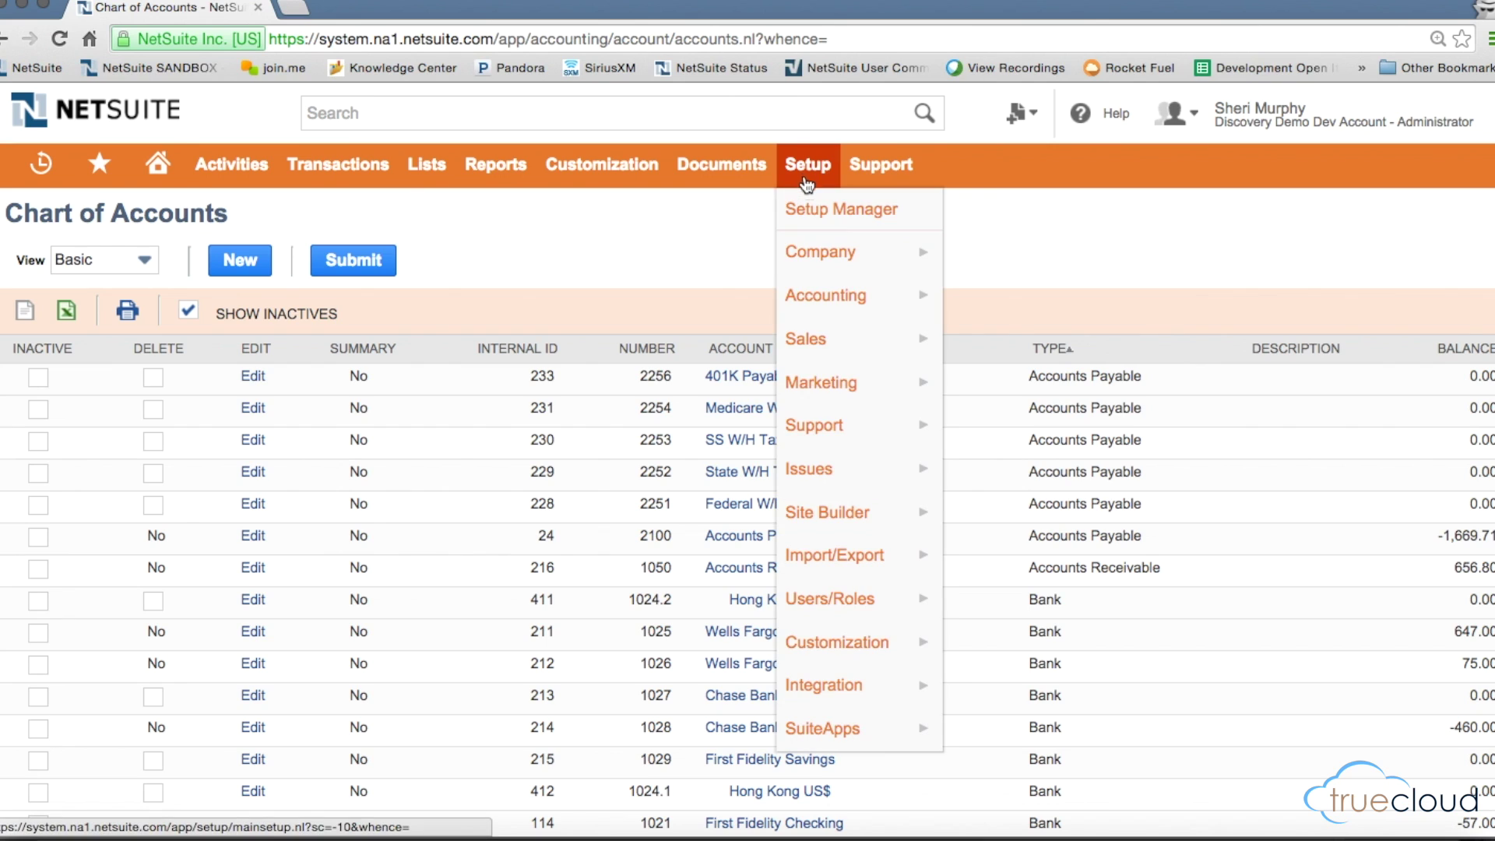
mouse_move(822, 272)
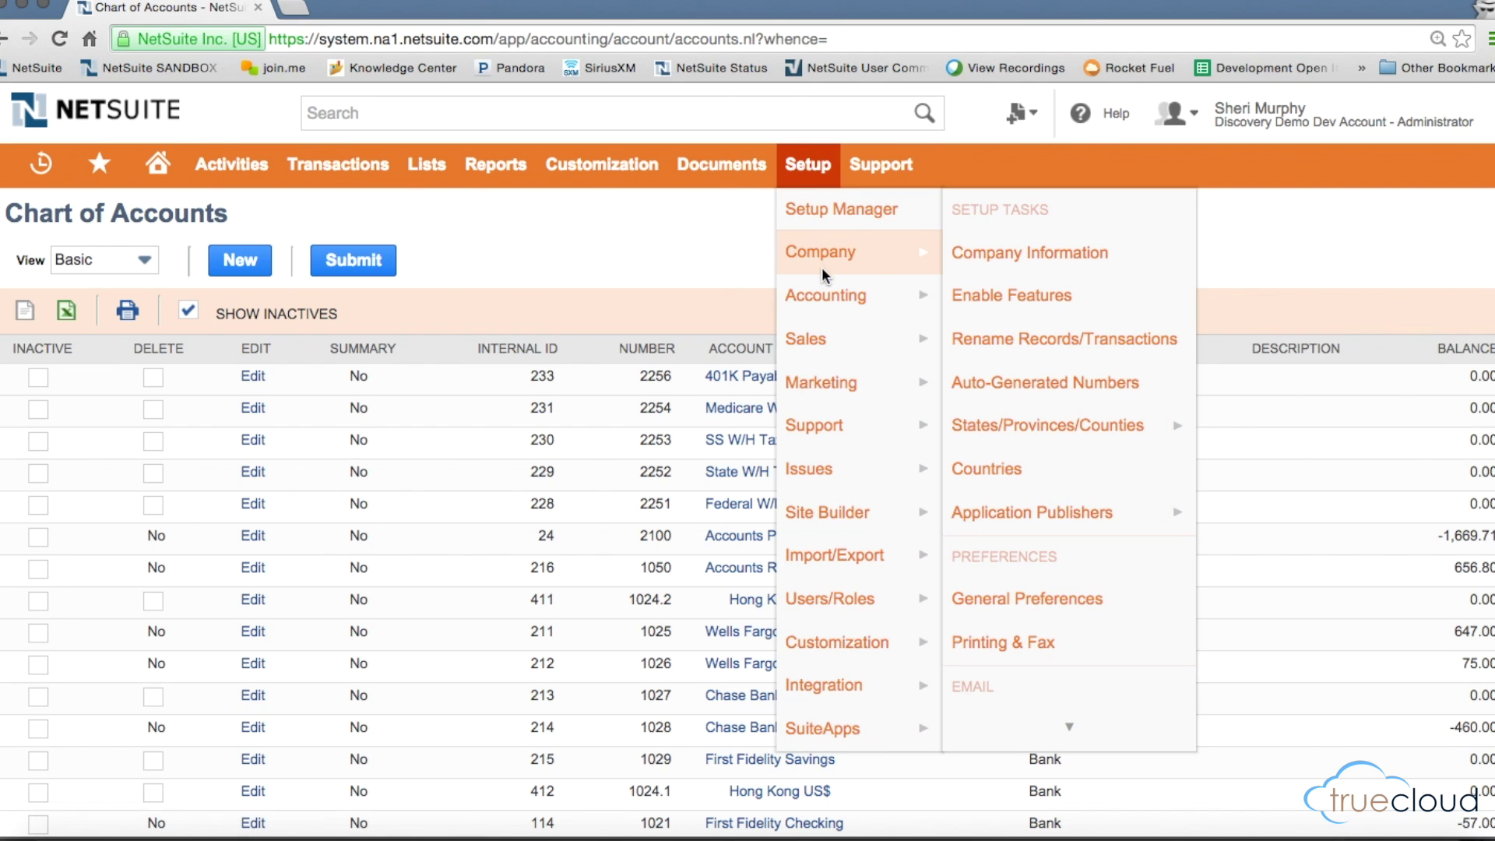
right_click(1036, 343)
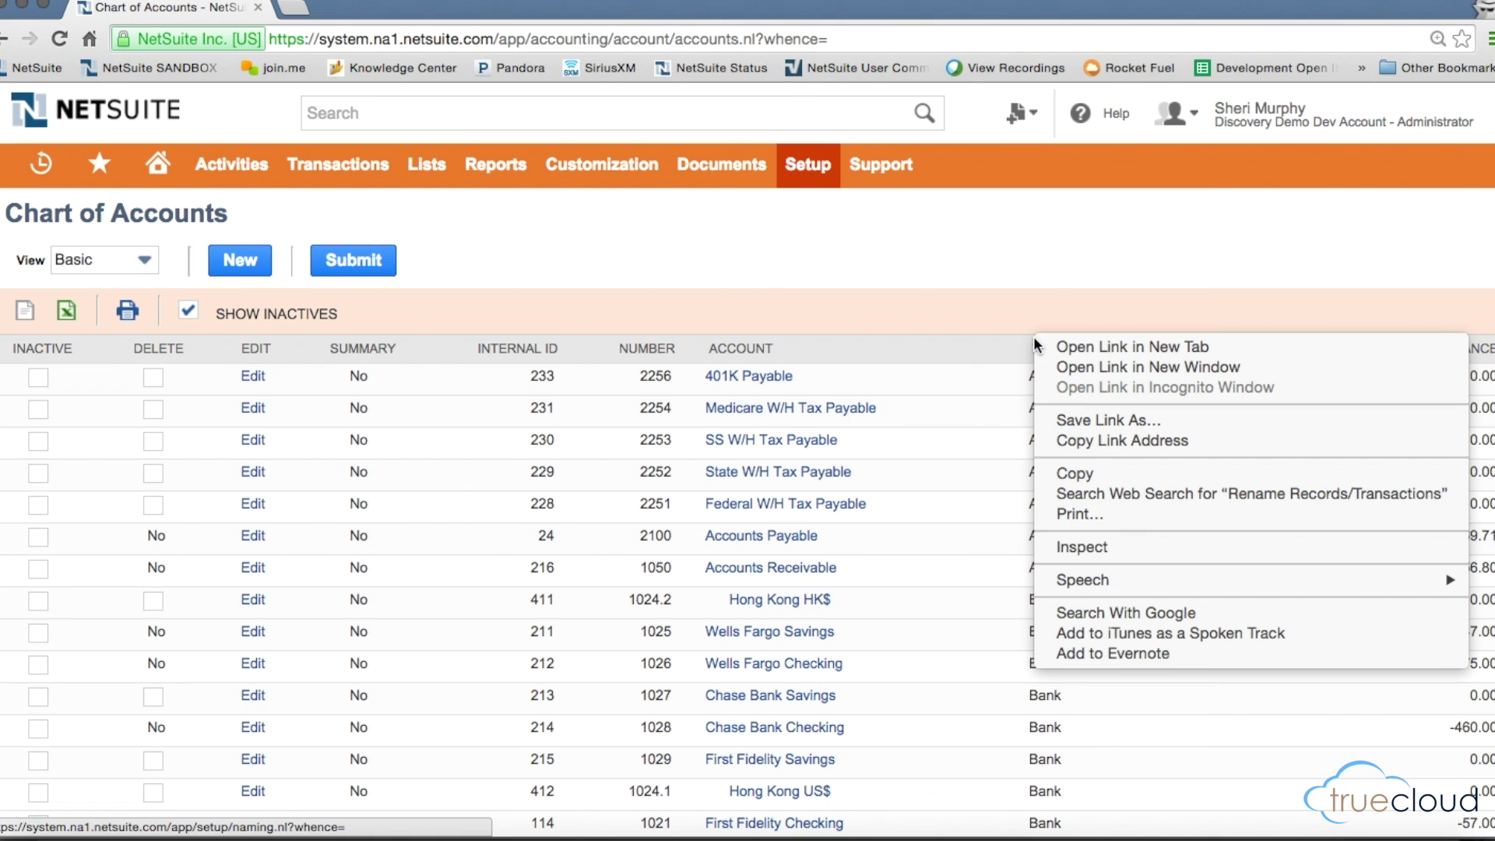
click(1053, 345)
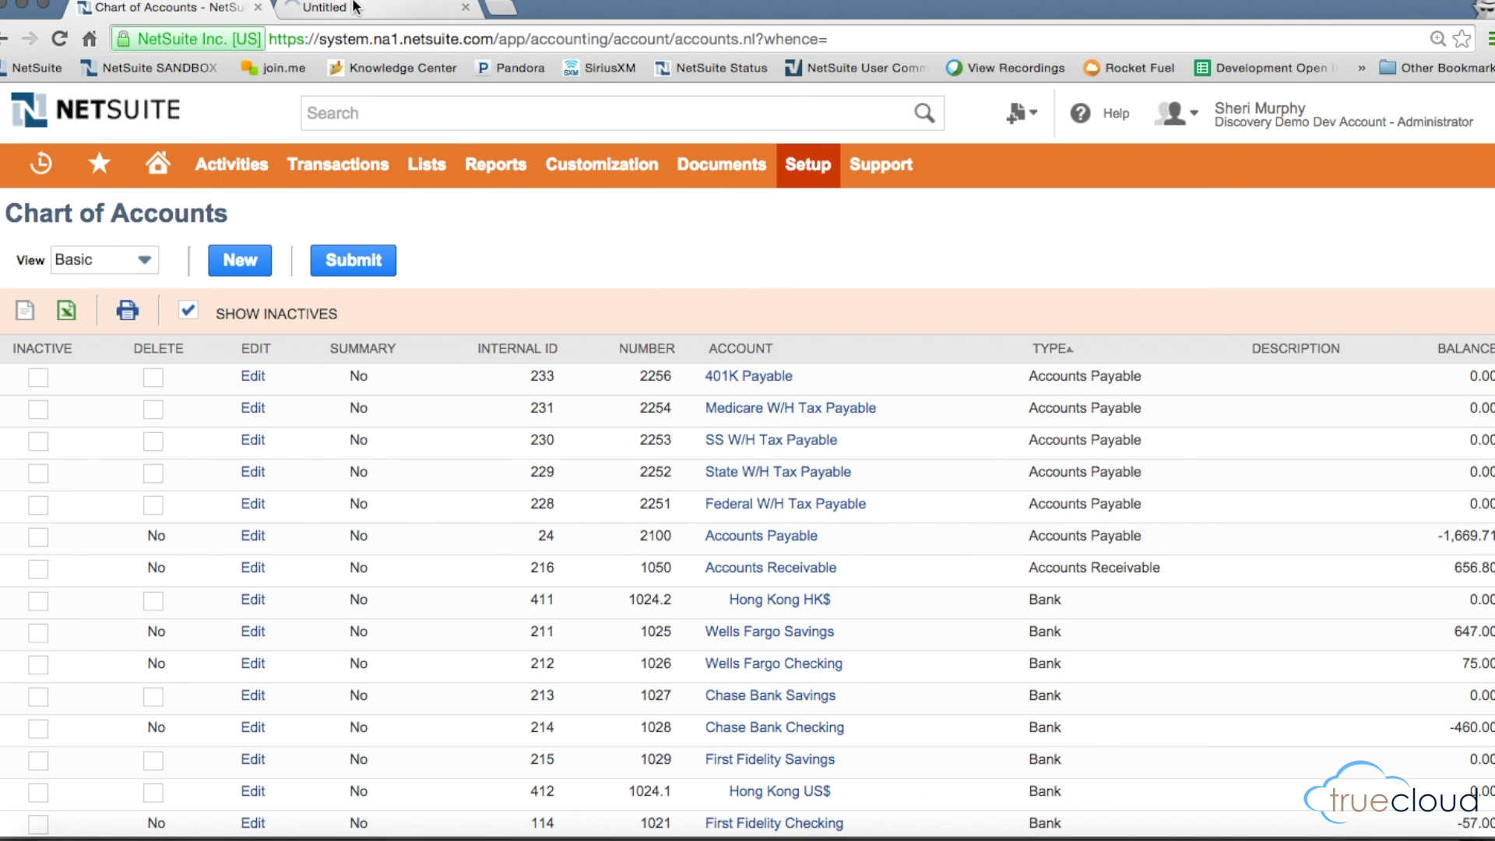
click(349, 7)
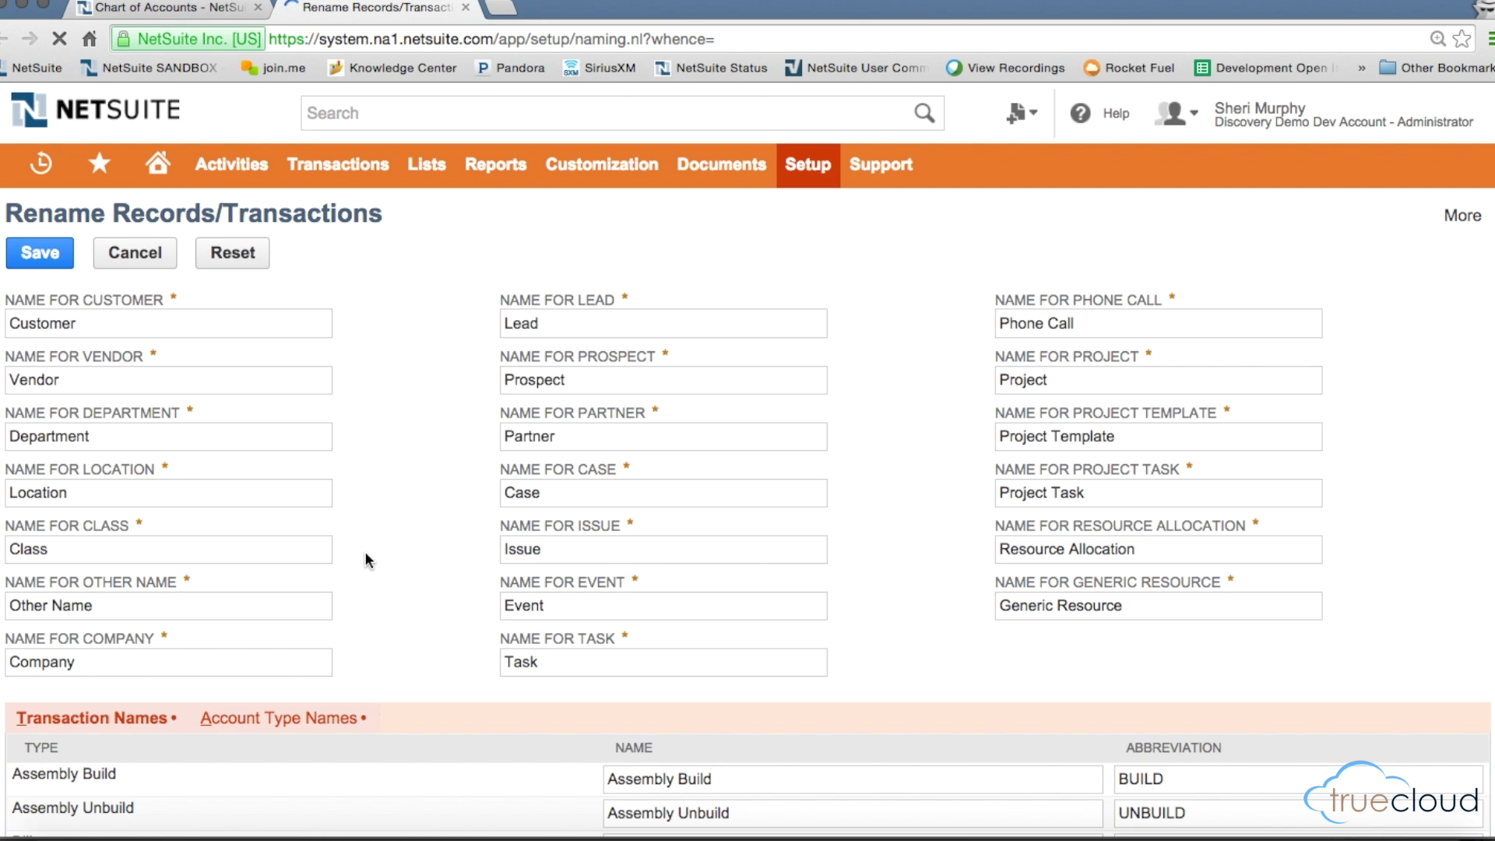
Step: Examine the account type names on the renaming page and close it to return to the chart of accounts
click(298, 720)
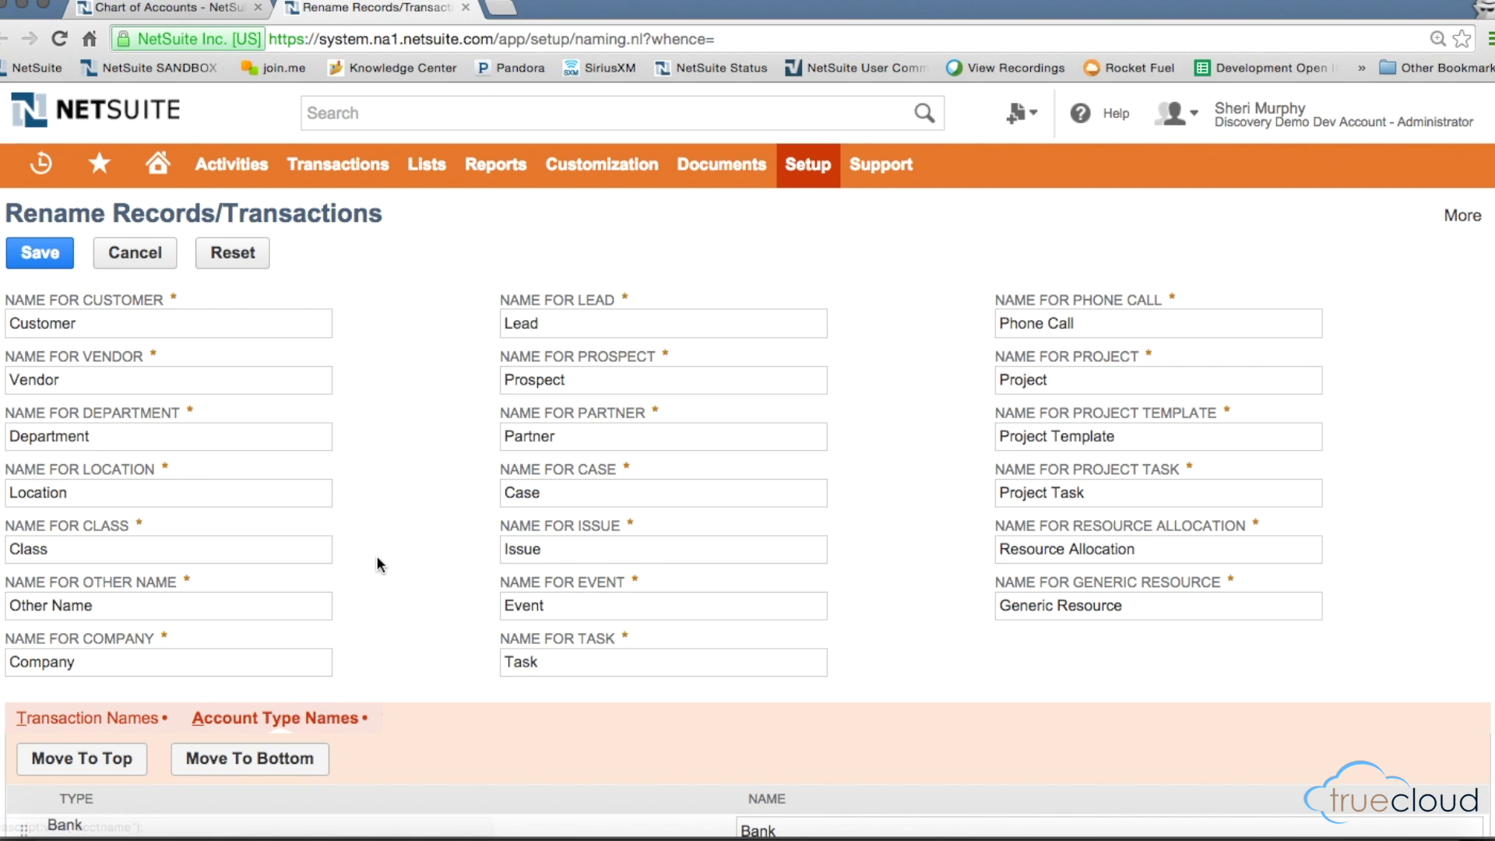
scroll(378, 563, down, 4)
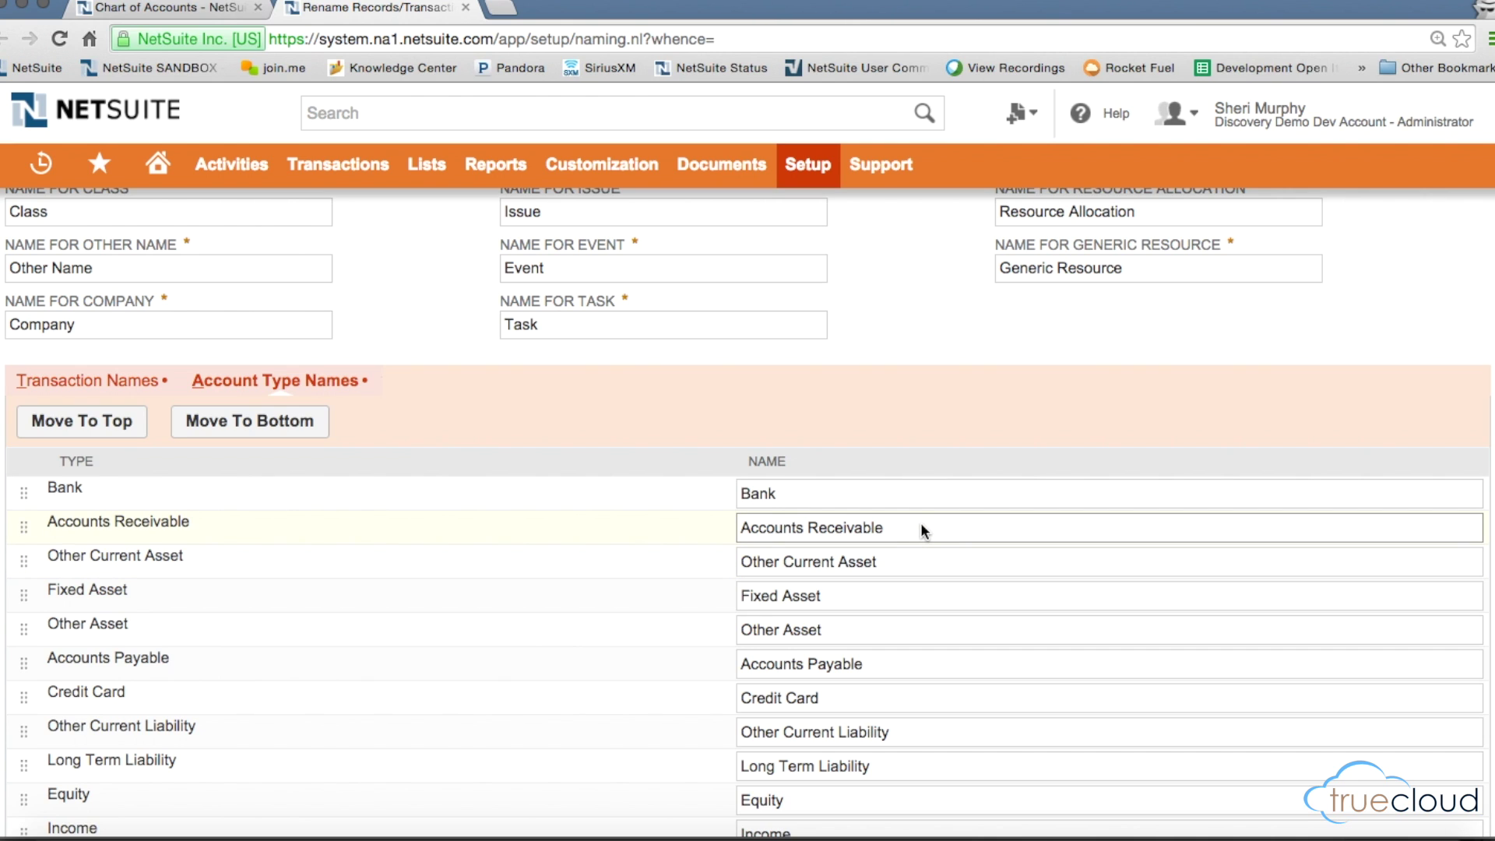
scroll(922, 526, down, 2)
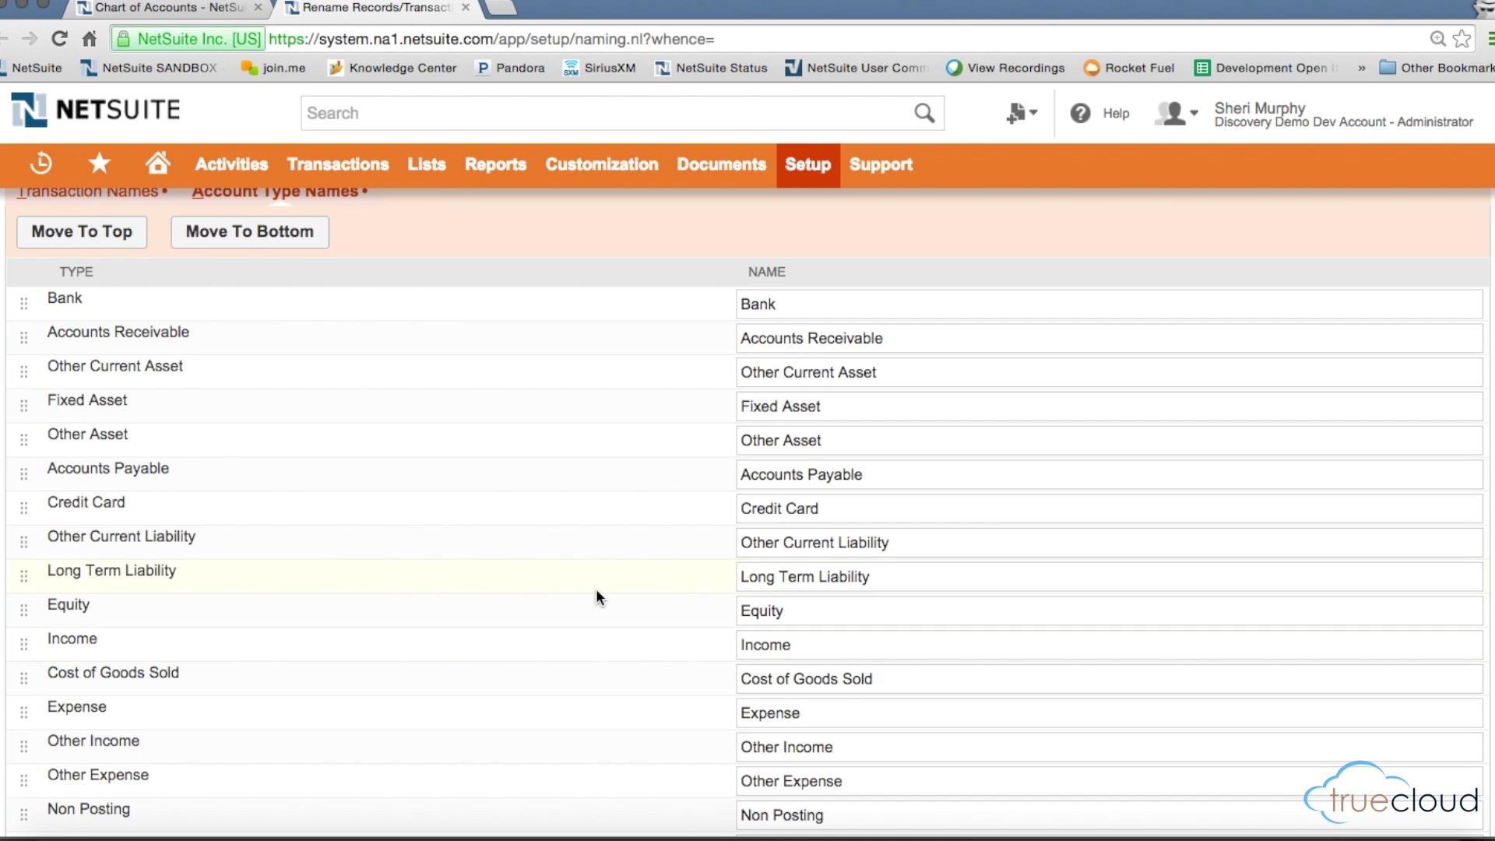
scroll(595, 587, up, 6)
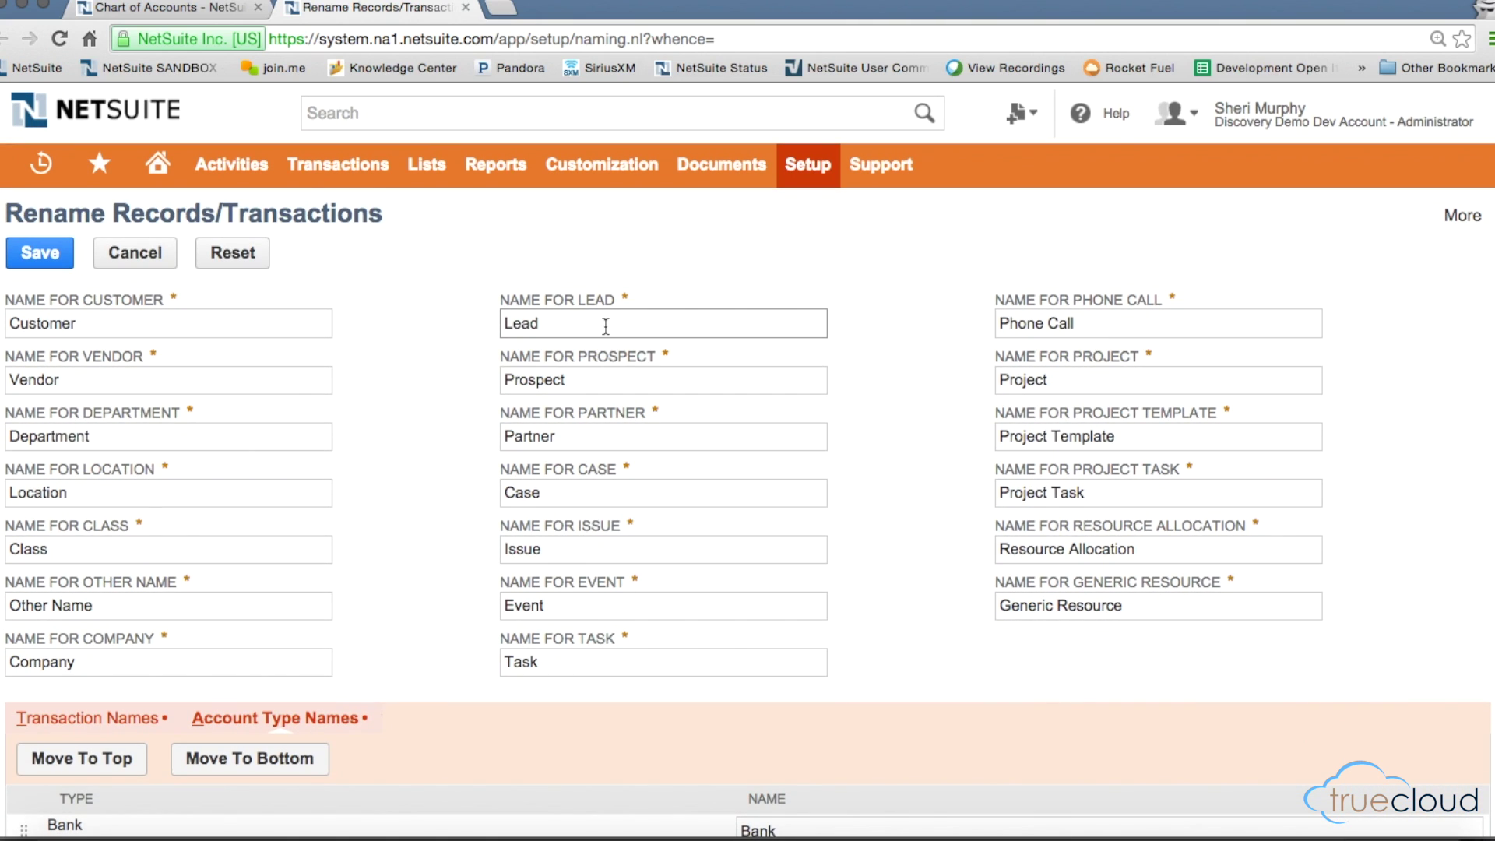
click(465, 8)
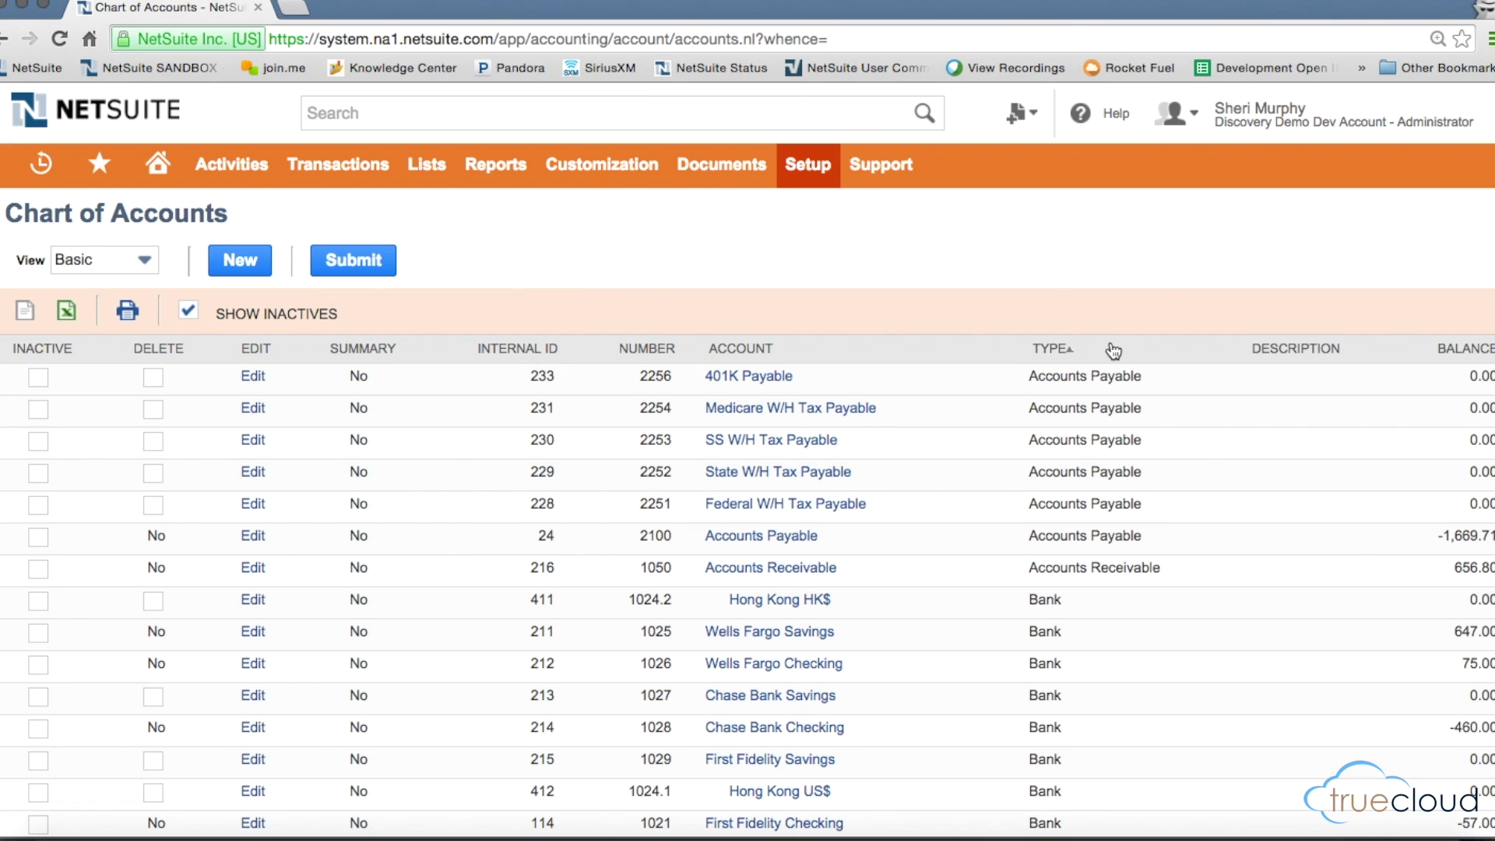
Step: Sort the chart of accounts by number and start a new account record
click(647, 348)
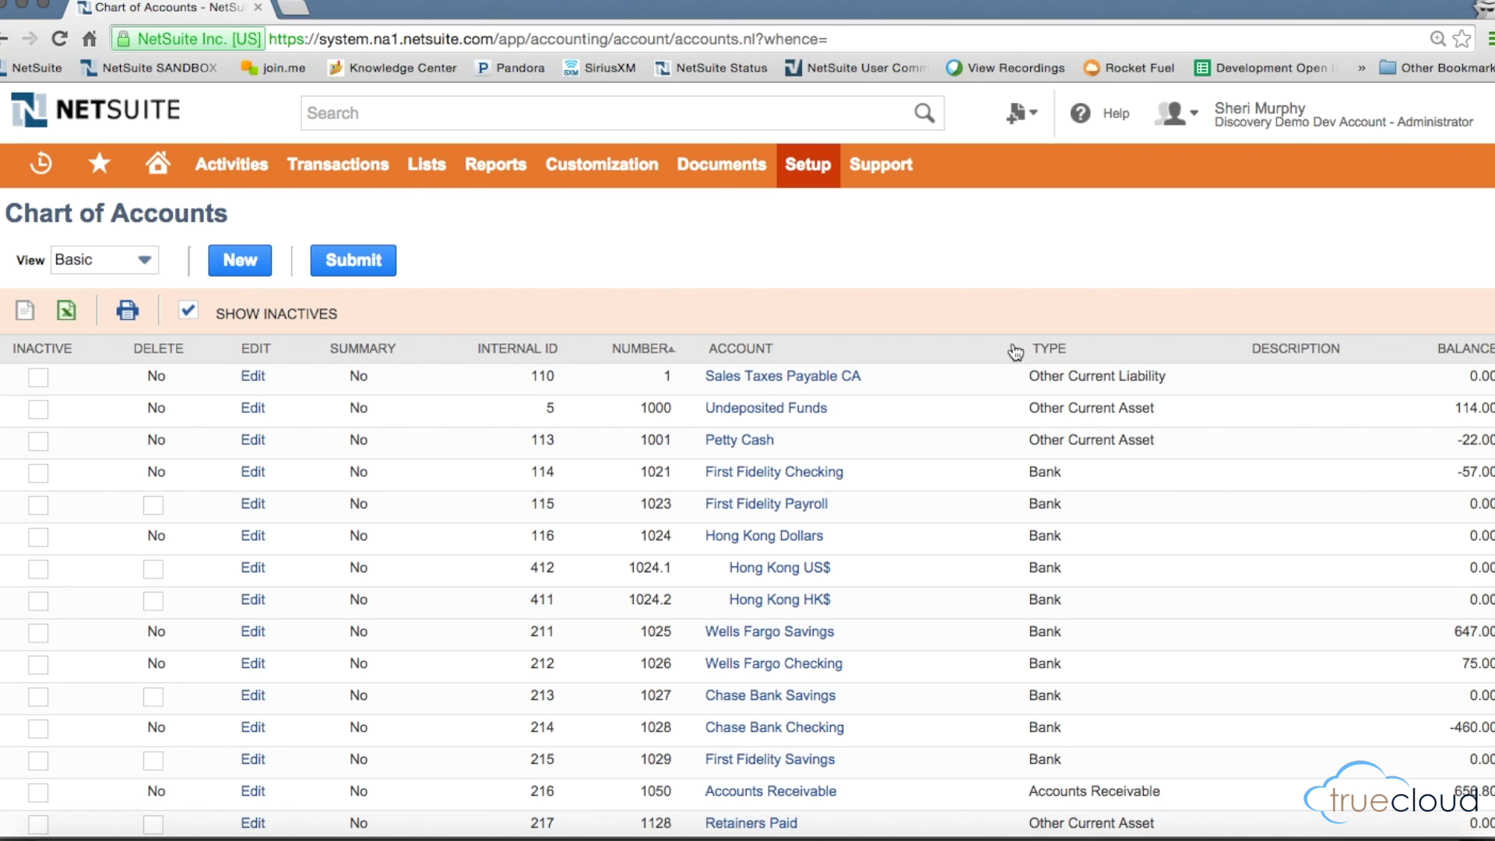
click(241, 262)
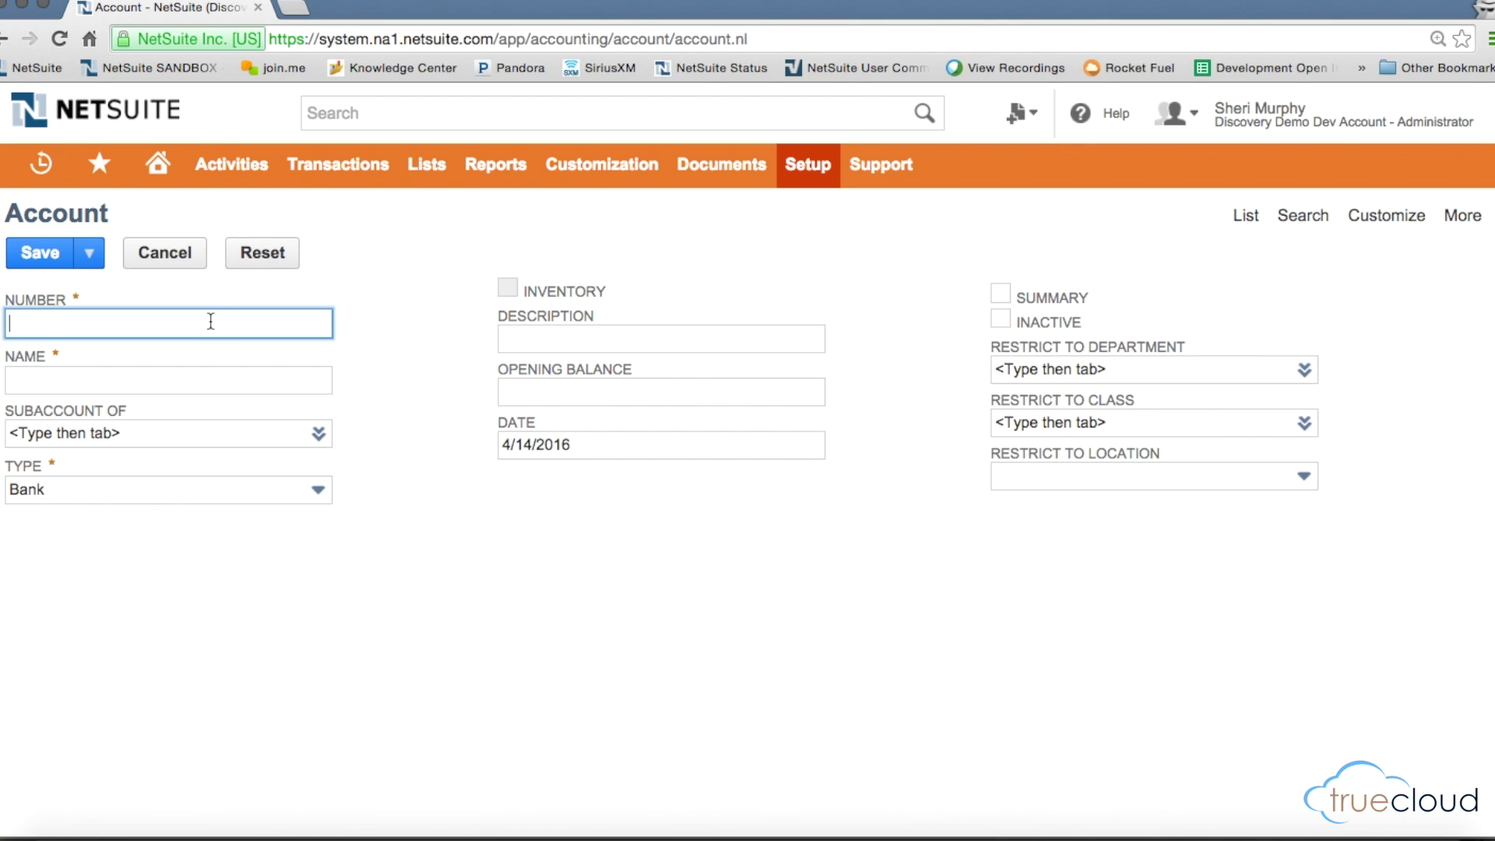
click(162, 372)
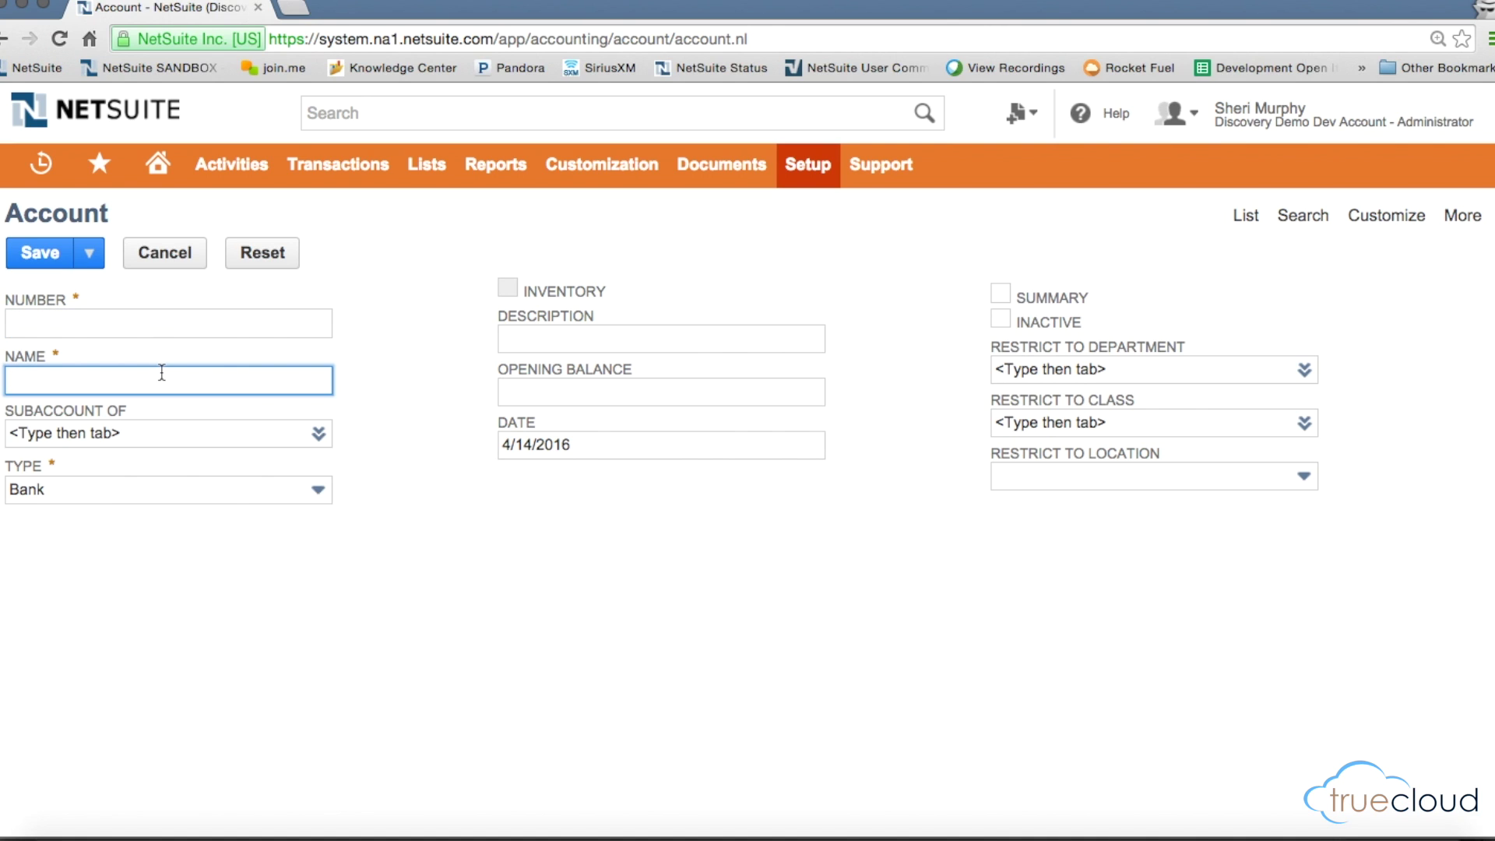
click(123, 426)
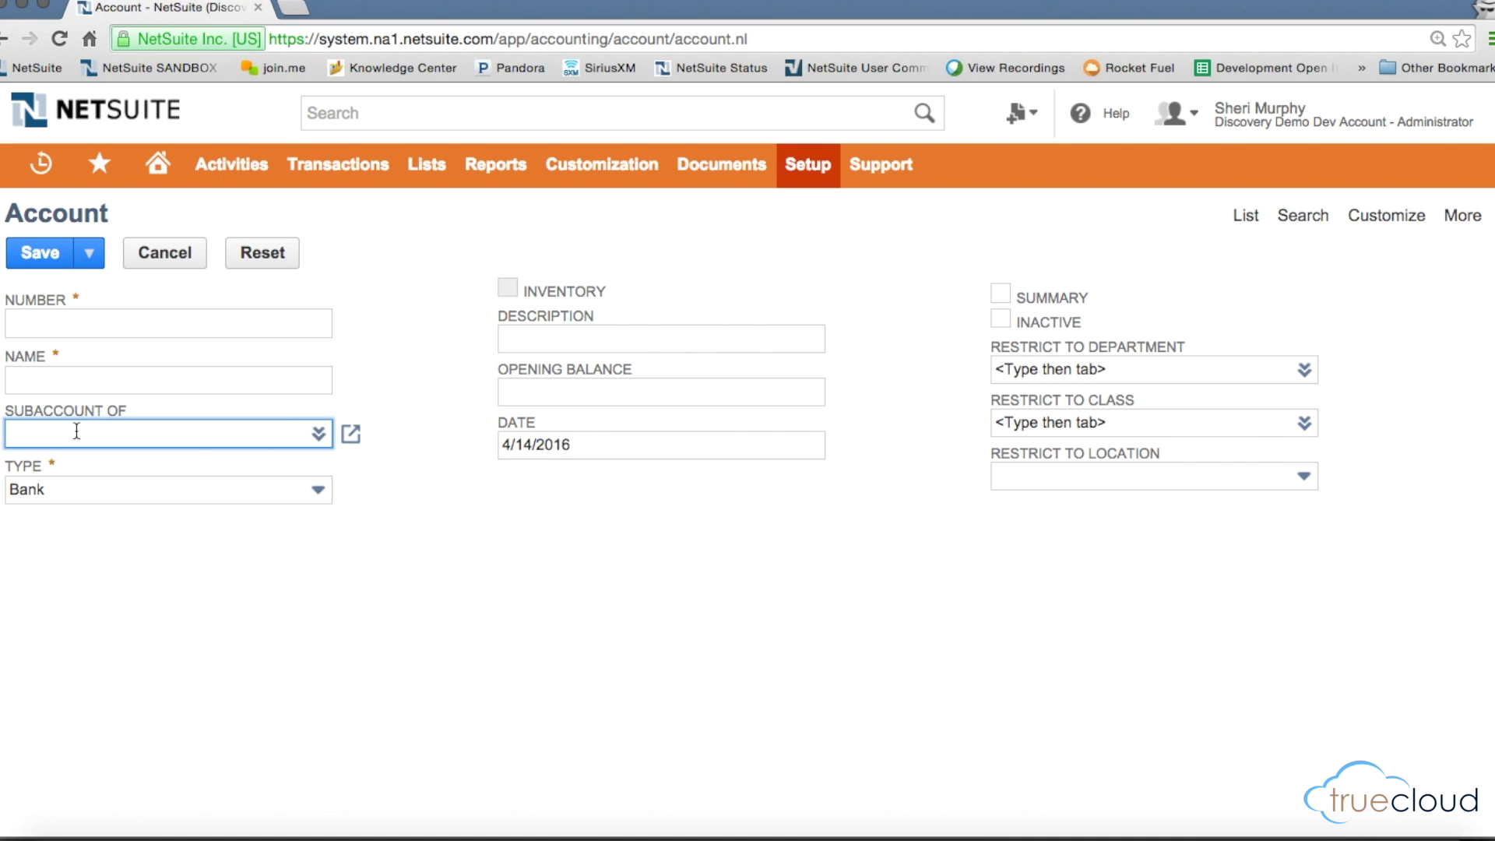
click(1001, 295)
click(1002, 319)
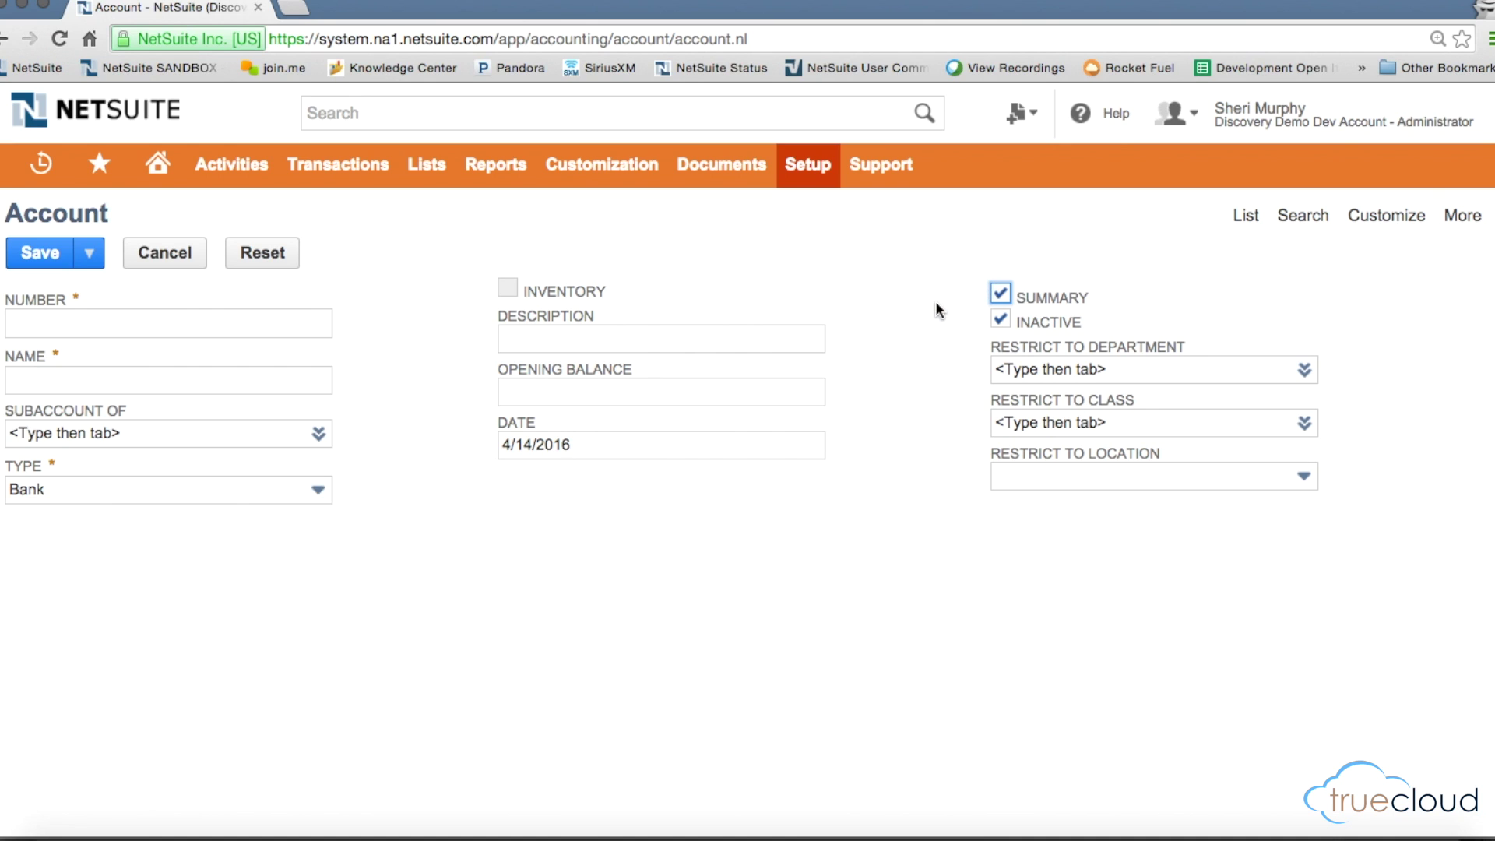
click(1000, 294)
Step: Set the new account's type to Expense
click(183, 485)
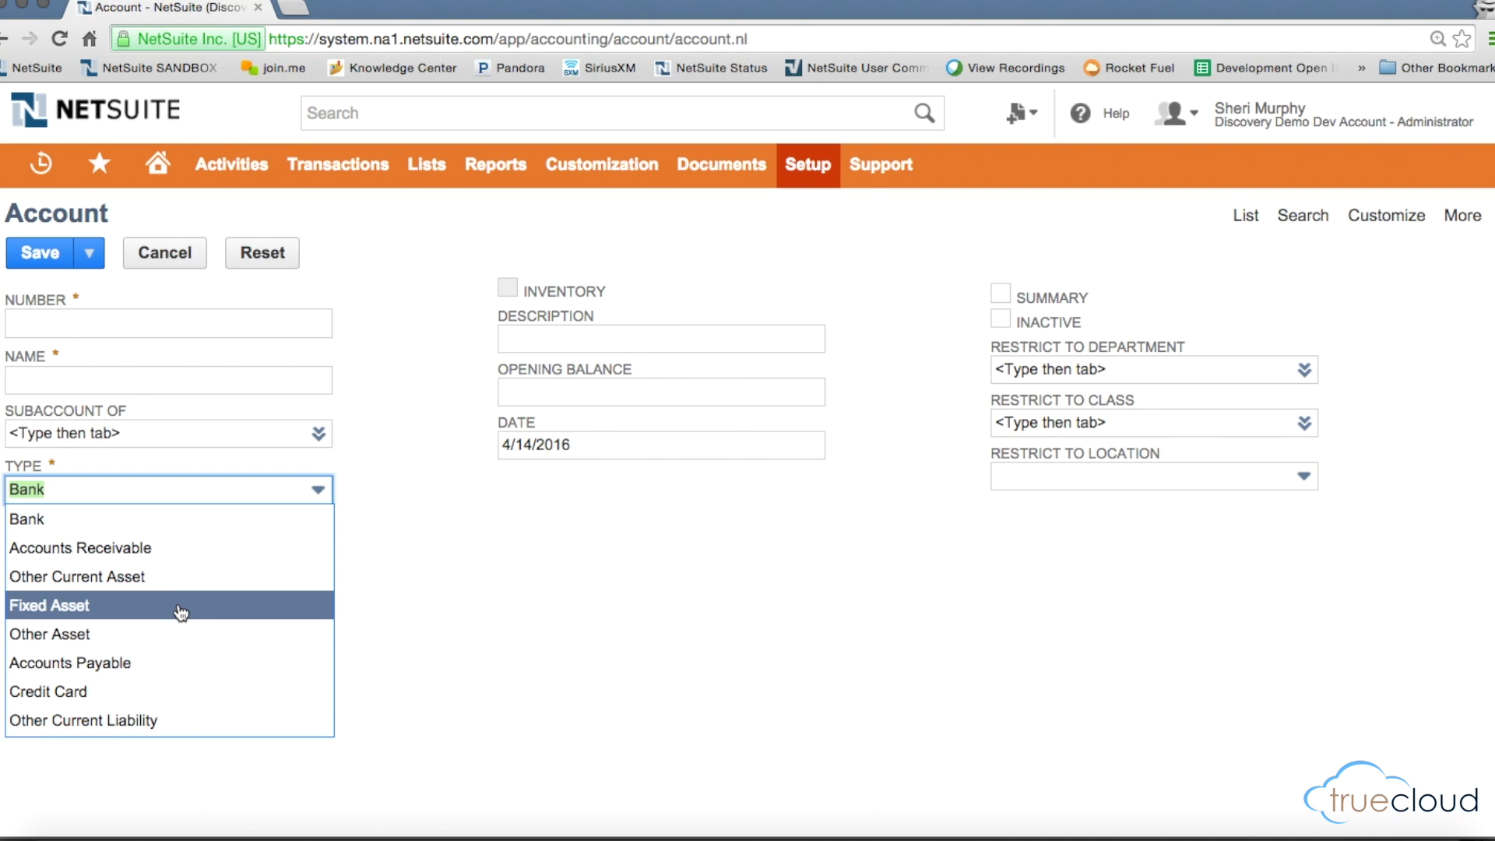
scroll(183, 612, down, 3)
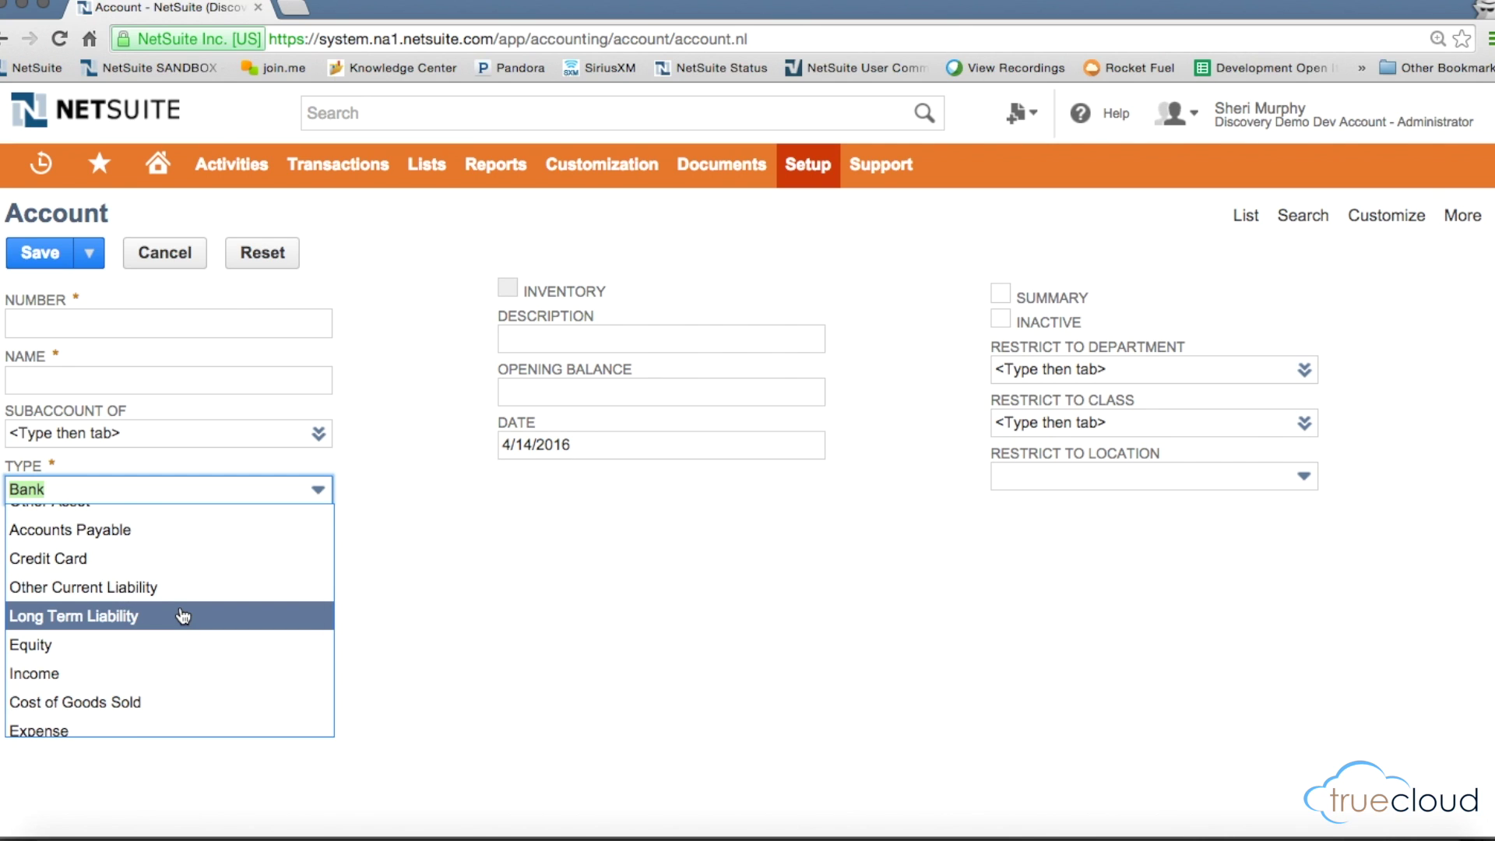
click(113, 728)
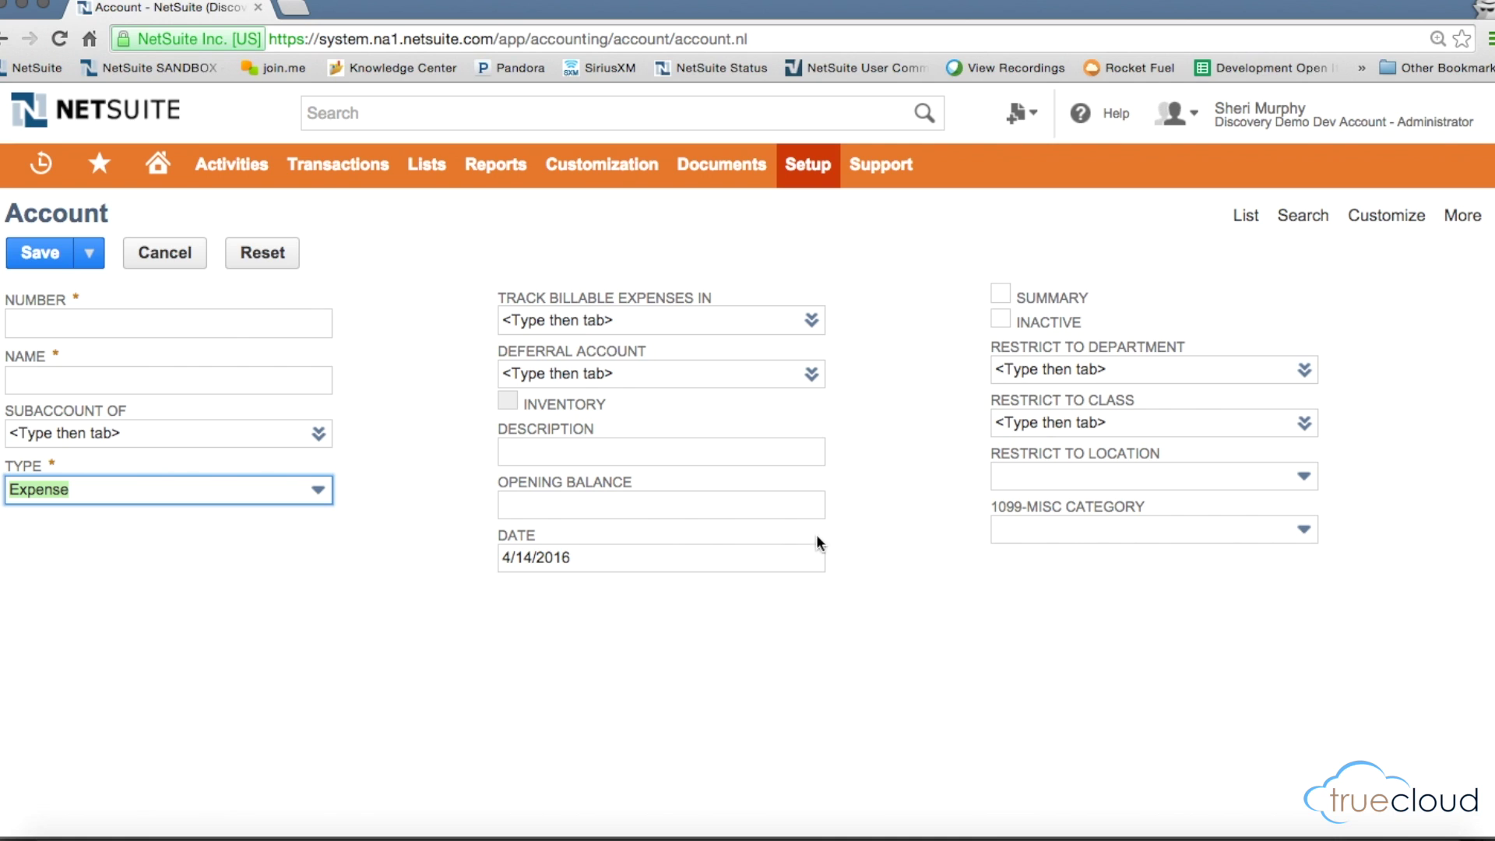
Step: Examine the 1099-MISC category options, leaving the field blank, and return to the chart of accounts without saving the new account
click(1053, 531)
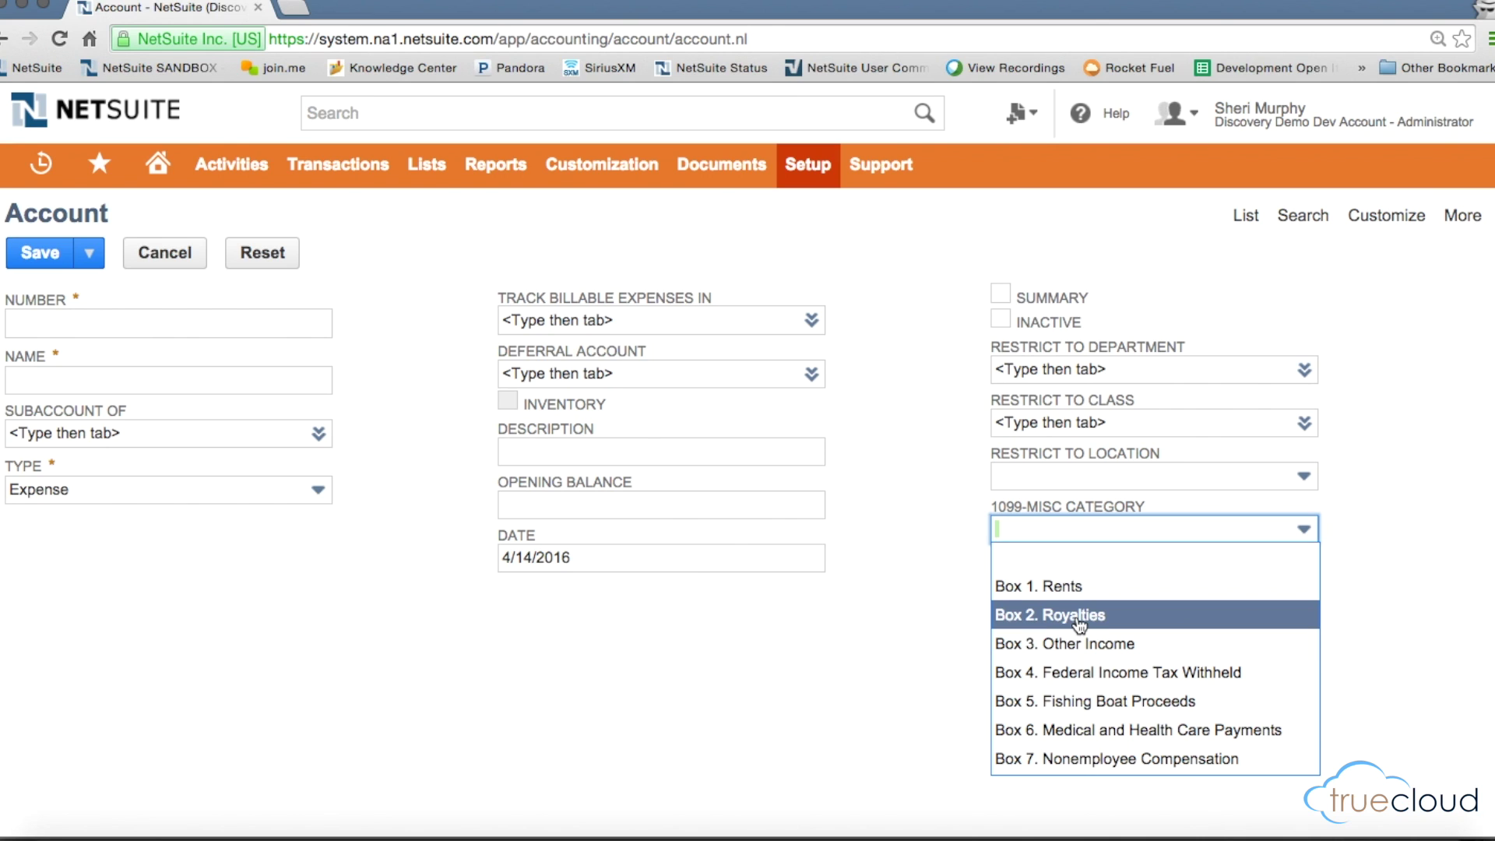
click(752, 688)
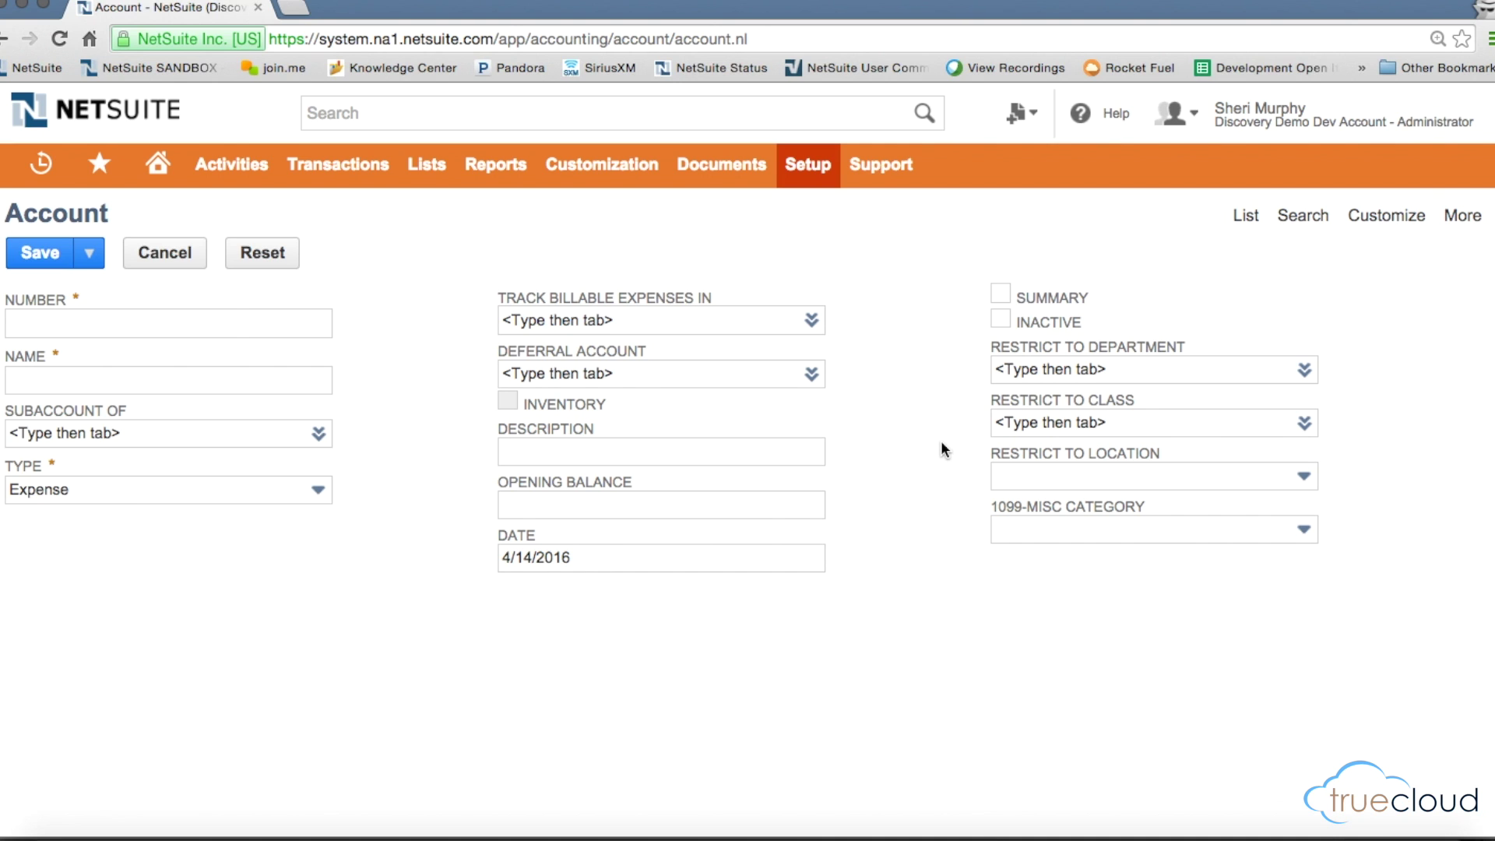
click(1245, 217)
click(845, 318)
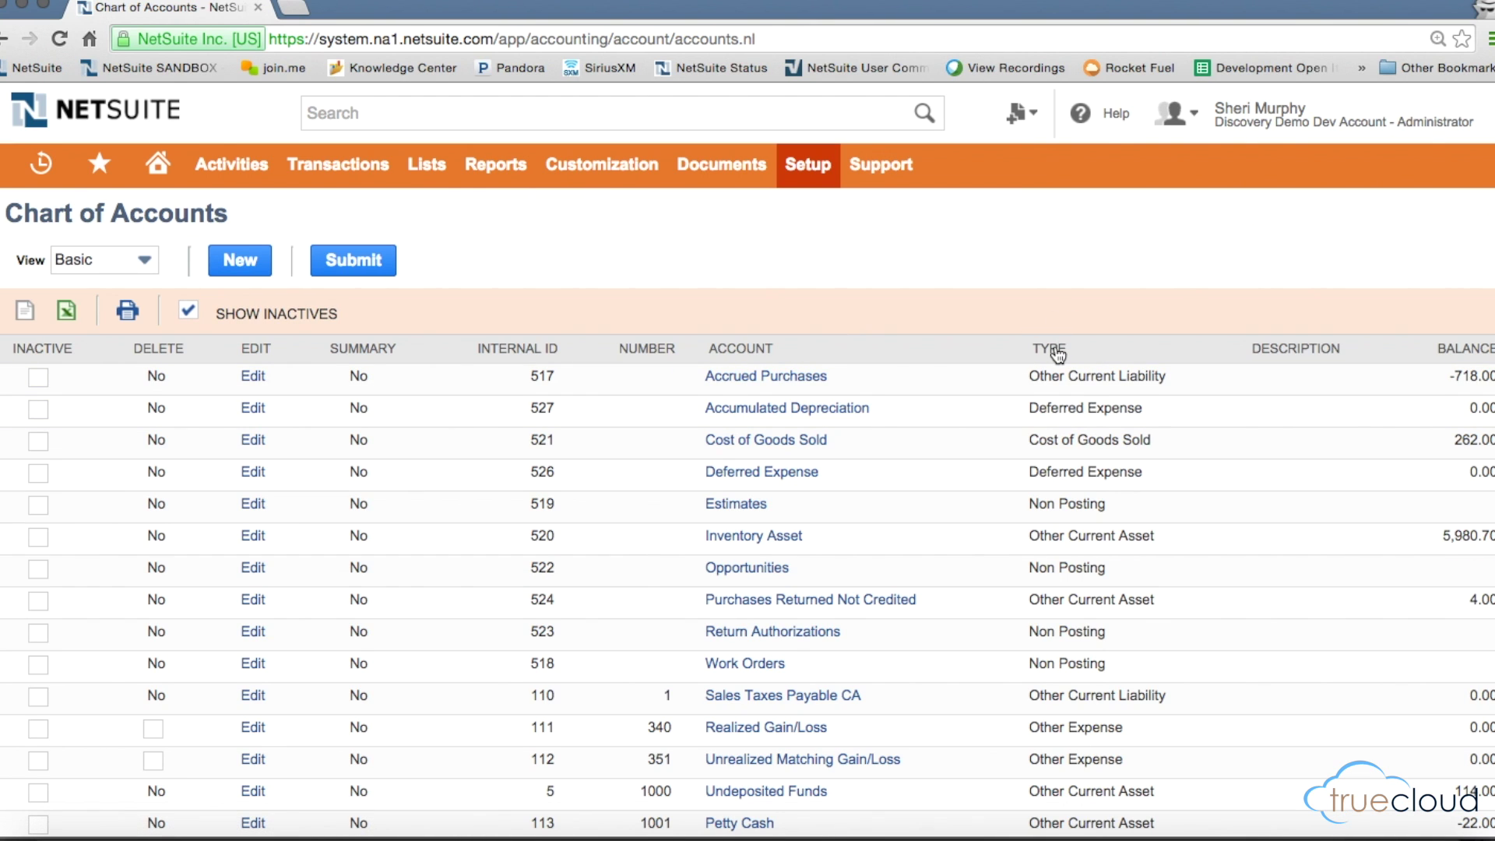
Step: Sort the chart of accounts by type and examine the non-posting accounts
click(1051, 350)
scroll(1056, 508, down, 5)
scroll(1056, 508, down, 15)
scroll(1054, 506, down, 15)
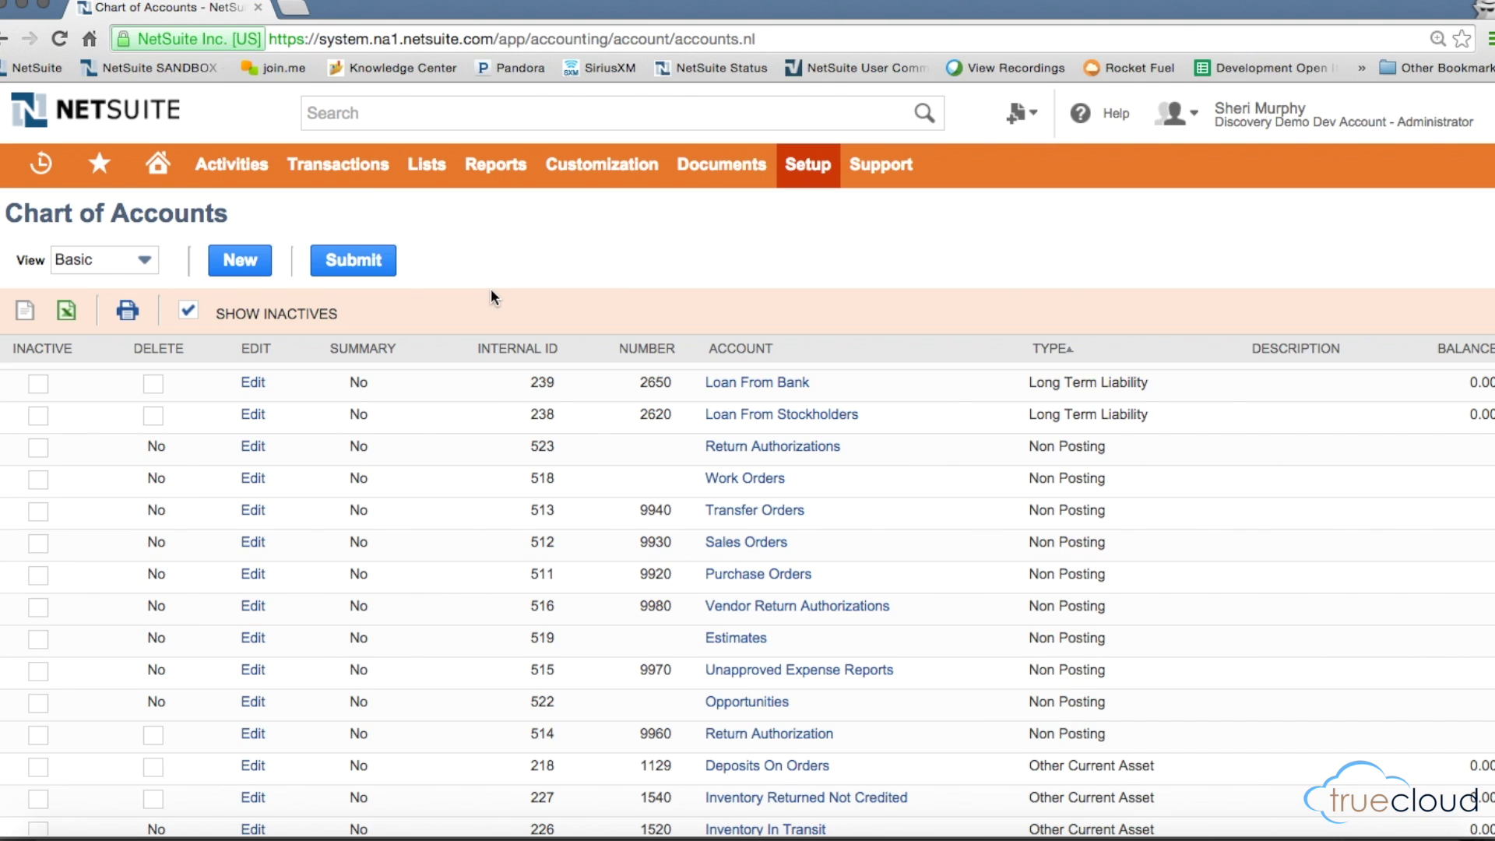
Step: Open a new journal entry form from the financial transactions
mouse_move(369, 173)
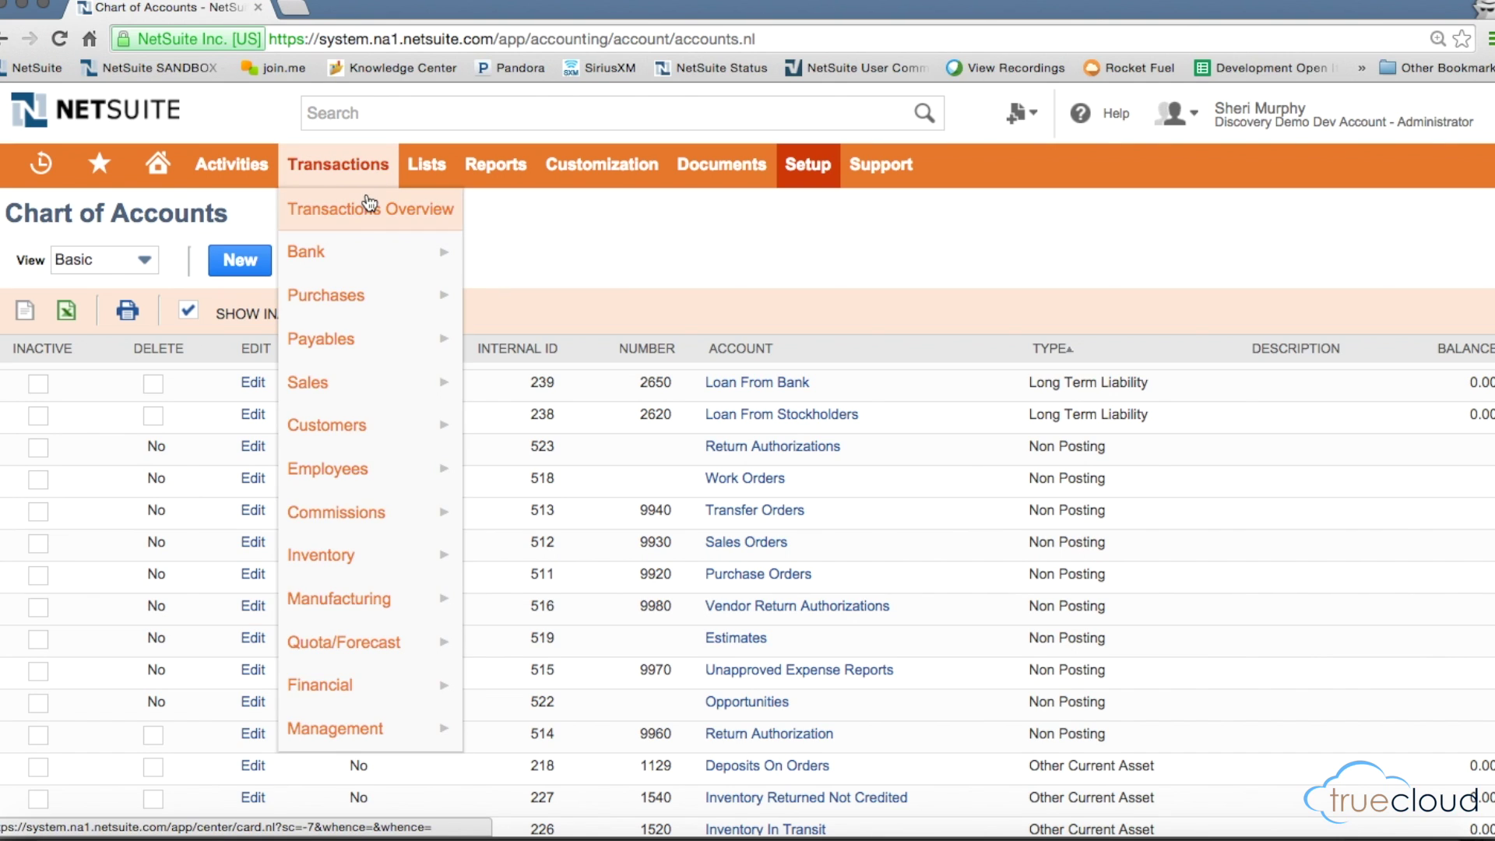
mouse_move(368, 244)
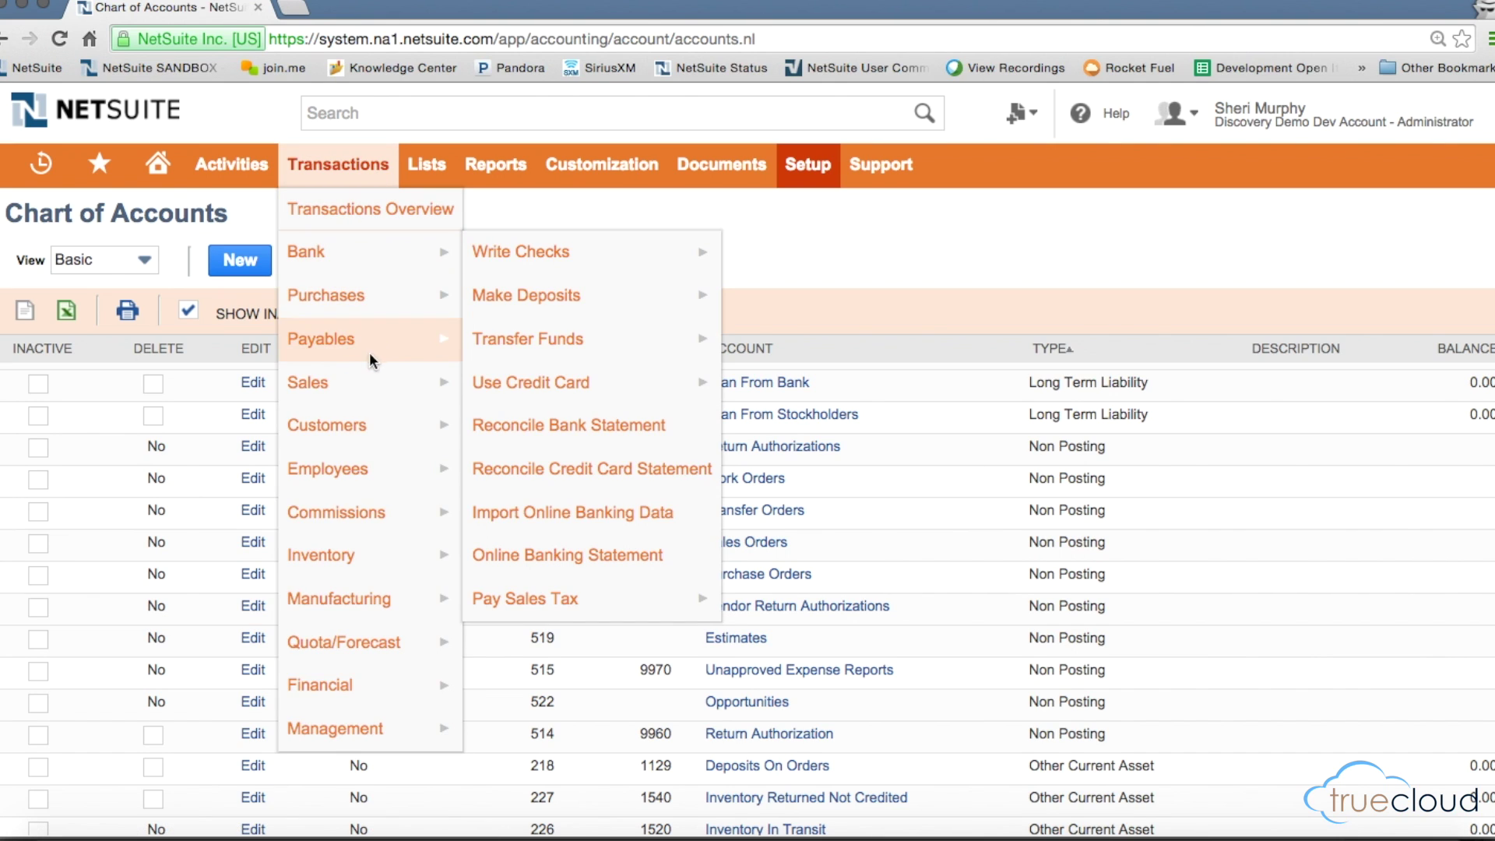
mouse_move(390, 689)
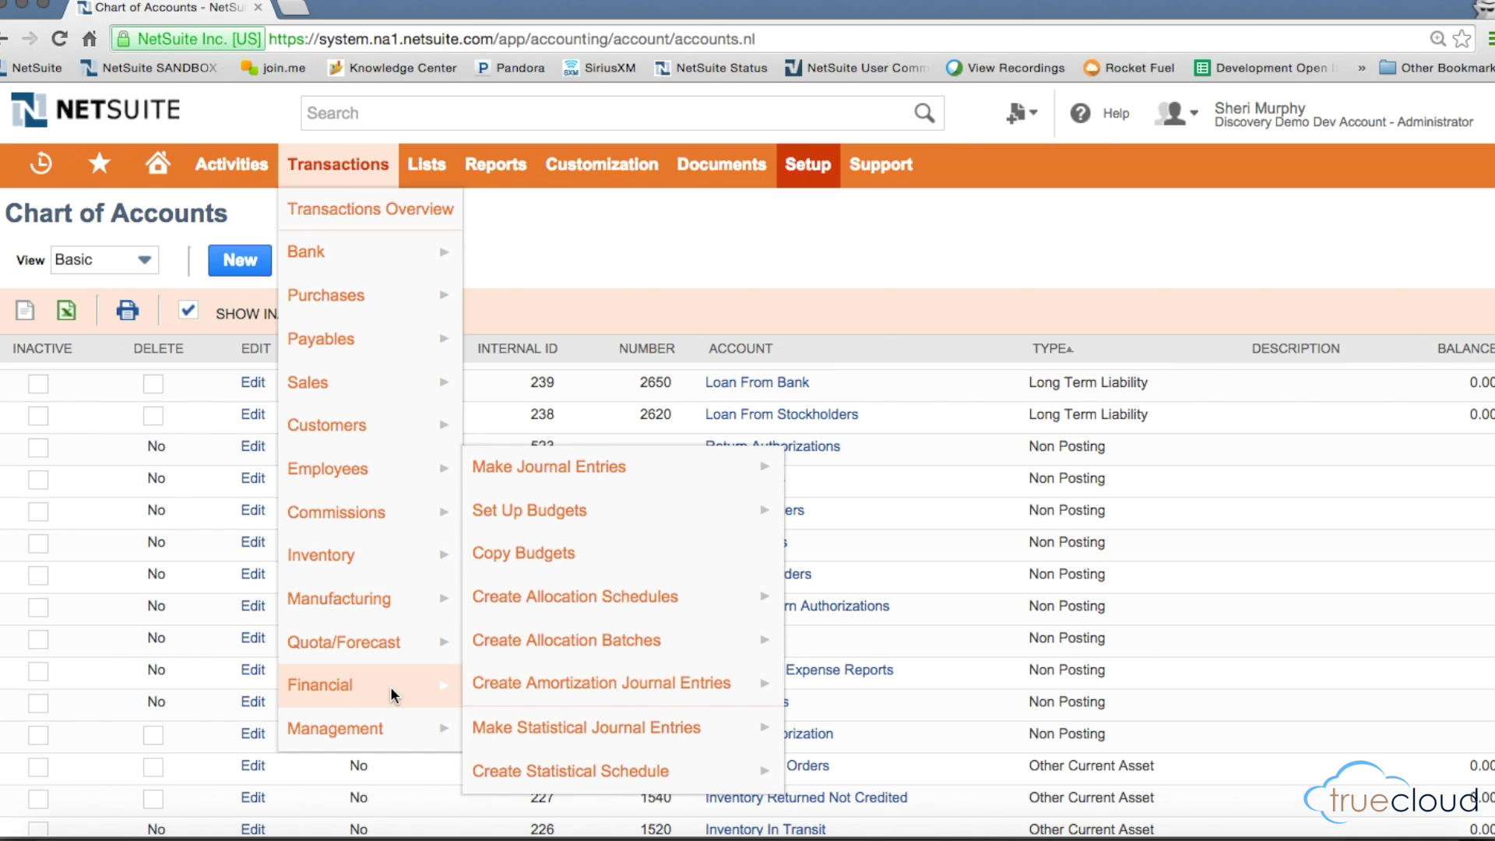
click(571, 555)
mouse_move(577, 470)
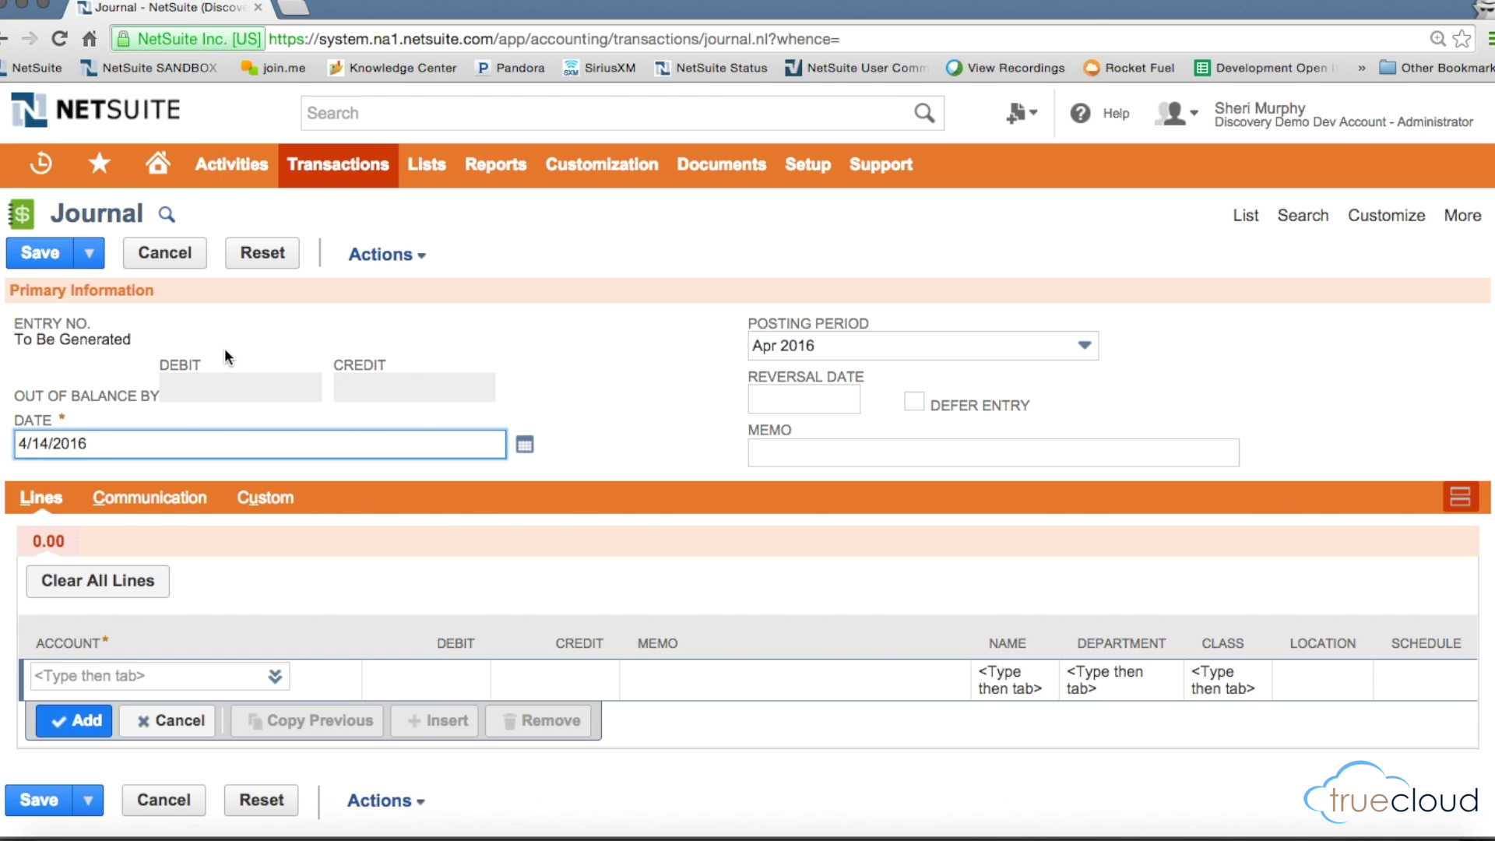
Step: Set the journal entry's date to 3/14/2016 and its posting period to Apr 2016
click(28, 446)
key(BackSpace)
text(3)
click(570, 404)
click(833, 344)
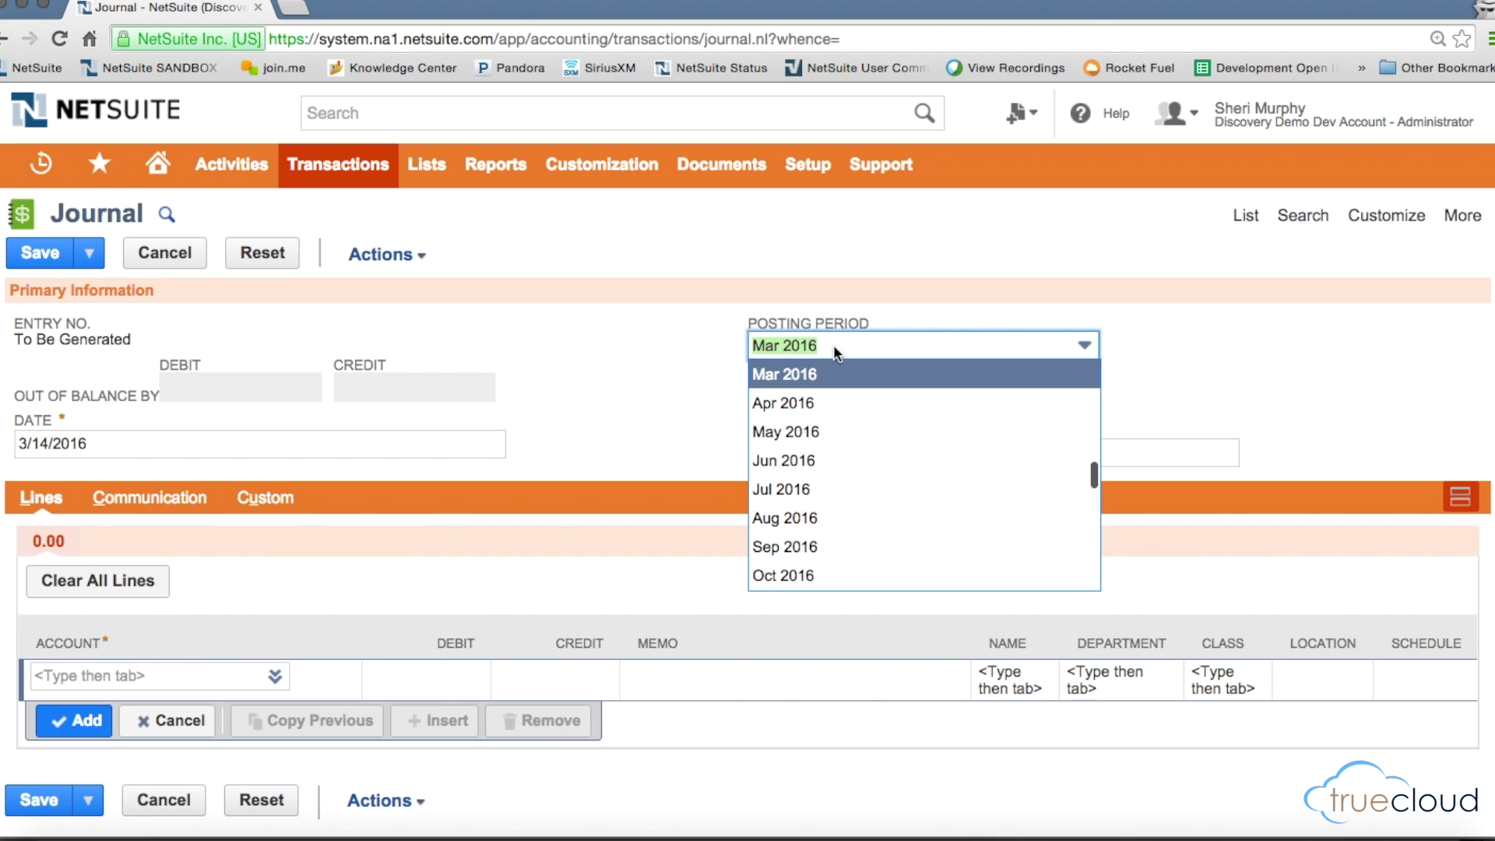
click(818, 400)
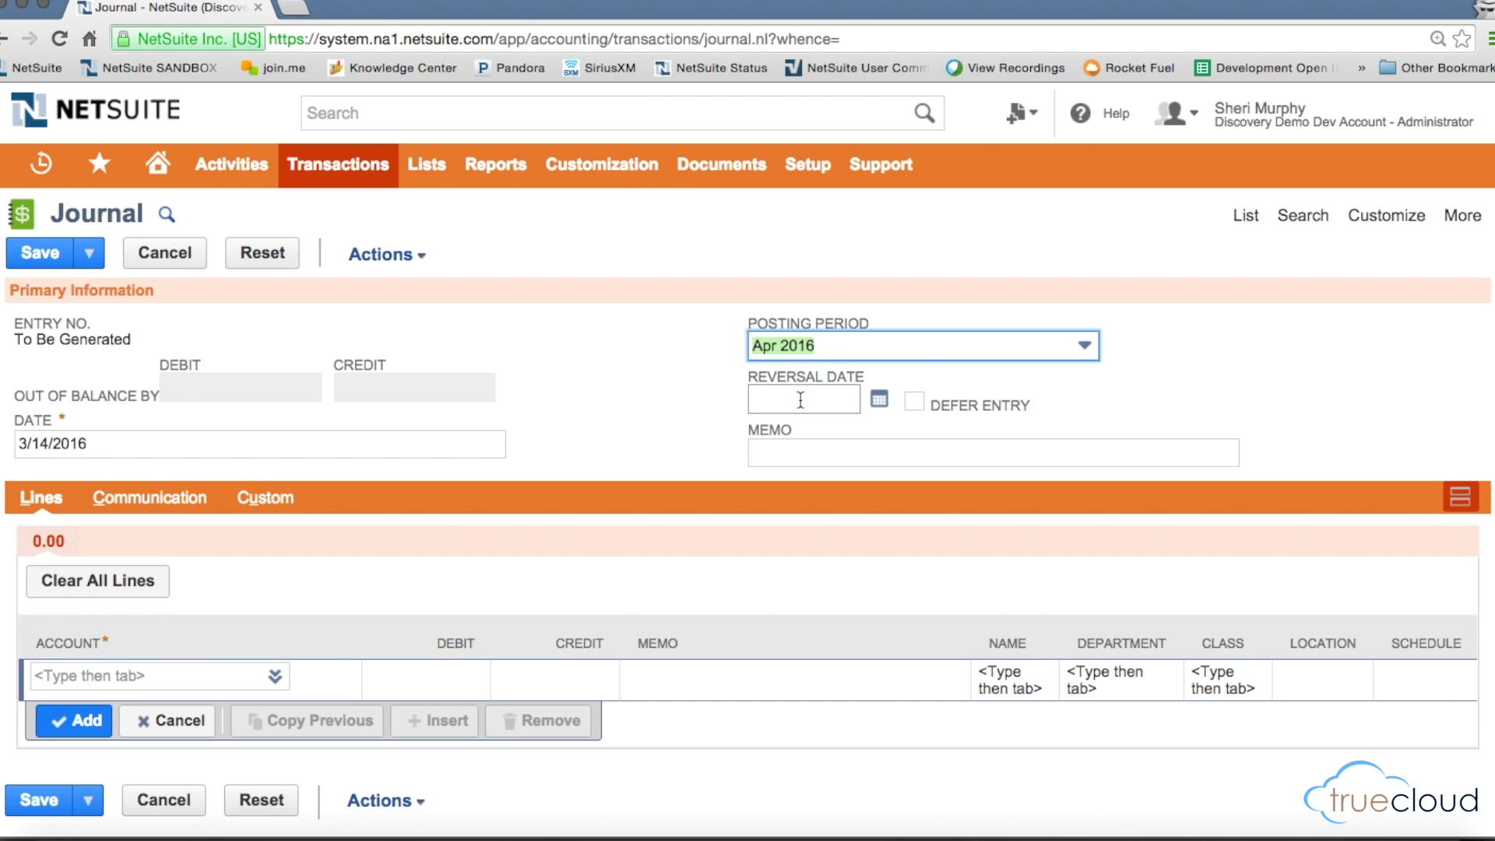
Step: Set the journal entry's reversal date to 5/1/2016
click(802, 400)
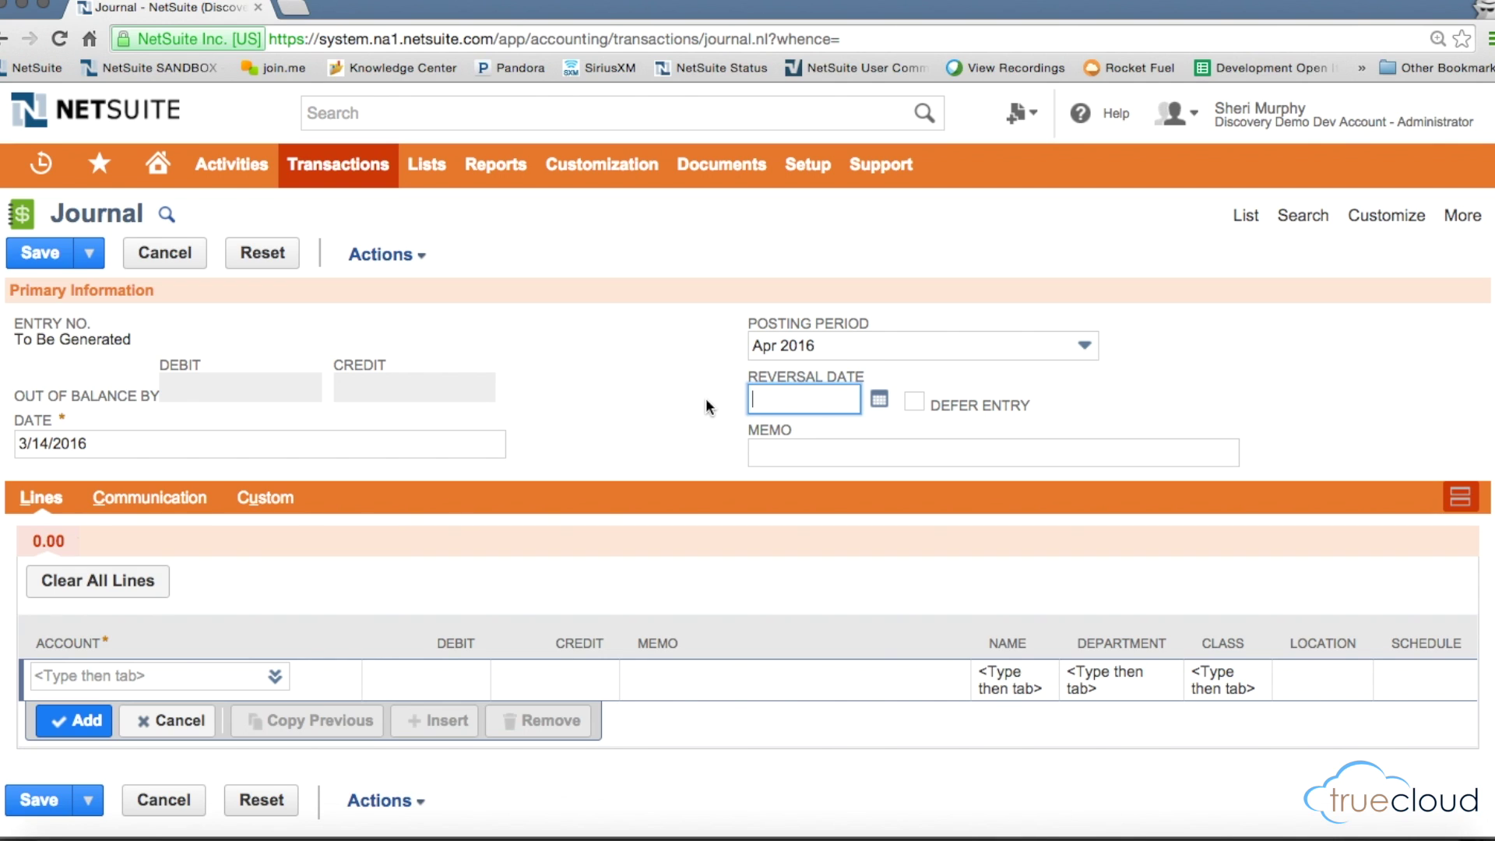
text(4/1)
key(BackSpace)
key(BackSpace)
key(BackSpace)
text(5/1/1)
text(6)
Step: Set the journal entry's date to 4/14/2016 and mark the entry as deferred
drag(33, 441, 4, 441)
text(4)
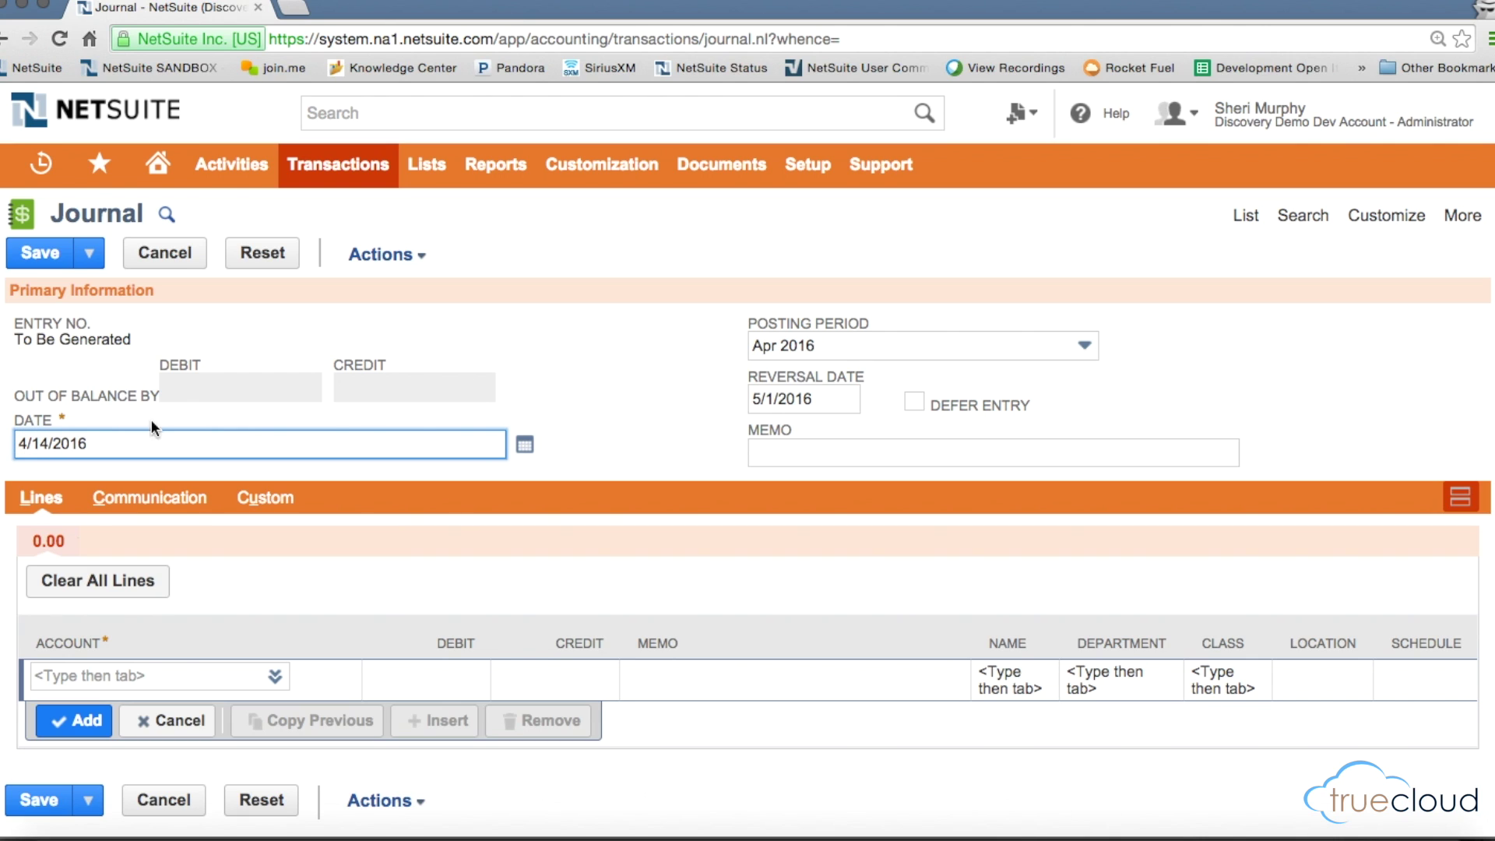
click(698, 361)
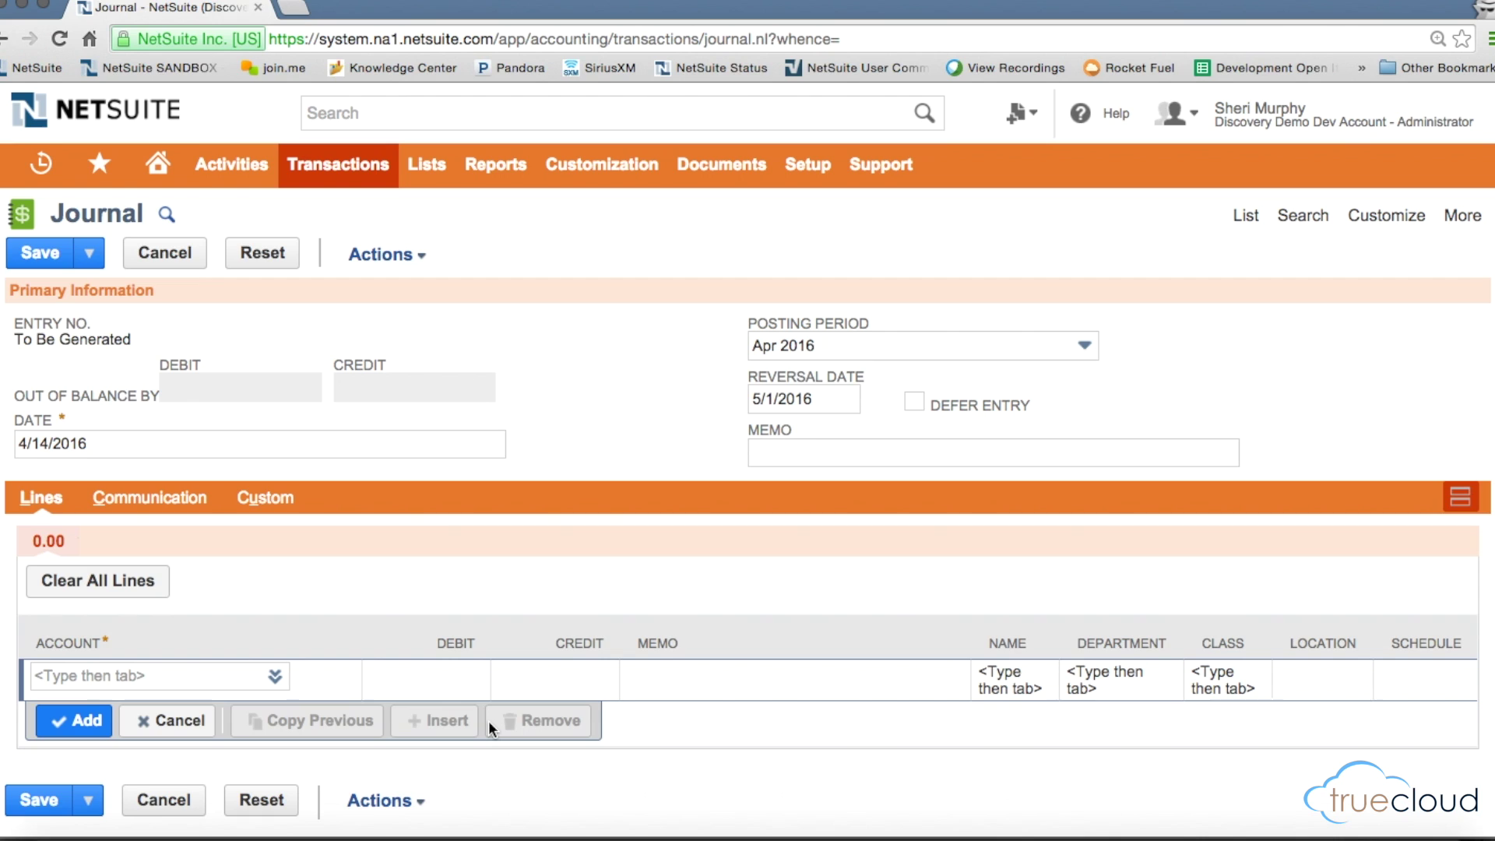
click(913, 402)
Step: Fill in a journal line crediting 100 to 7860 Travel Expense for department 90 Business Services : Kansas City
click(156, 674)
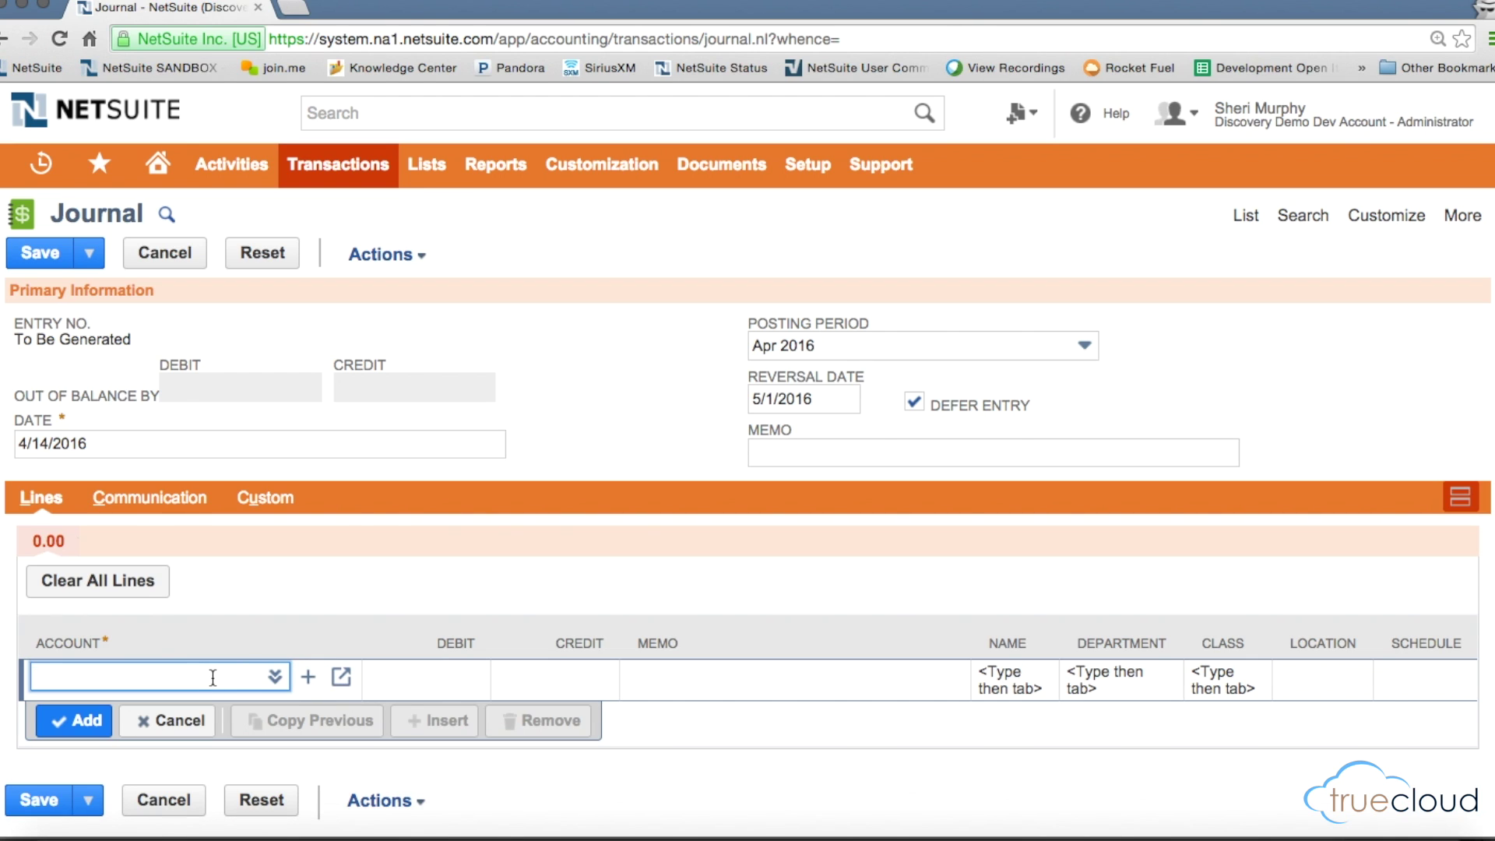
text(%exp)
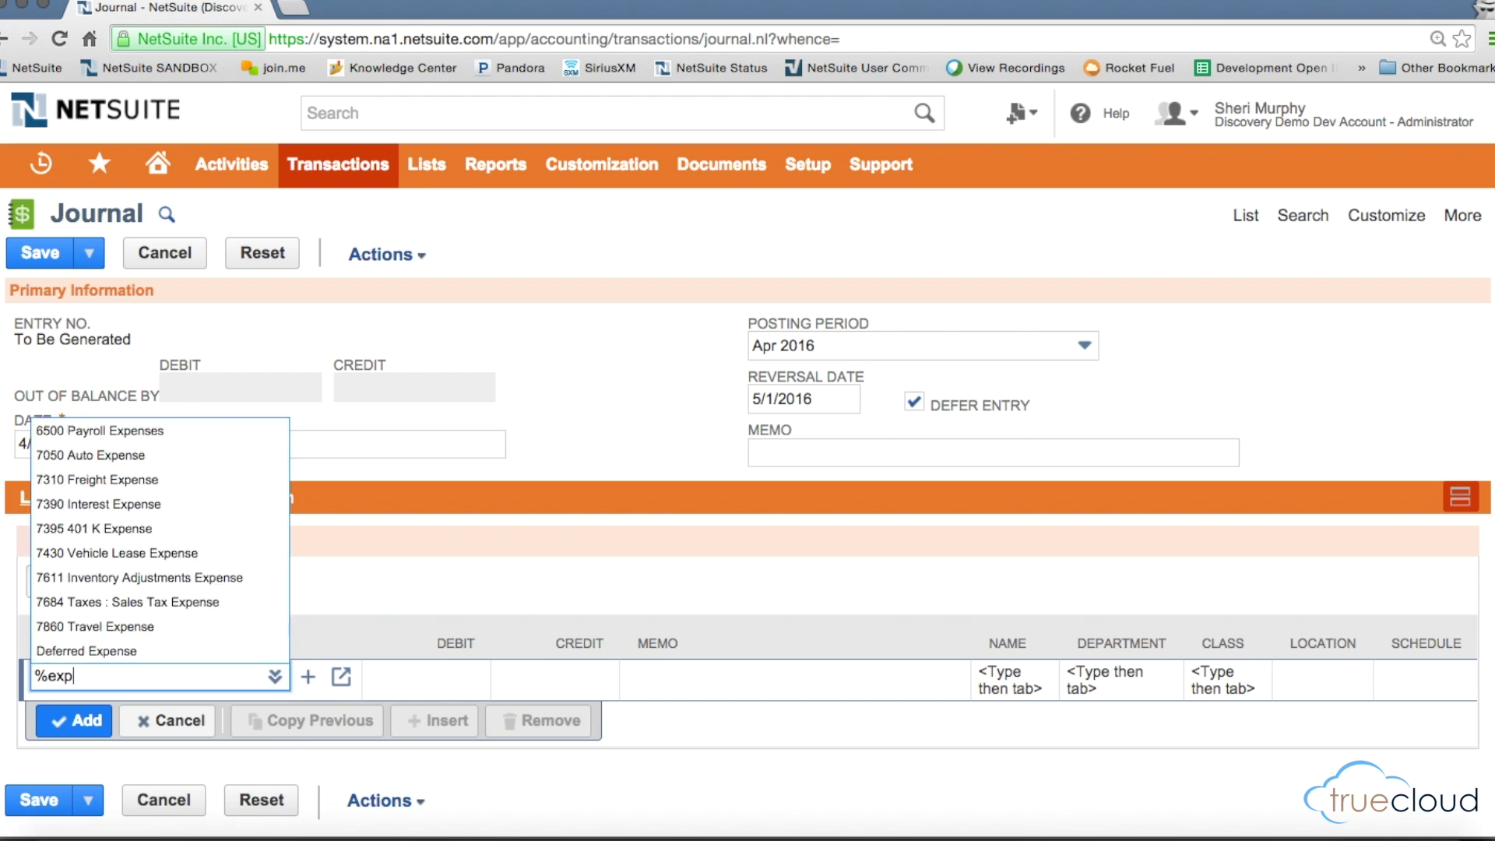
click(162, 627)
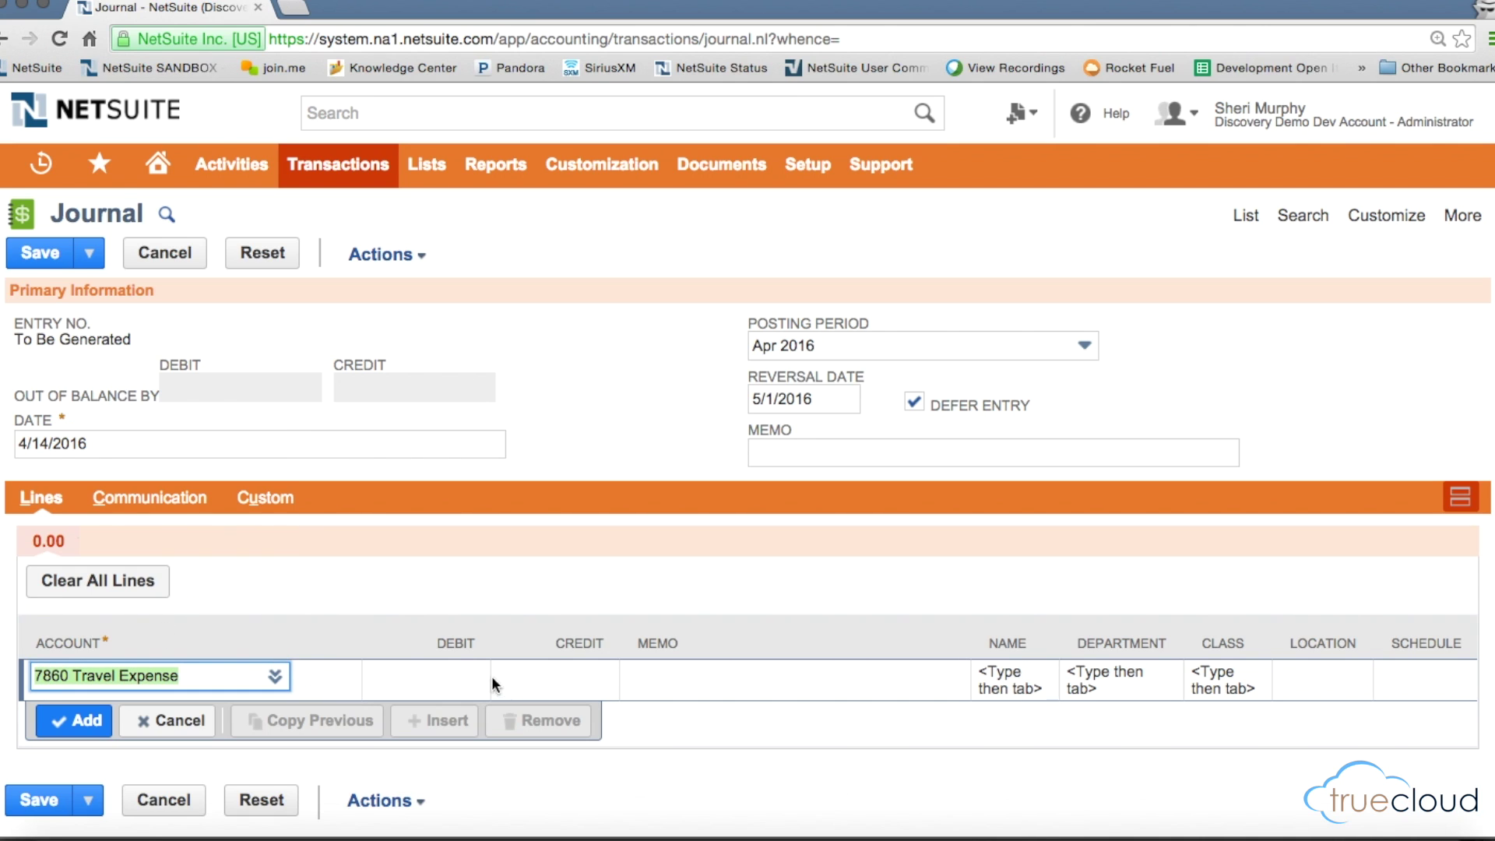
click(550, 680)
text(100)
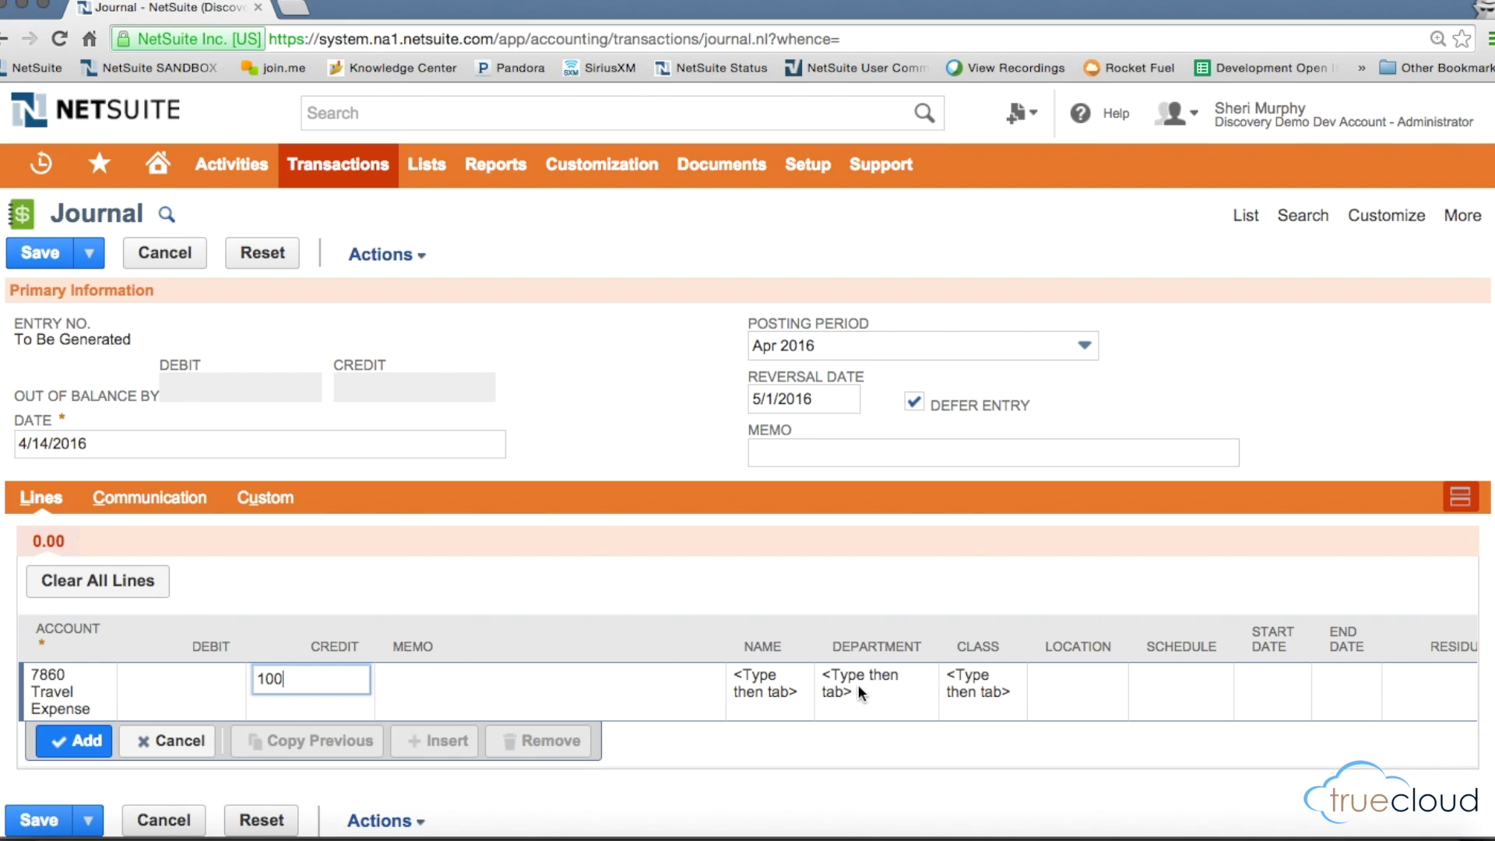
click(872, 678)
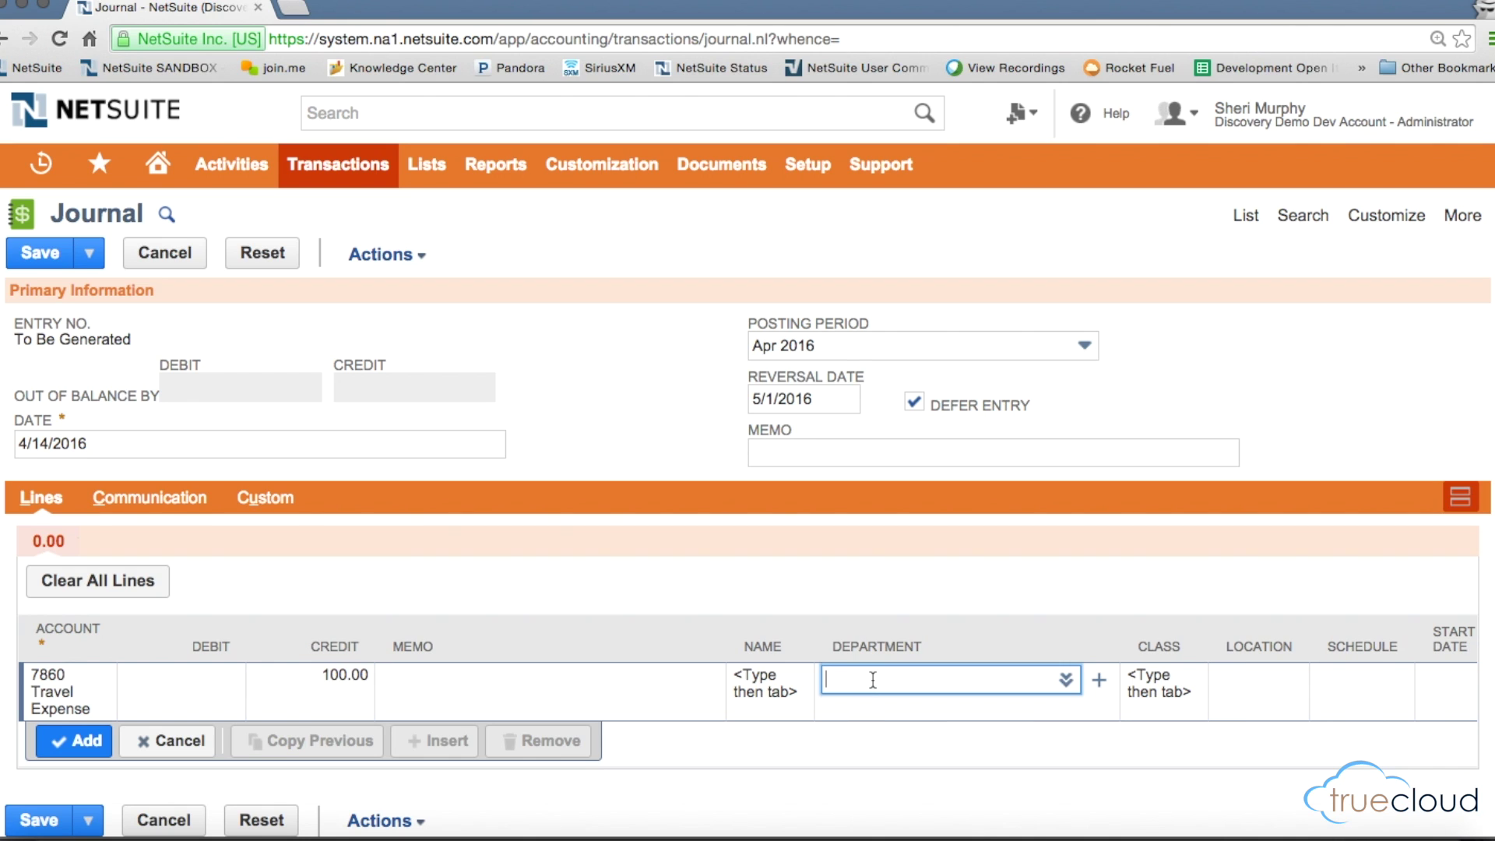
text(%)
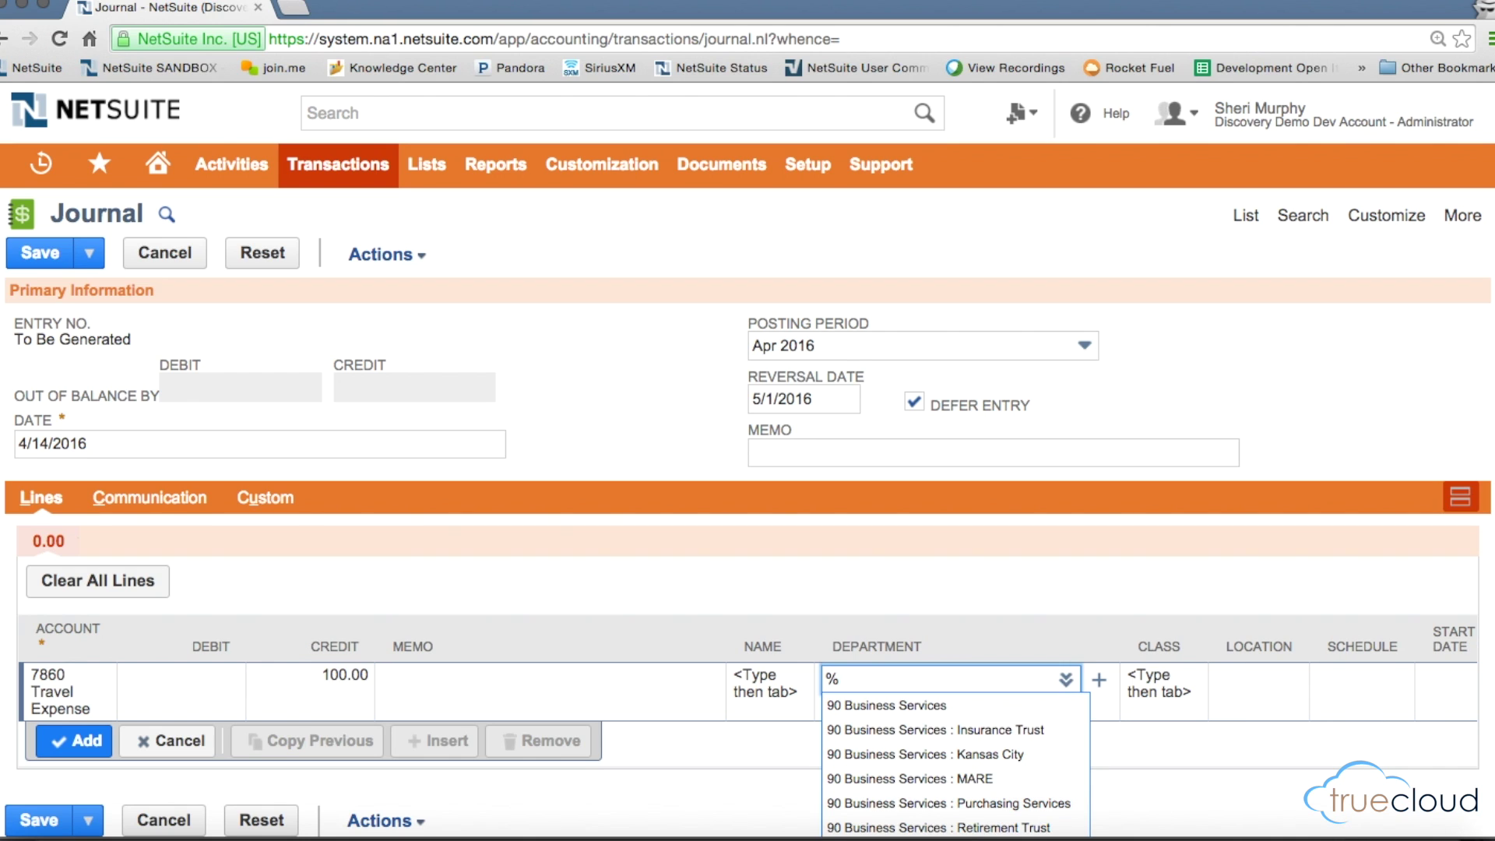
click(959, 753)
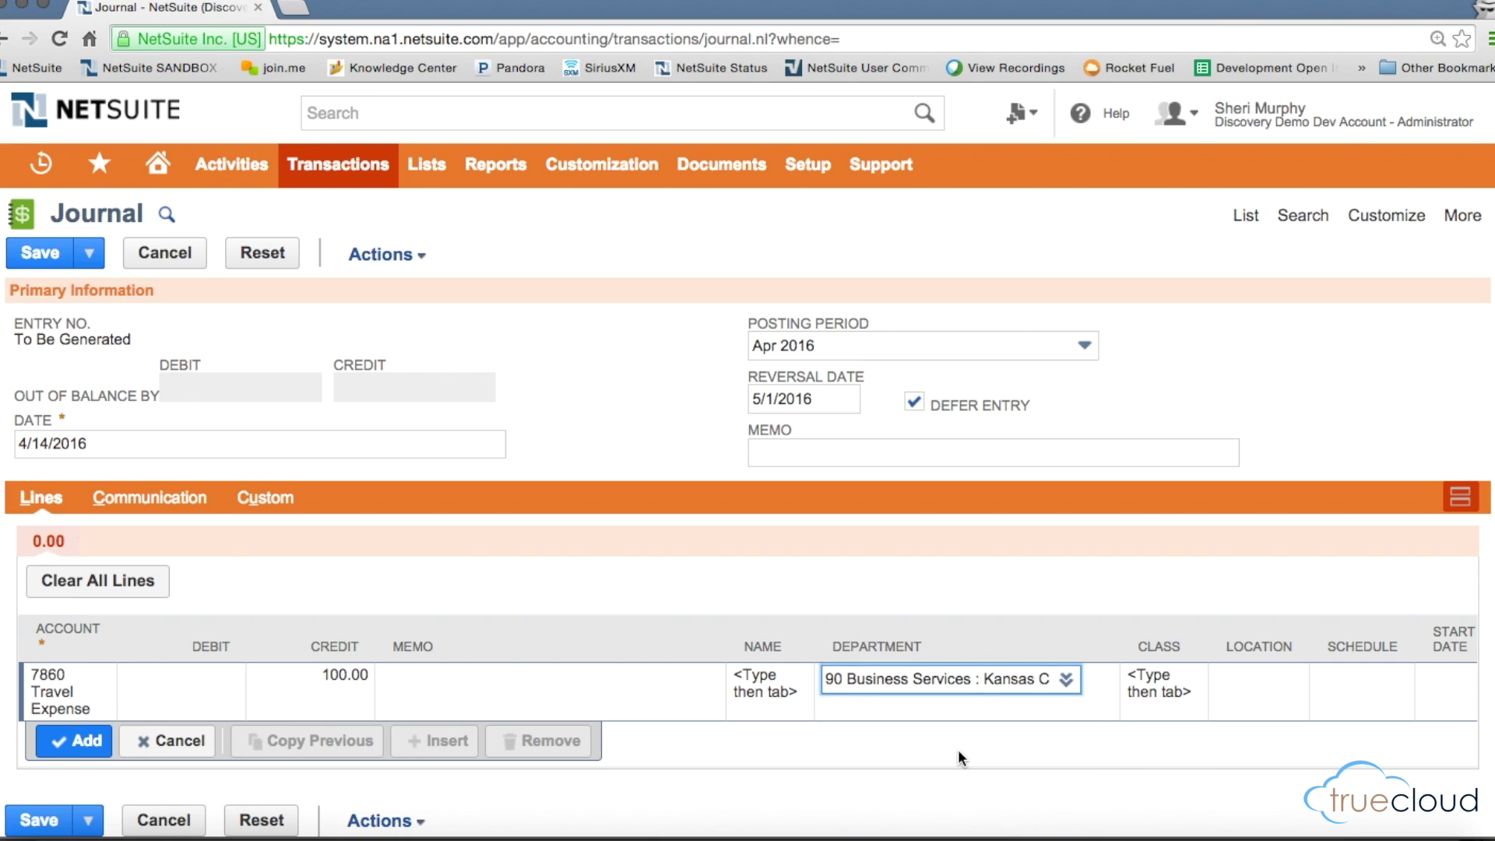
Step: Examine the entity types selectable for the journal line's name, leaving the name blank
click(761, 682)
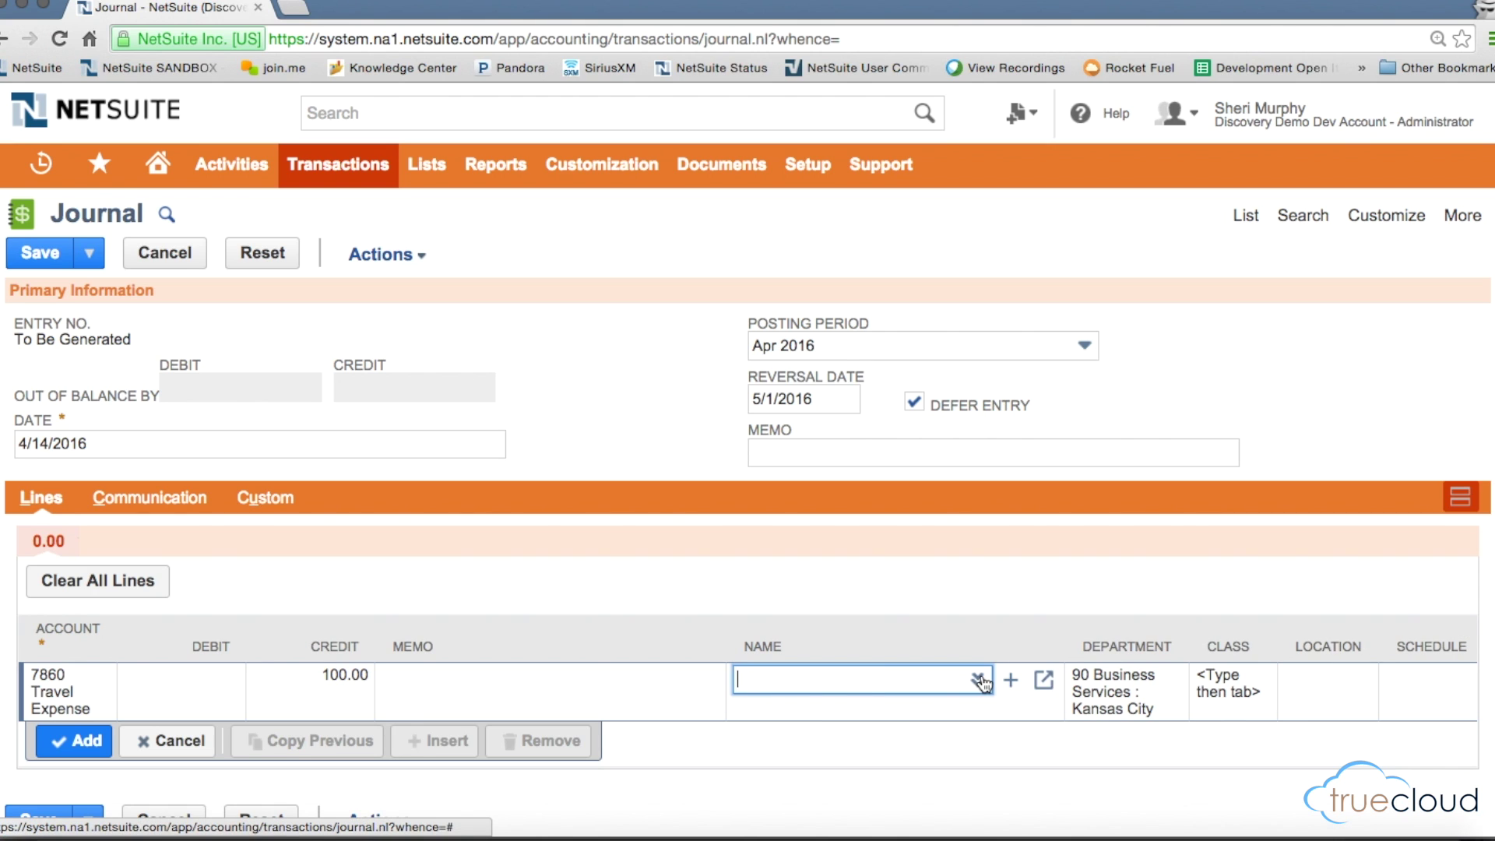
mouse_move(977, 680)
click(953, 620)
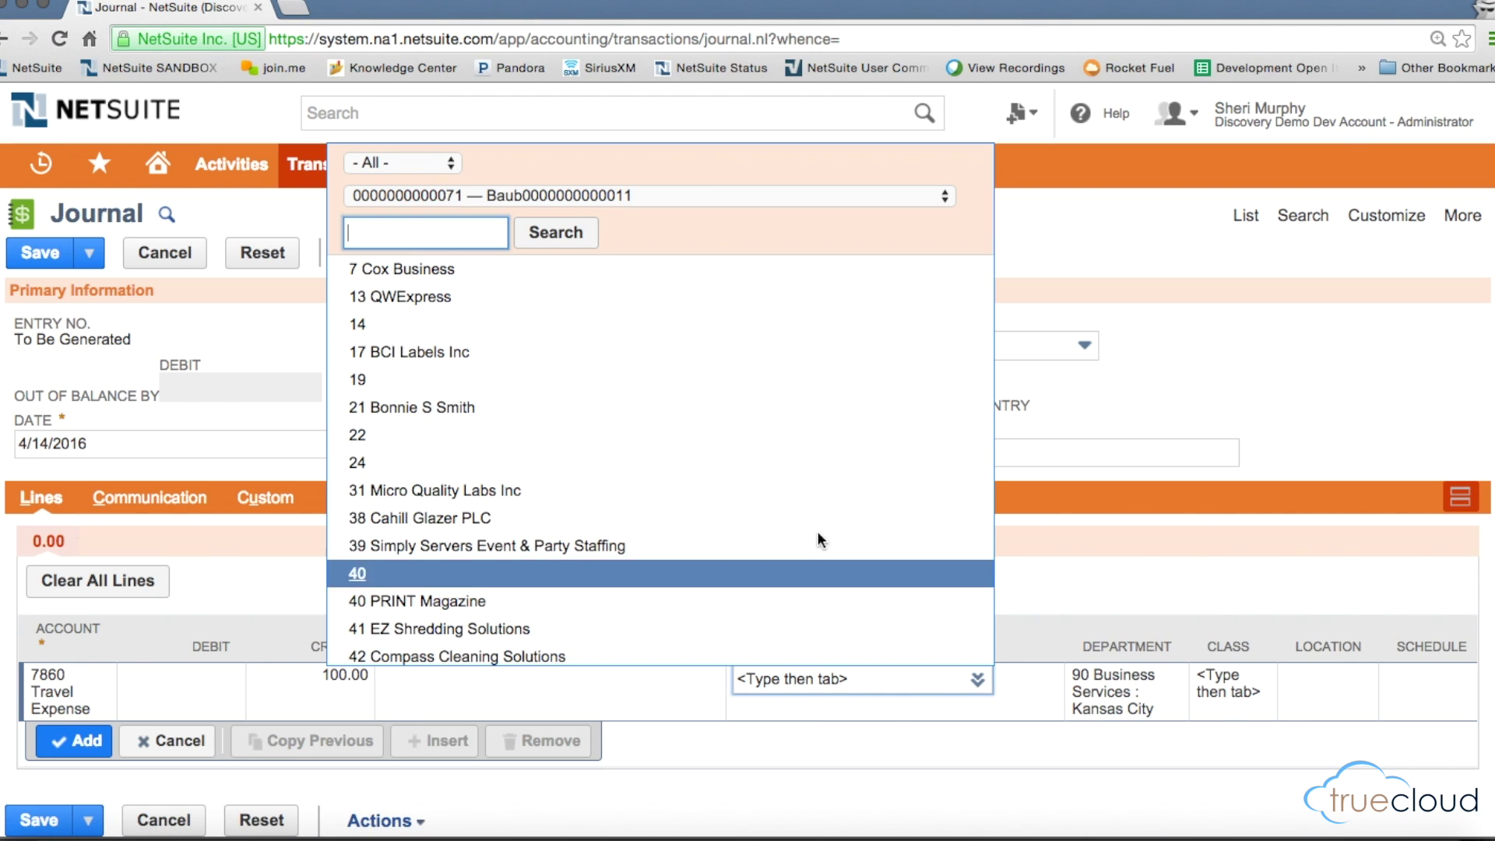
click(454, 167)
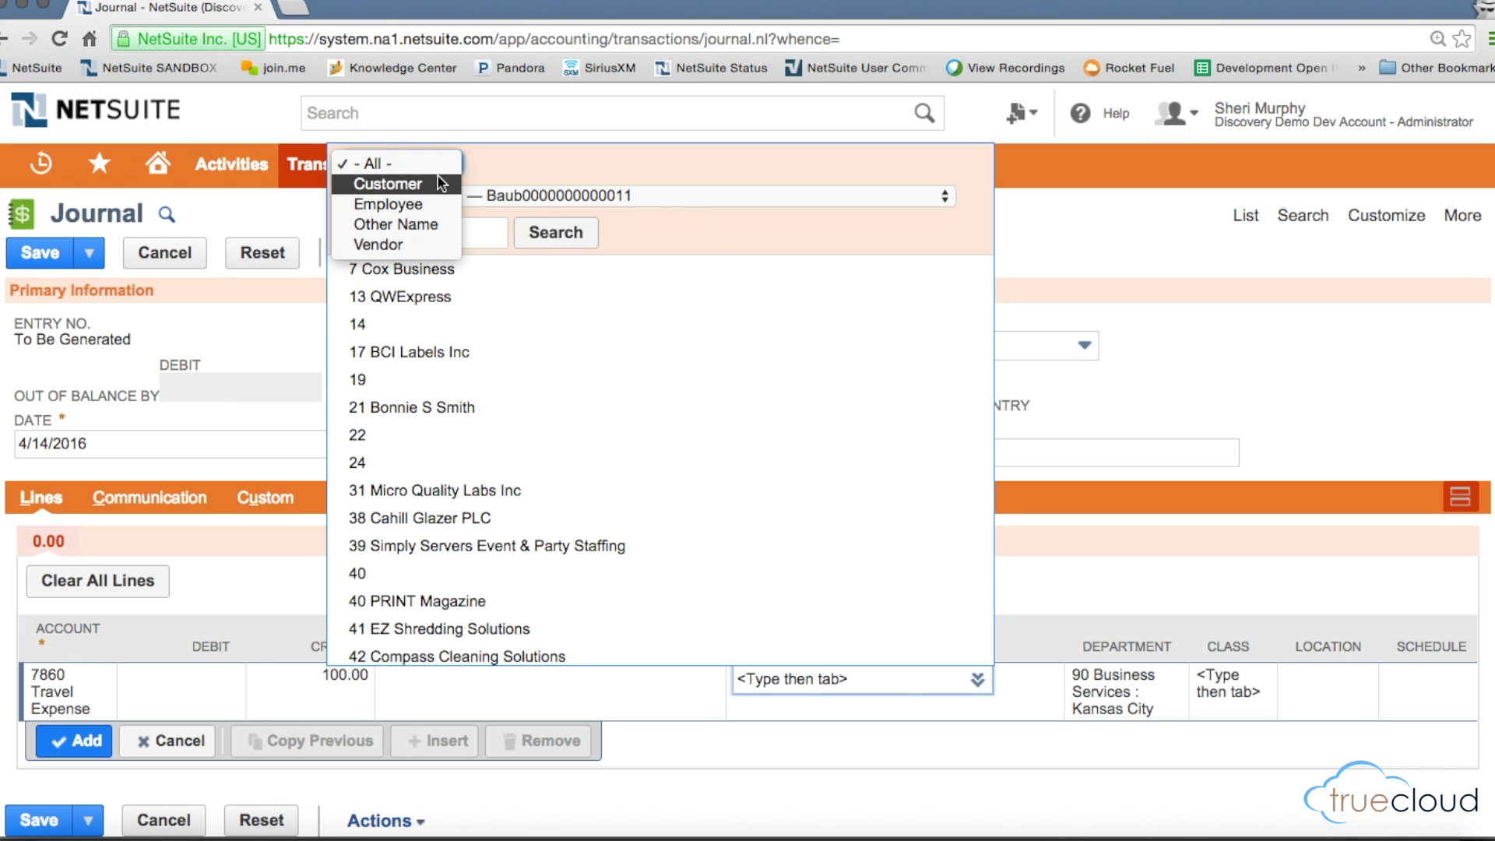
click(1306, 408)
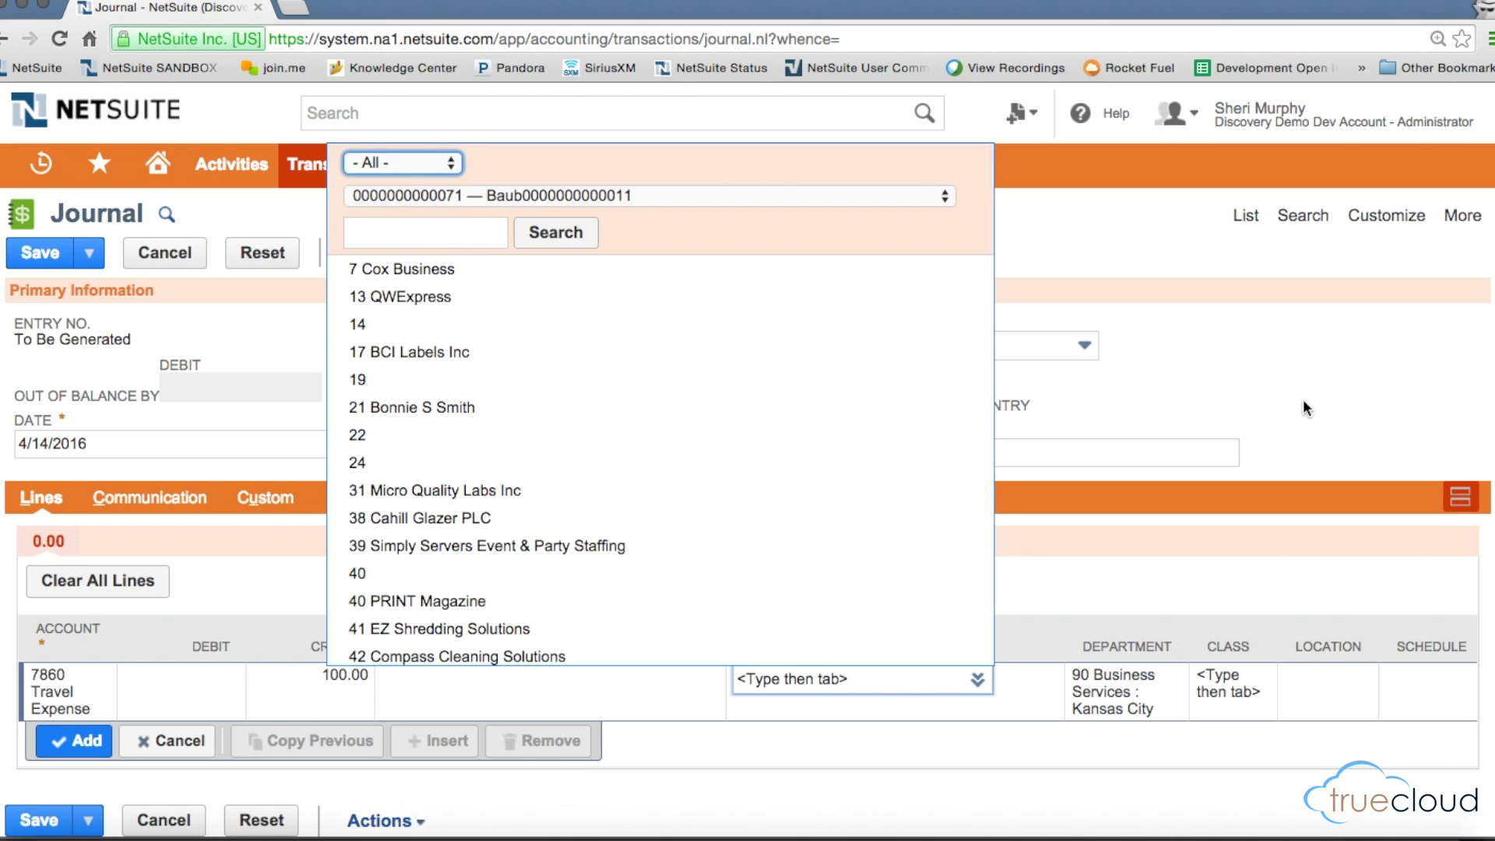
click(1127, 682)
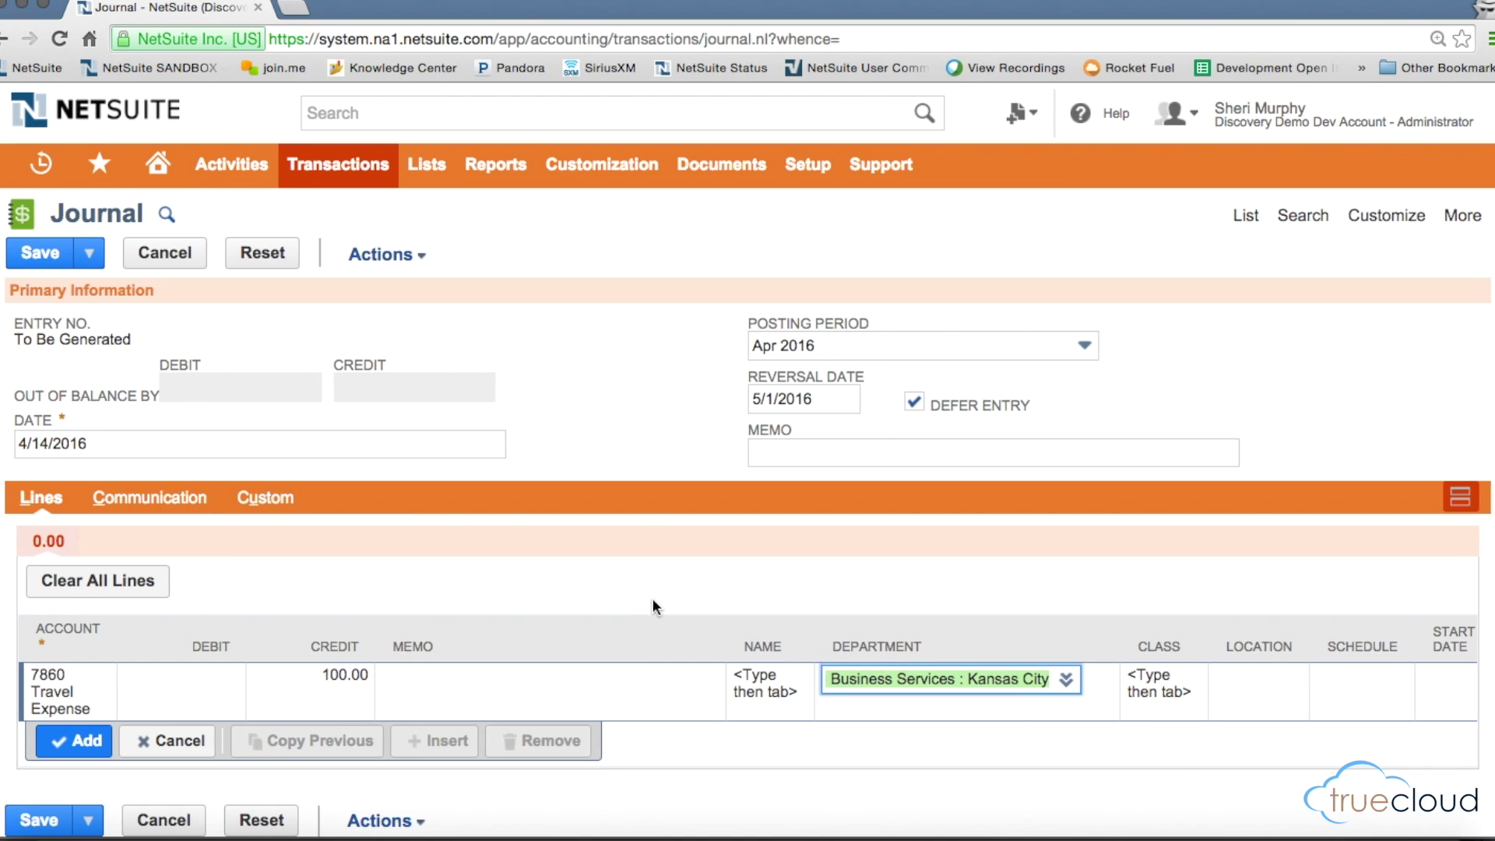
Step: Review the remaining columns of the Travel Expense credit line and add the line to the journal
scroll(553, 689, right, 5)
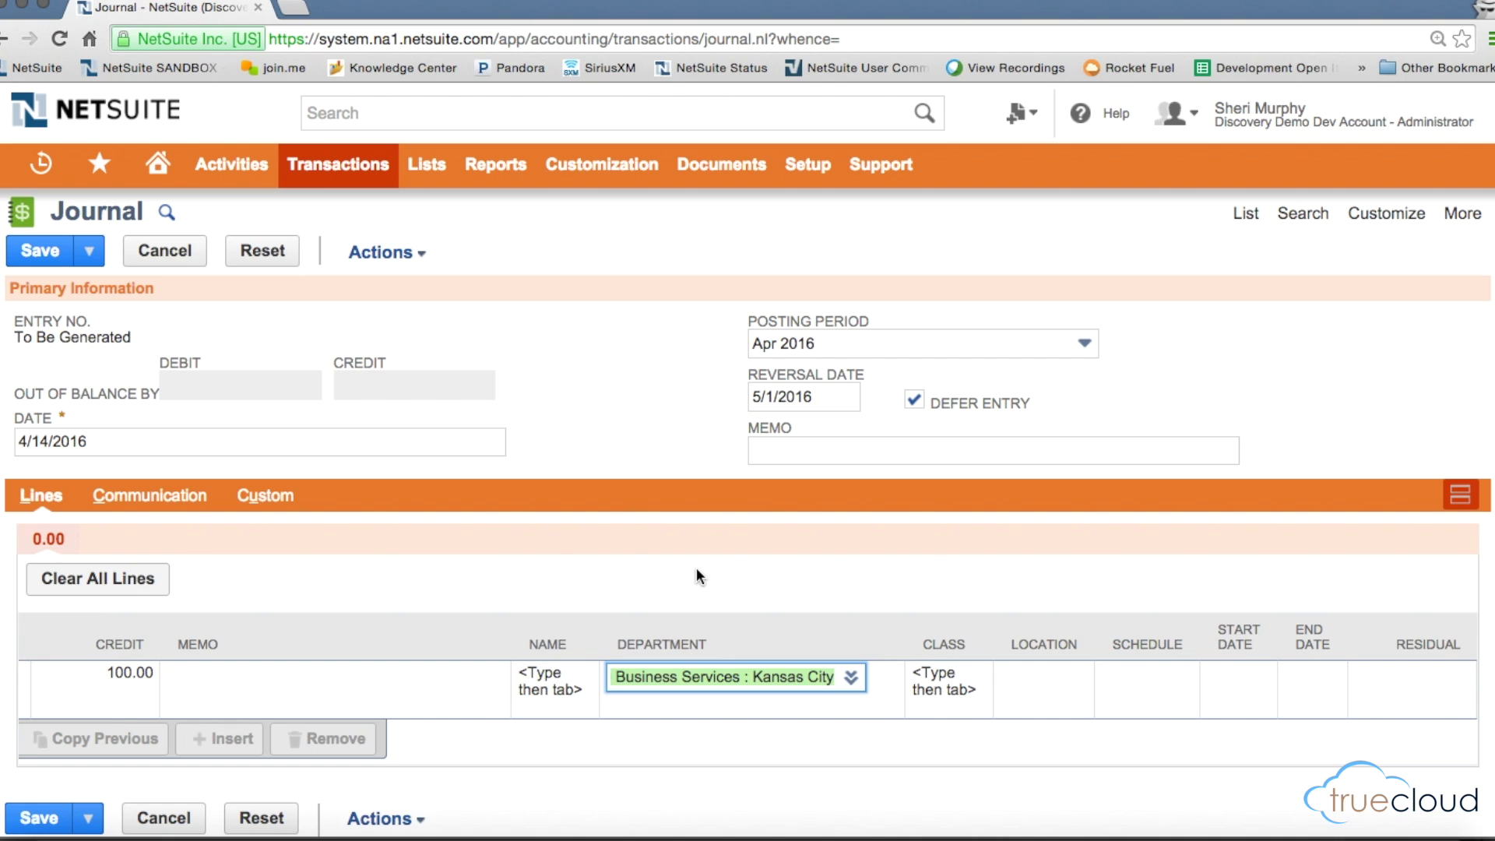
scroll(696, 567, left, 3)
scroll(802, 707, left, 5)
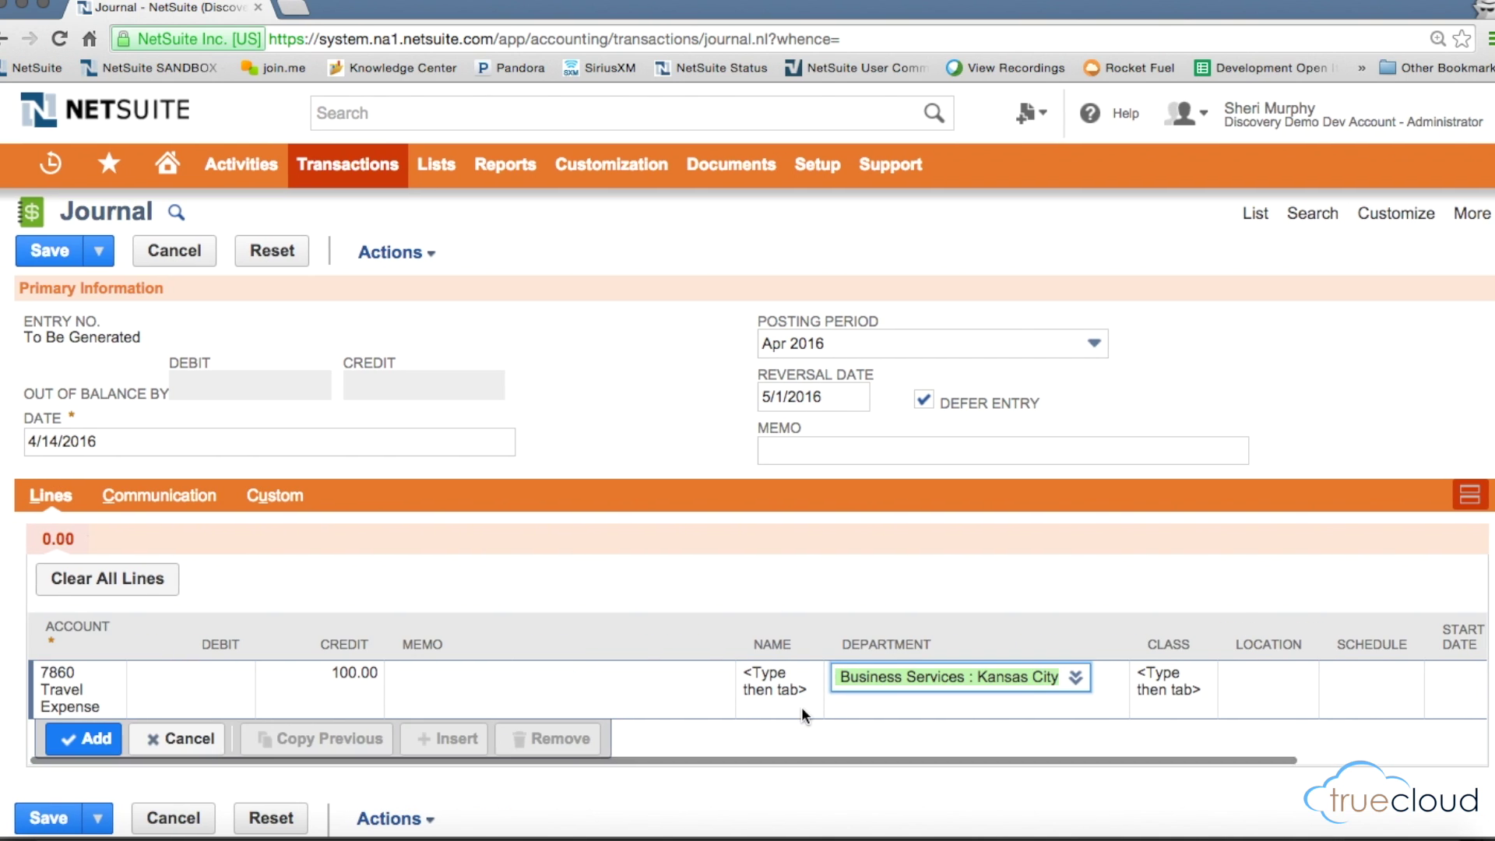
click(72, 738)
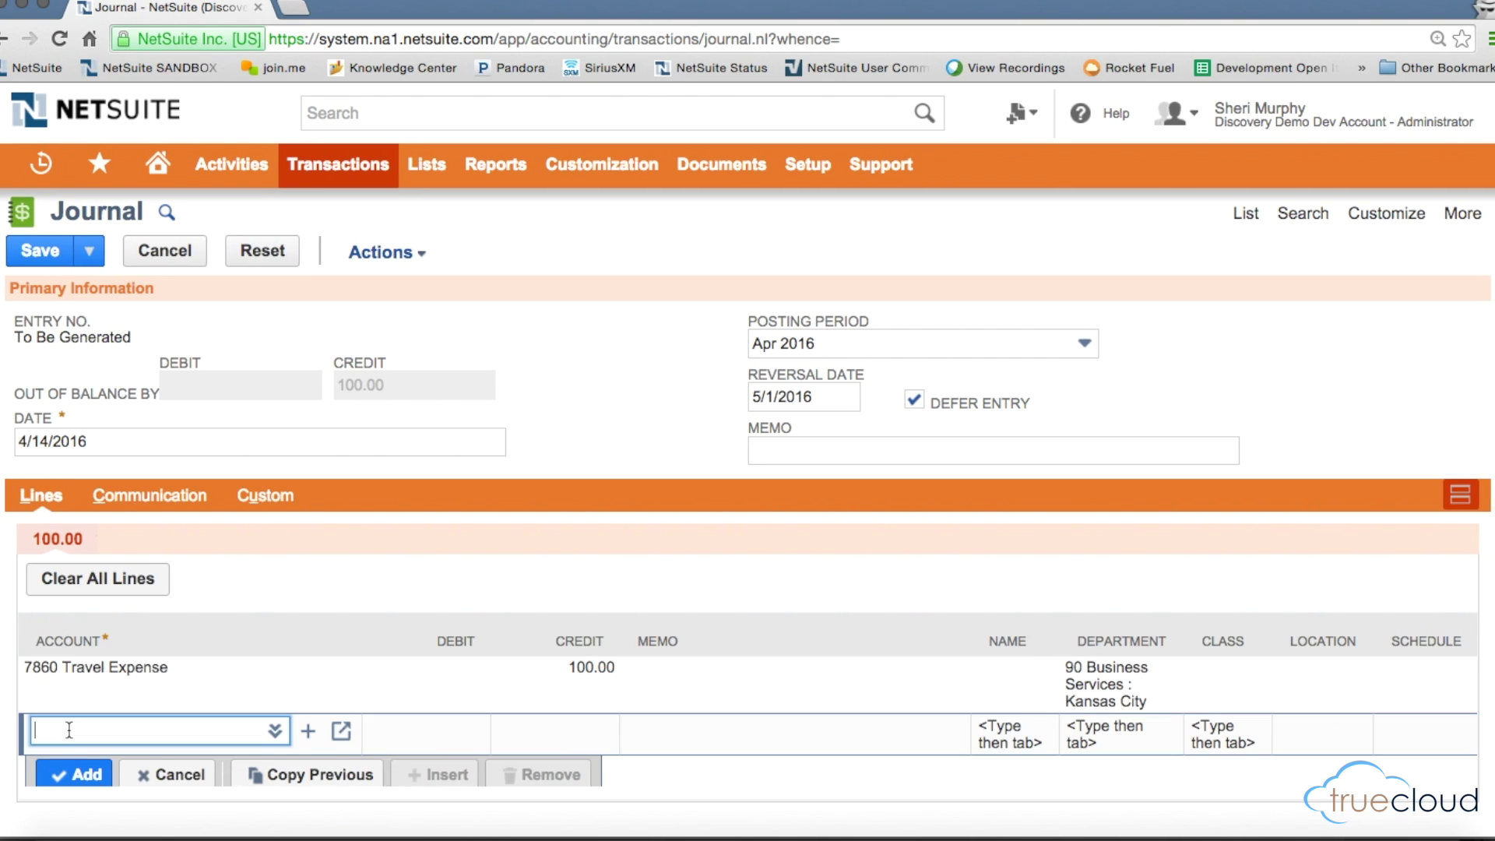
Step: Copy the previous journal line into the new one and replace its credit with a debit of 100
click(310, 779)
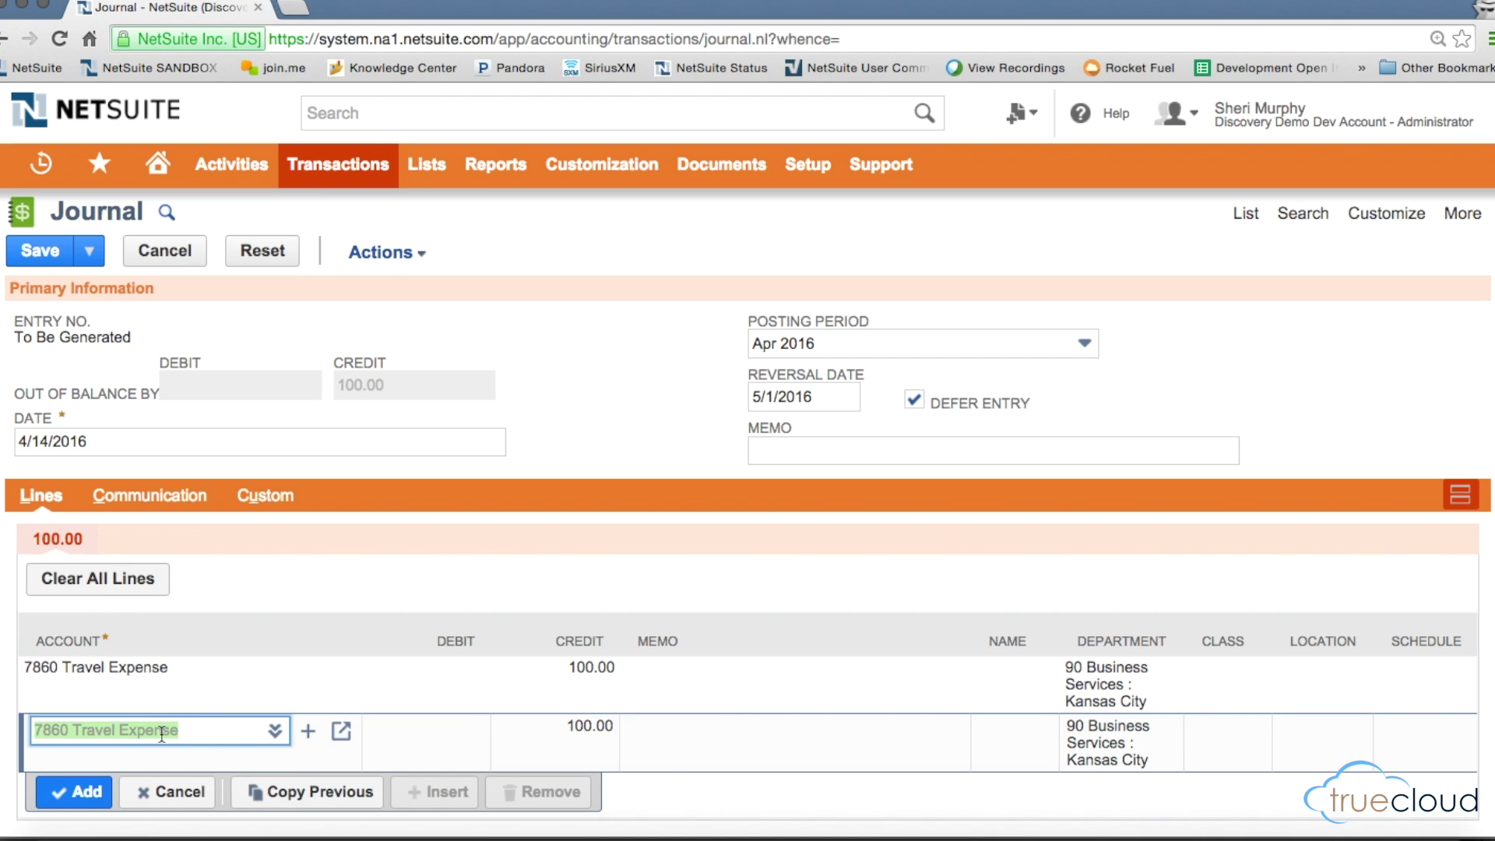
click(454, 736)
text(100)
key(Tab)
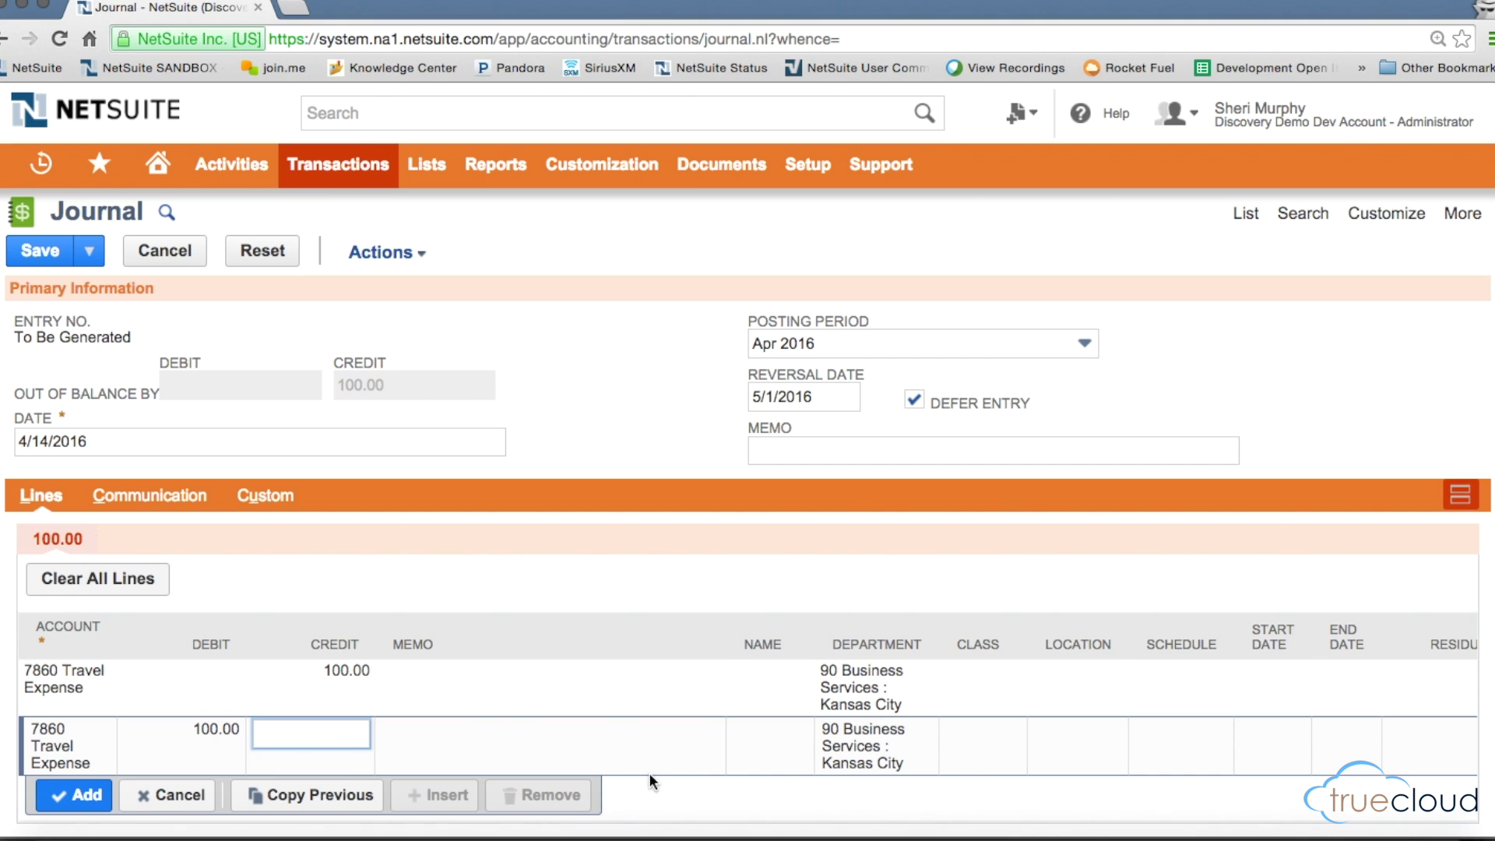
Step: Assign the debit line to department 90 Business Services : MARE and add it to the journal
click(853, 732)
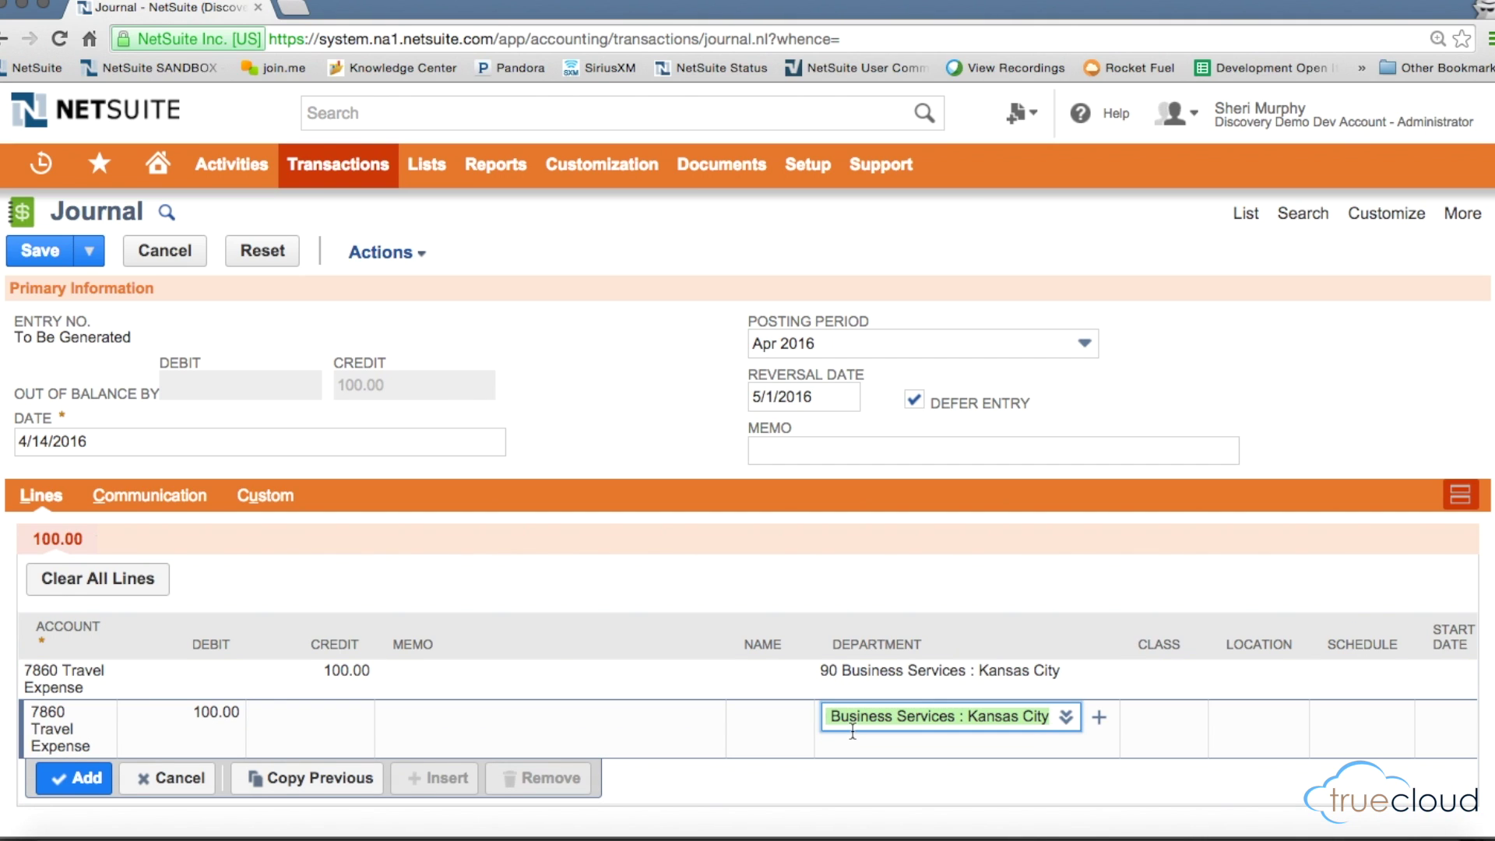
text(%)
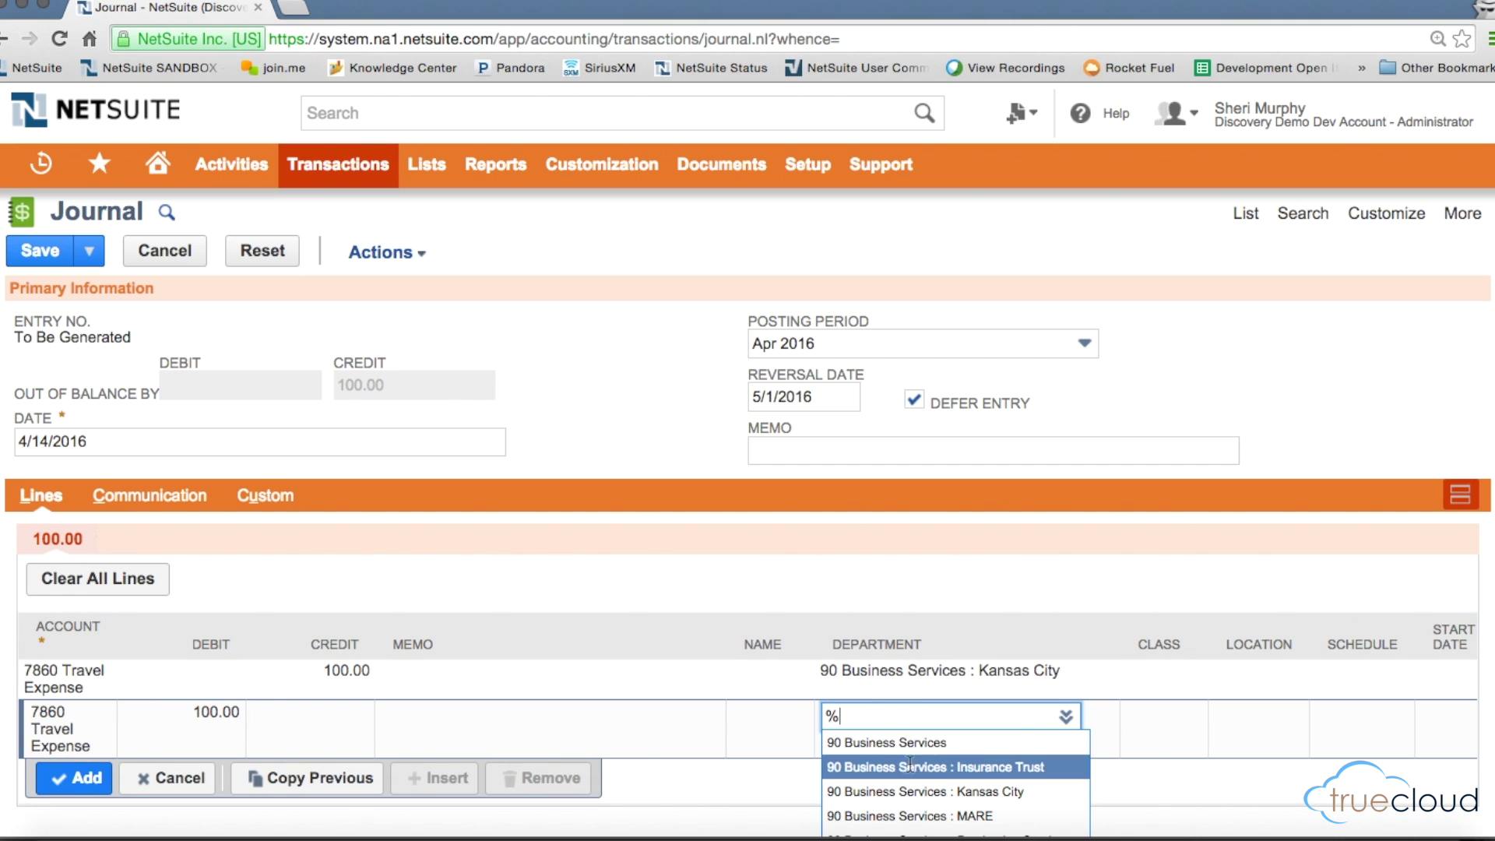
click(914, 807)
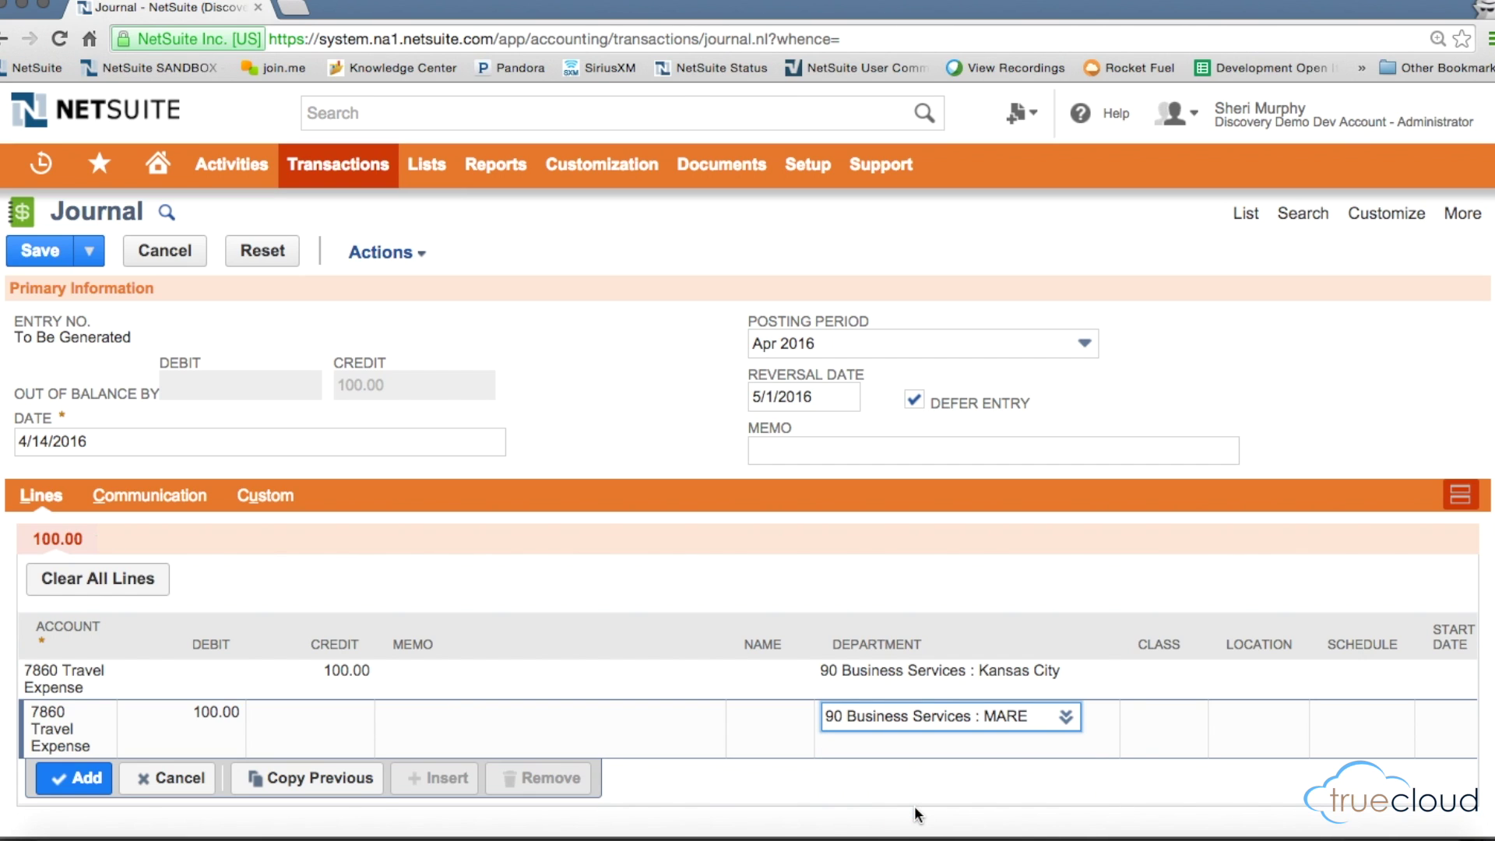
click(81, 779)
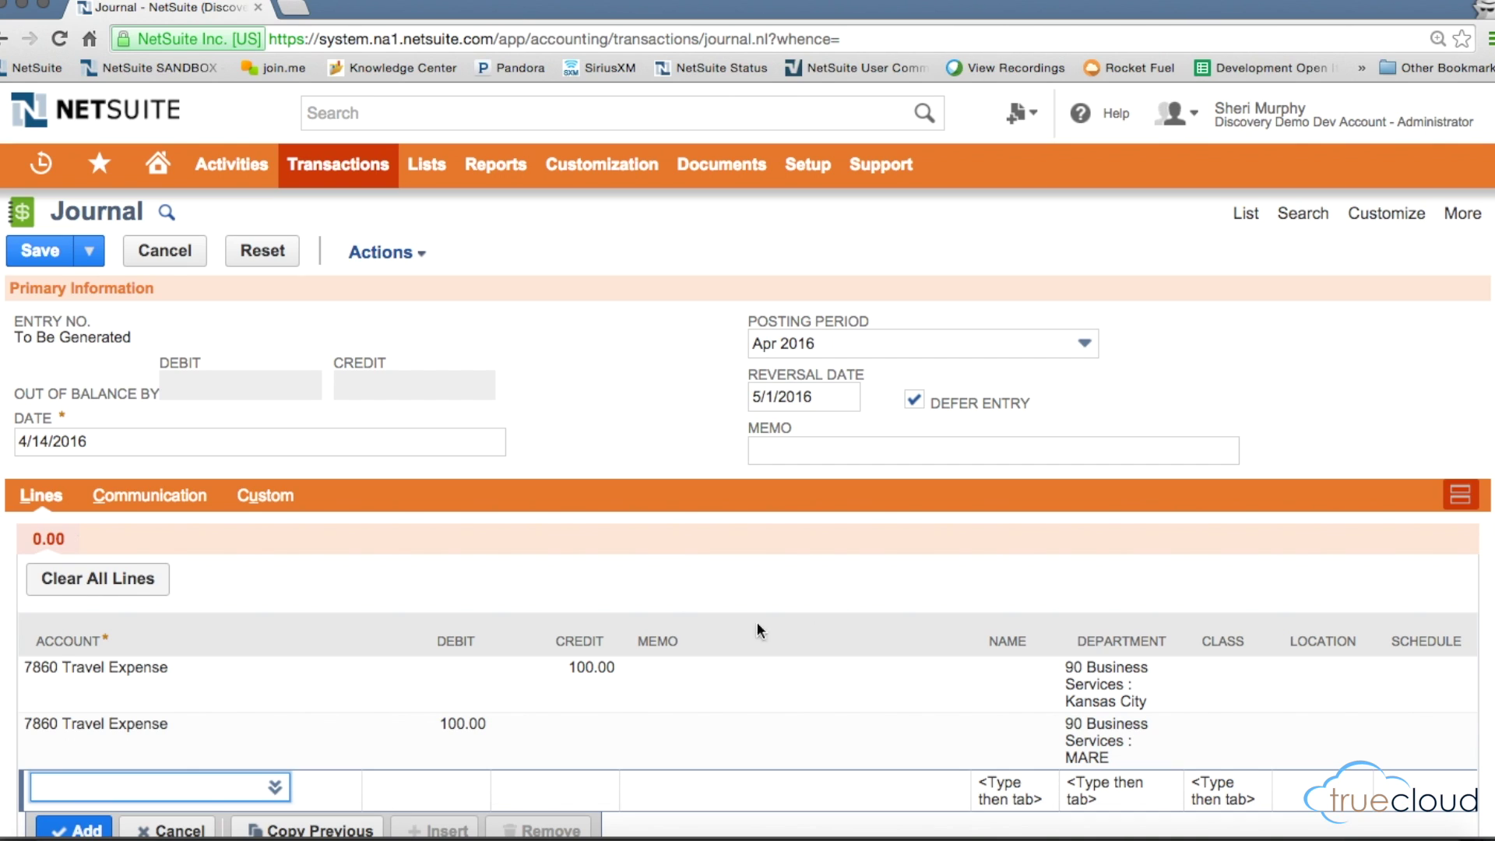
mouse_move(91, 253)
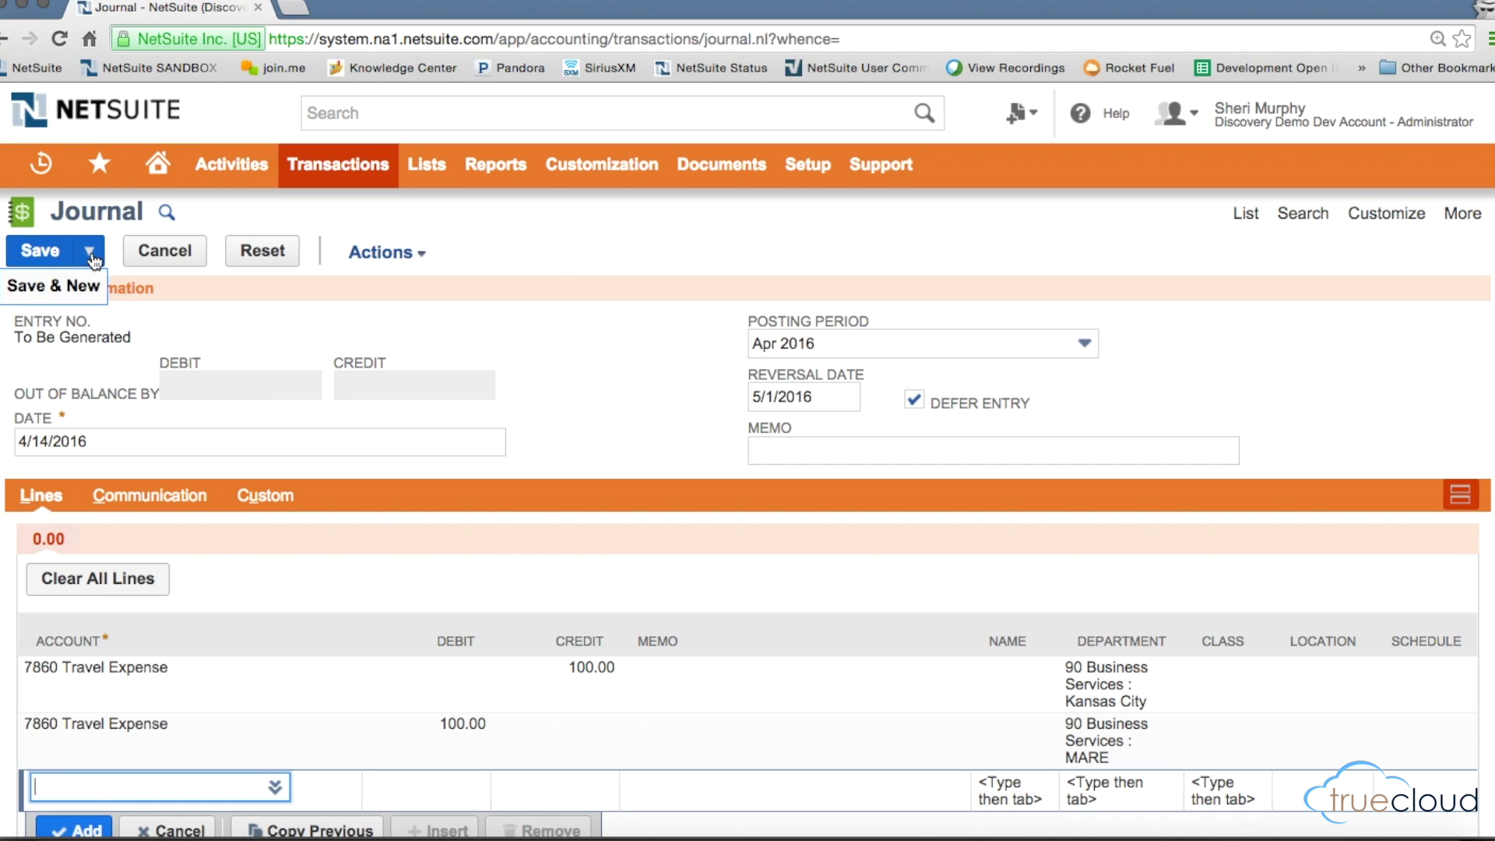
Step: Save the reversing Travel Expense journal entry and review the financial transaction types available
click(41, 252)
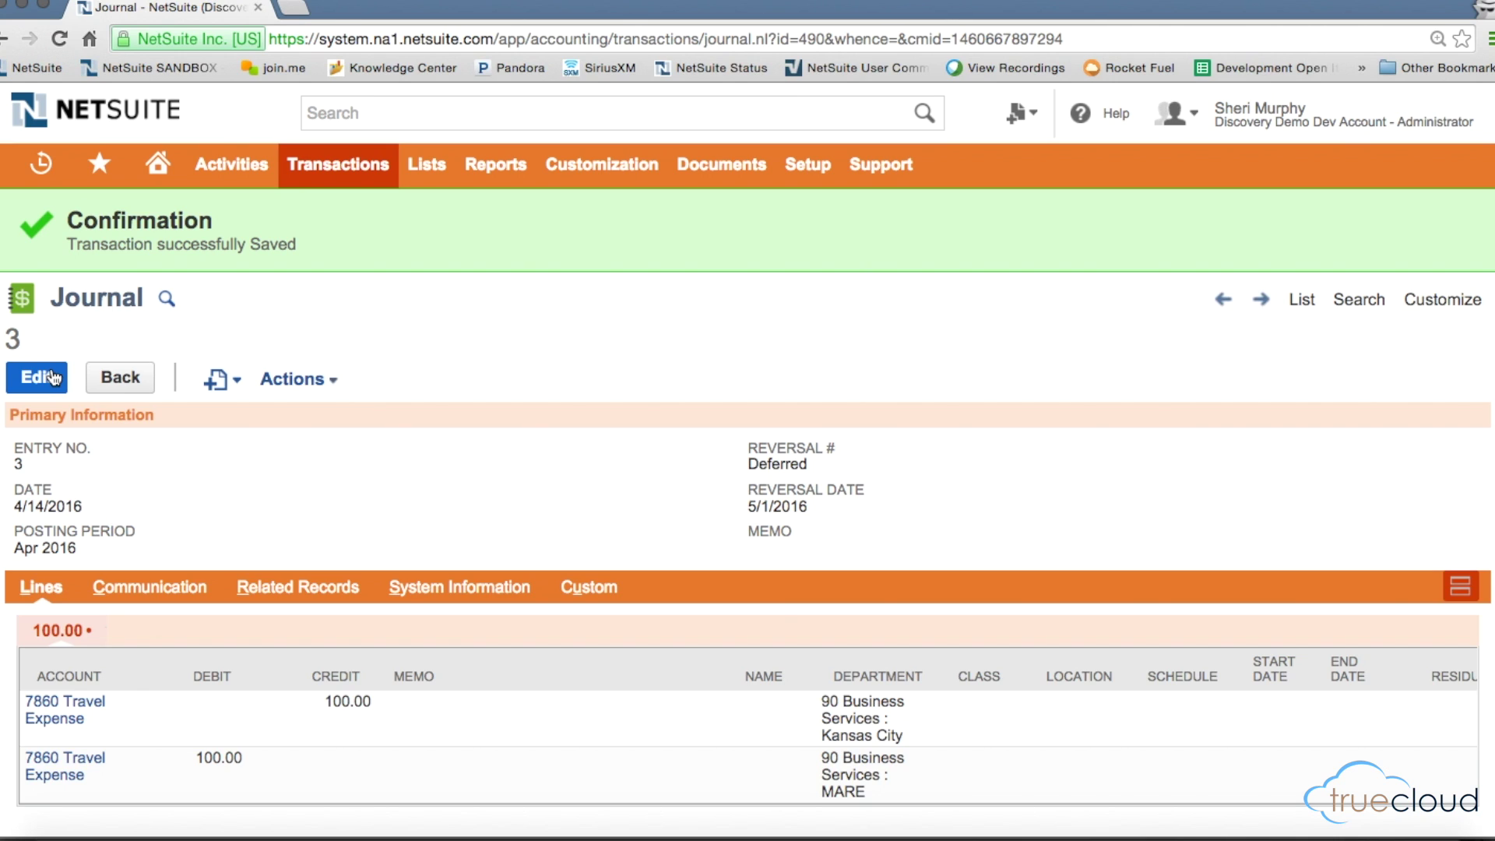
mouse_move(337, 165)
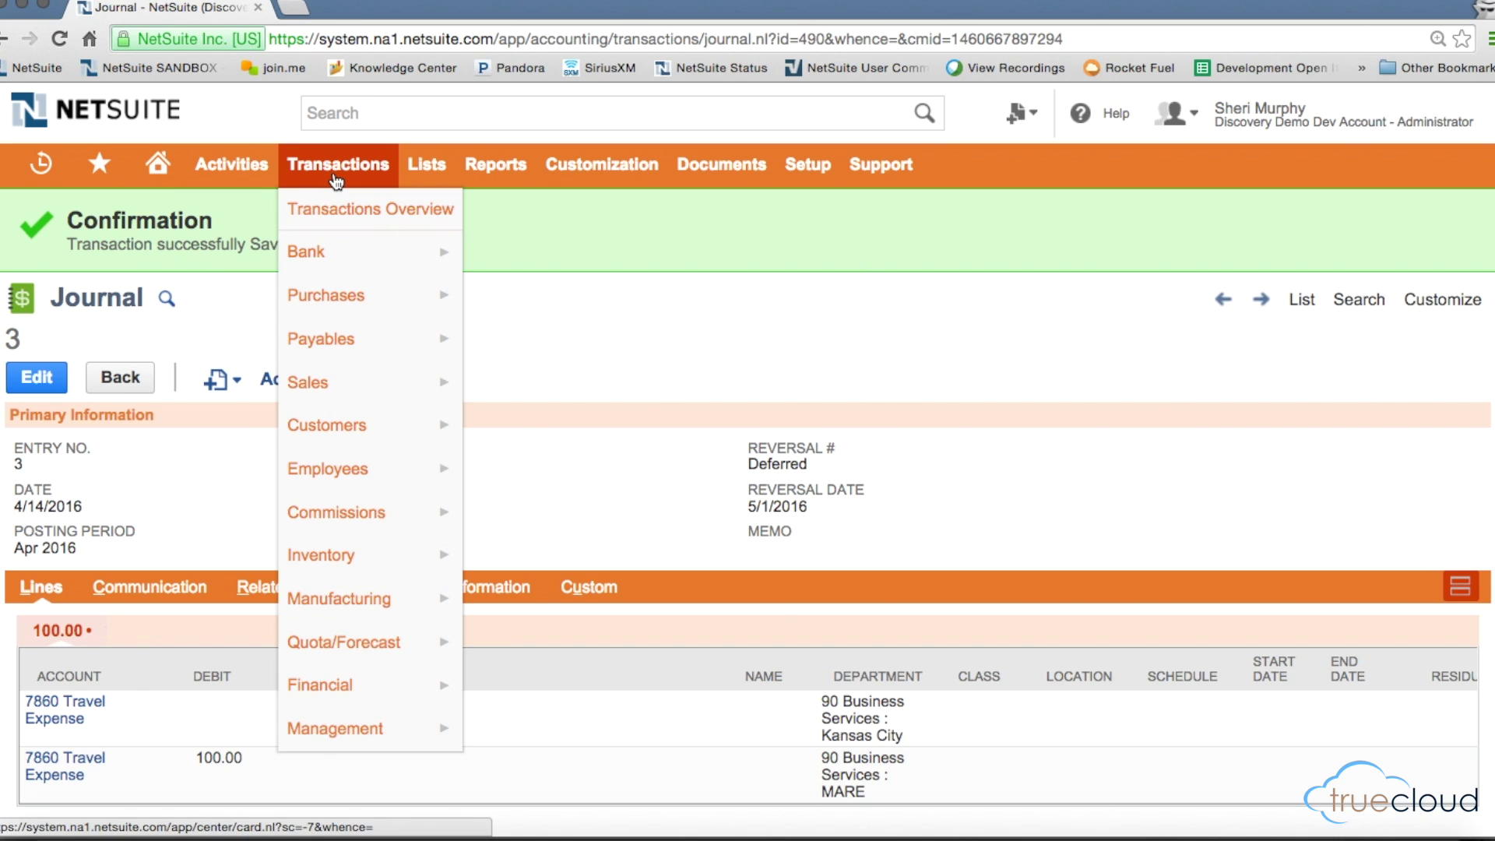
mouse_move(363, 676)
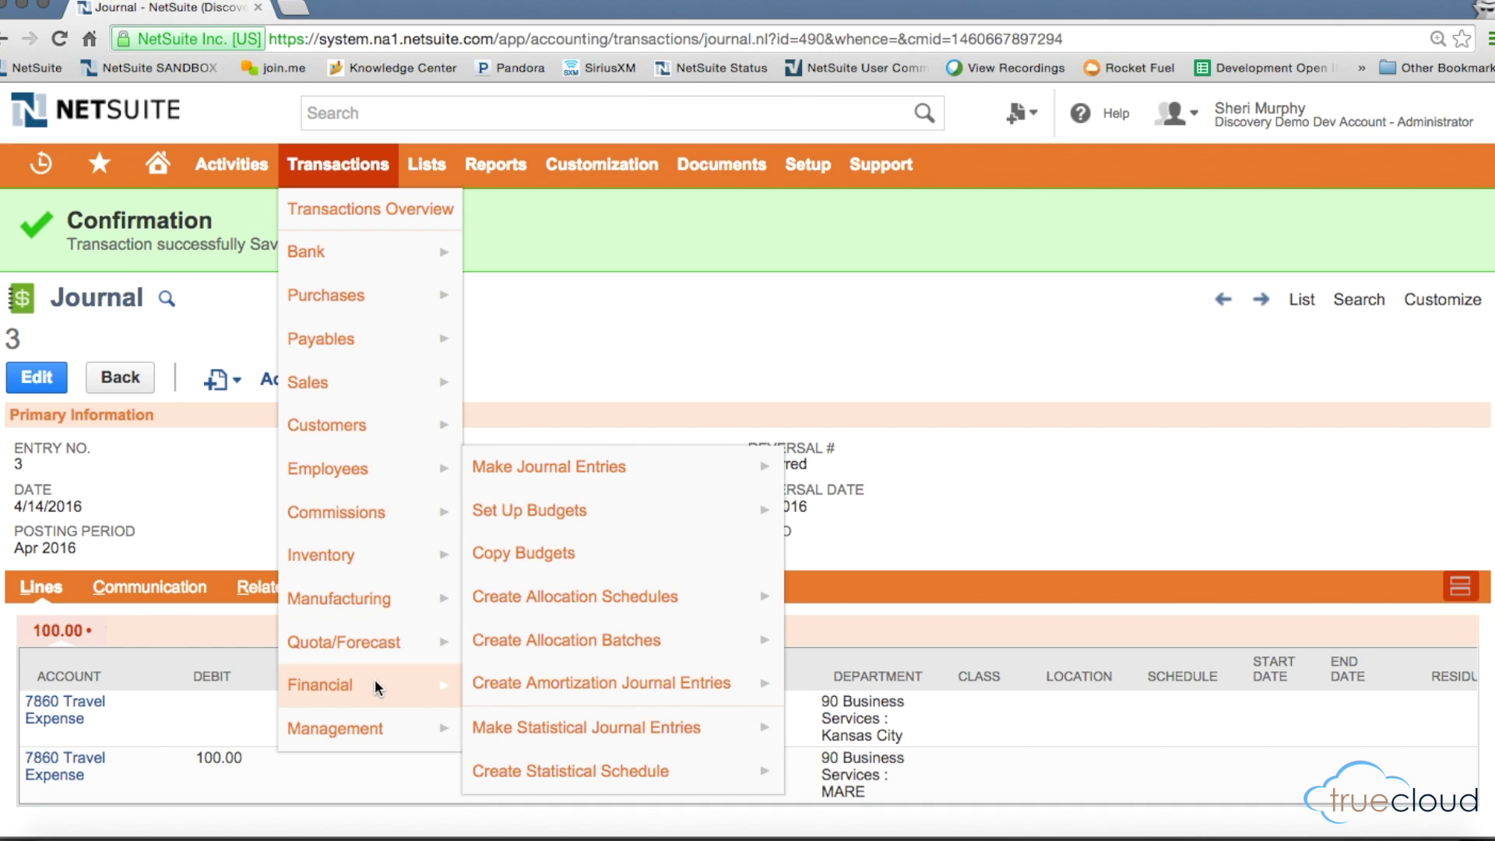
mouse_move(551, 473)
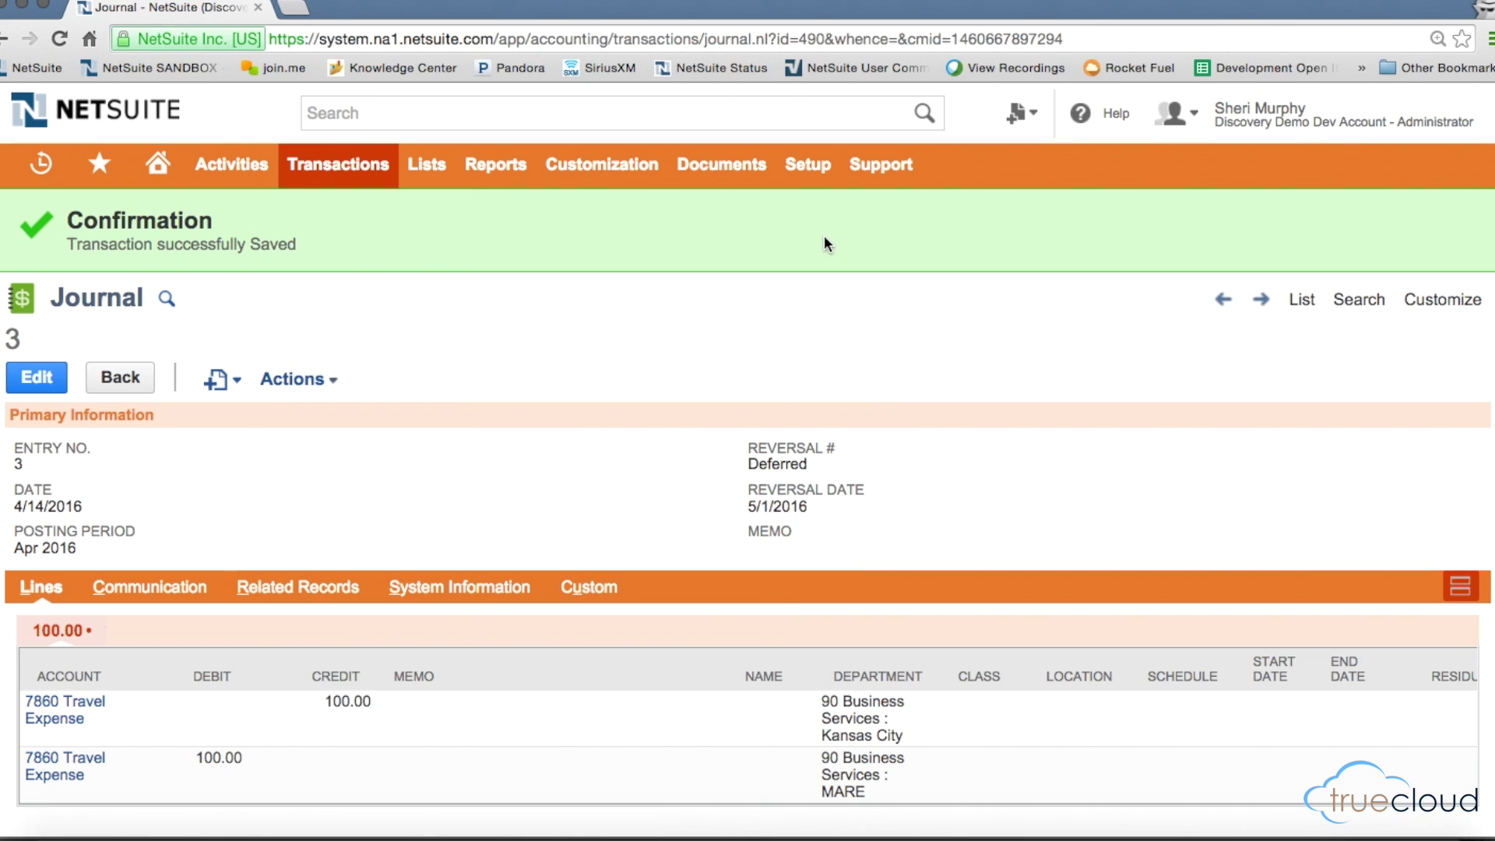
Step: Open the CSV import assistant for single journal entries to examine its upload options and template file
mouse_move(352, 167)
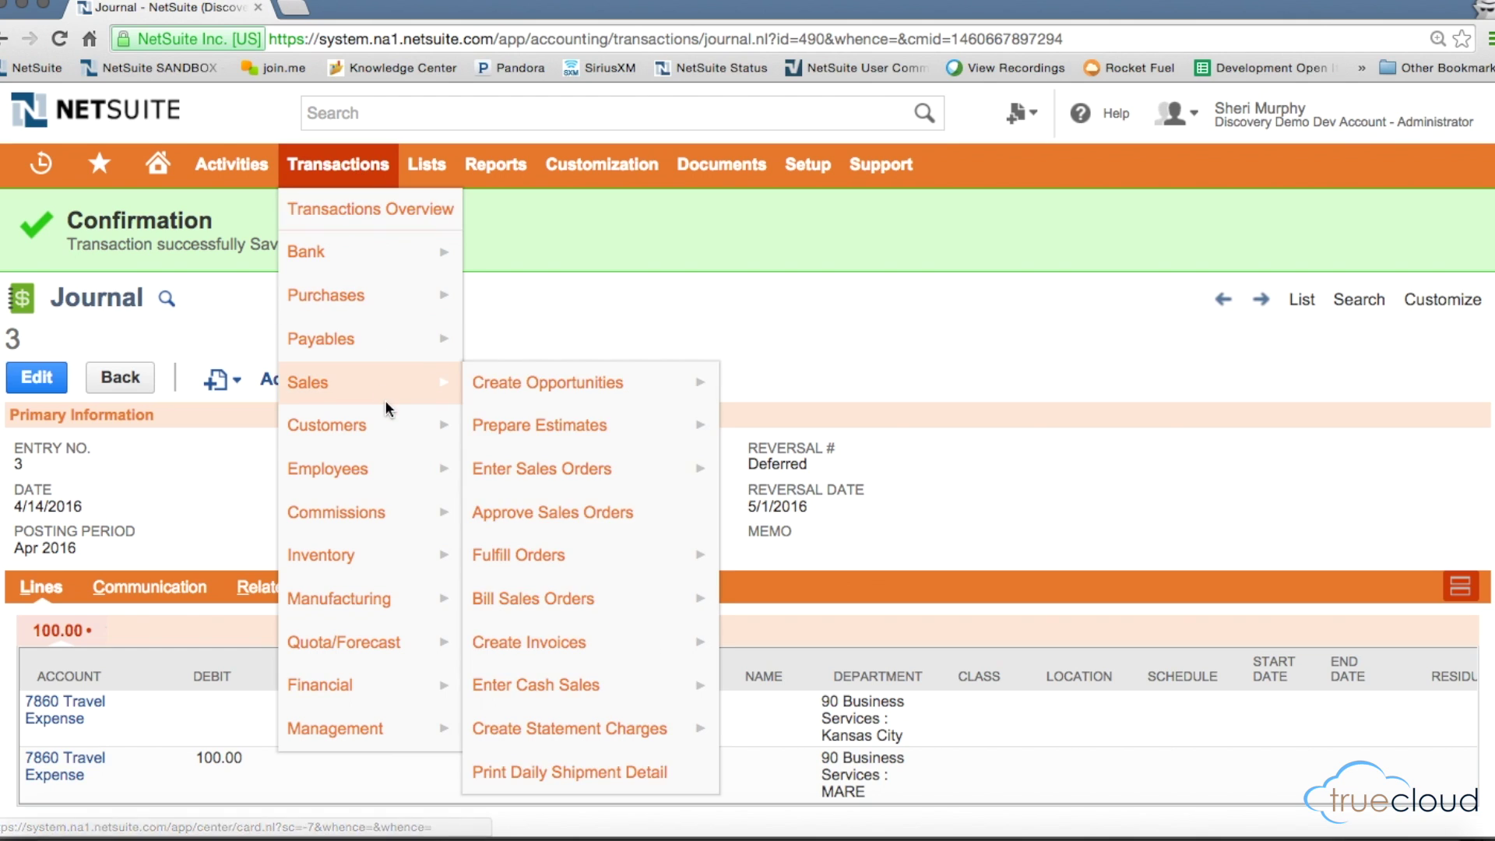
mouse_move(386, 677)
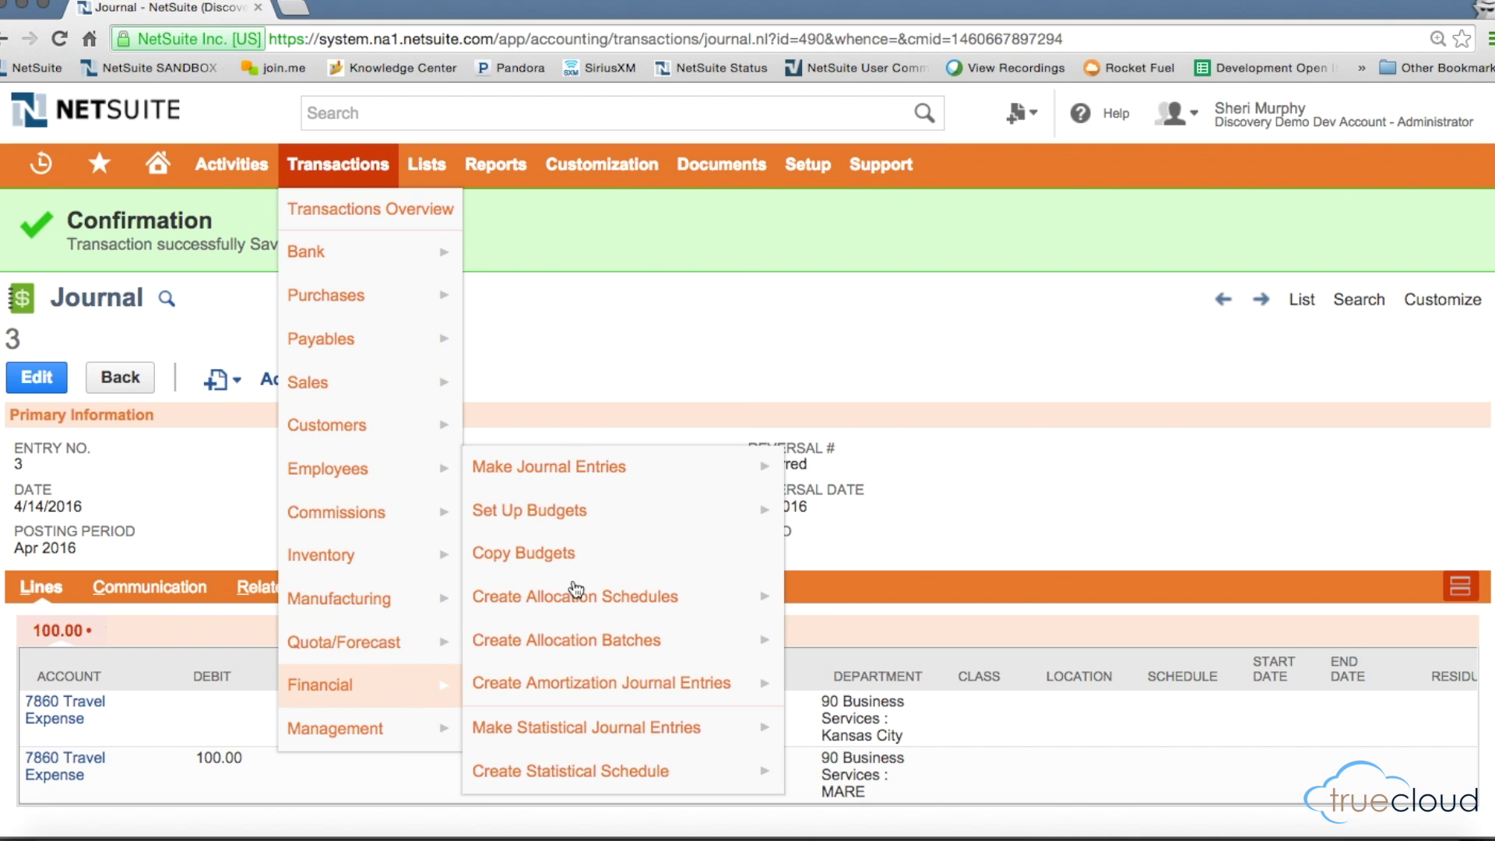
mouse_move(595, 482)
click(818, 559)
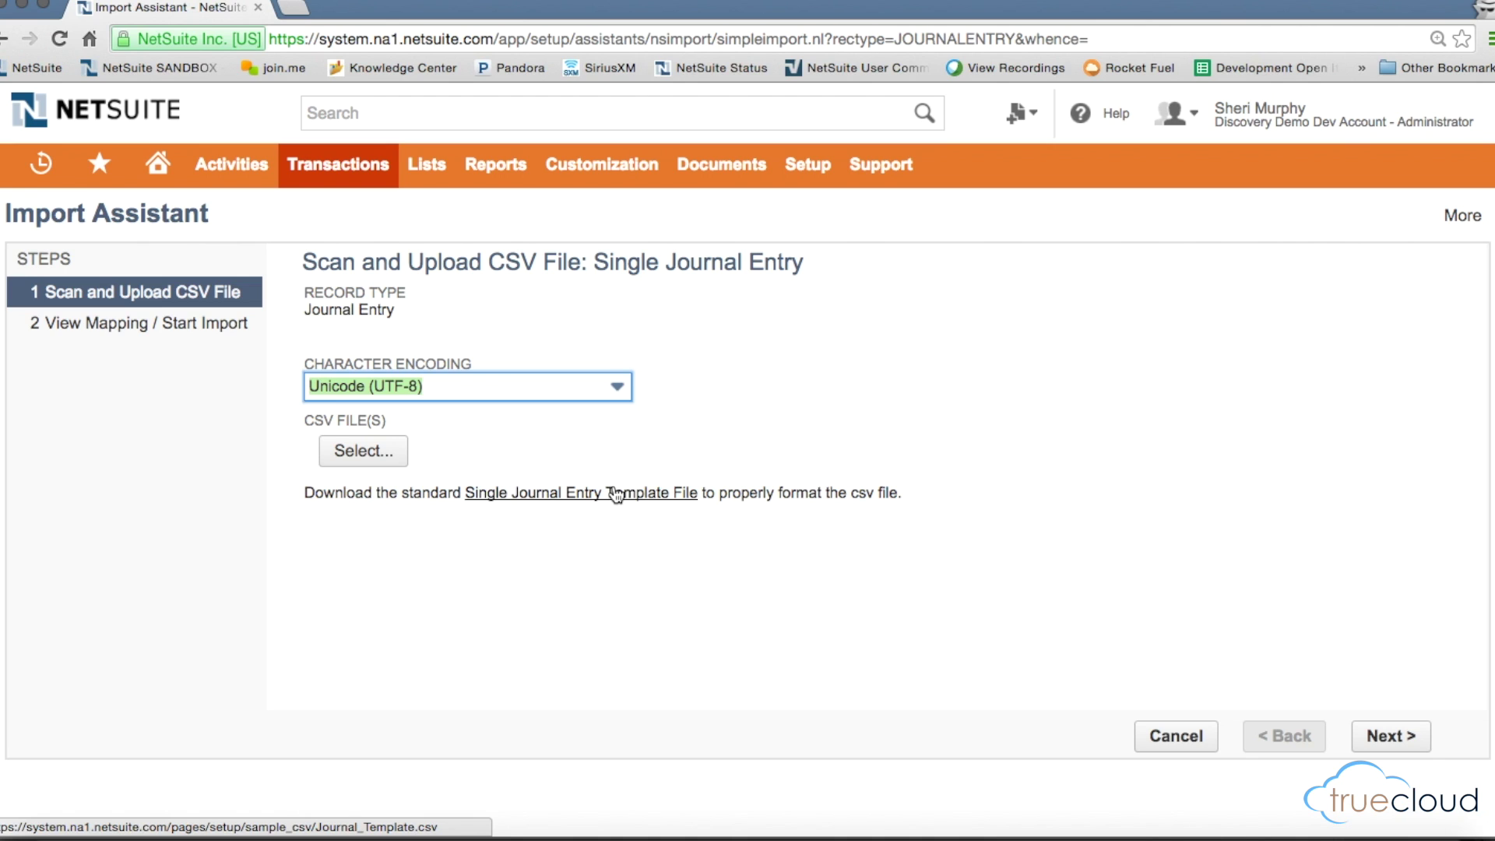
Step: Open the budget setup form from the financial transactions
mouse_move(337, 160)
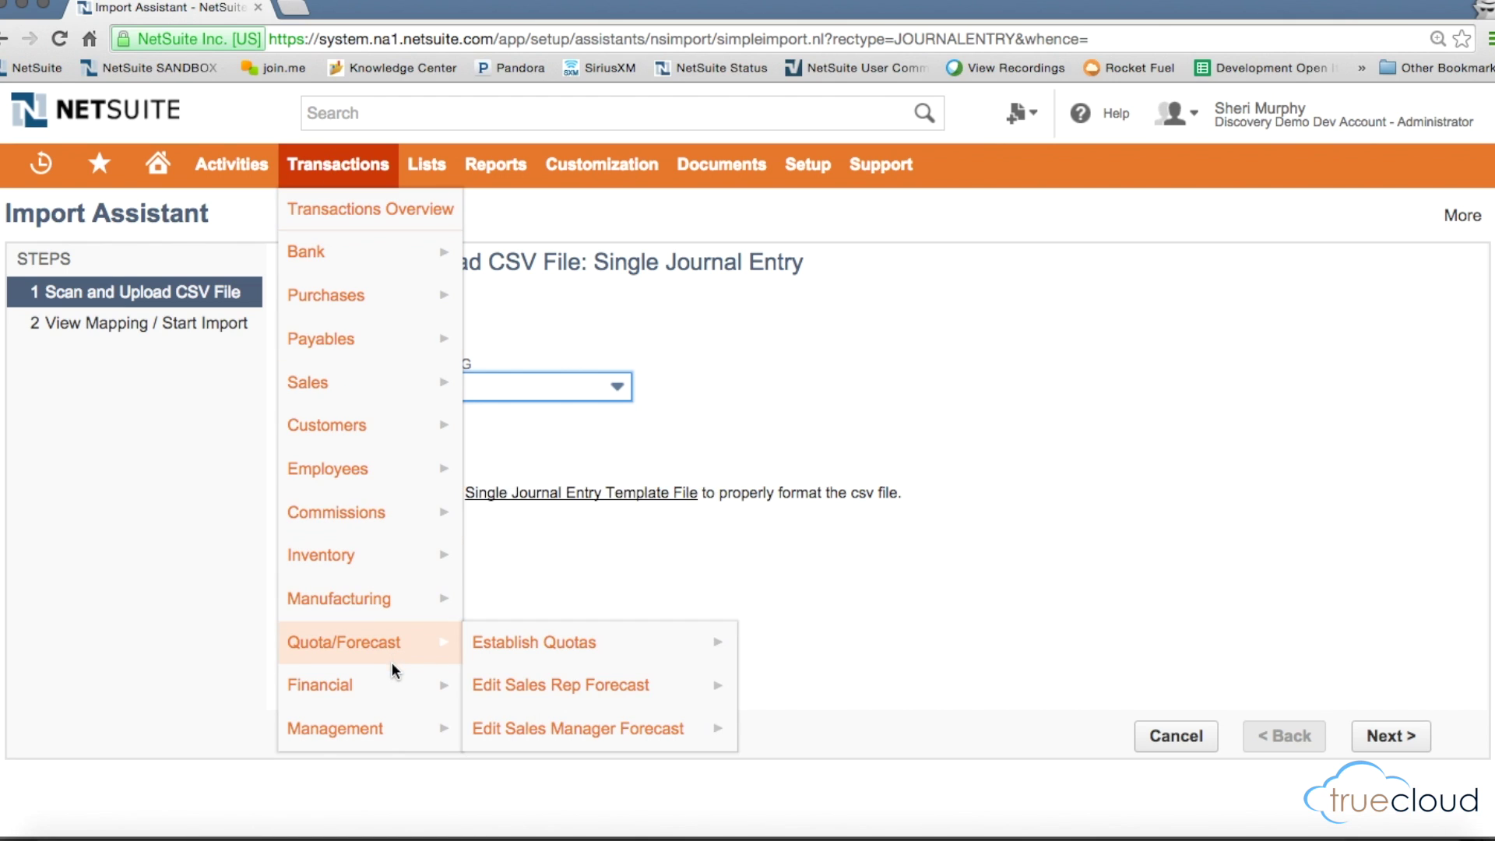
mouse_move(393, 682)
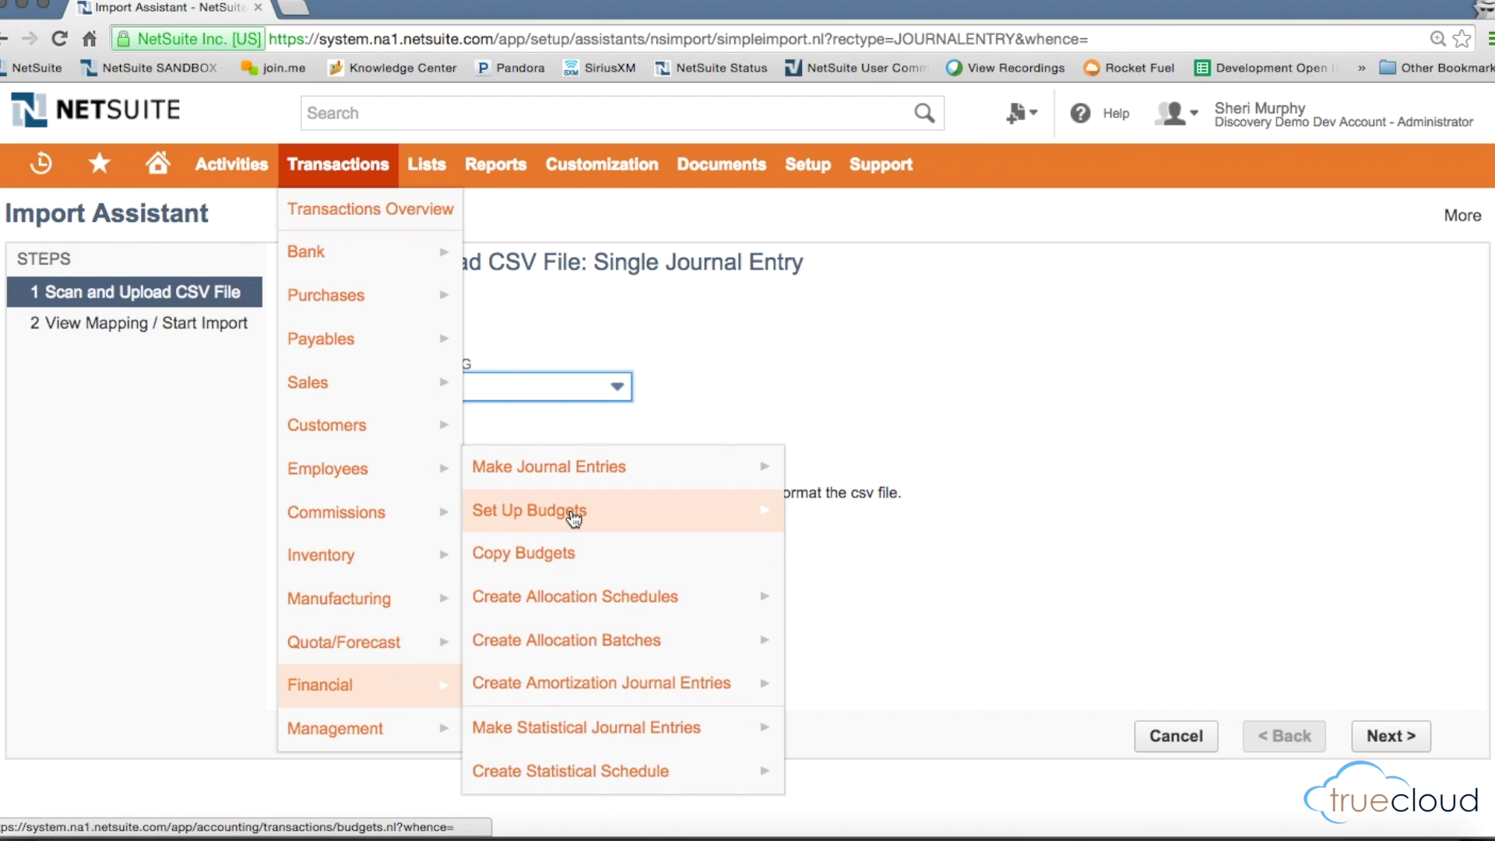
mouse_move(574, 516)
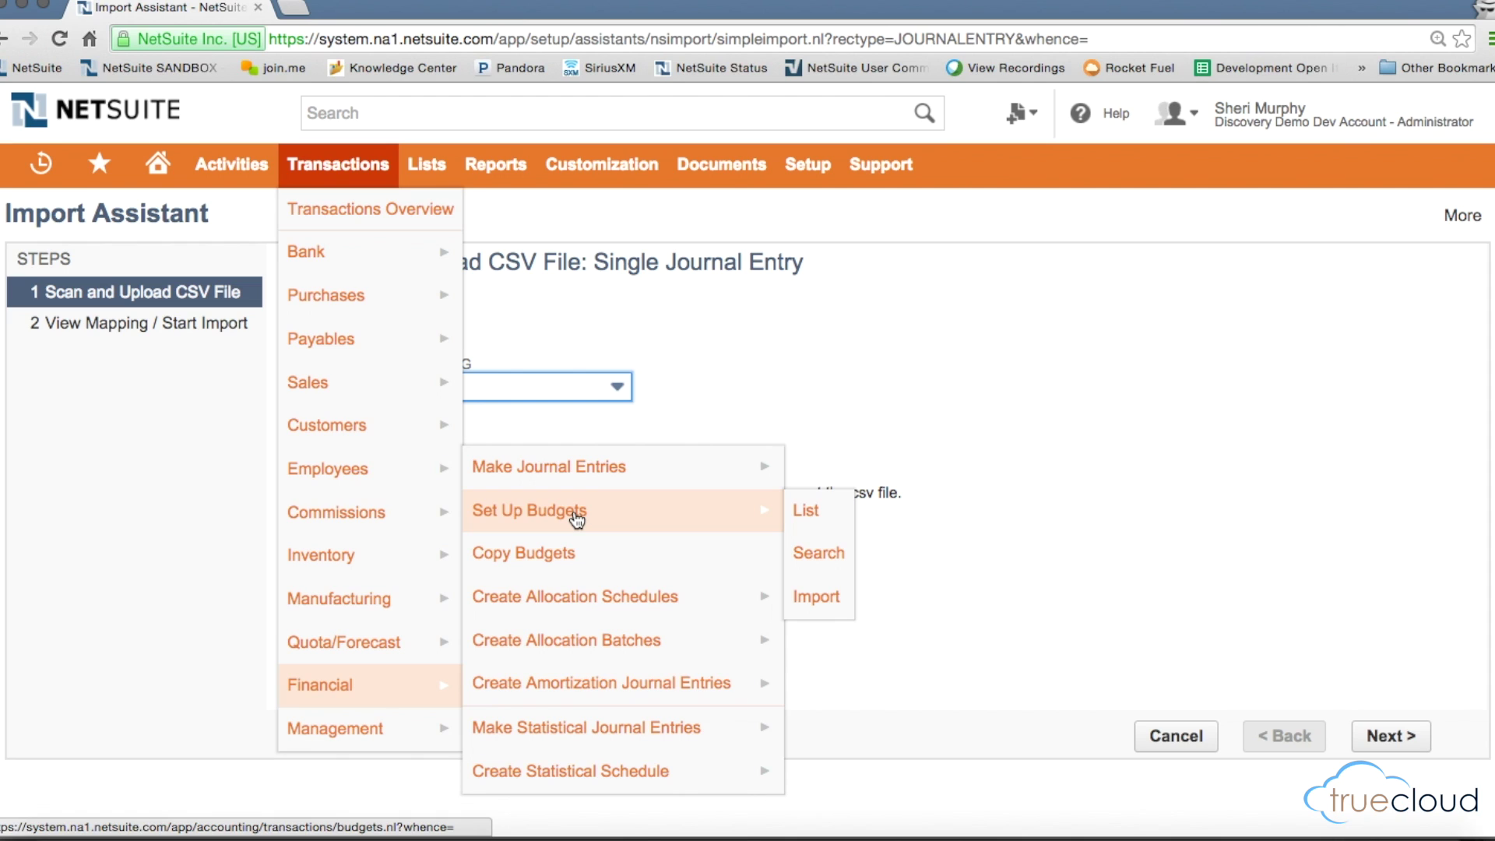
click(577, 519)
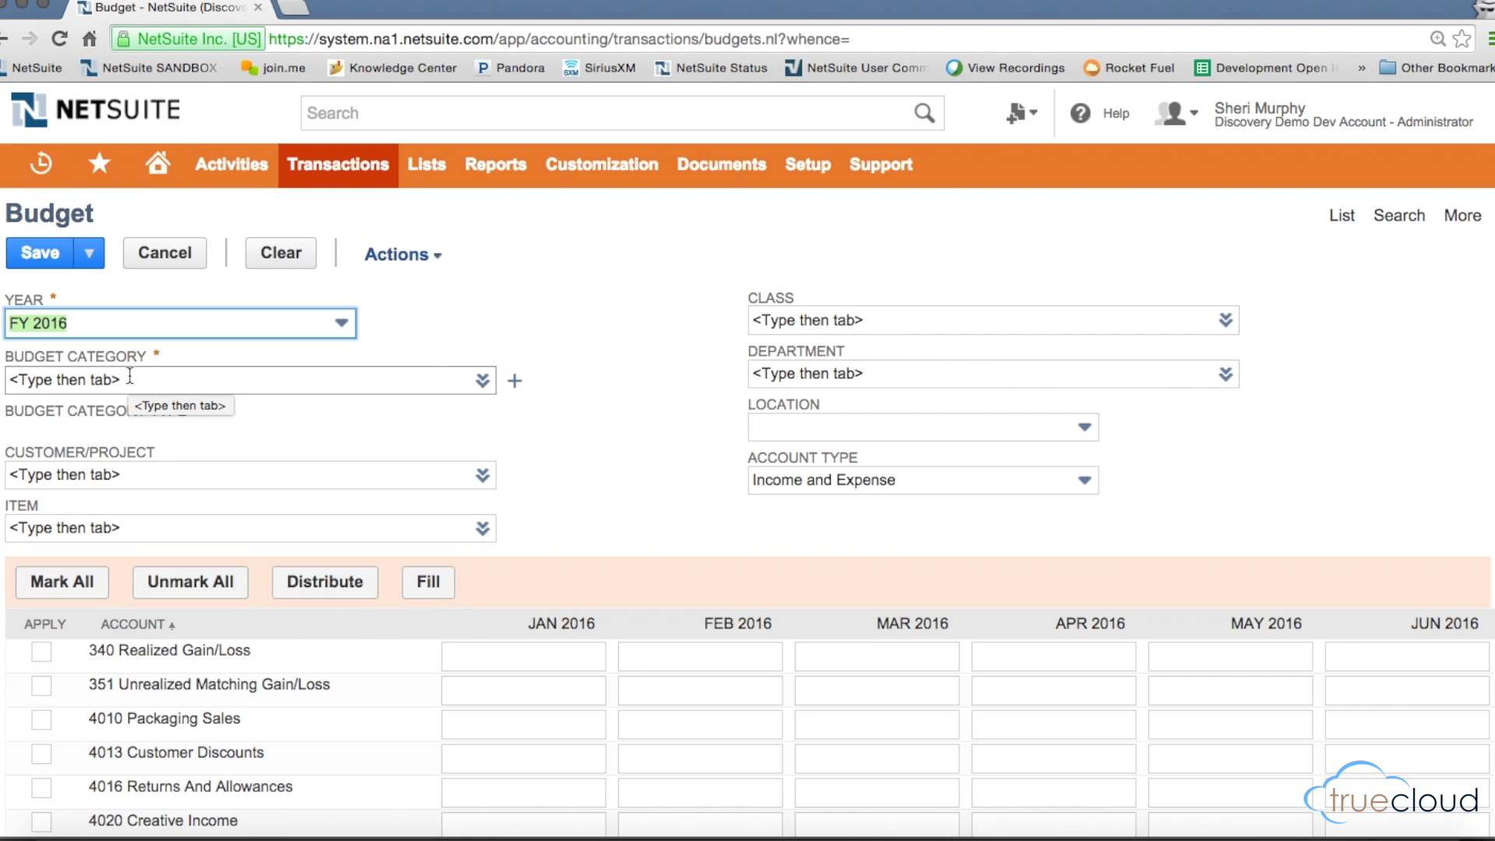
Step: Examine the budget's customer/project field and the available account types, leaving both as they are
click(162, 475)
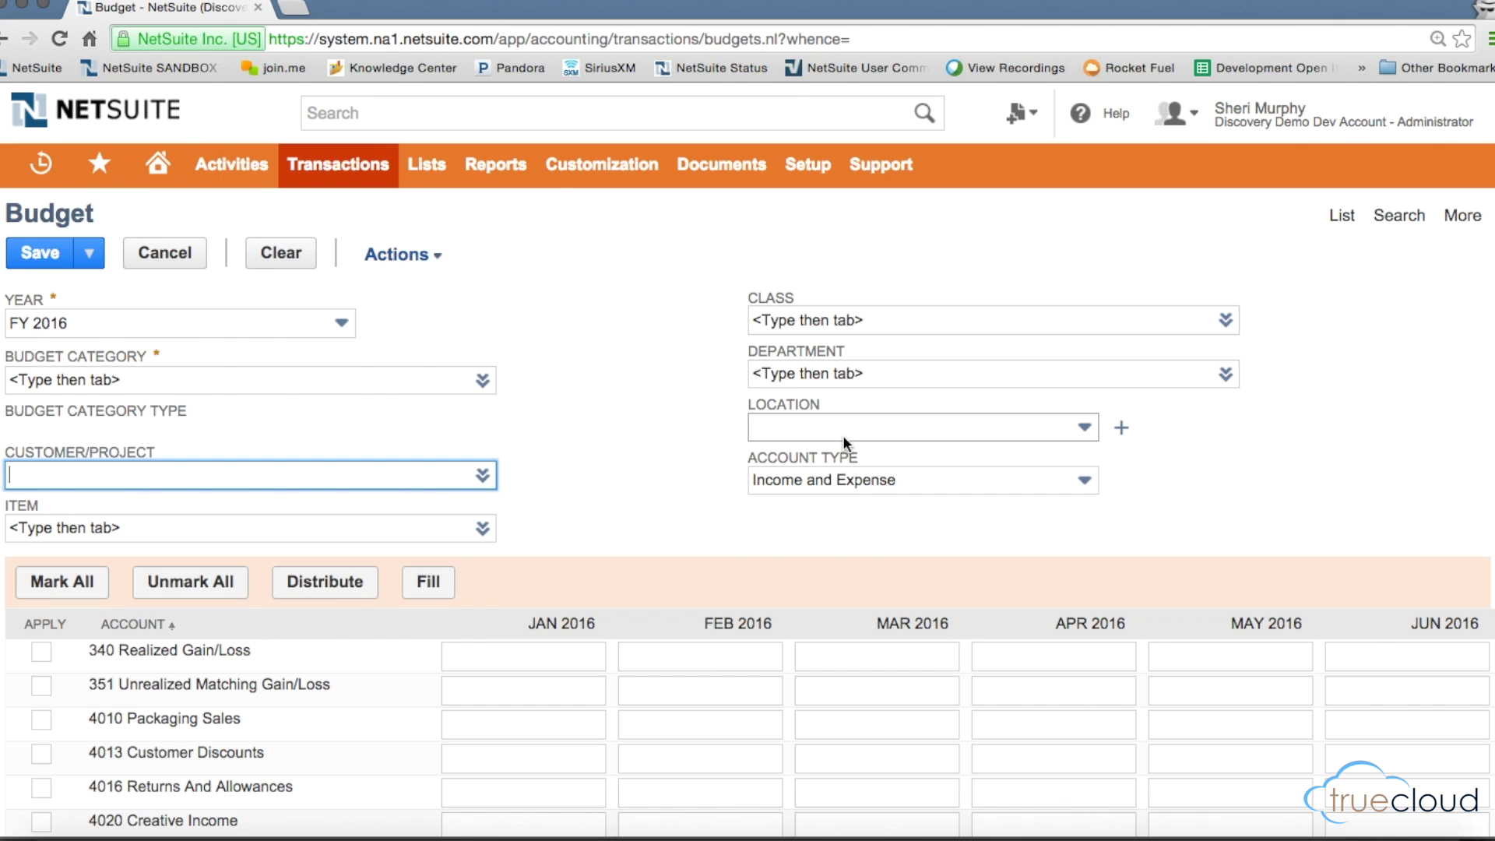
click(846, 483)
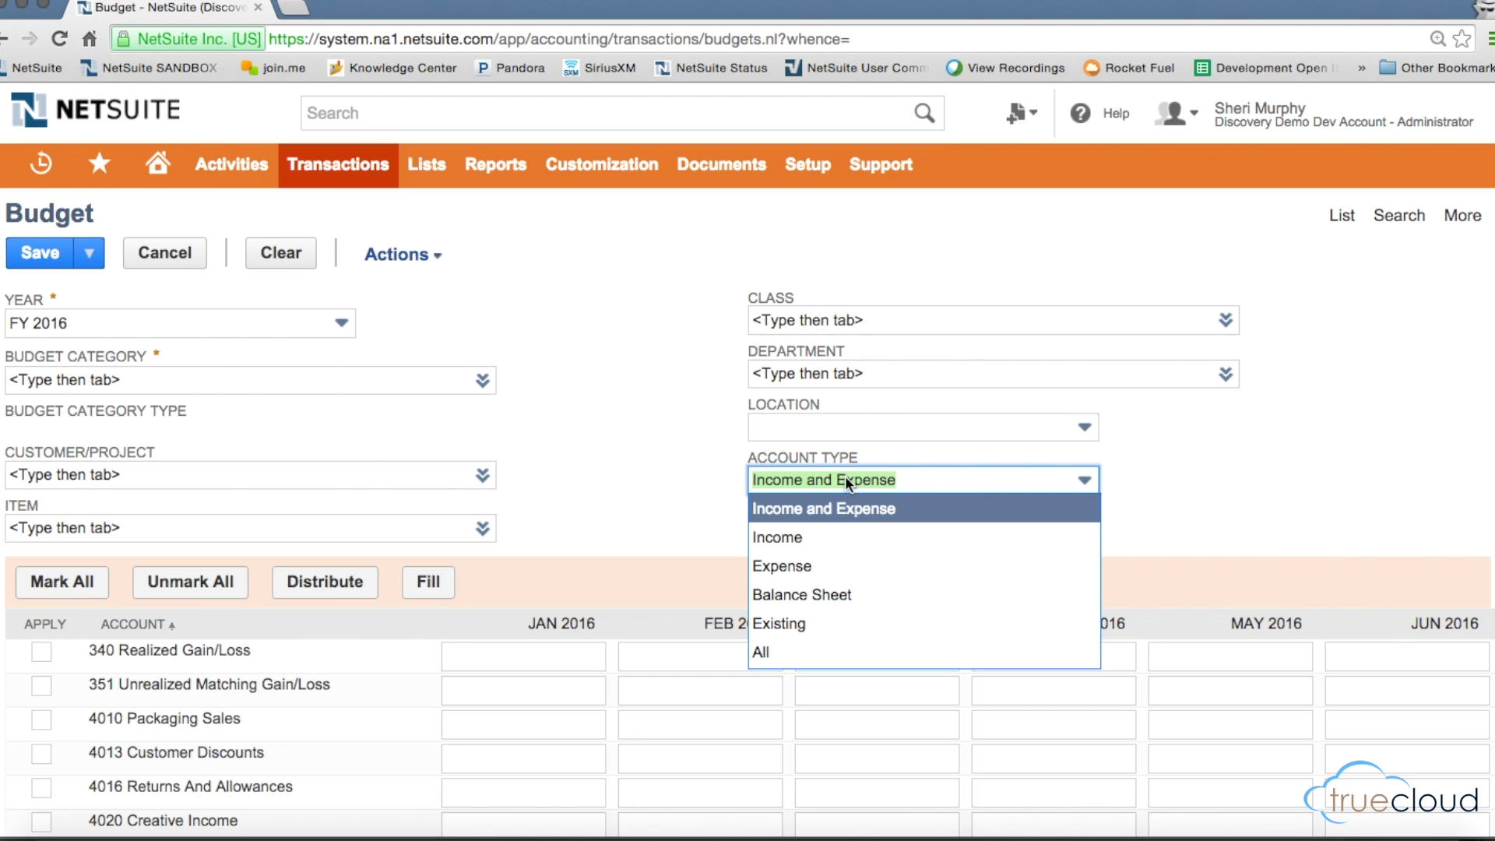
click(653, 395)
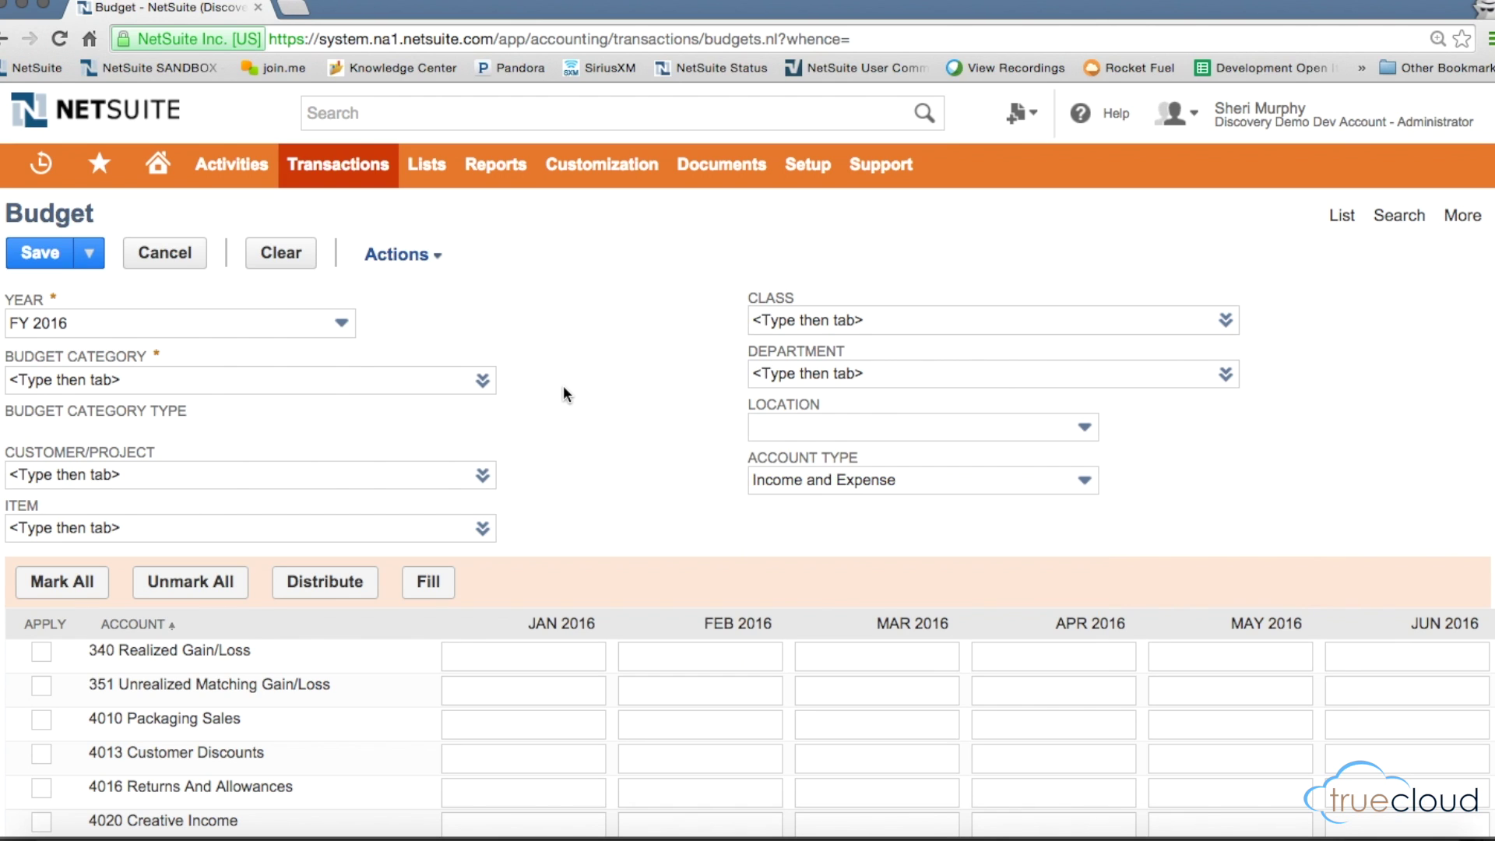
Step: Enter 100 as the January 2016 budget for 340 Realized Gain/Loss and distribute it across the months
scroll(563, 387, down, 2)
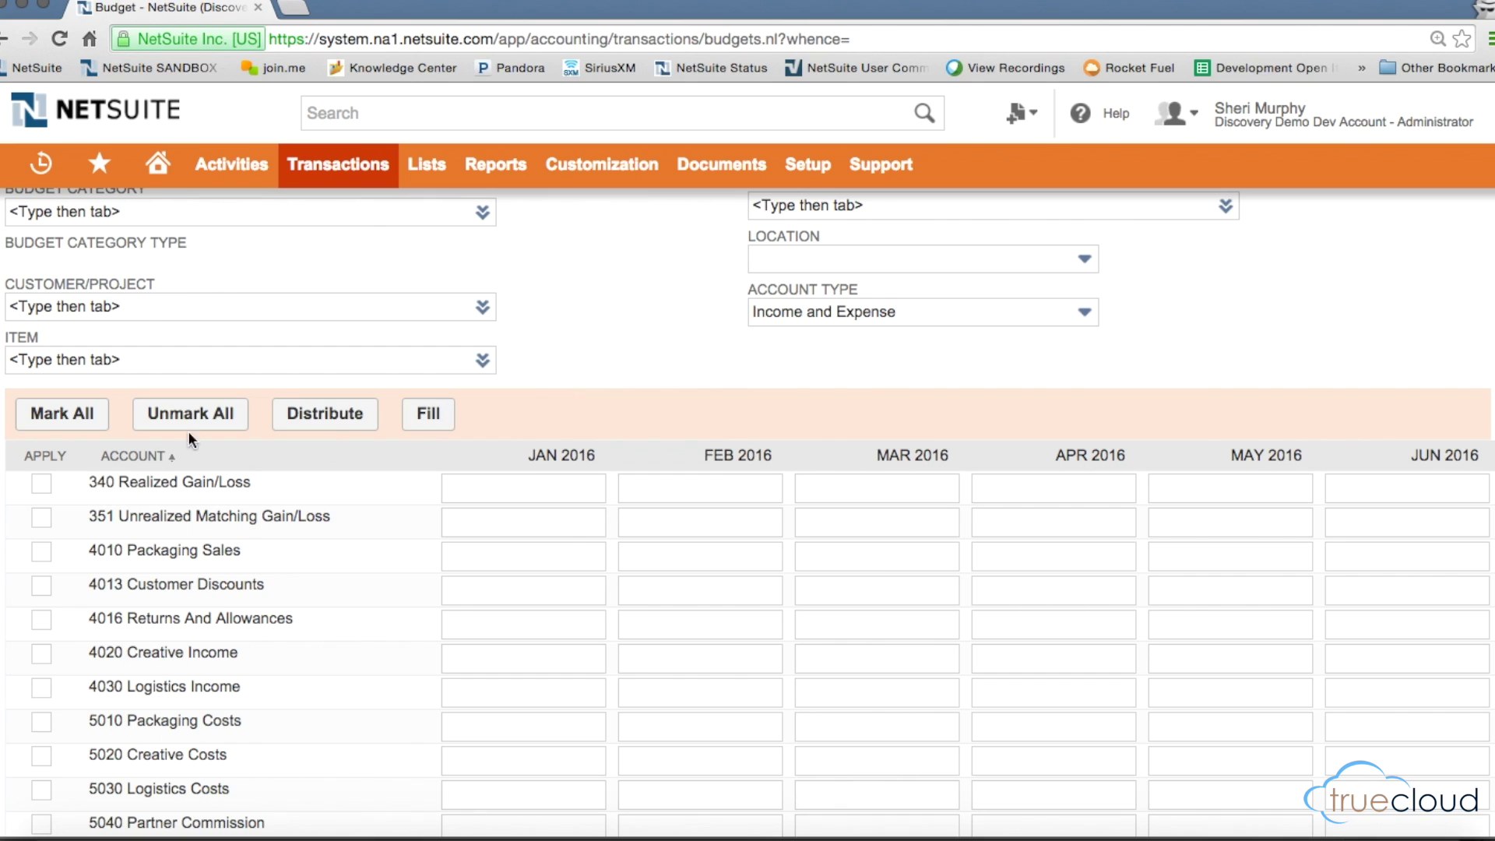
click(567, 489)
text(100)
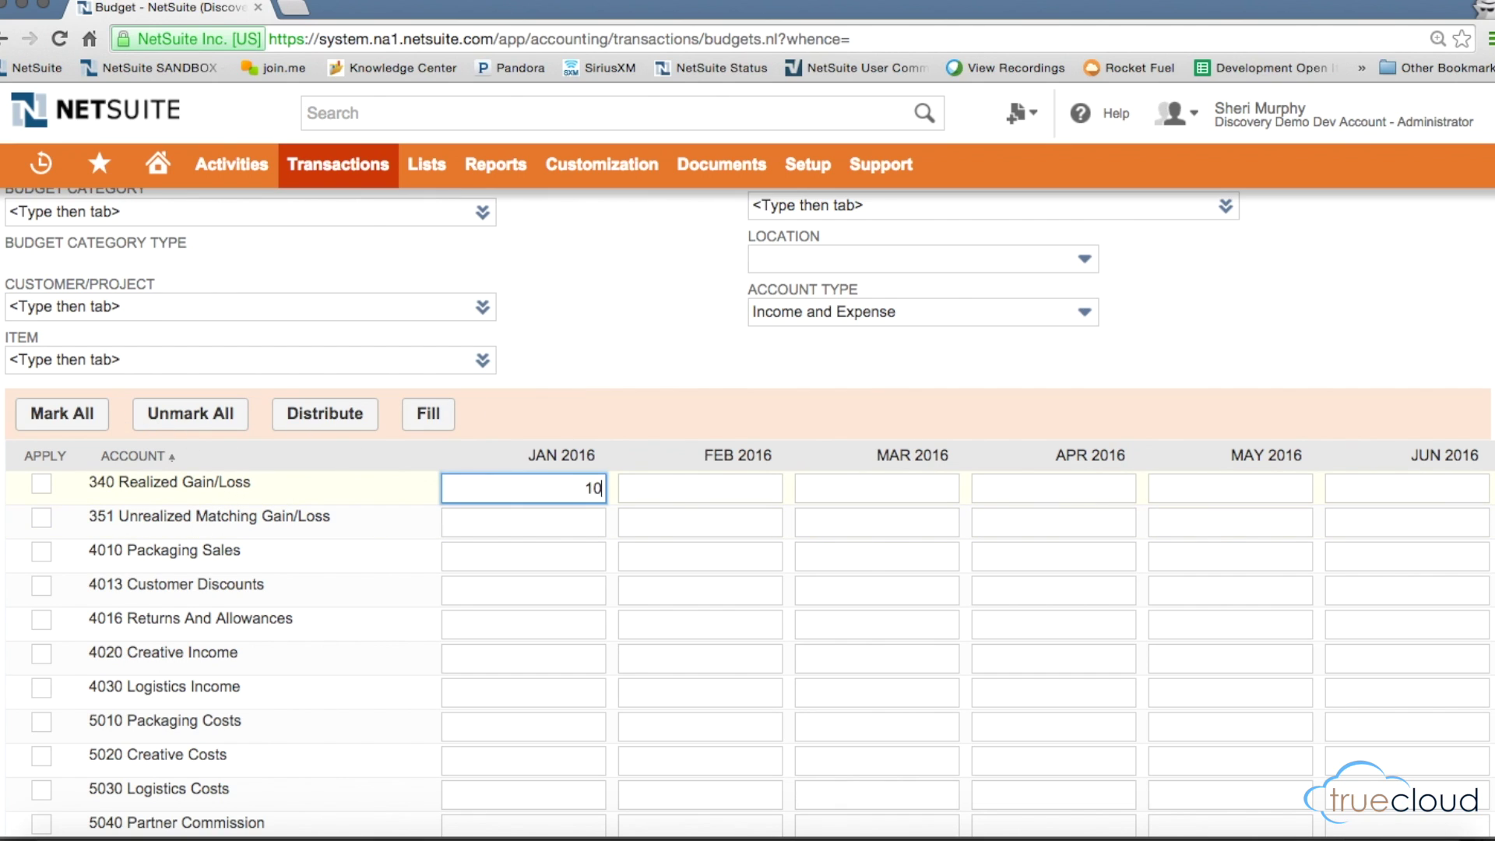
click(42, 484)
click(320, 429)
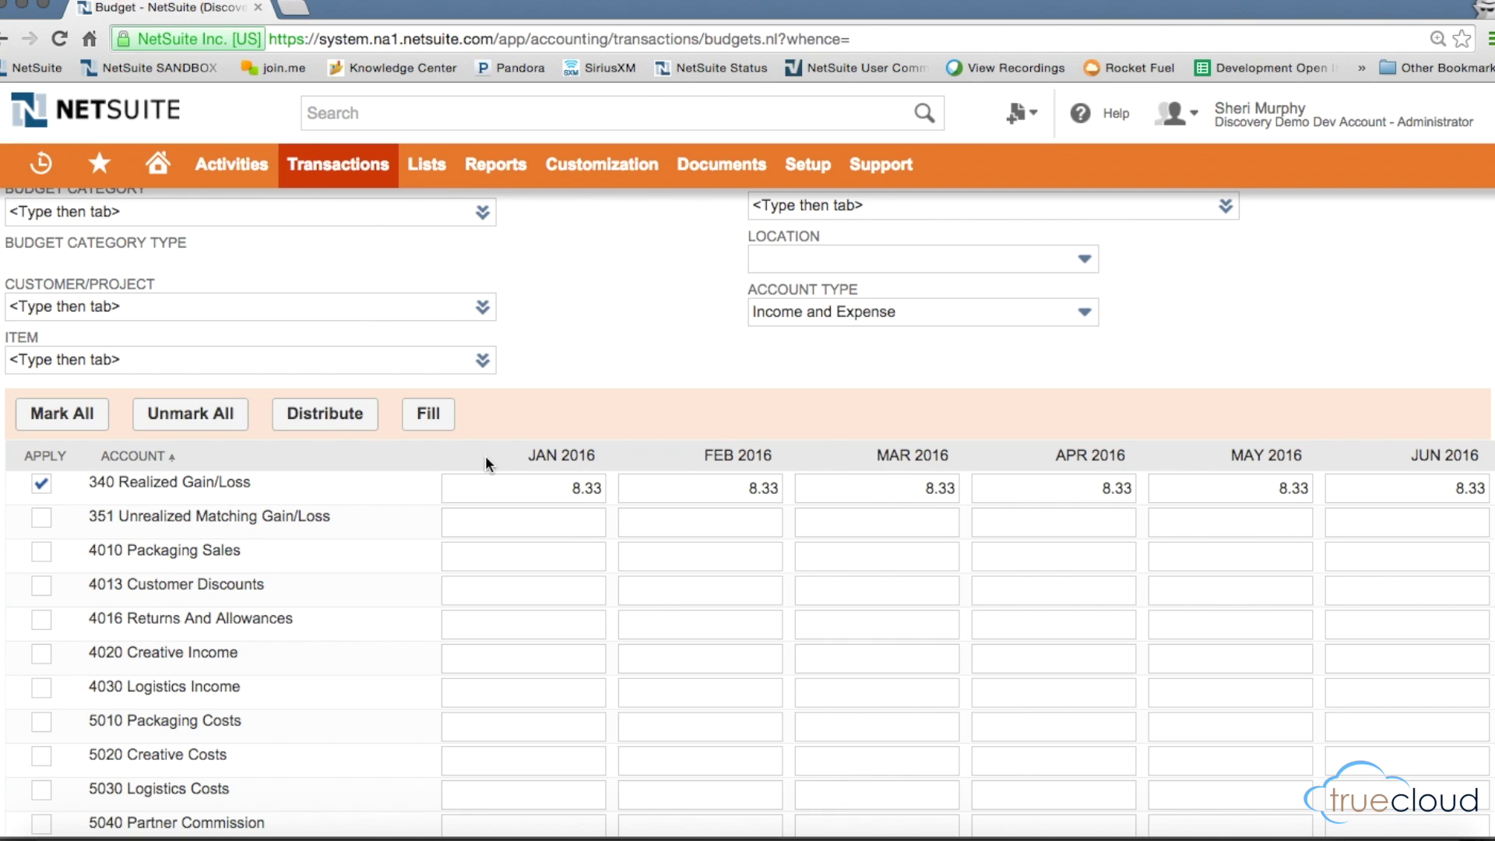
Step: Enter 100 for January 2016 on 351 Unrealized Matching Gain/Loss only and fill that amount into every month
click(40, 487)
click(503, 525)
text(100)
click(41, 518)
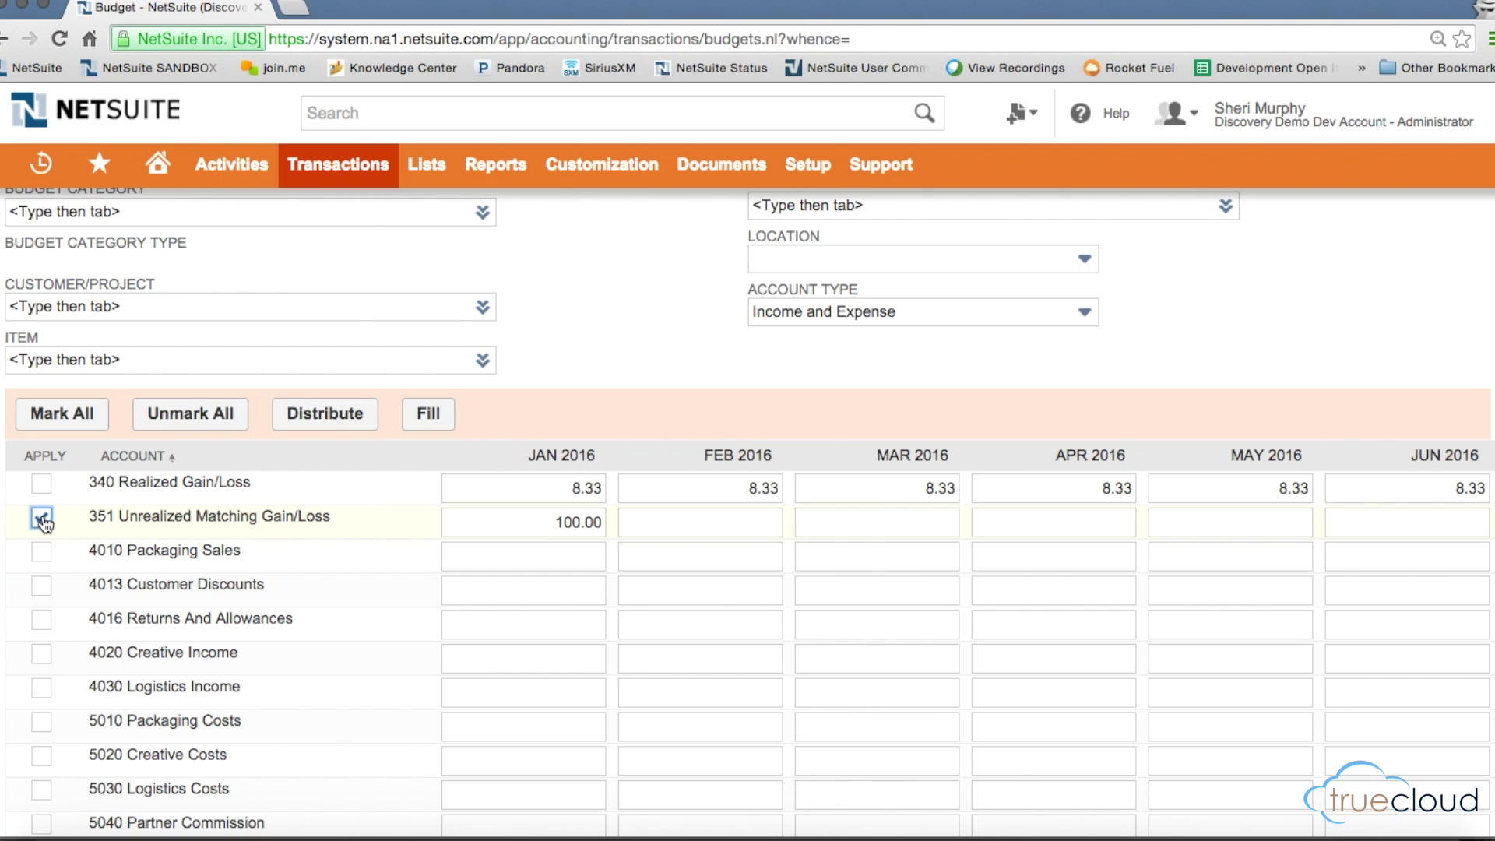
click(420, 420)
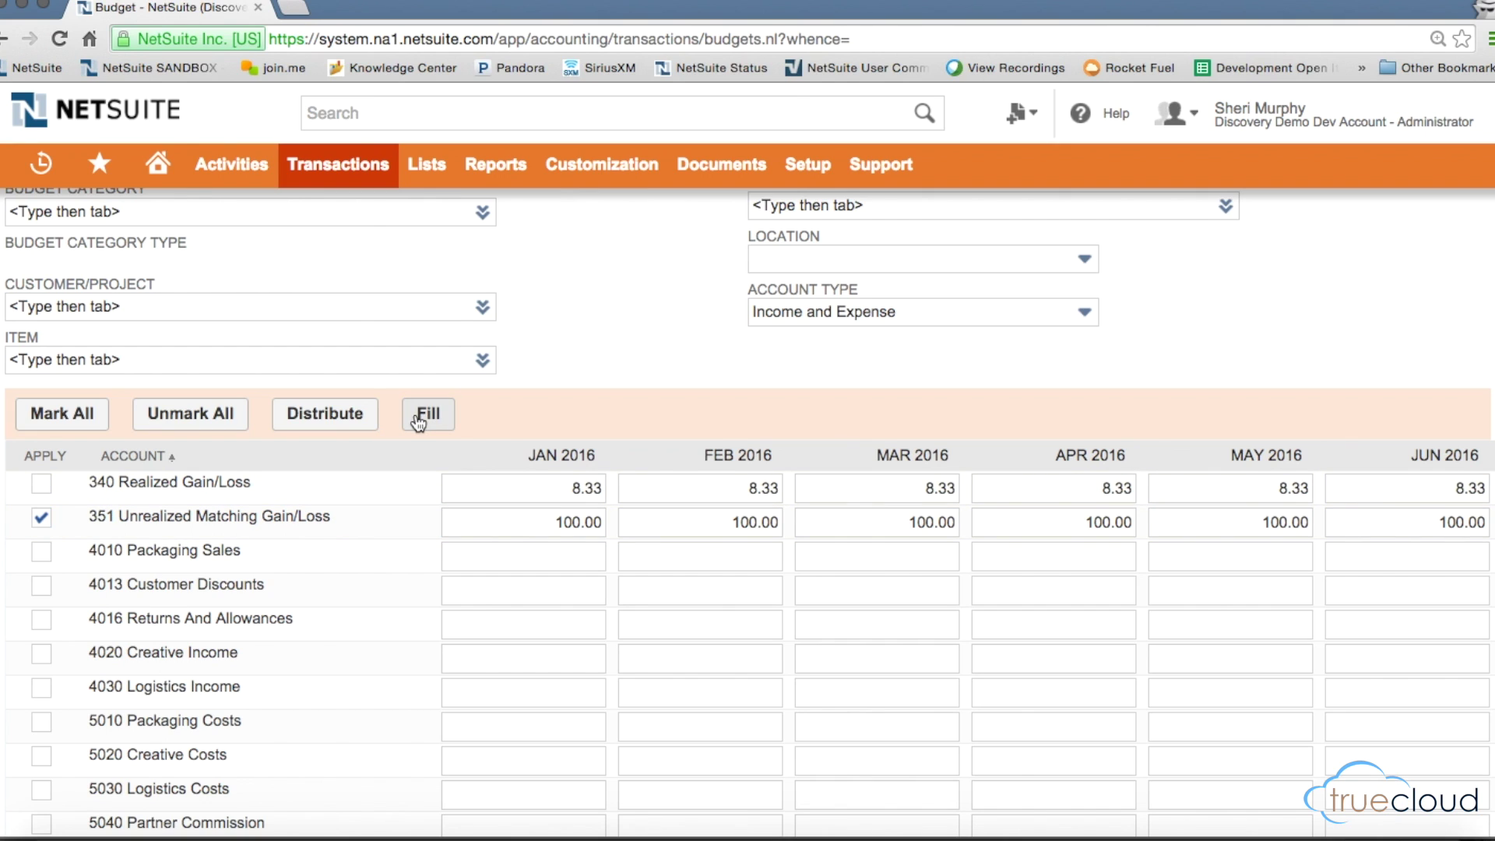
Step: Set the budget's class to Licensing, discarding the unsaved amounts
scroll(665, 355, up, 3)
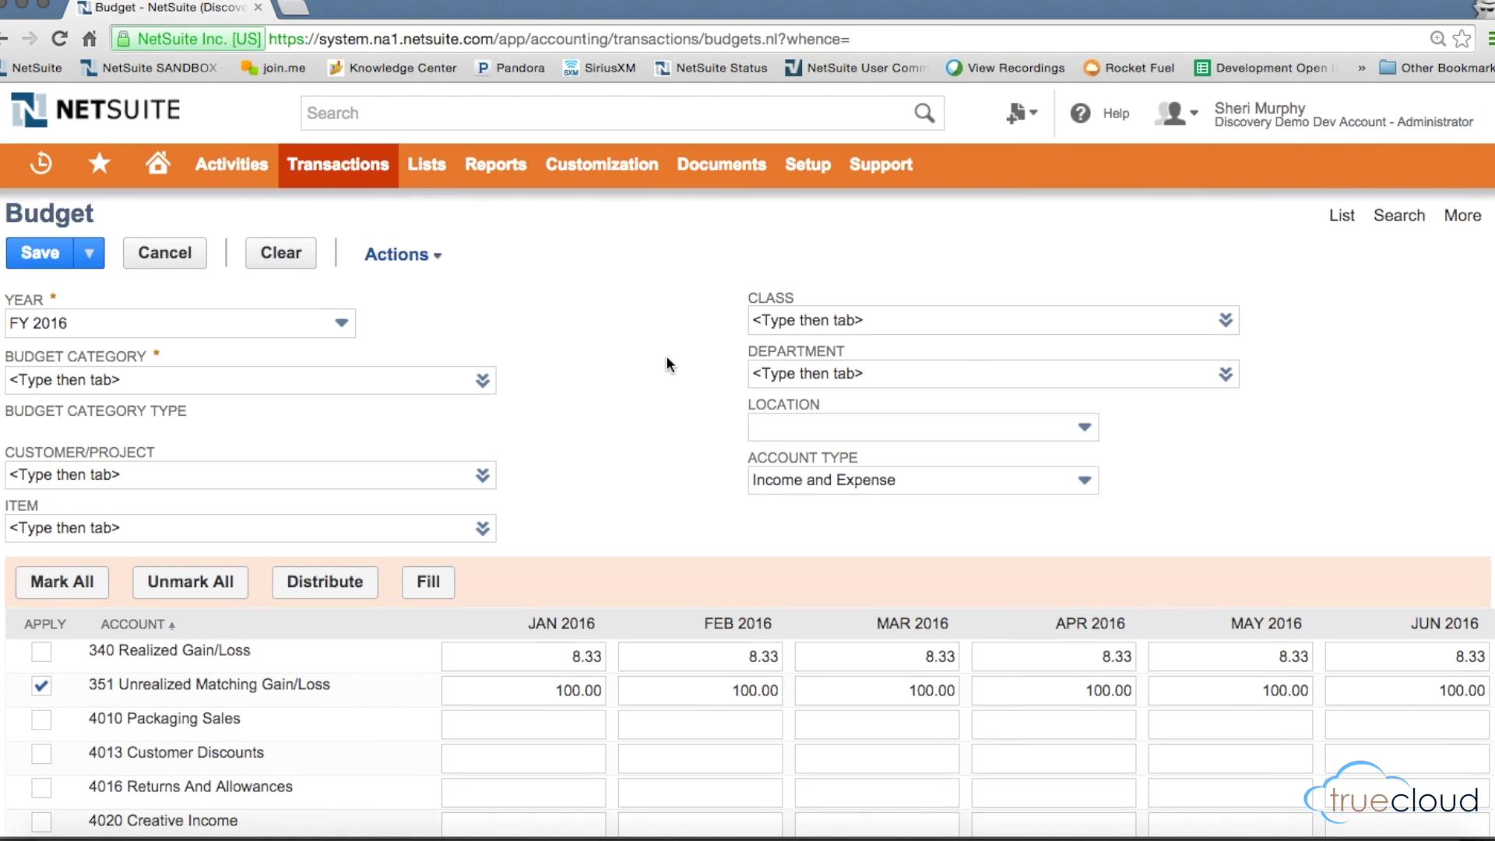
click(834, 318)
text(%)
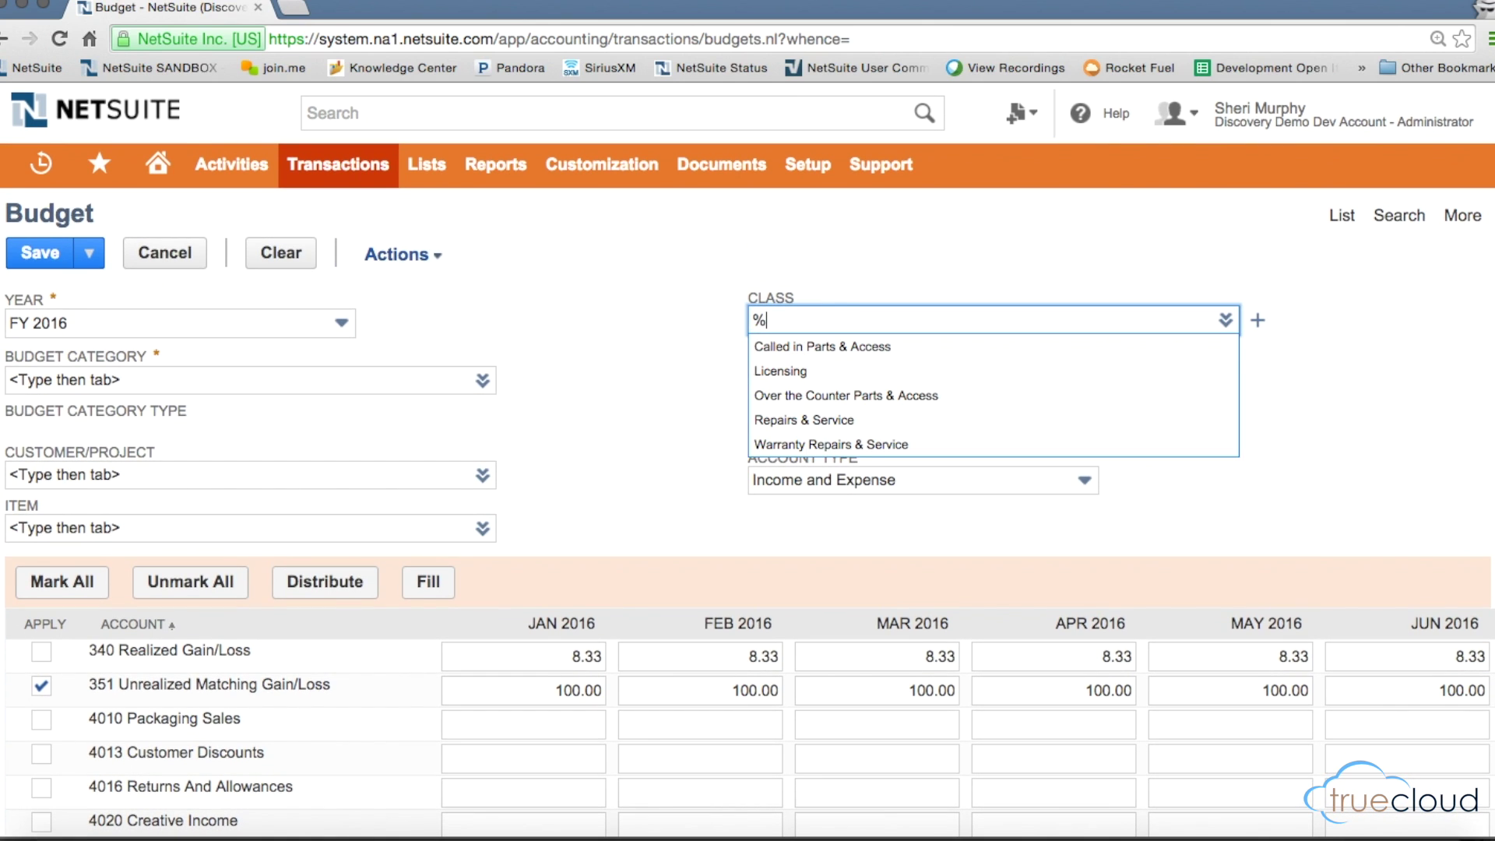
click(792, 371)
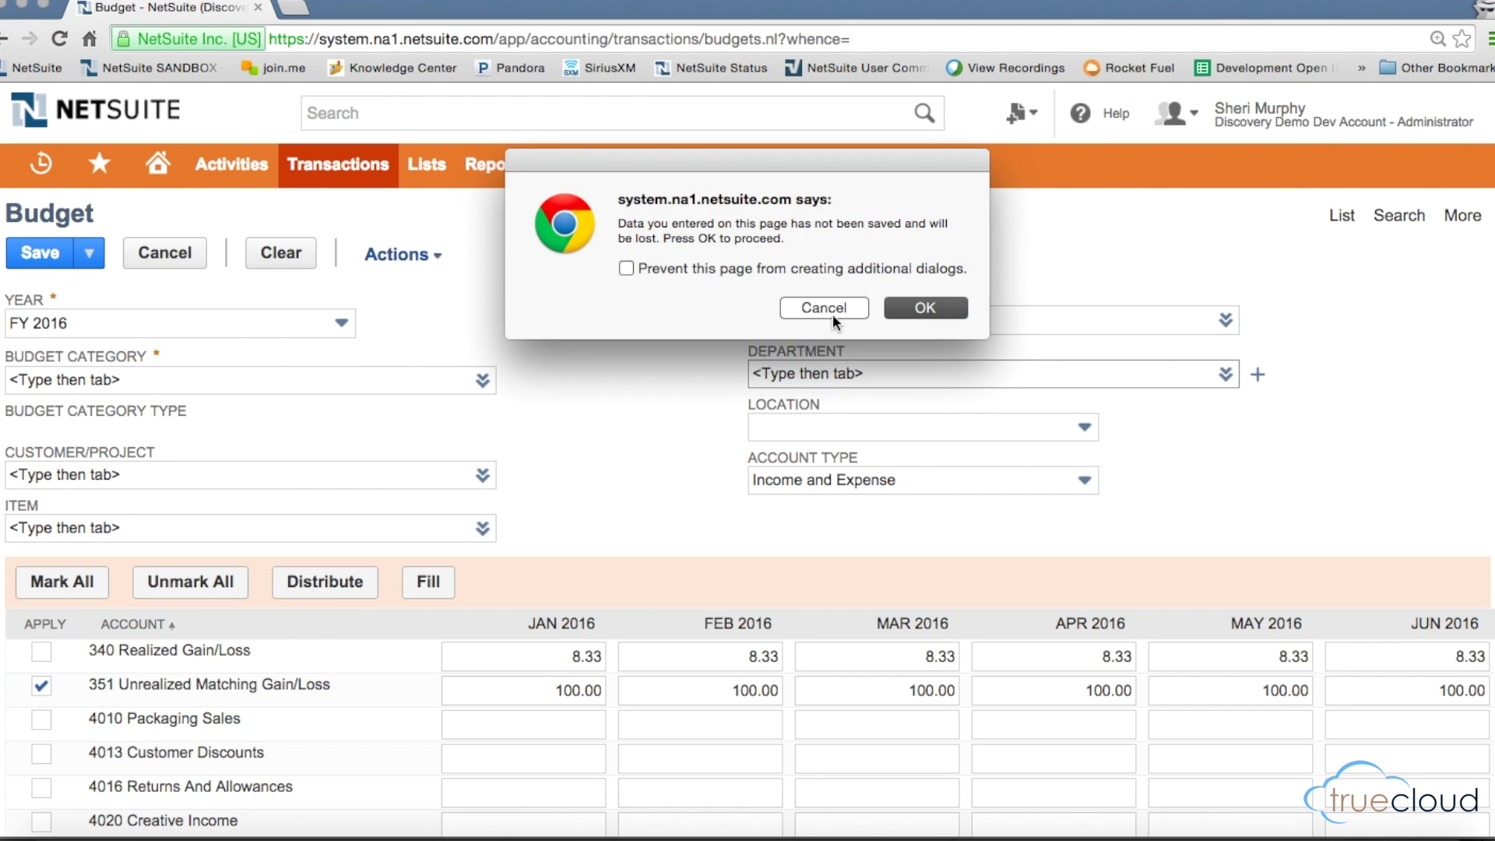
click(913, 307)
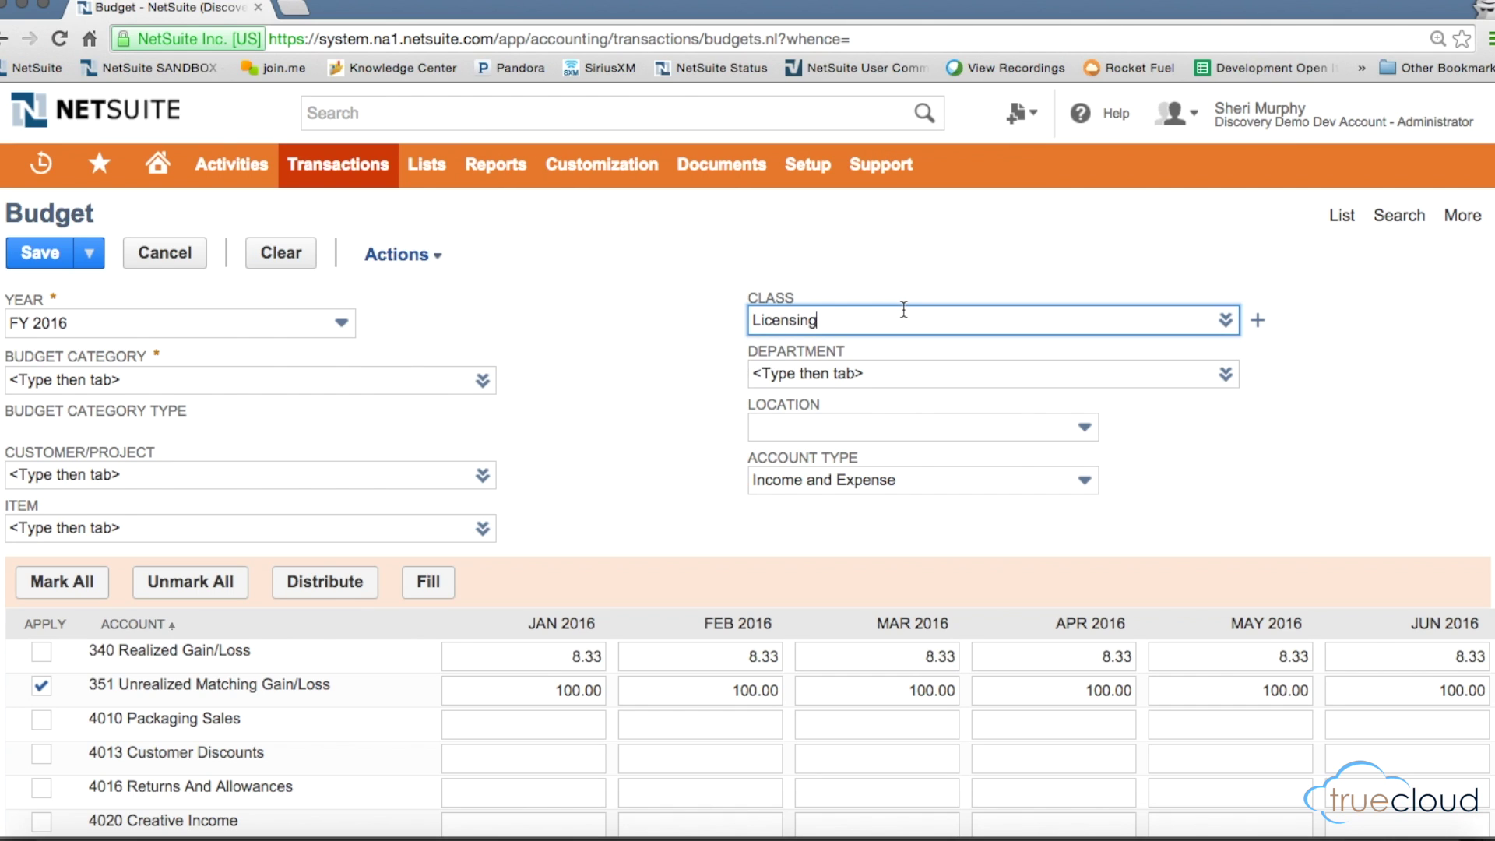
Step: Set the budget's department to 90 Business Services : Insurance Trust and its location to Location 1
click(823, 376)
text(%)
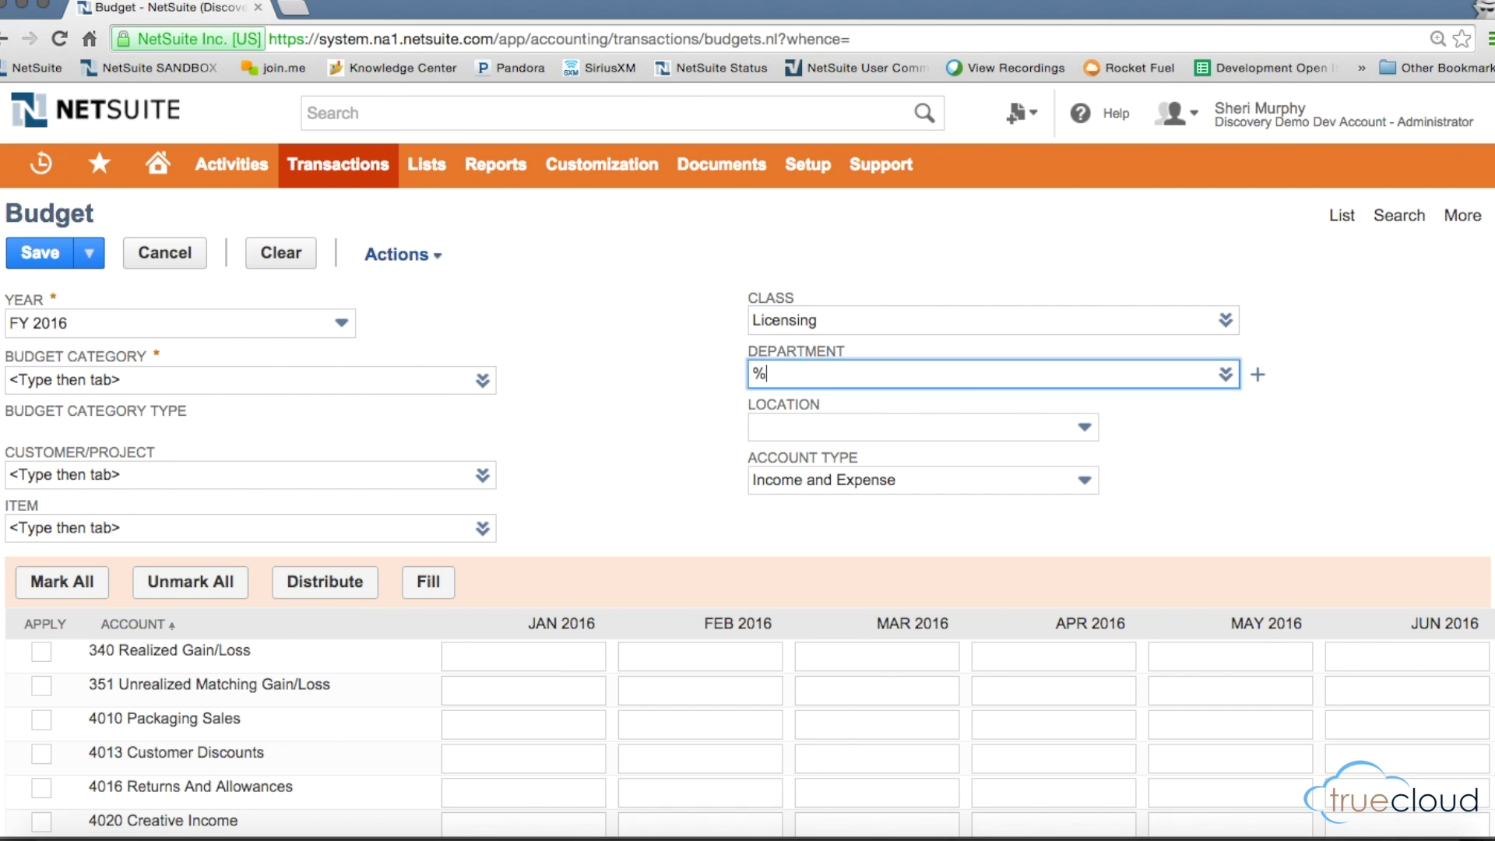
click(818, 425)
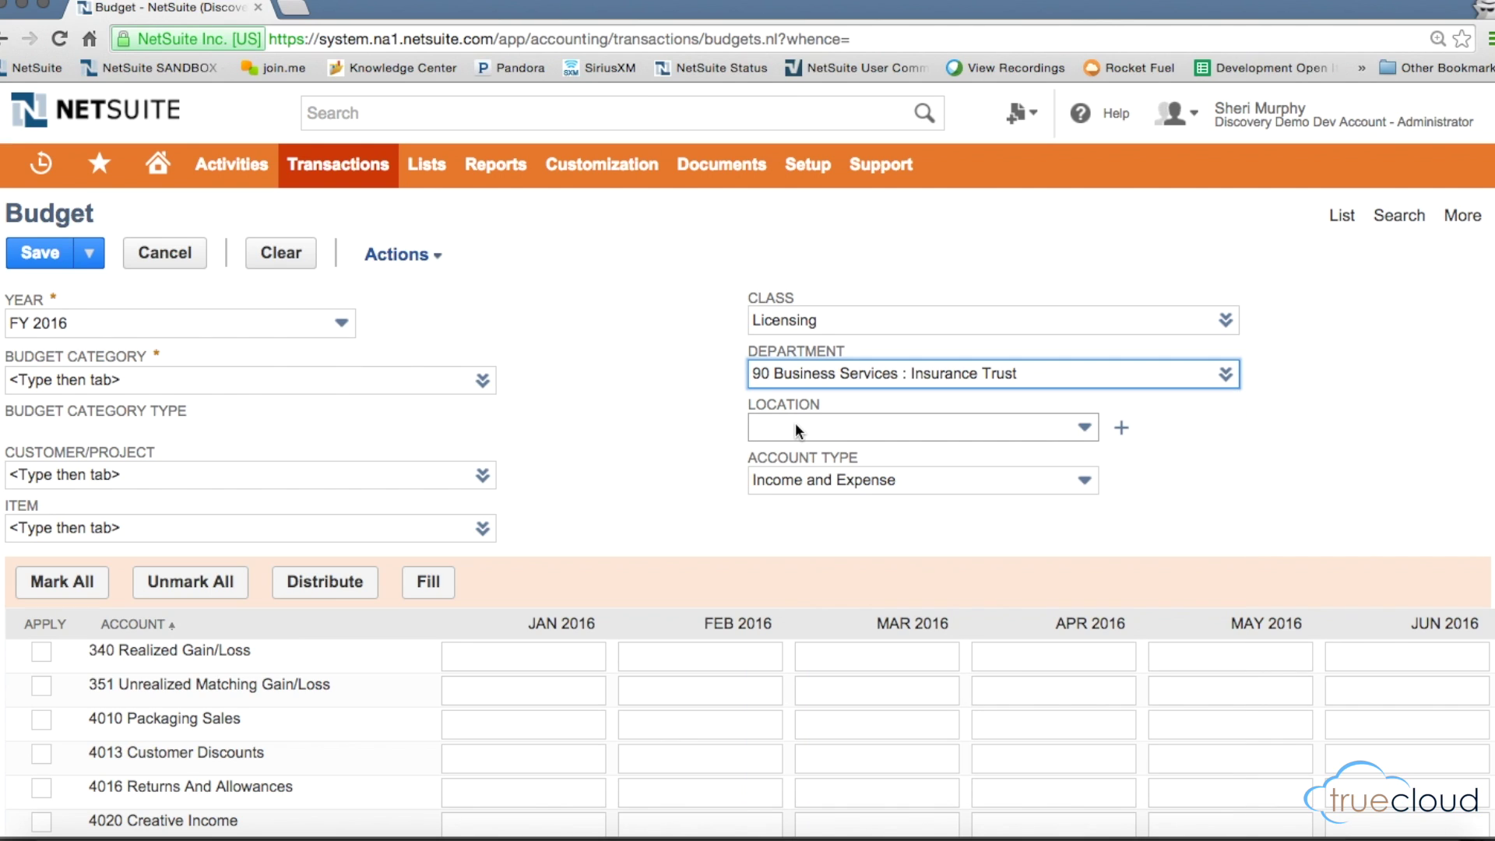
click(795, 425)
click(792, 544)
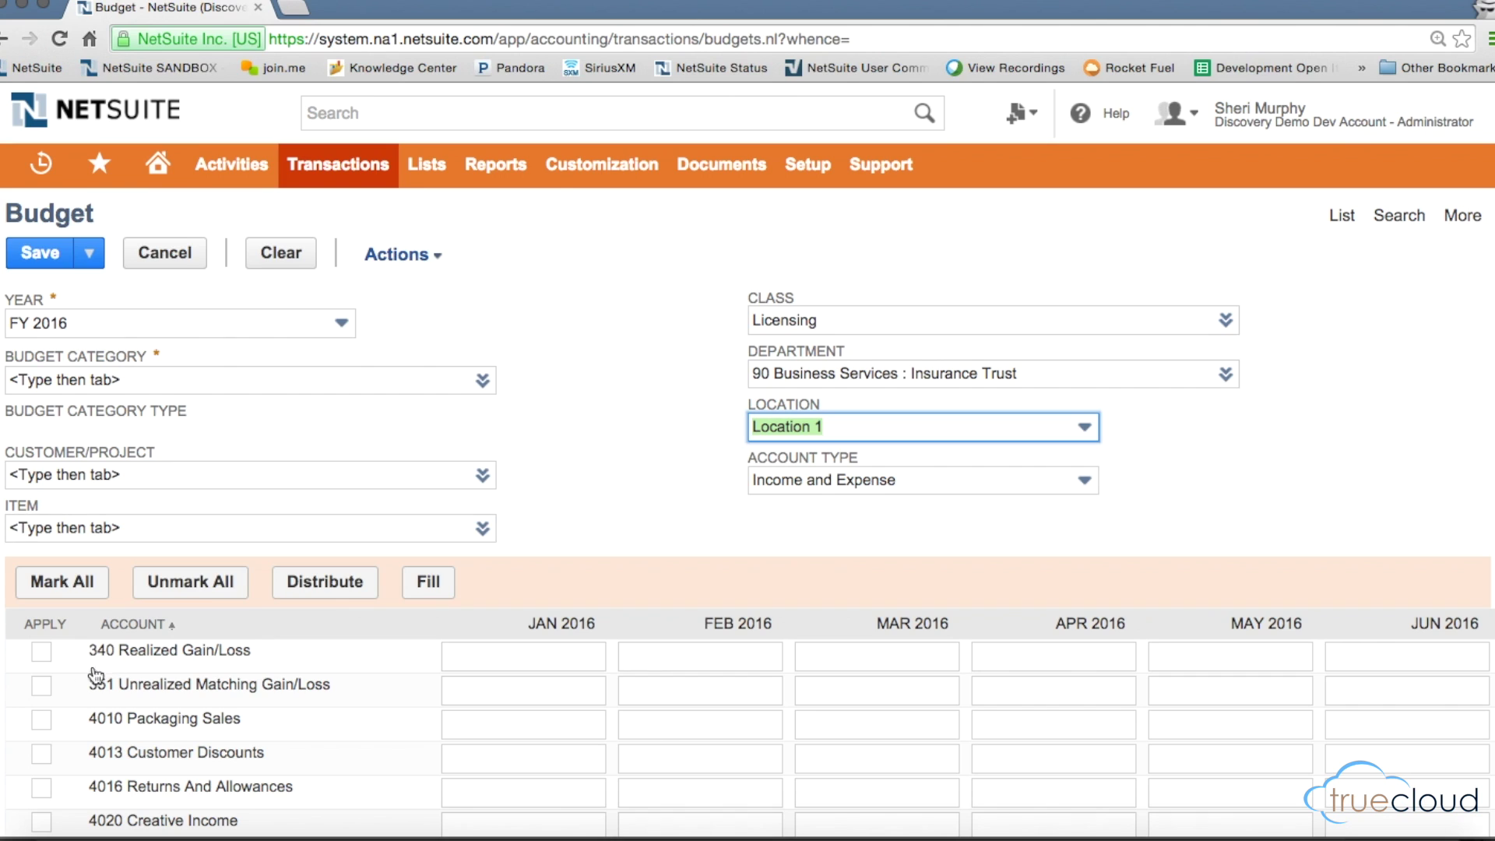
click(42, 652)
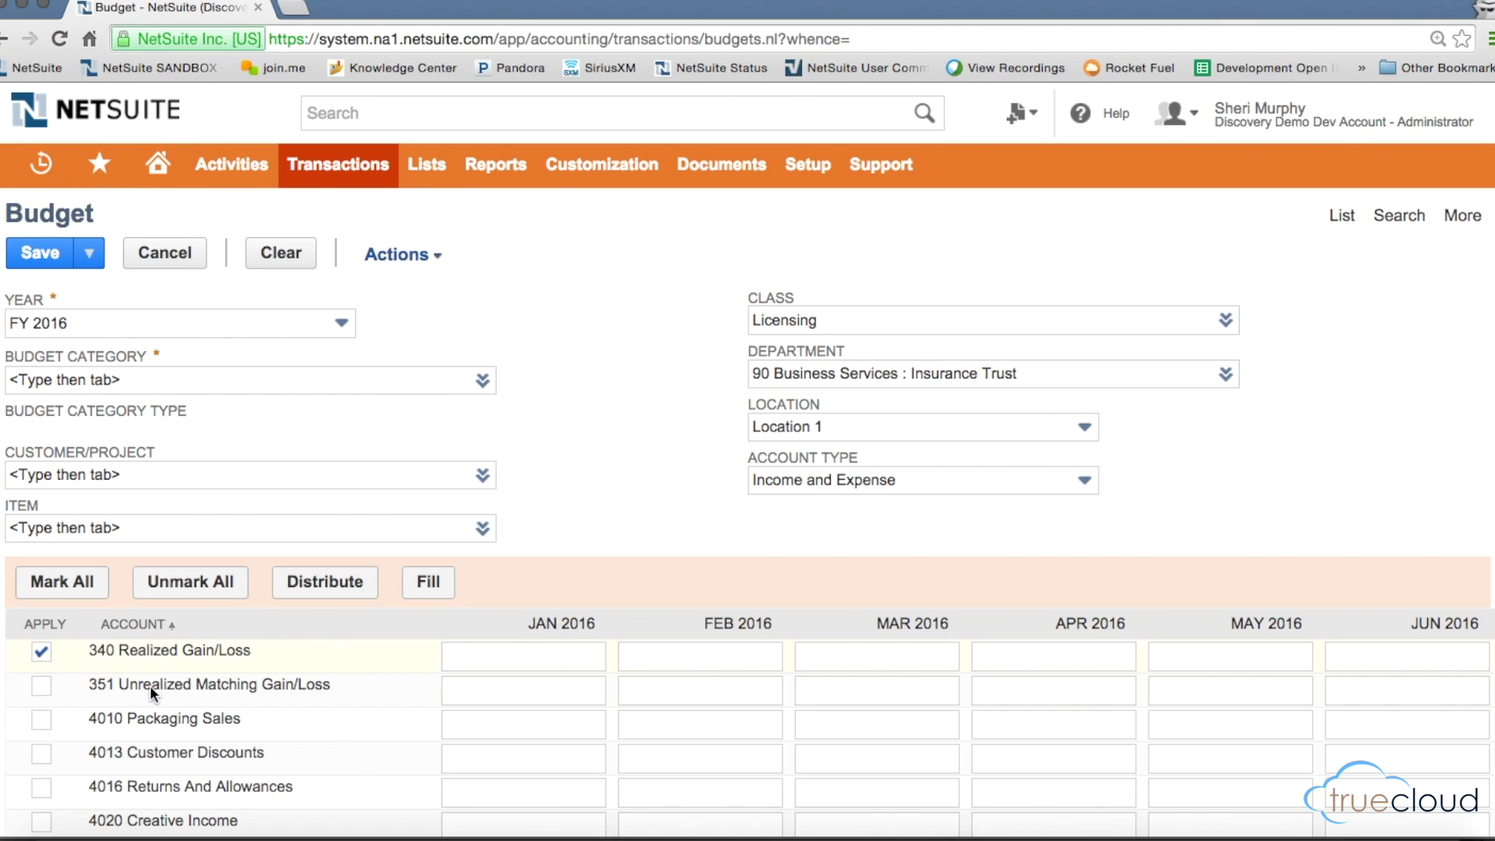
click(41, 686)
click(537, 651)
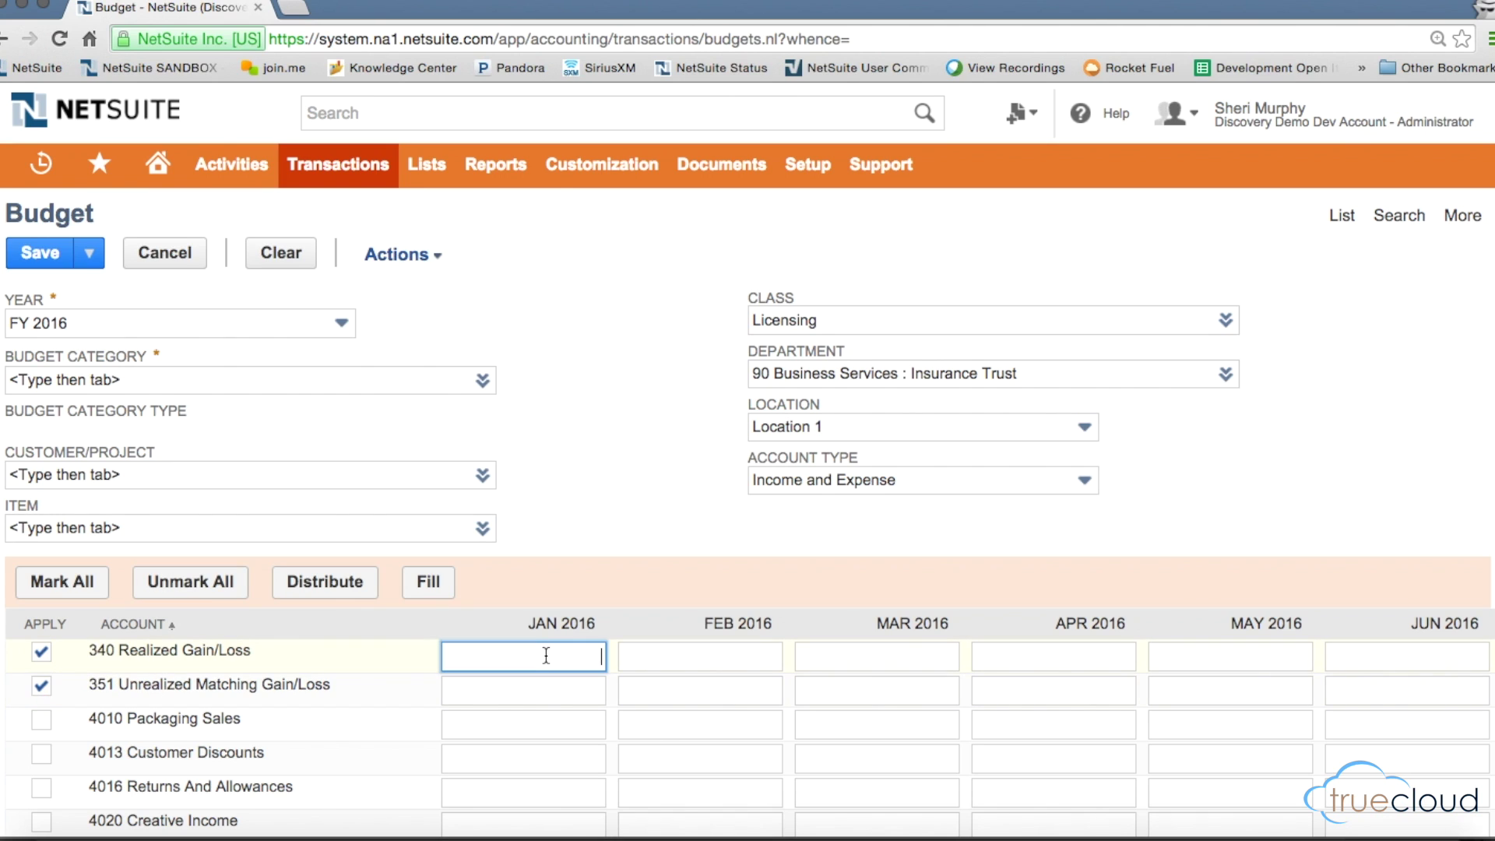
click(41, 685)
click(43, 654)
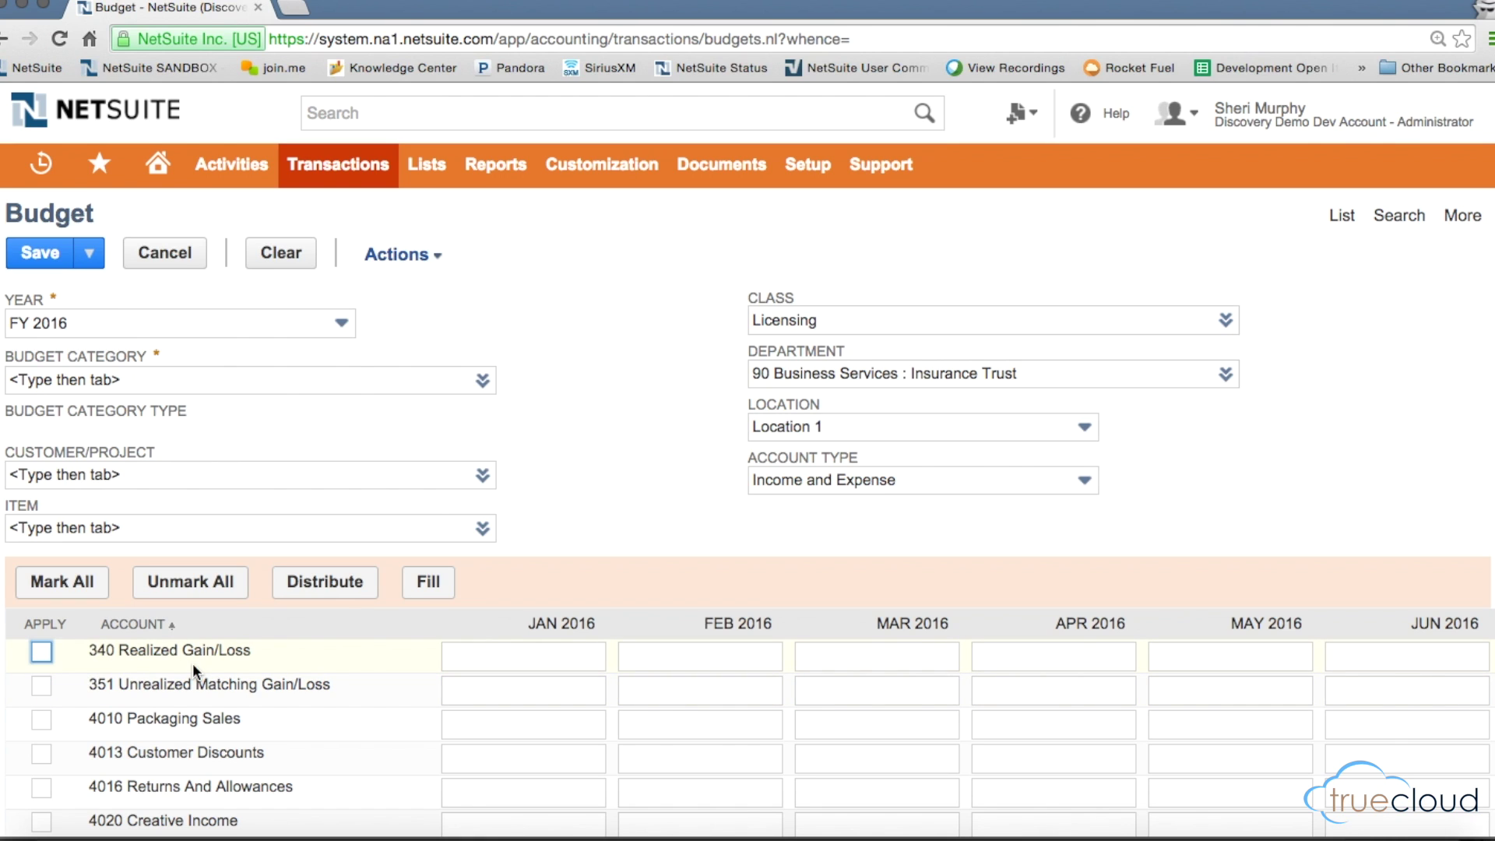
Step: Budget 10,000 for 4020 Creative Income and 20,000 for 4030 Logistics Income in January 2016, filling both amounts into every month
scroll(201, 707, down, 1)
click(42, 775)
click(43, 807)
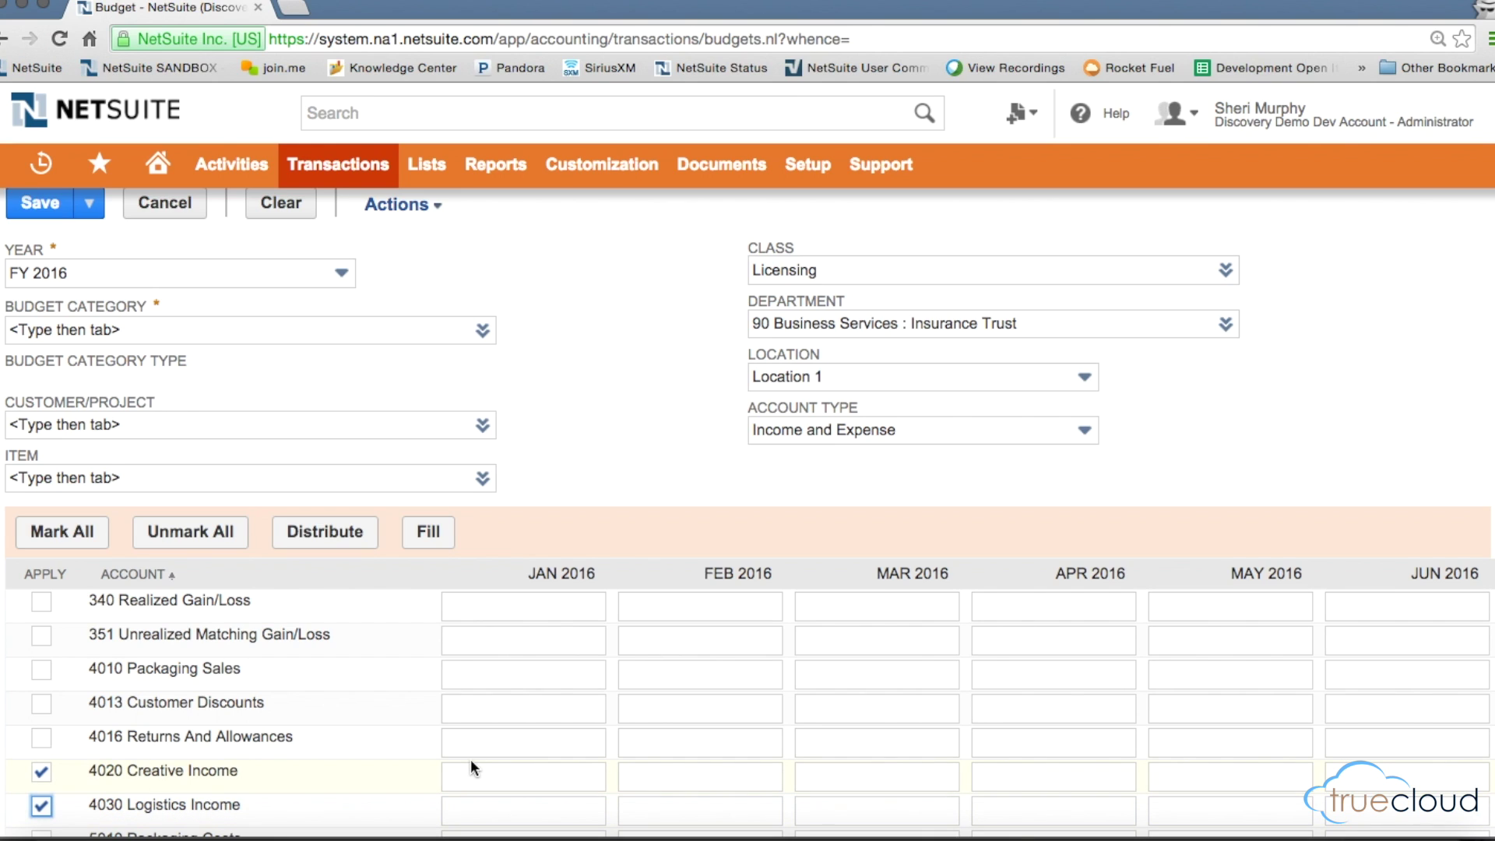
click(484, 772)
text(10,00)
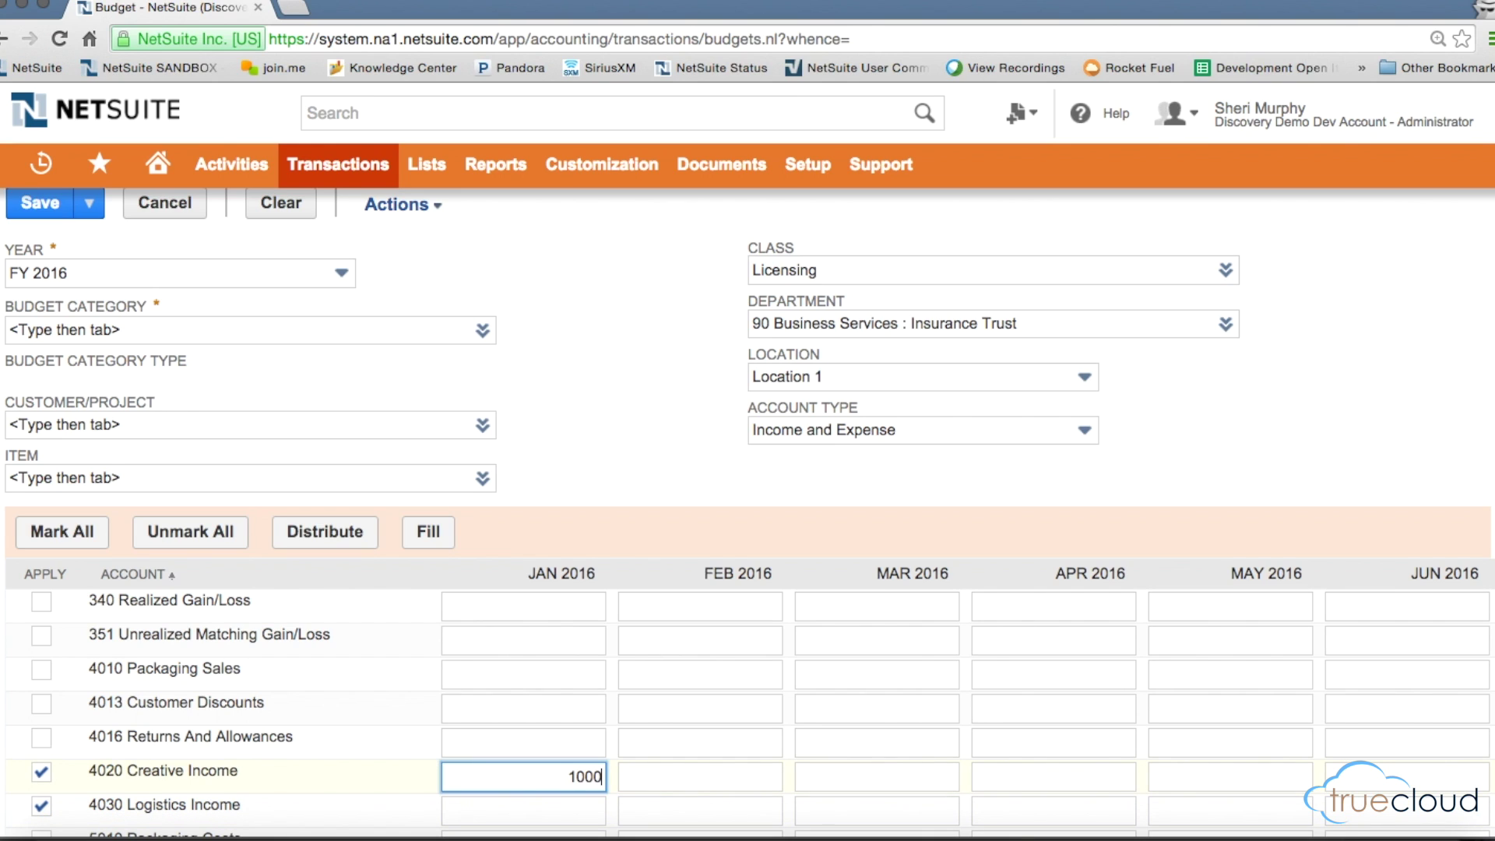
text(0)
click(497, 810)
text(20000)
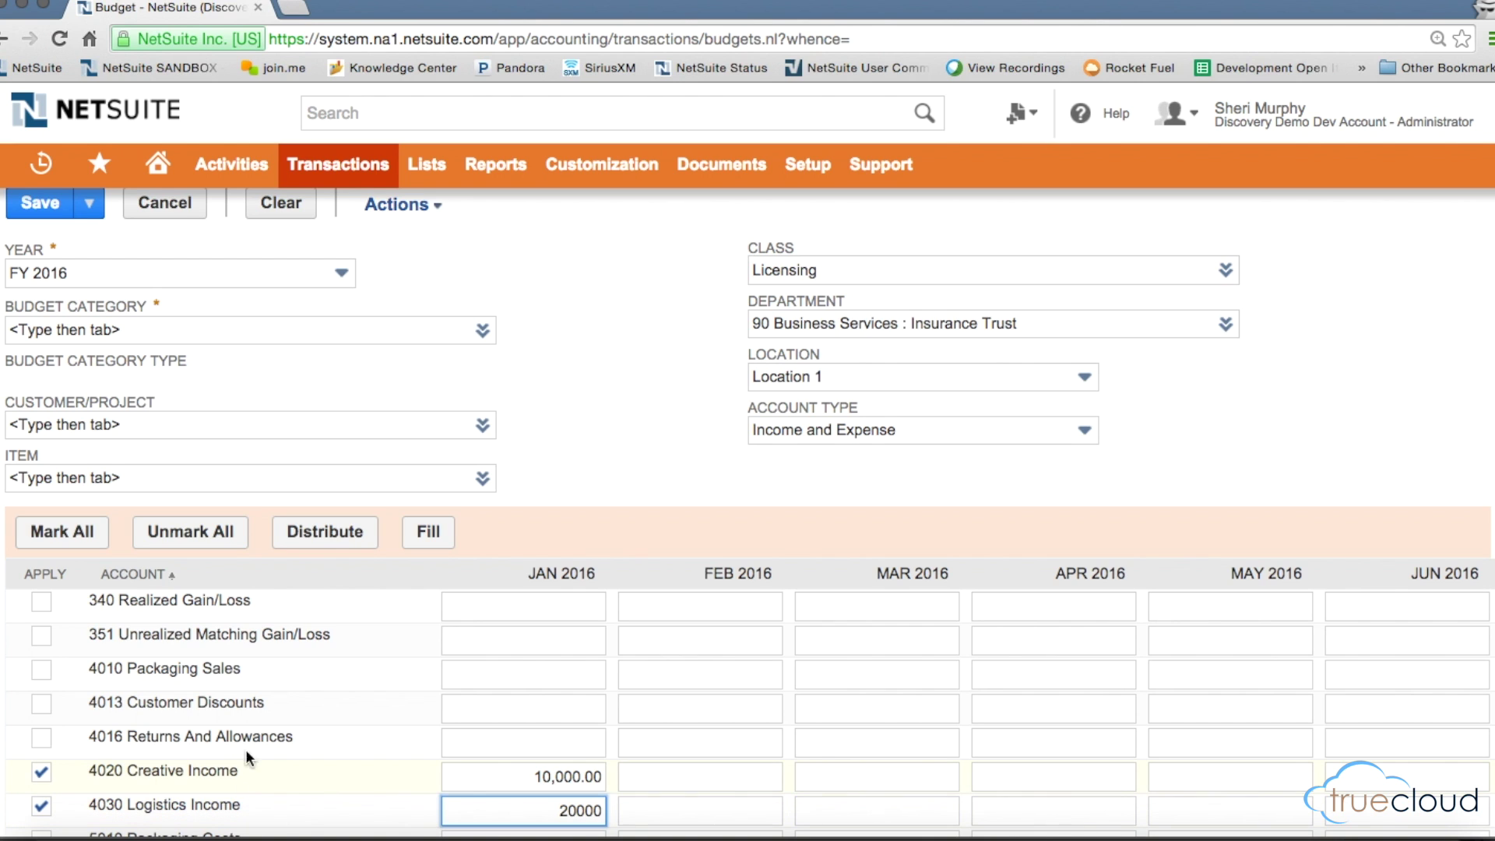
click(427, 534)
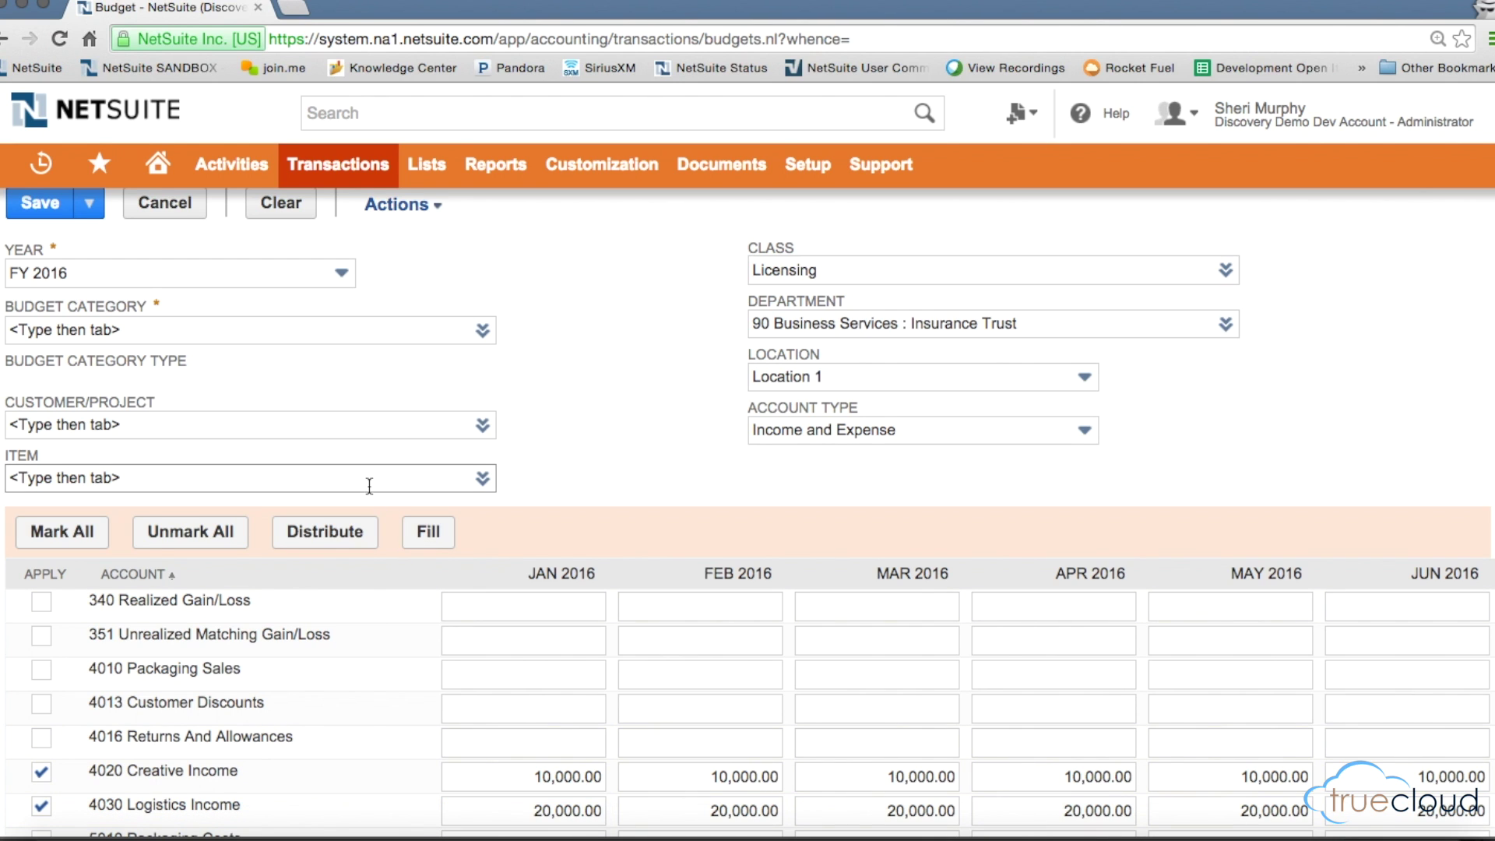
Step: Try to save the FY 2016 budget with the budget category left blank
scroll(370, 485, up, 2)
click(28, 247)
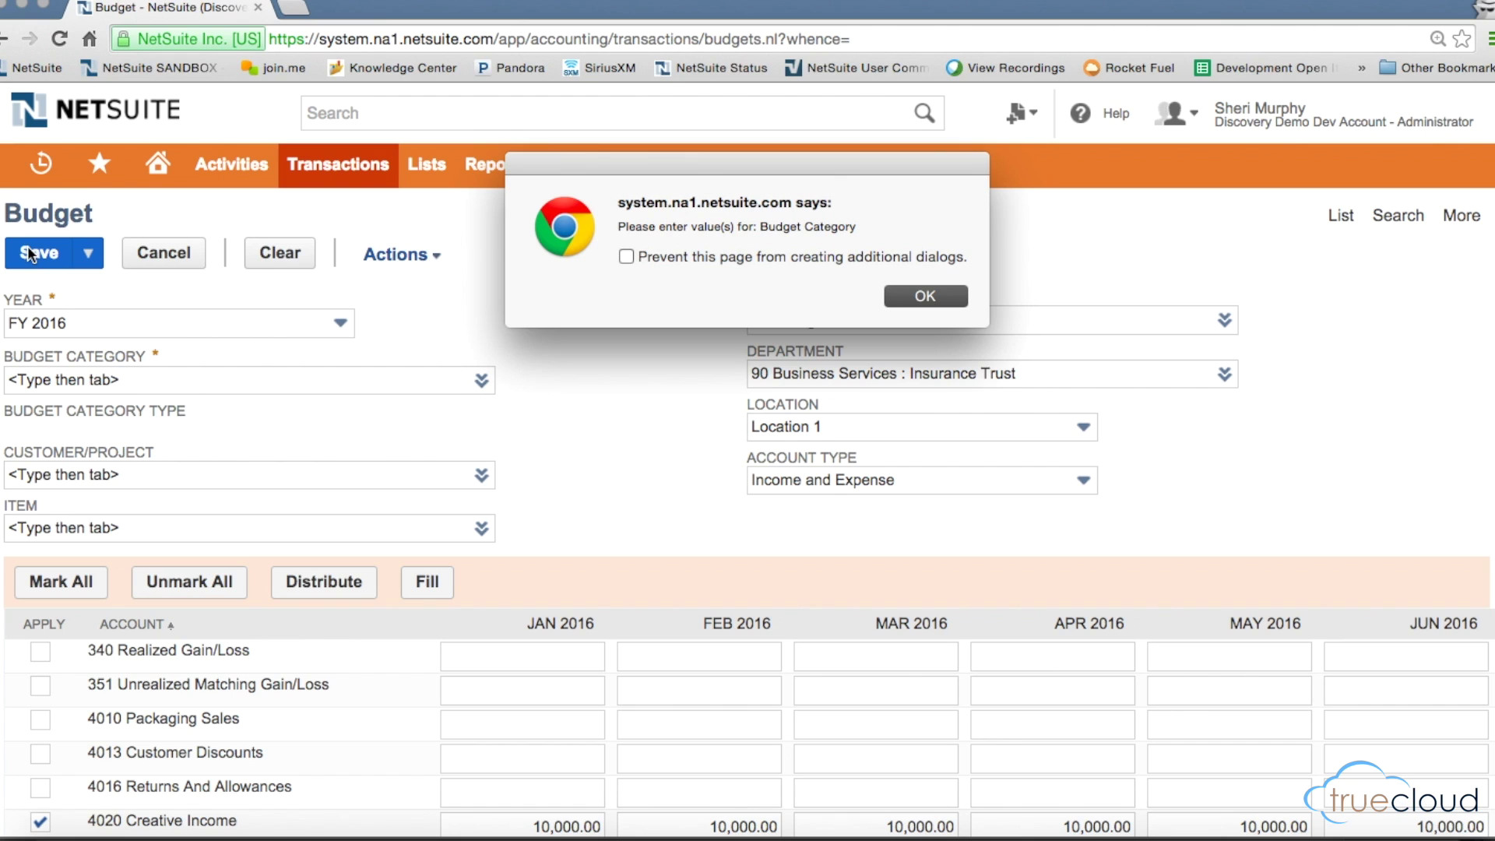
click(926, 296)
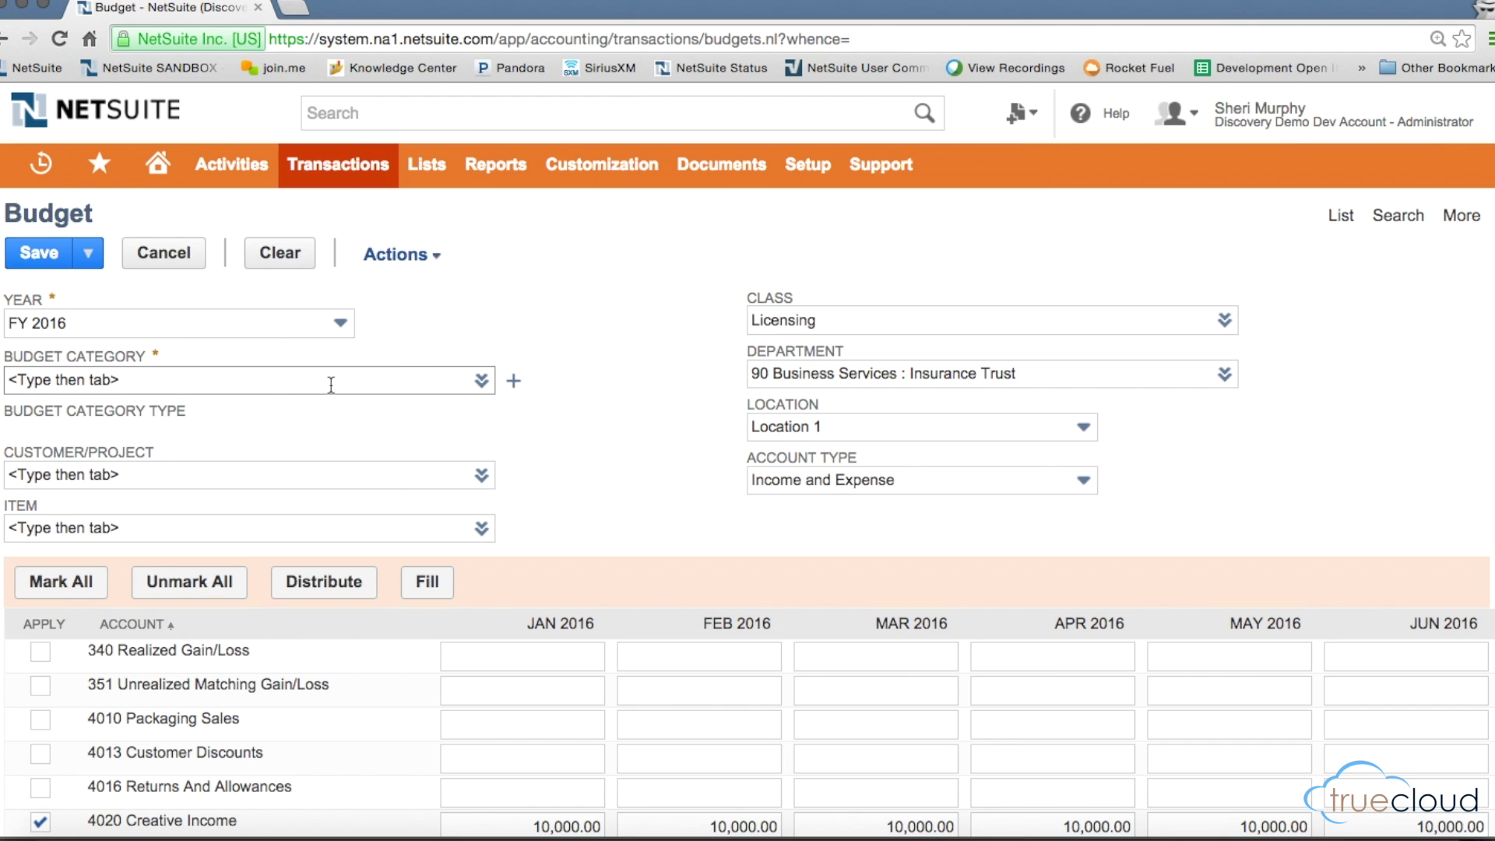
Step: Set the budget category to Mosig Grant, accepting the loss of the unsaved amounts
click(301, 380)
text(%)
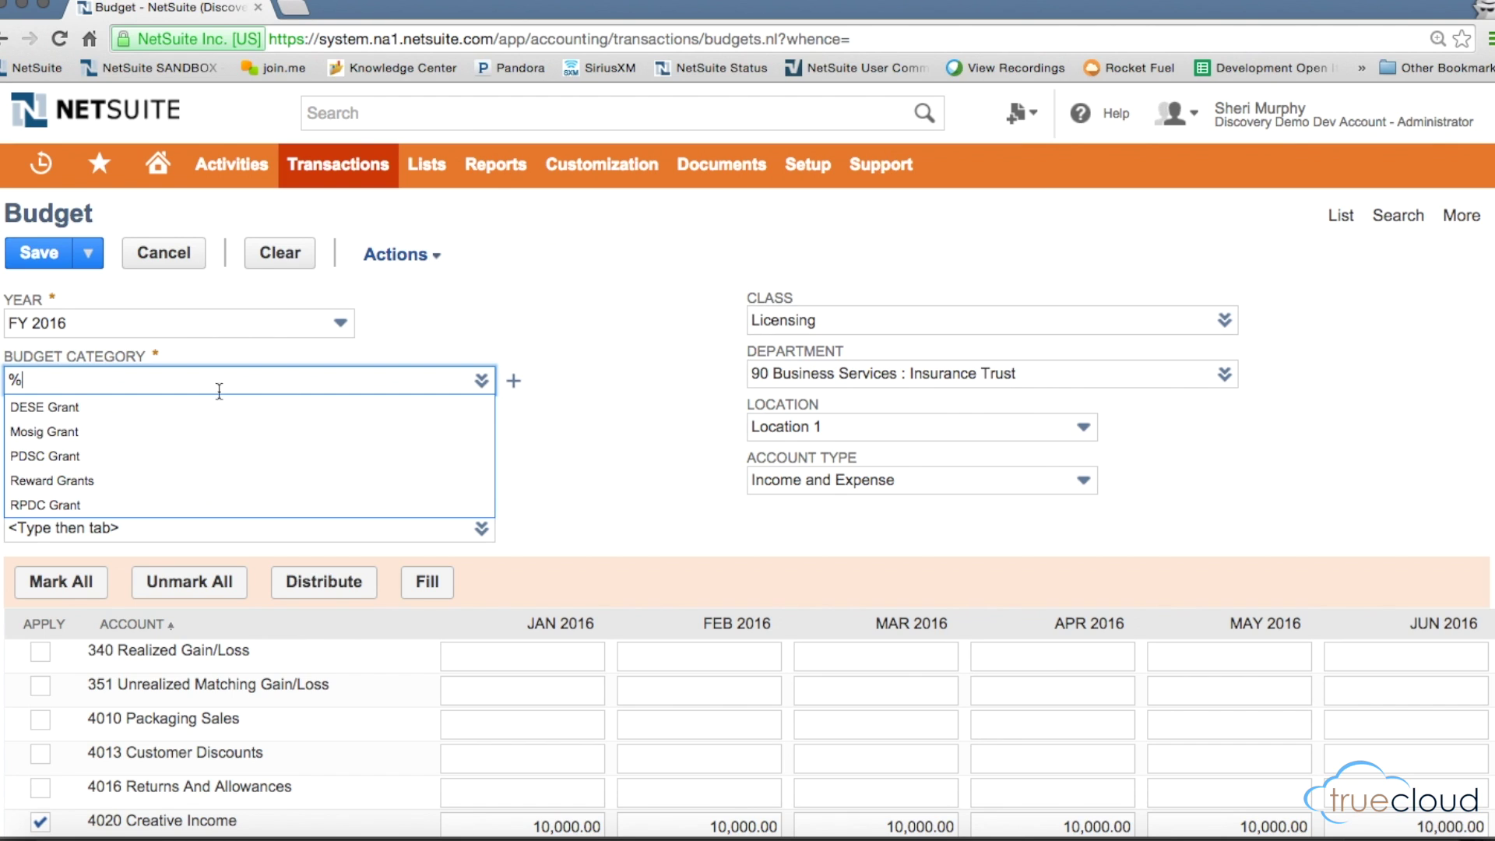
click(123, 436)
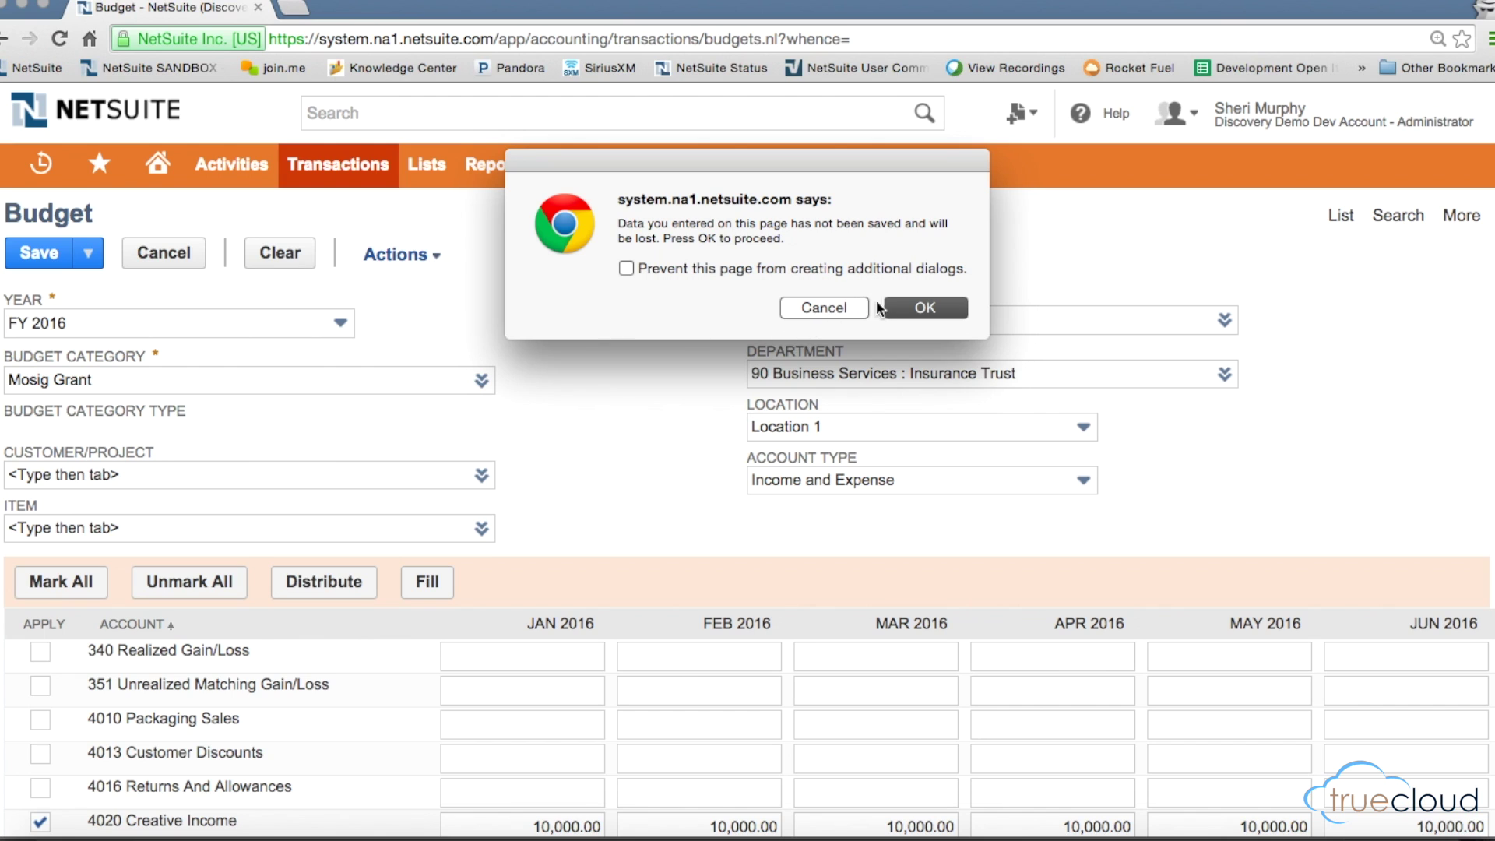
click(919, 312)
Step: Enter January 2016 amounts of 10,000 for 4020 Creative Income and 20,000 for 4030 Logistics Income, fill them into every month, and save the budget
scroll(574, 451, down, 2)
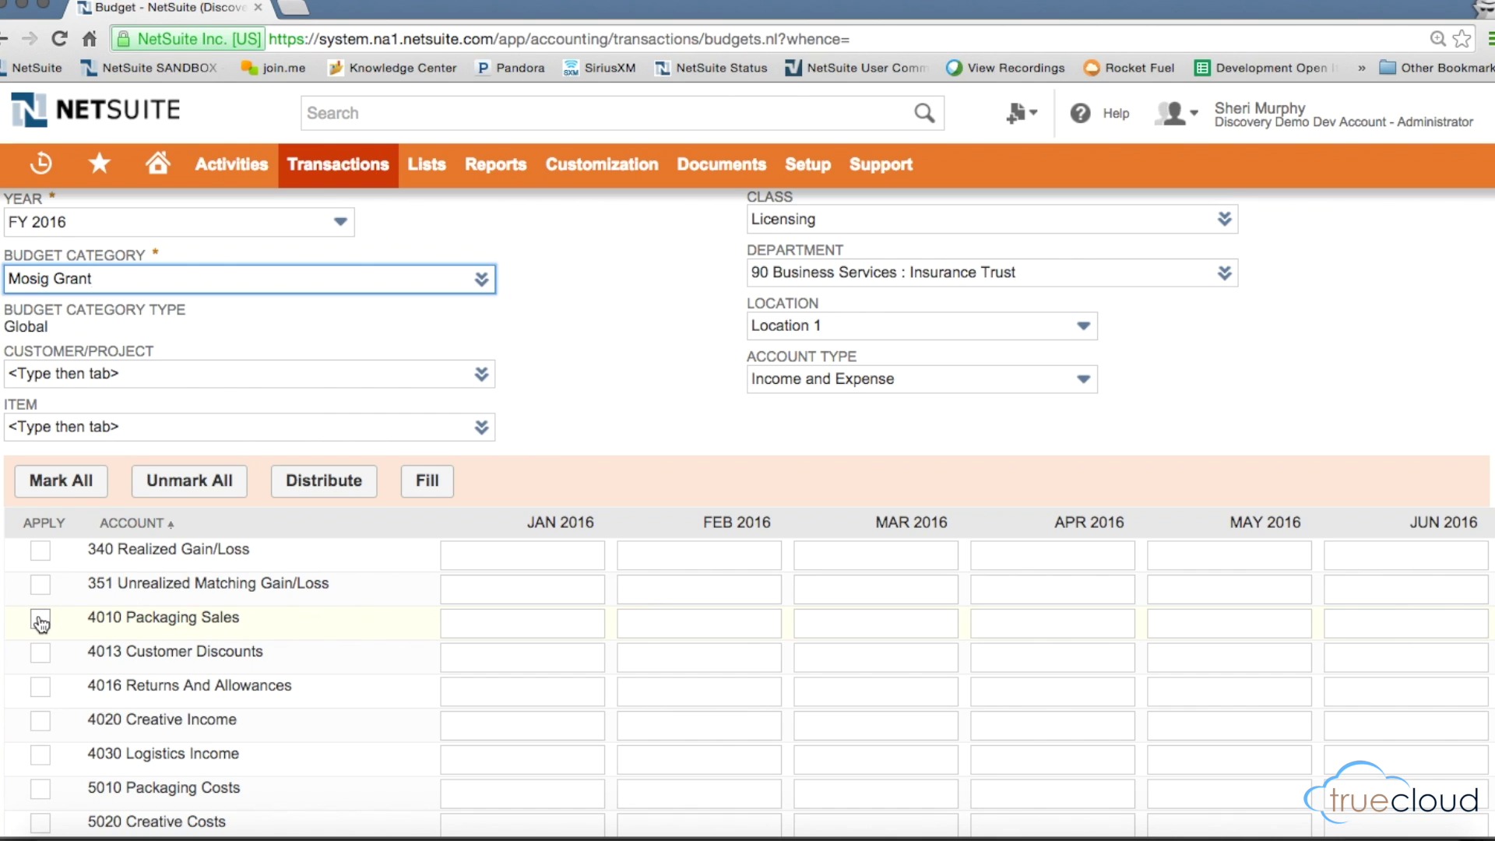
click(40, 721)
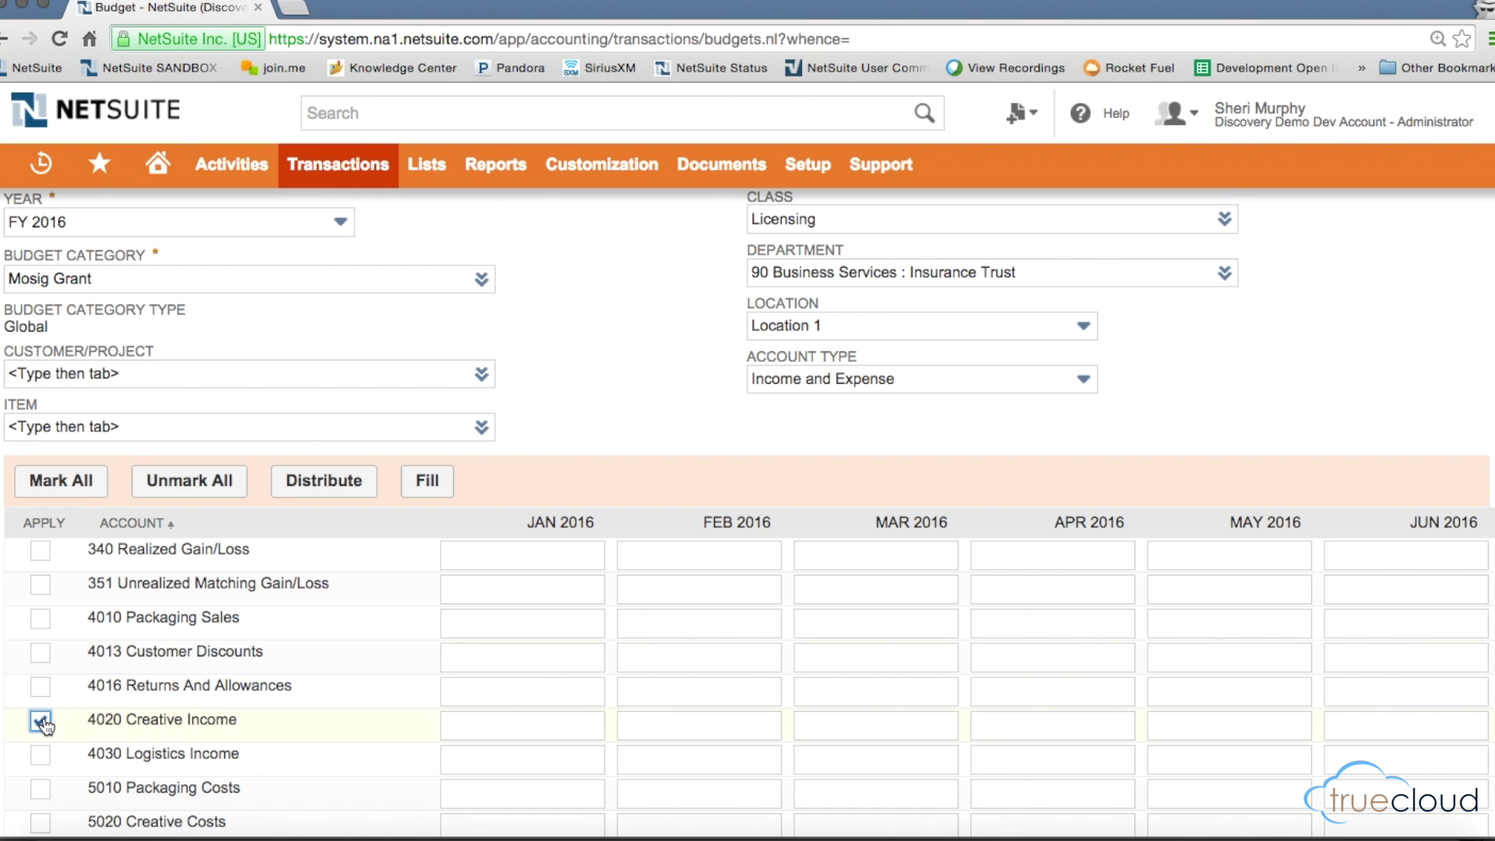
click(41, 753)
click(497, 726)
text(10000)
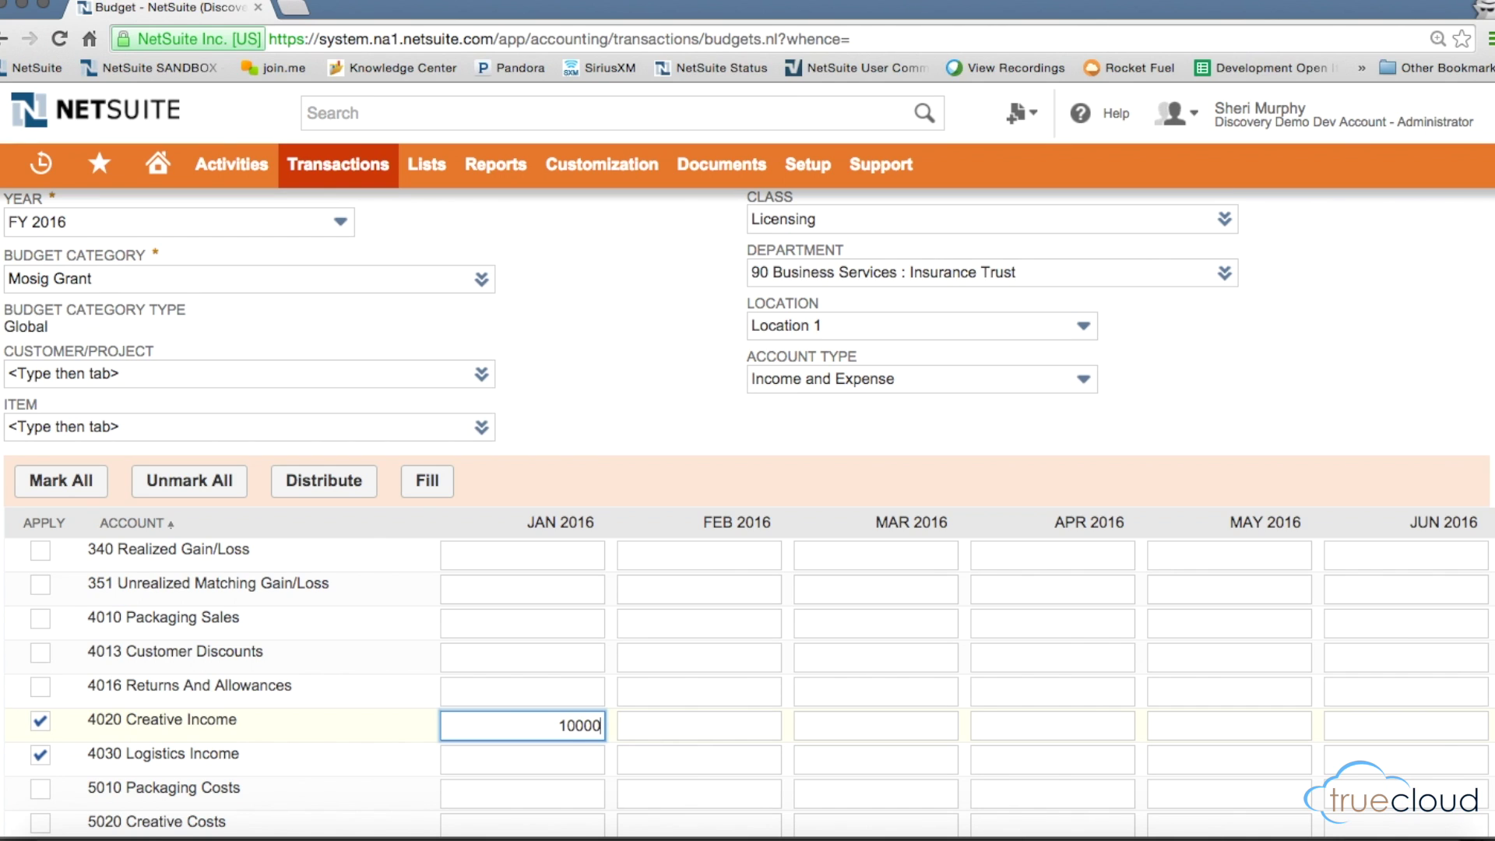
click(494, 756)
text(20000)
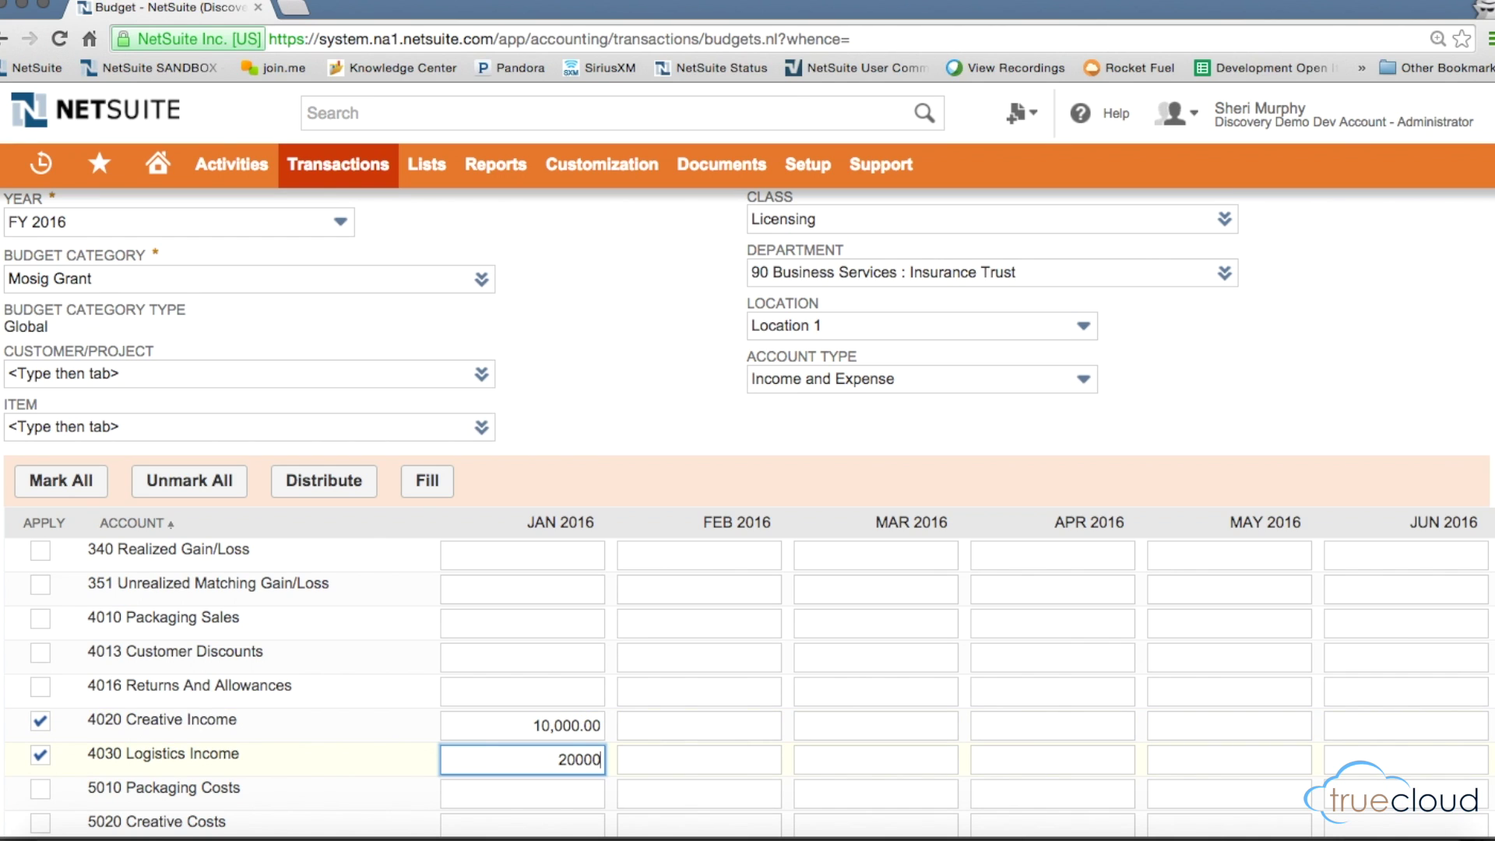
click(427, 482)
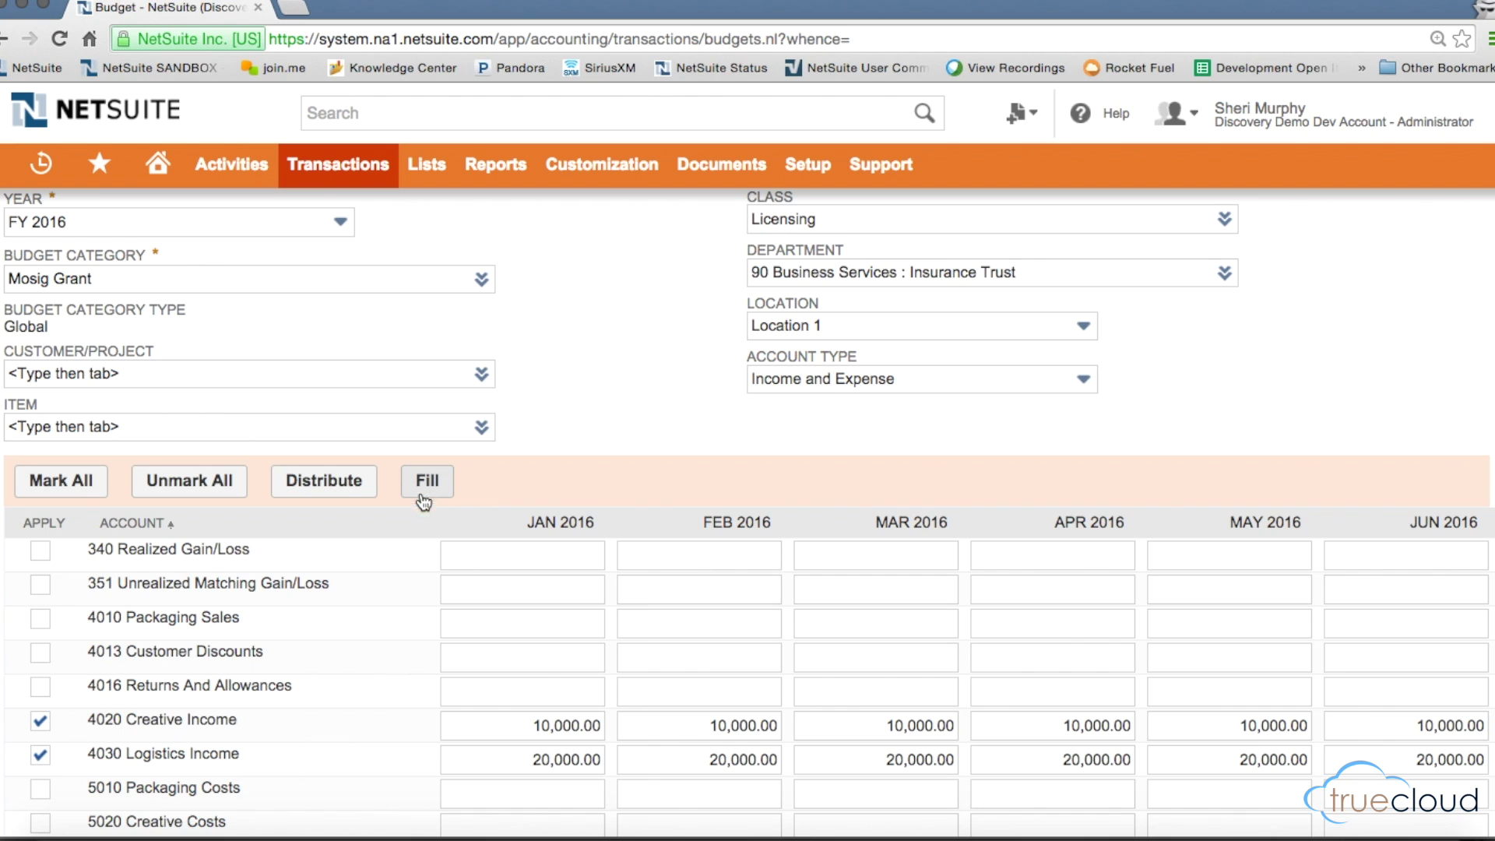
scroll(556, 686, up, 3)
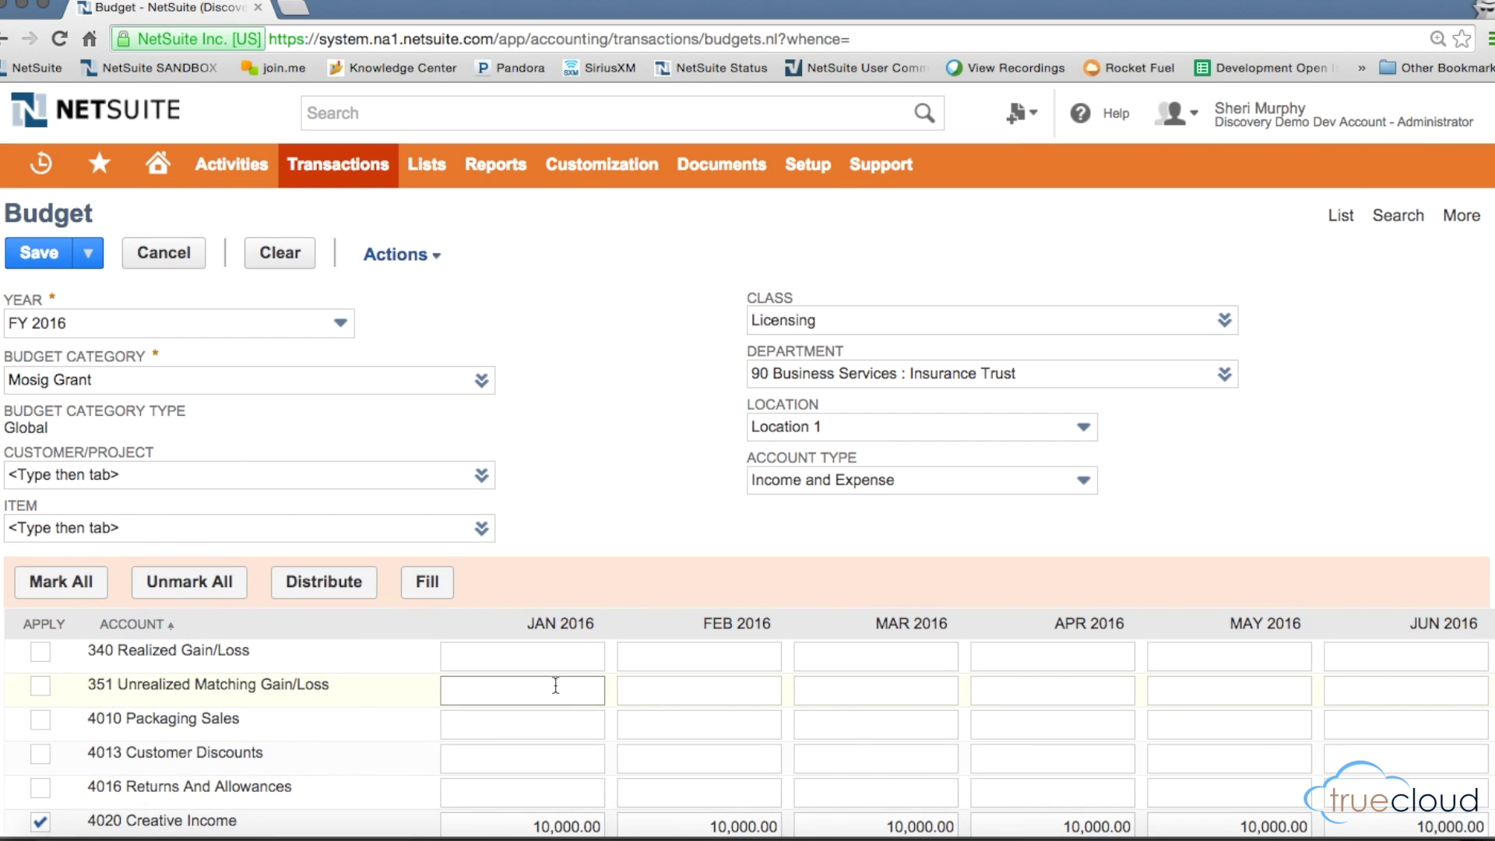
click(40, 256)
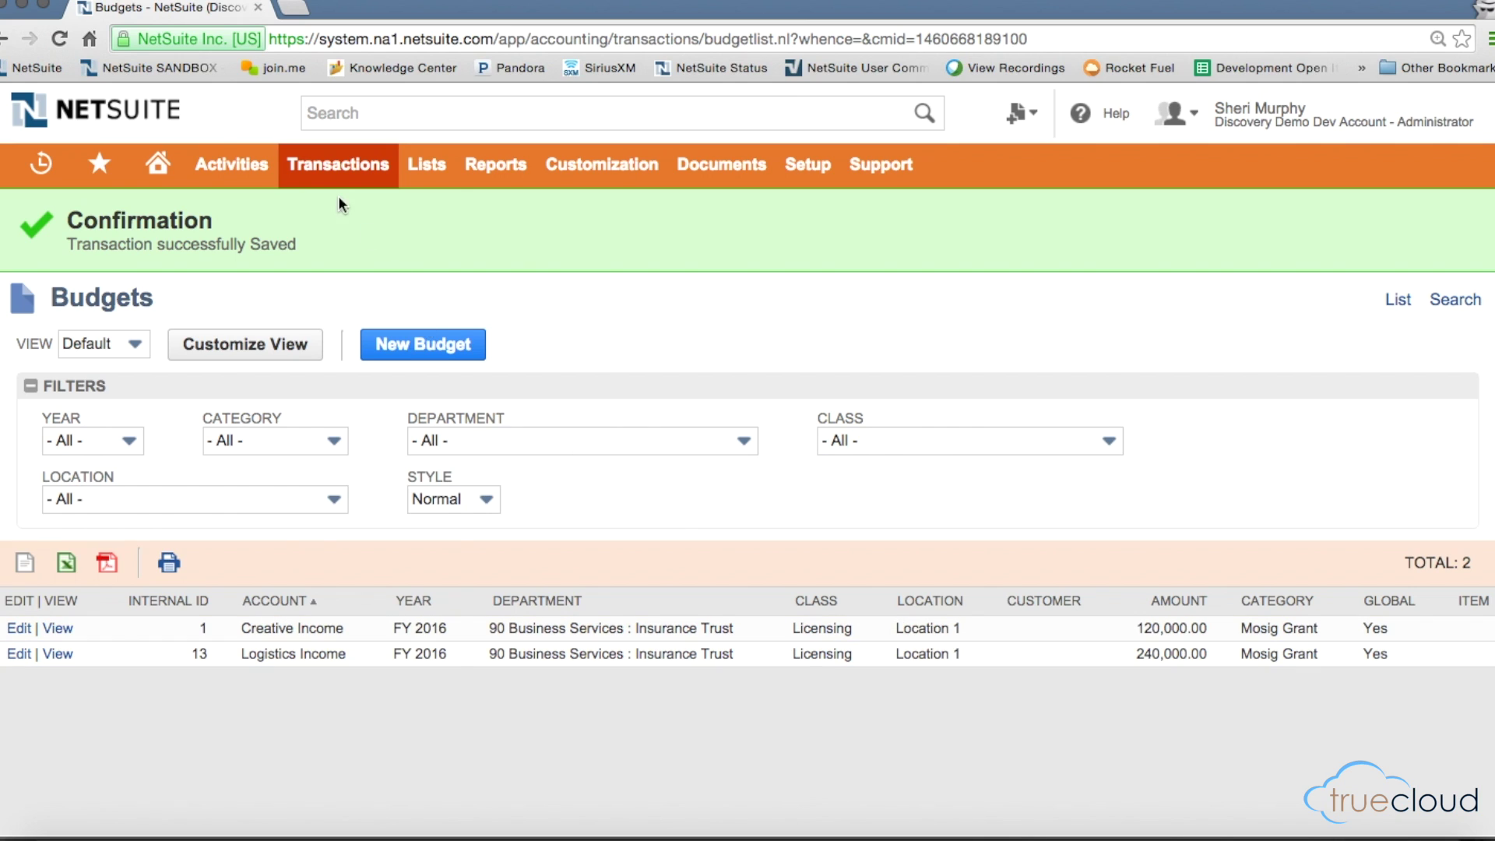
Step: Open the Copy Budgets page and review its source, destination and Modify By percentage options
mouse_move(338, 179)
mouse_move(394, 677)
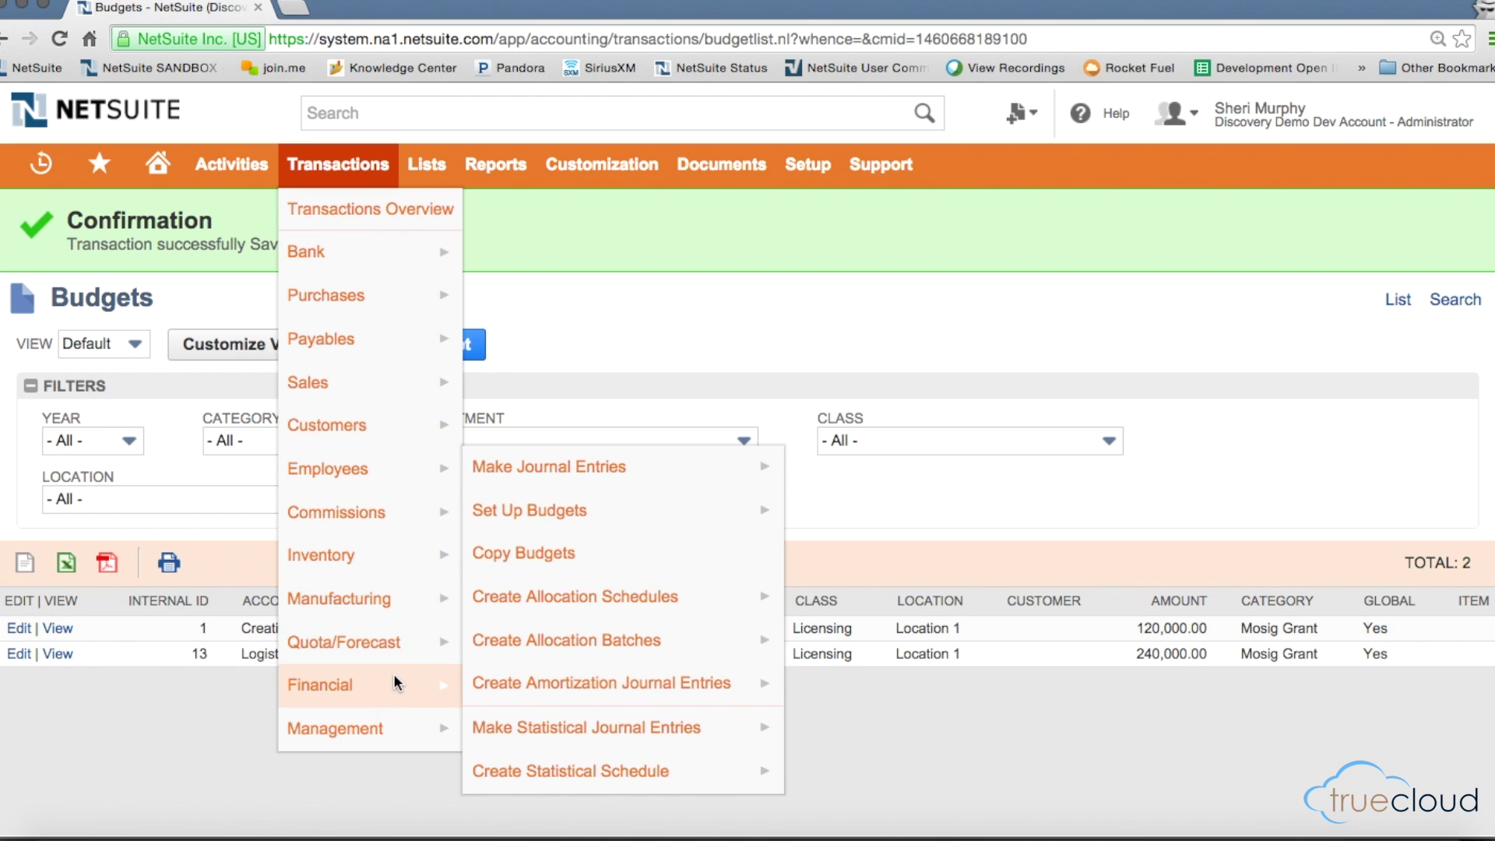
click(545, 565)
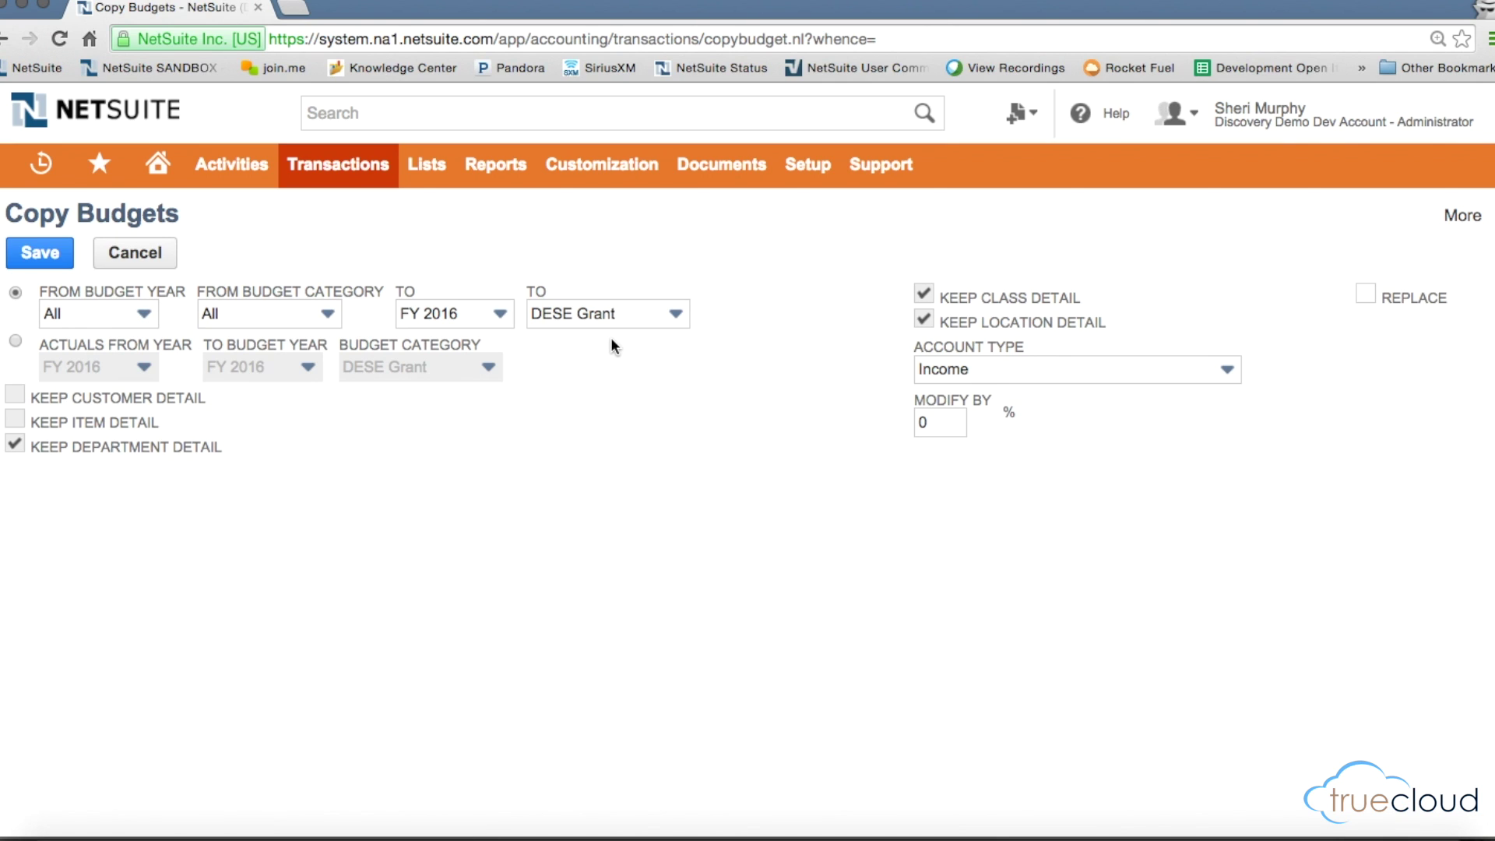
click(961, 422)
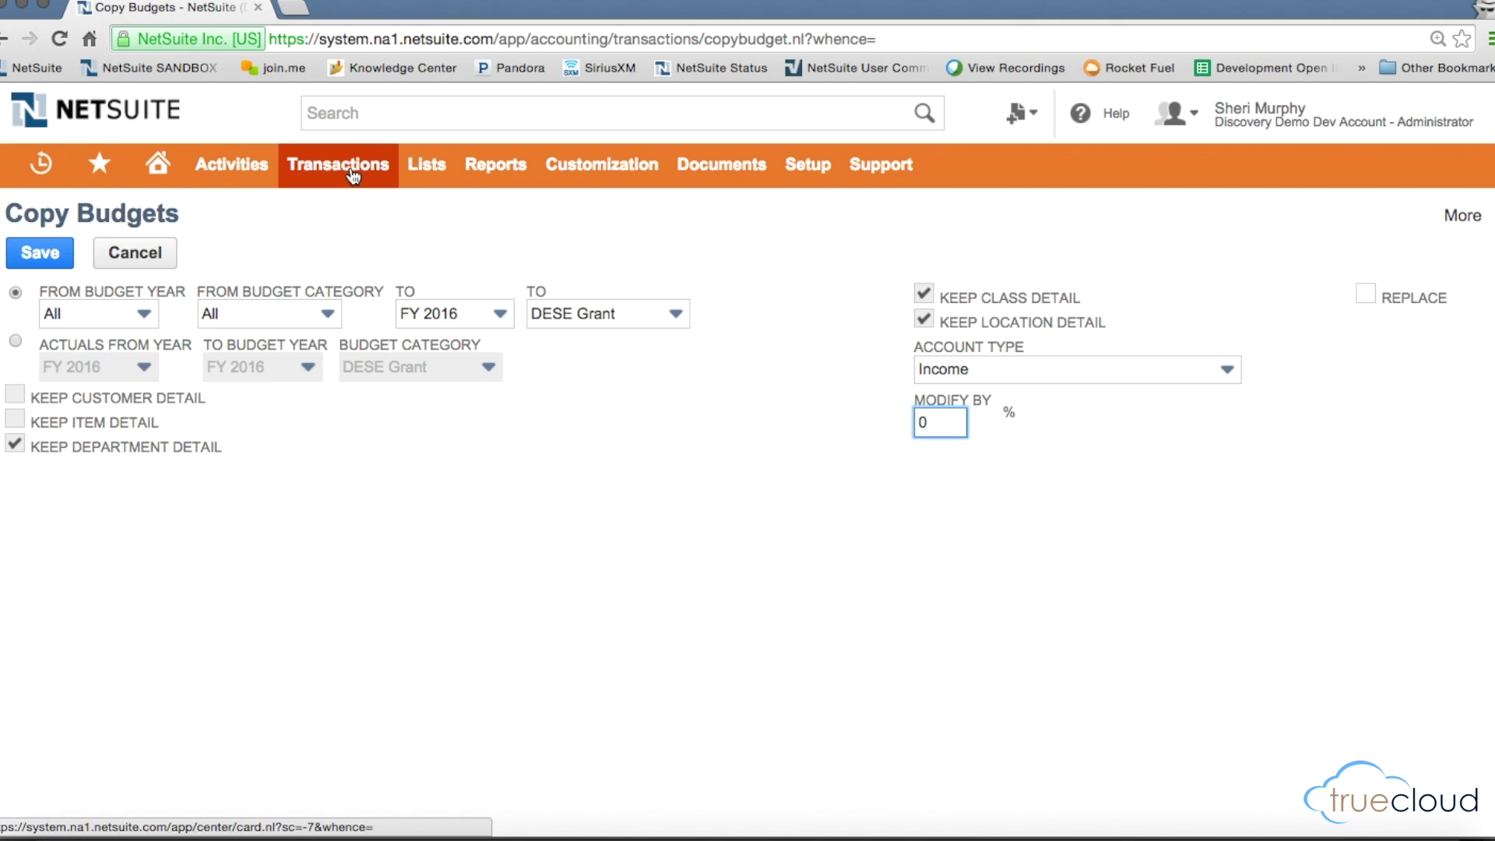
mouse_move(338, 164)
mouse_move(375, 682)
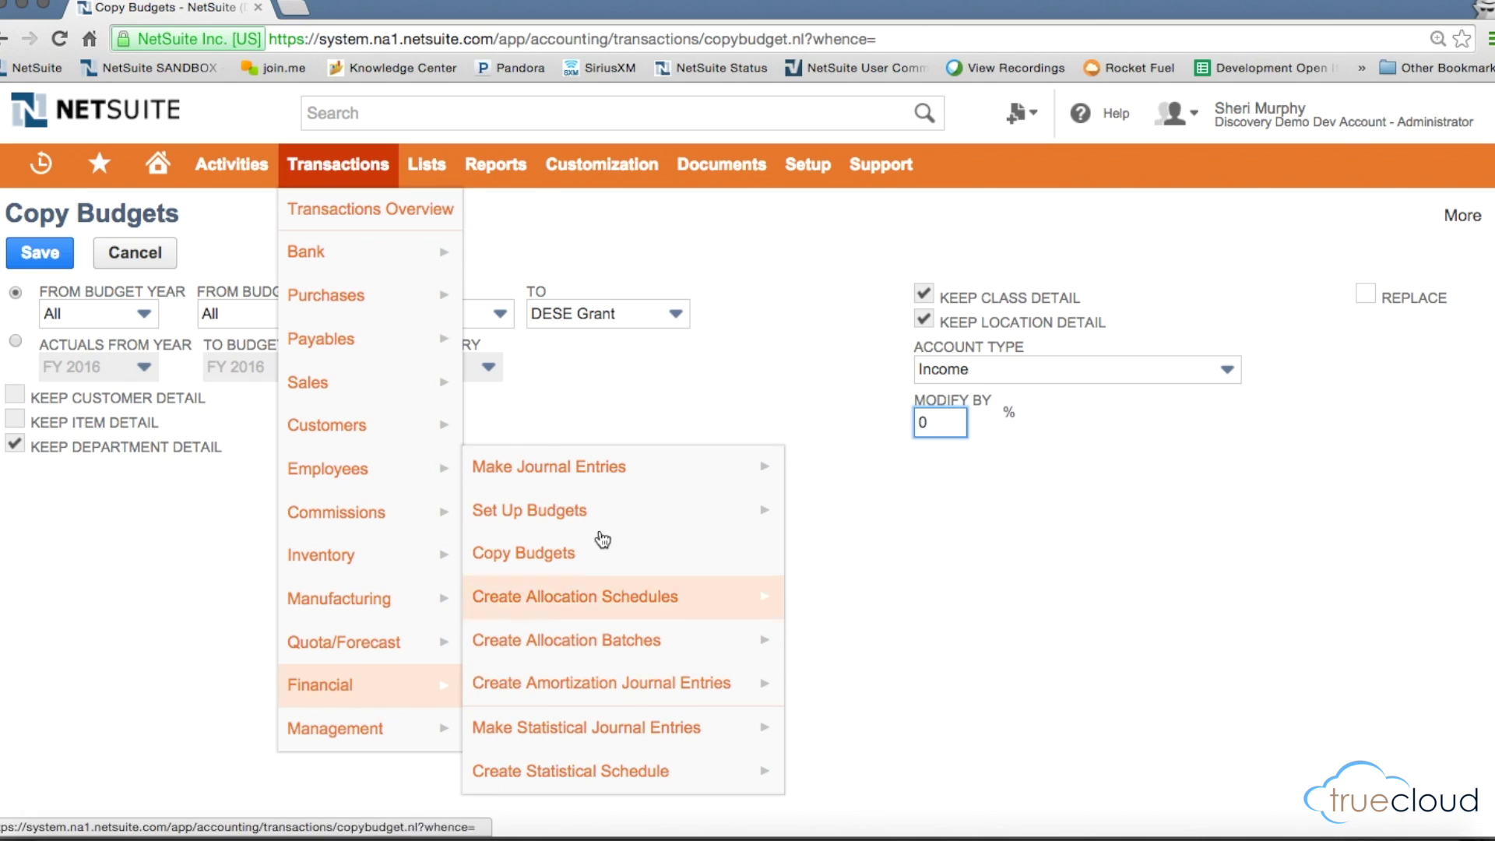
mouse_move(588, 516)
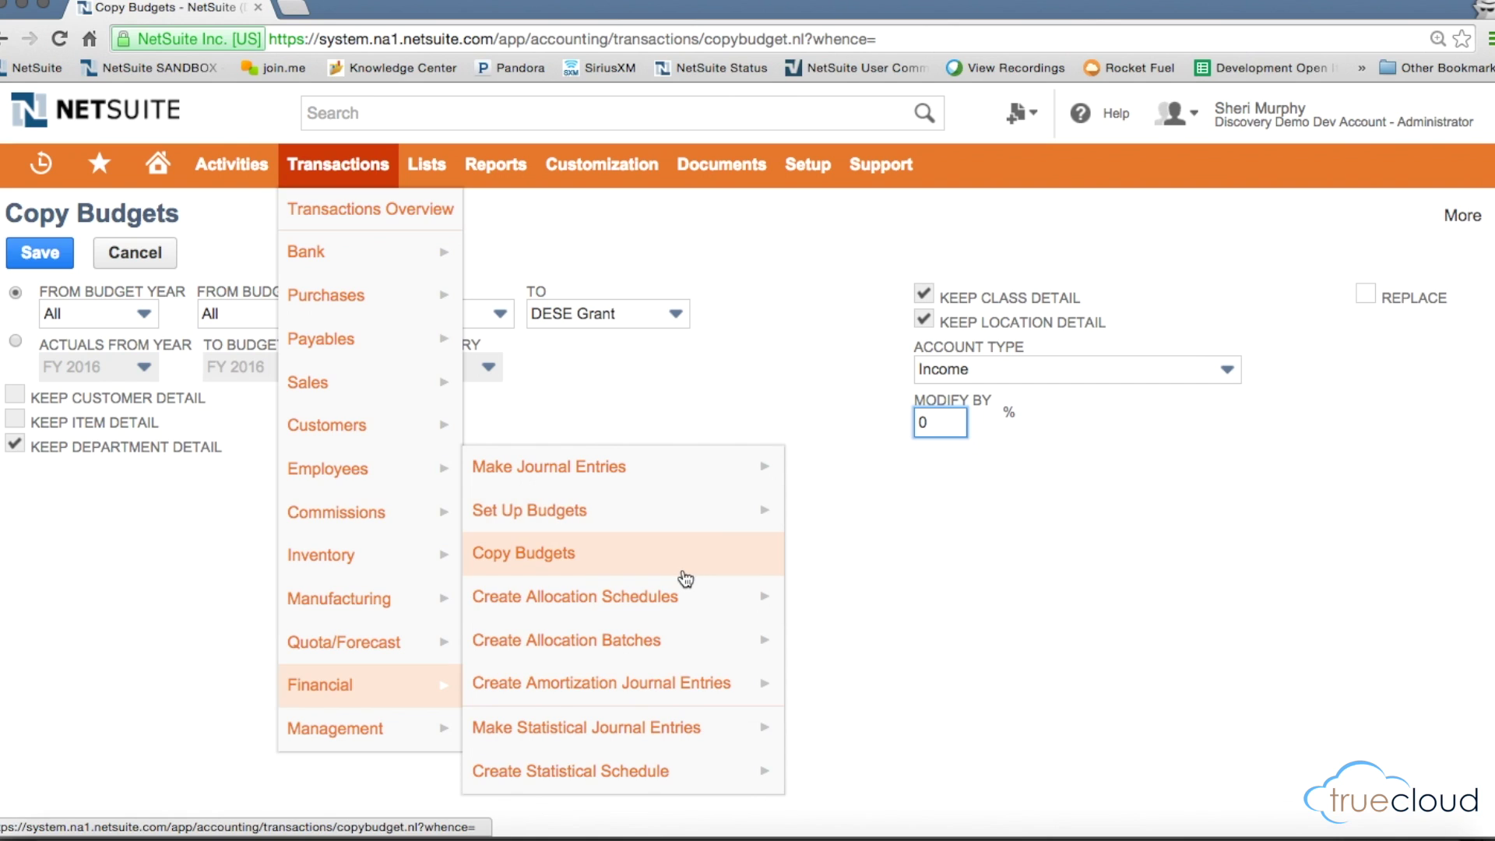
mouse_move(678, 683)
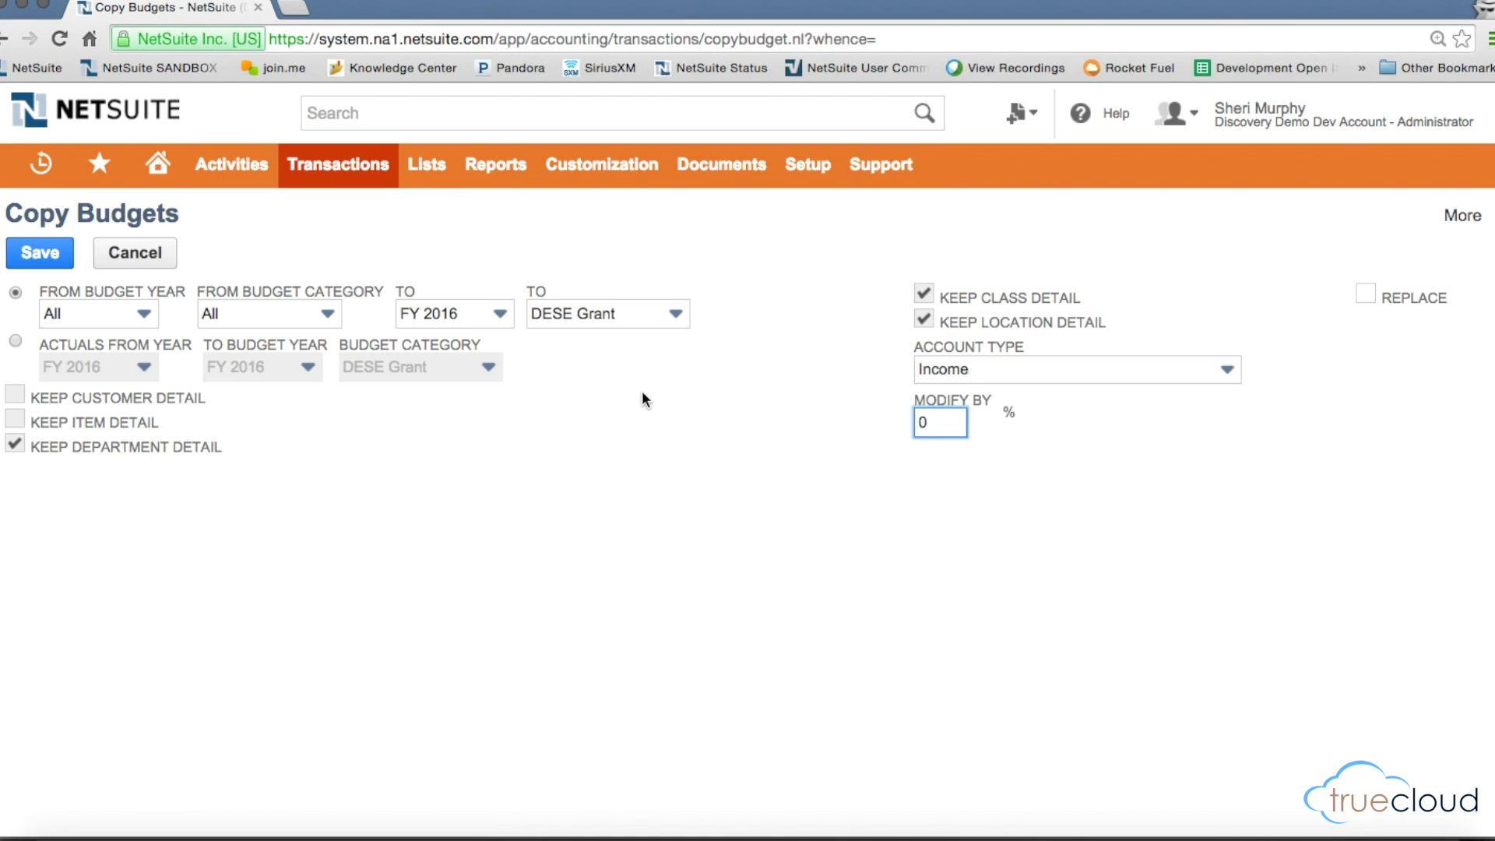
Step: Open a new check and browse the payee list and its entity type filter without choosing a payee
mouse_move(366, 246)
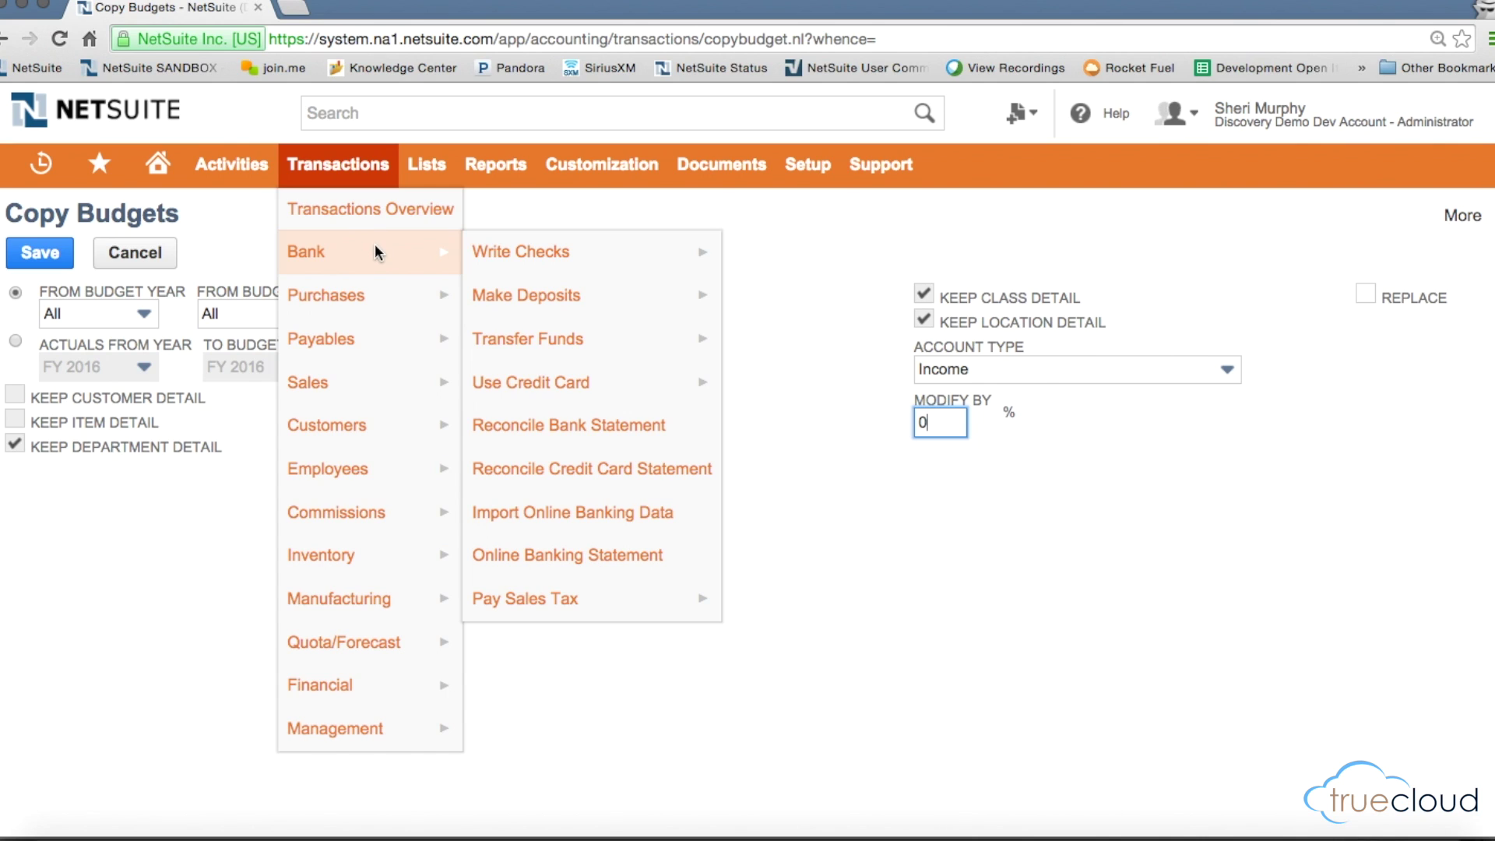
click(518, 251)
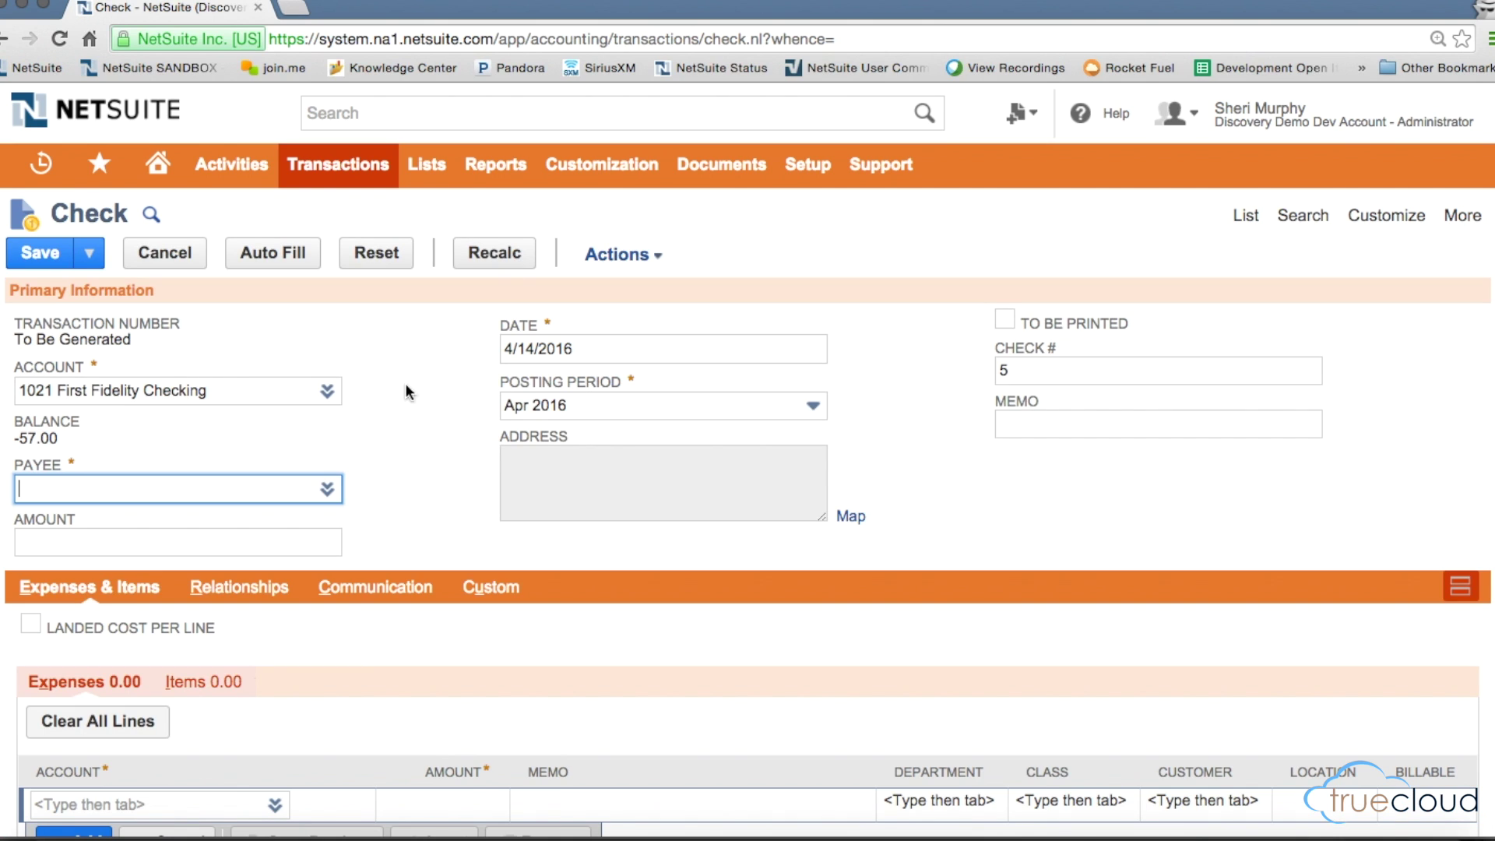
click(328, 489)
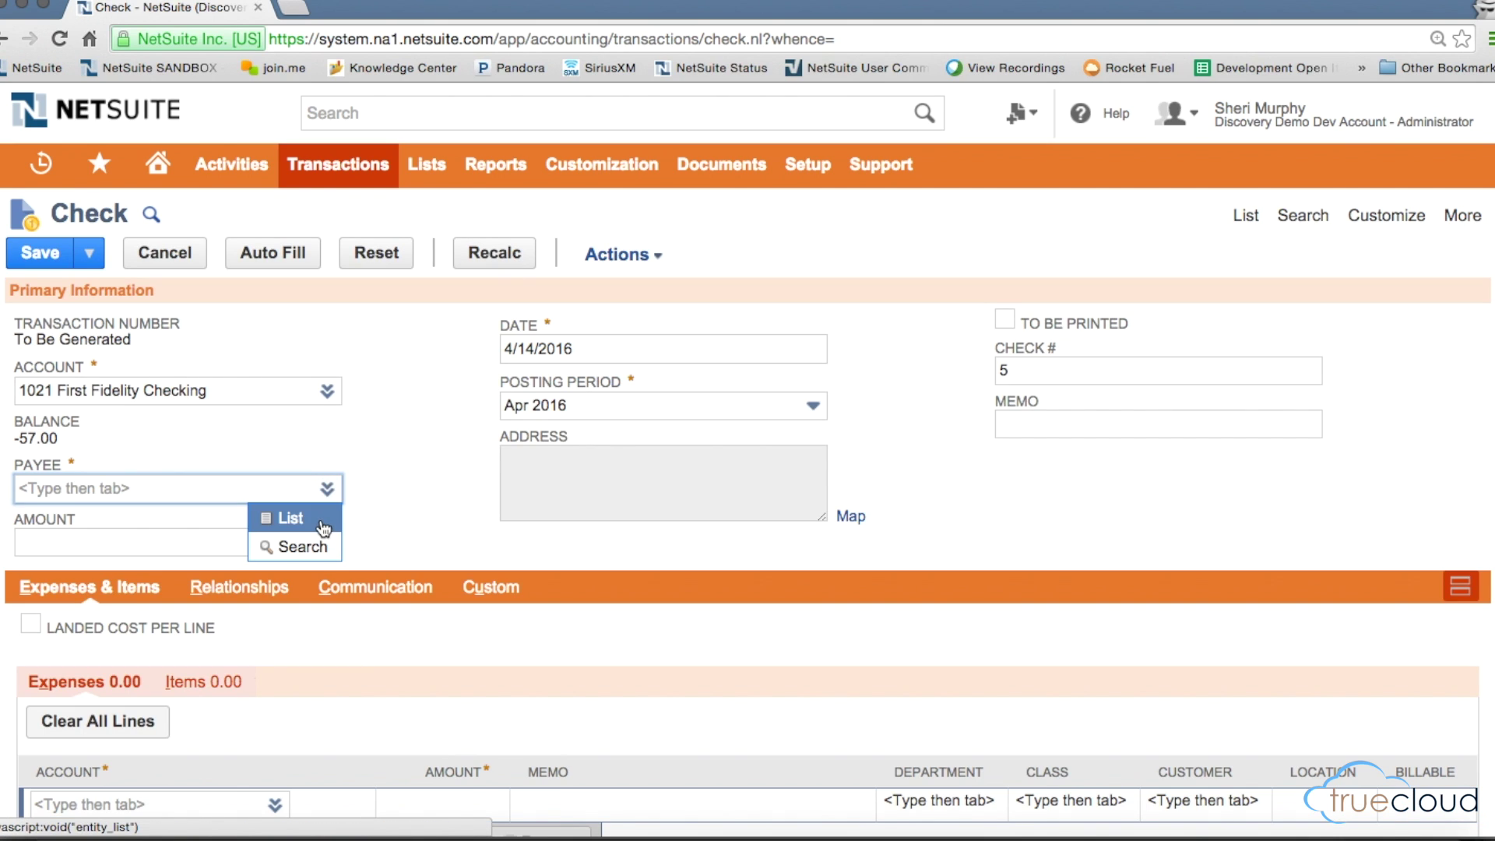
click(320, 519)
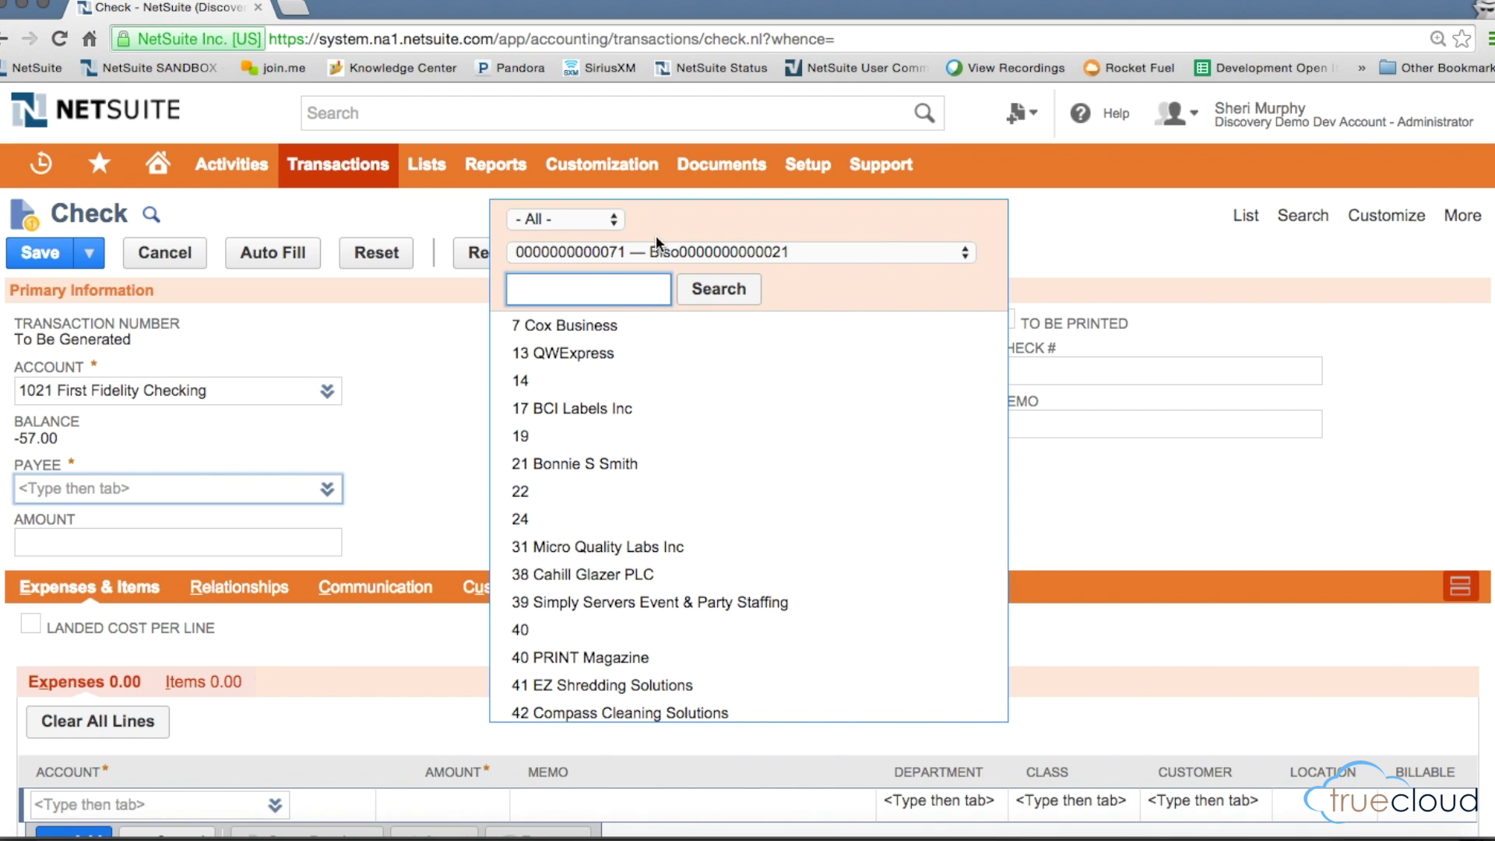
click(612, 221)
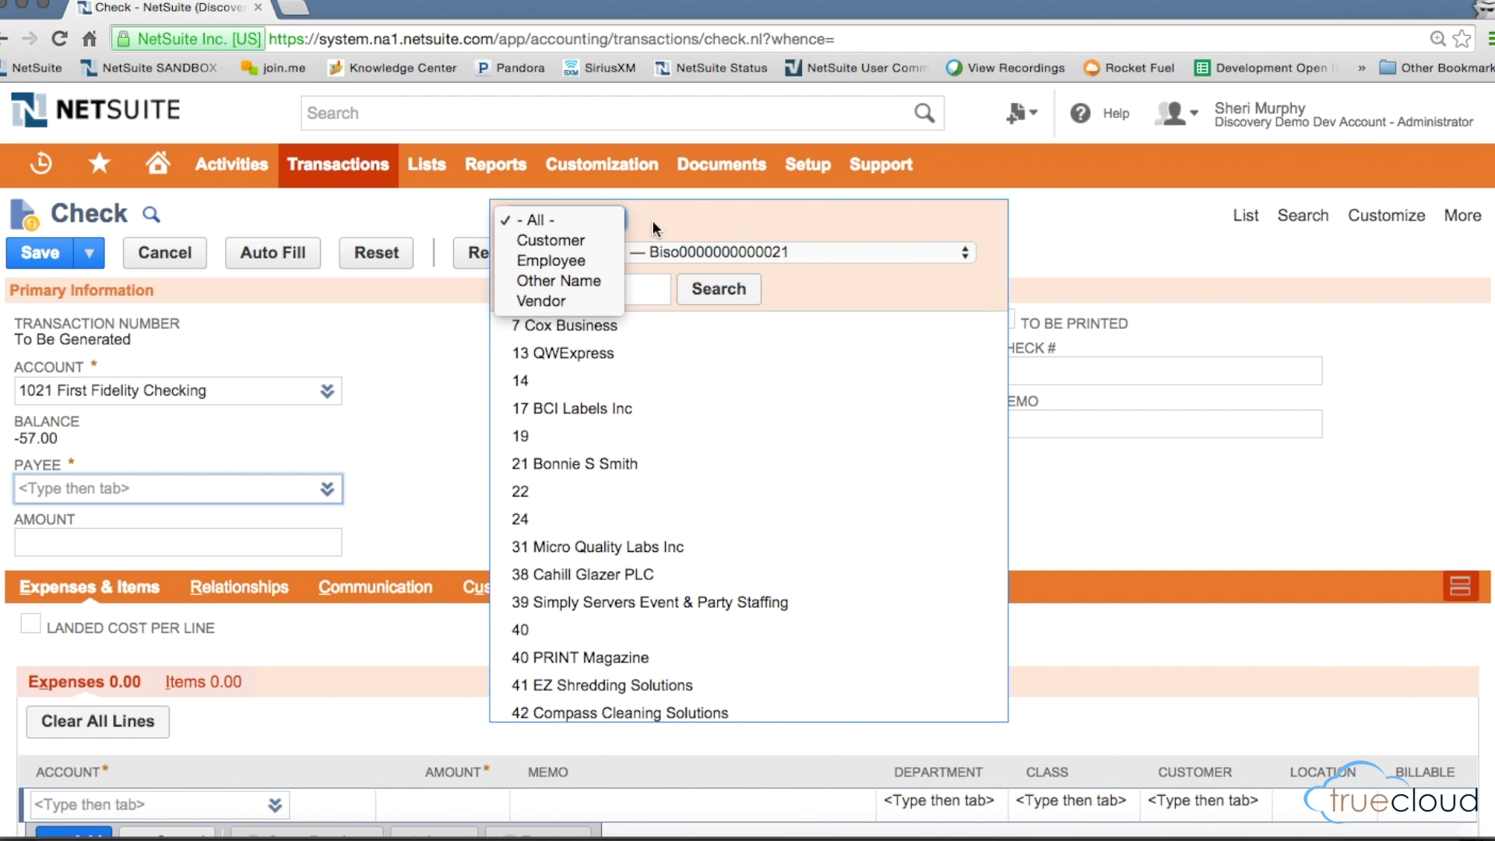
click(825, 326)
click(427, 338)
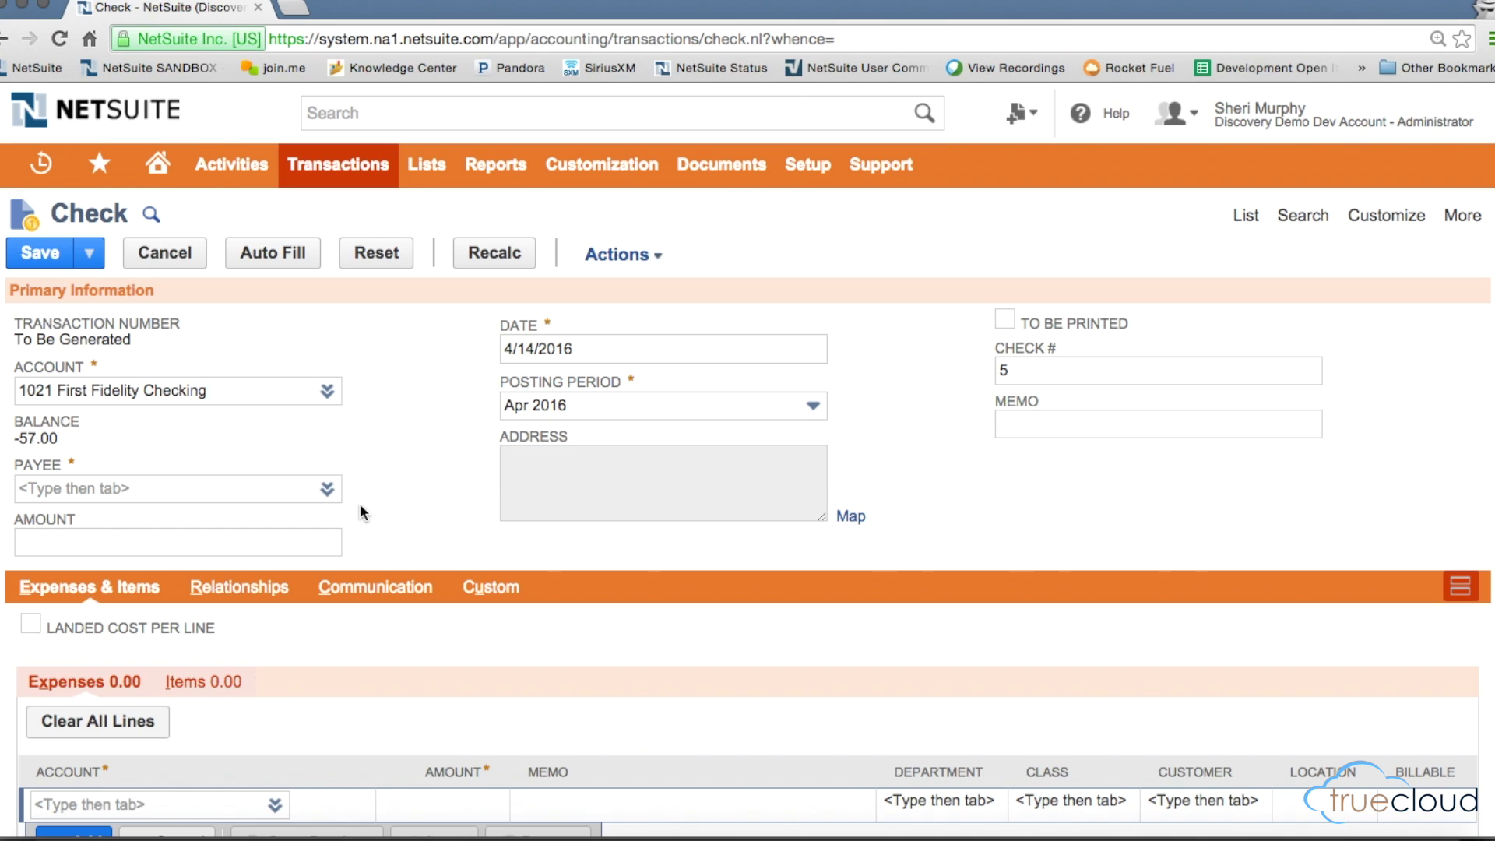
Step: Set the check's payee to MARC2 : ALLI1 and its check number to ACH ref # 123
click(85, 484)
click(84, 483)
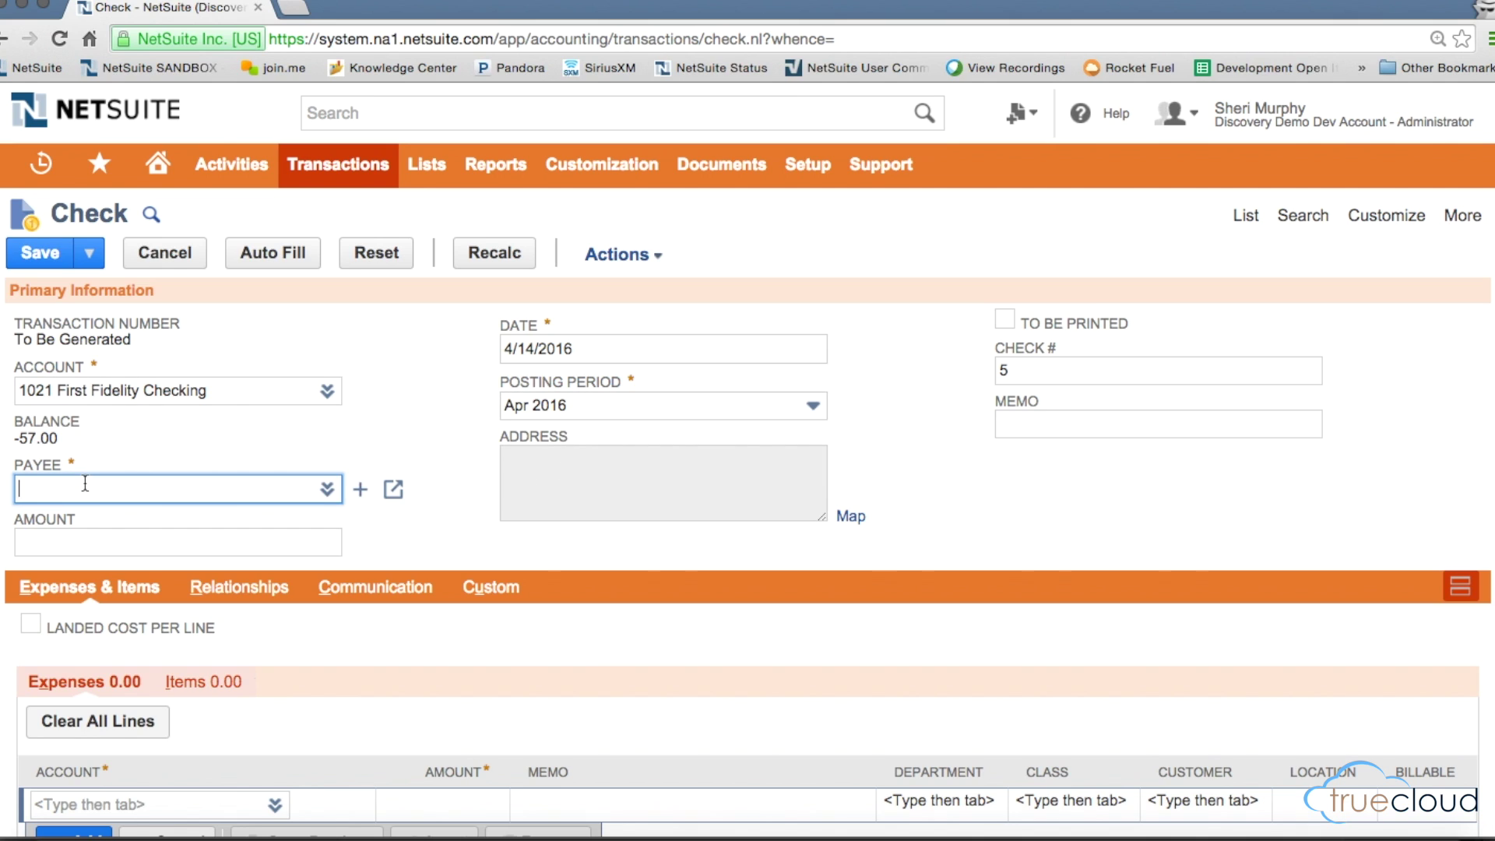
text(all)
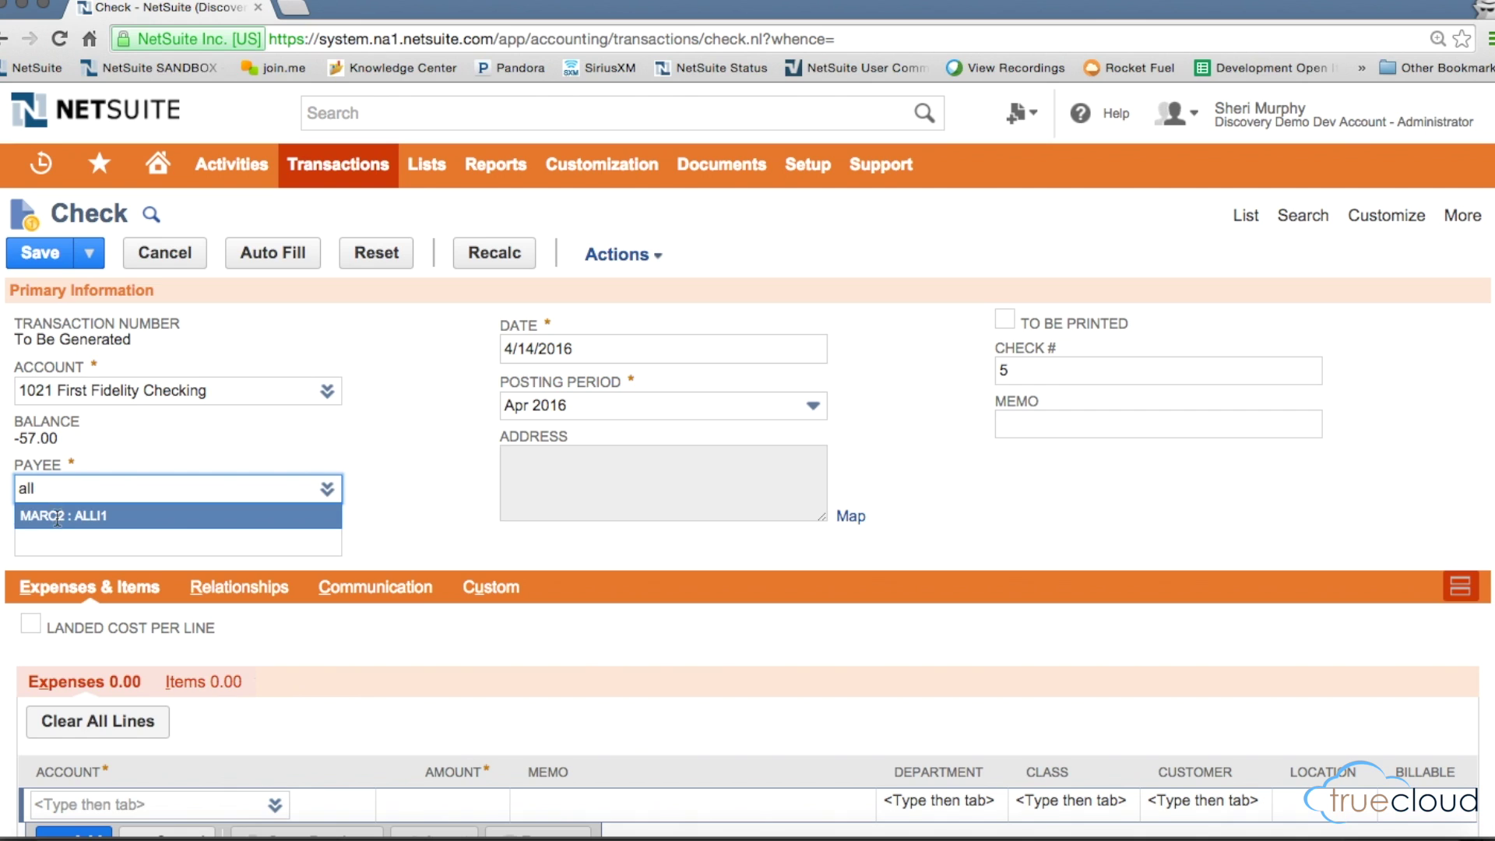
click(57, 515)
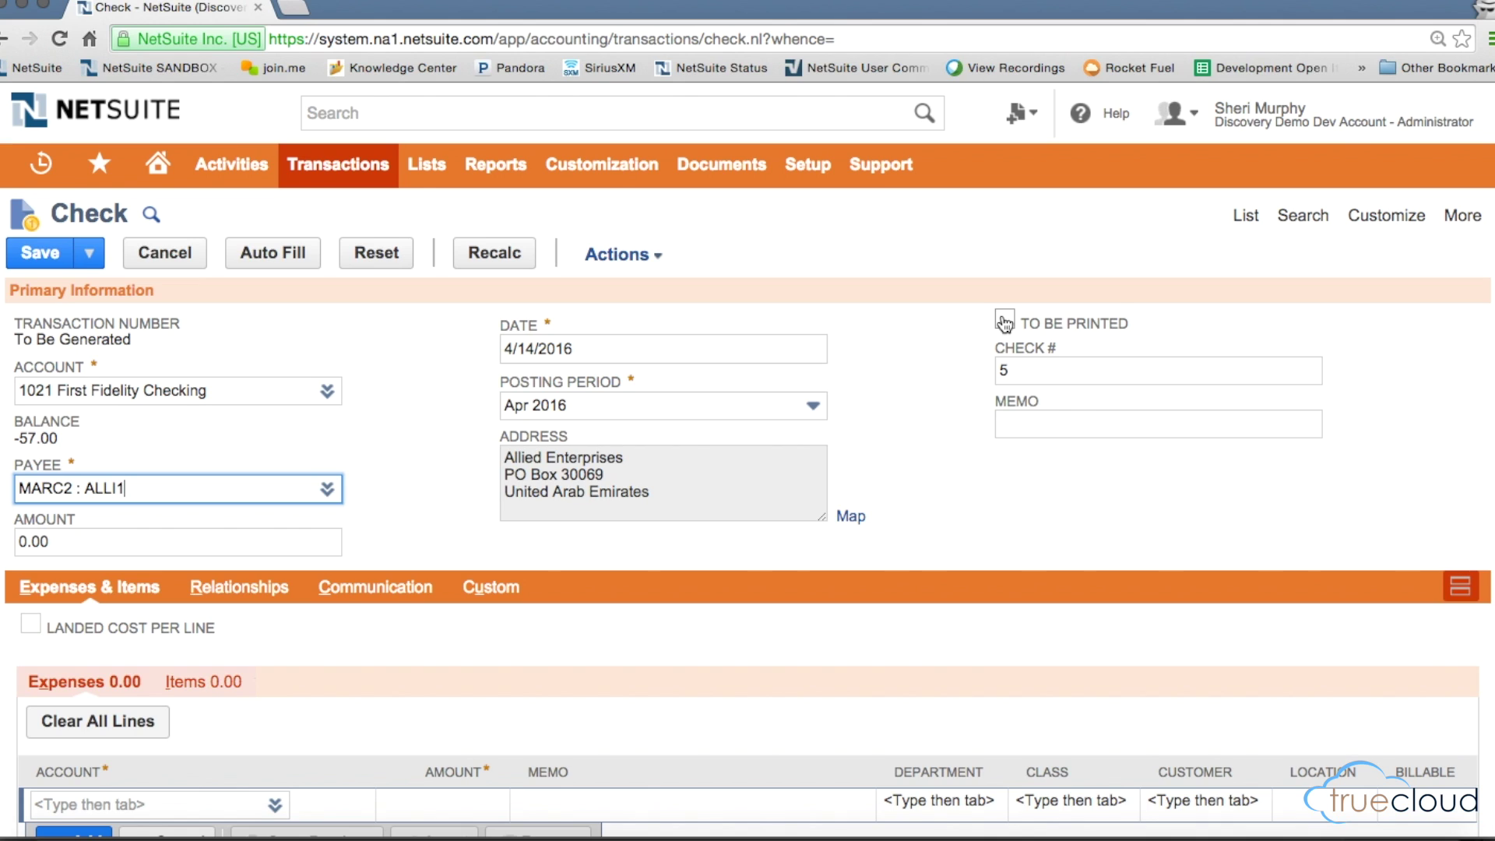
click(1017, 374)
key(BackSpace)
text(ACH)
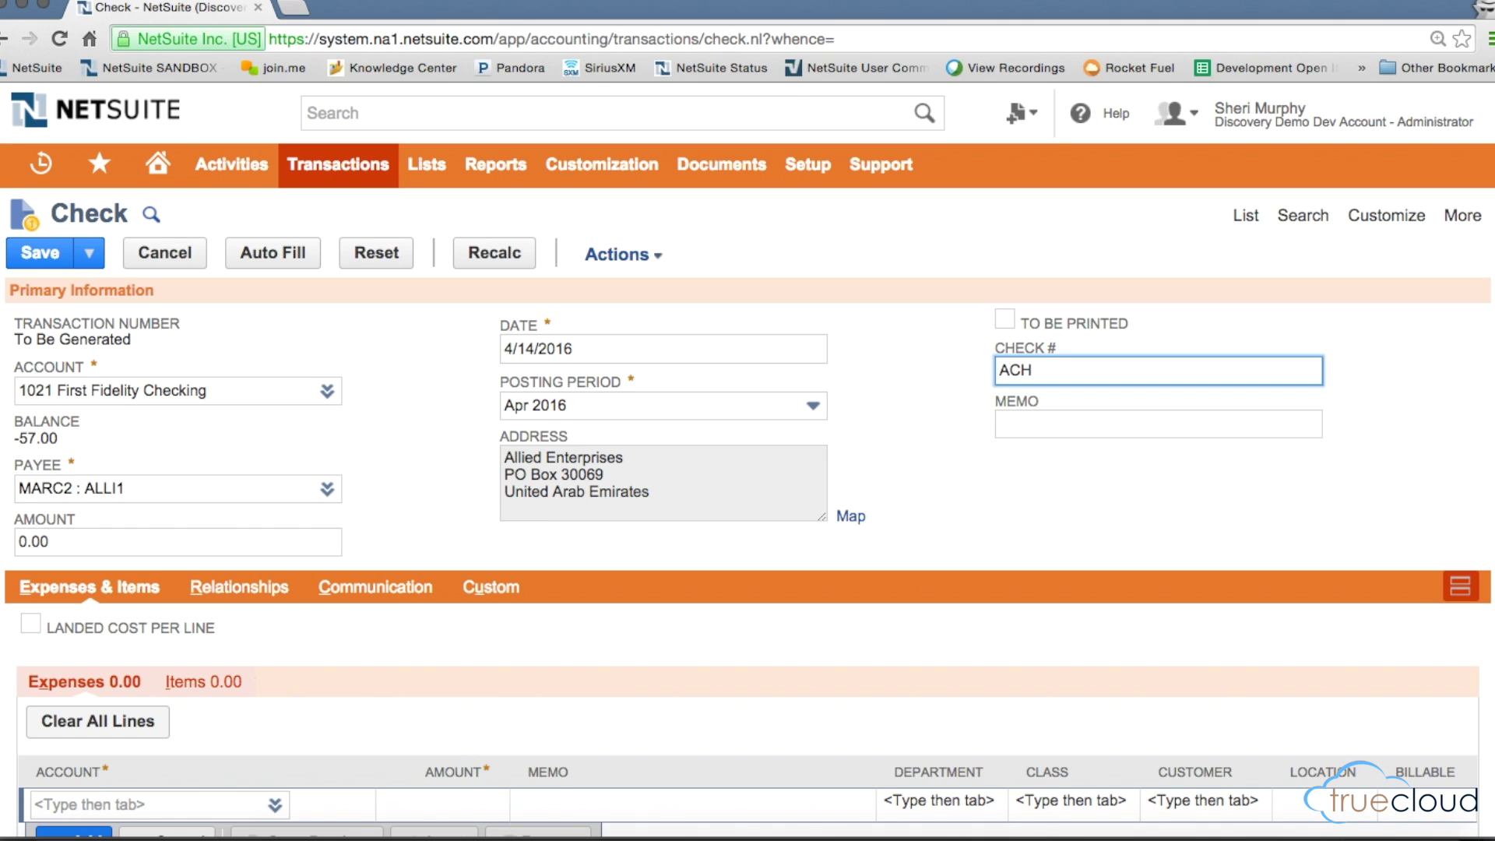
text( ref # 123)
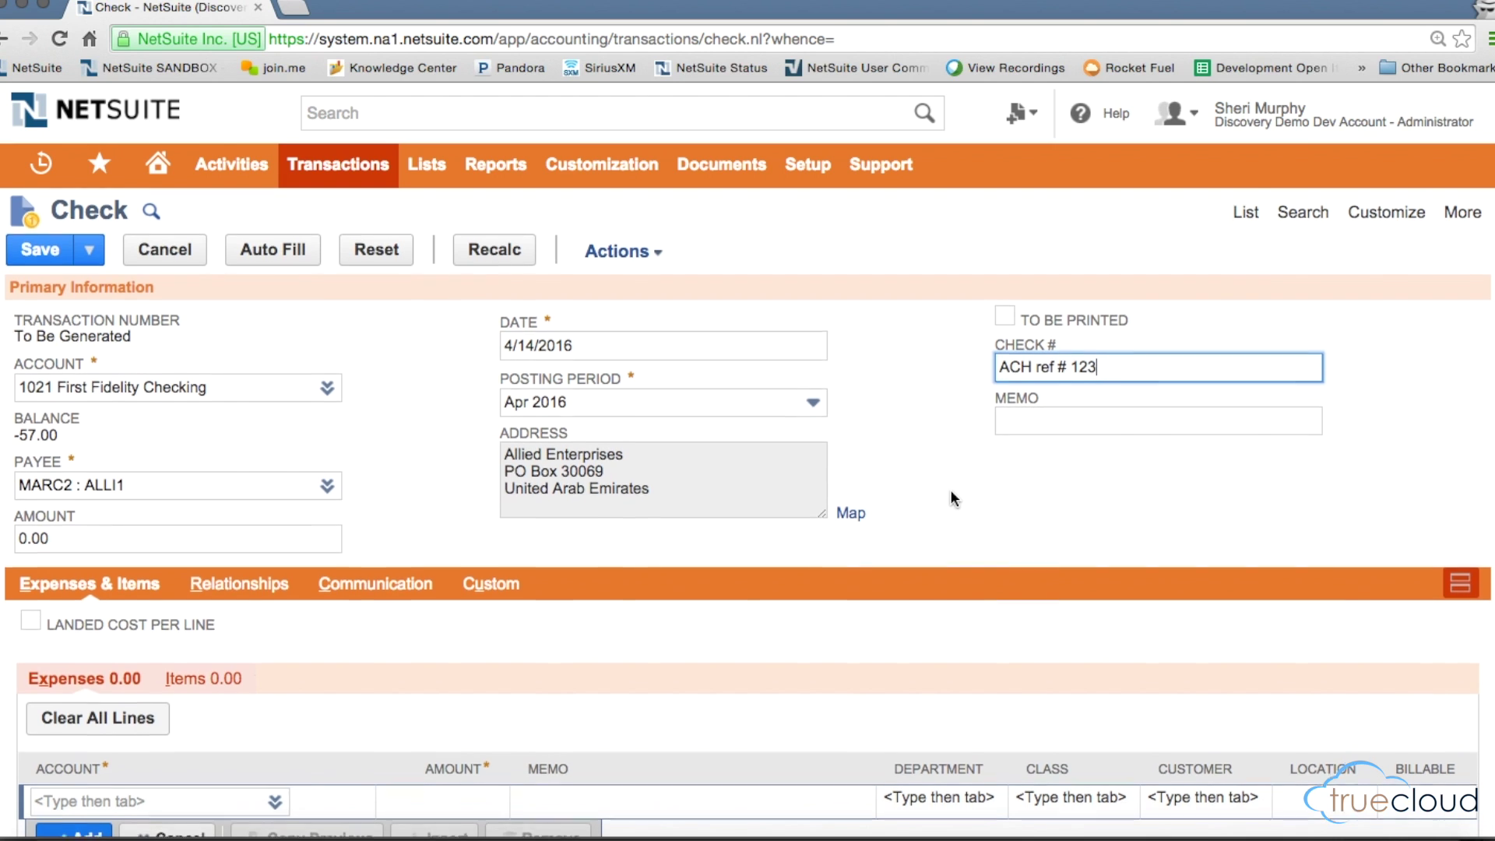
Step: Add an expense line of 100 for account 7860 Travel Expense to the check and save the check
scroll(950, 489, down, 2)
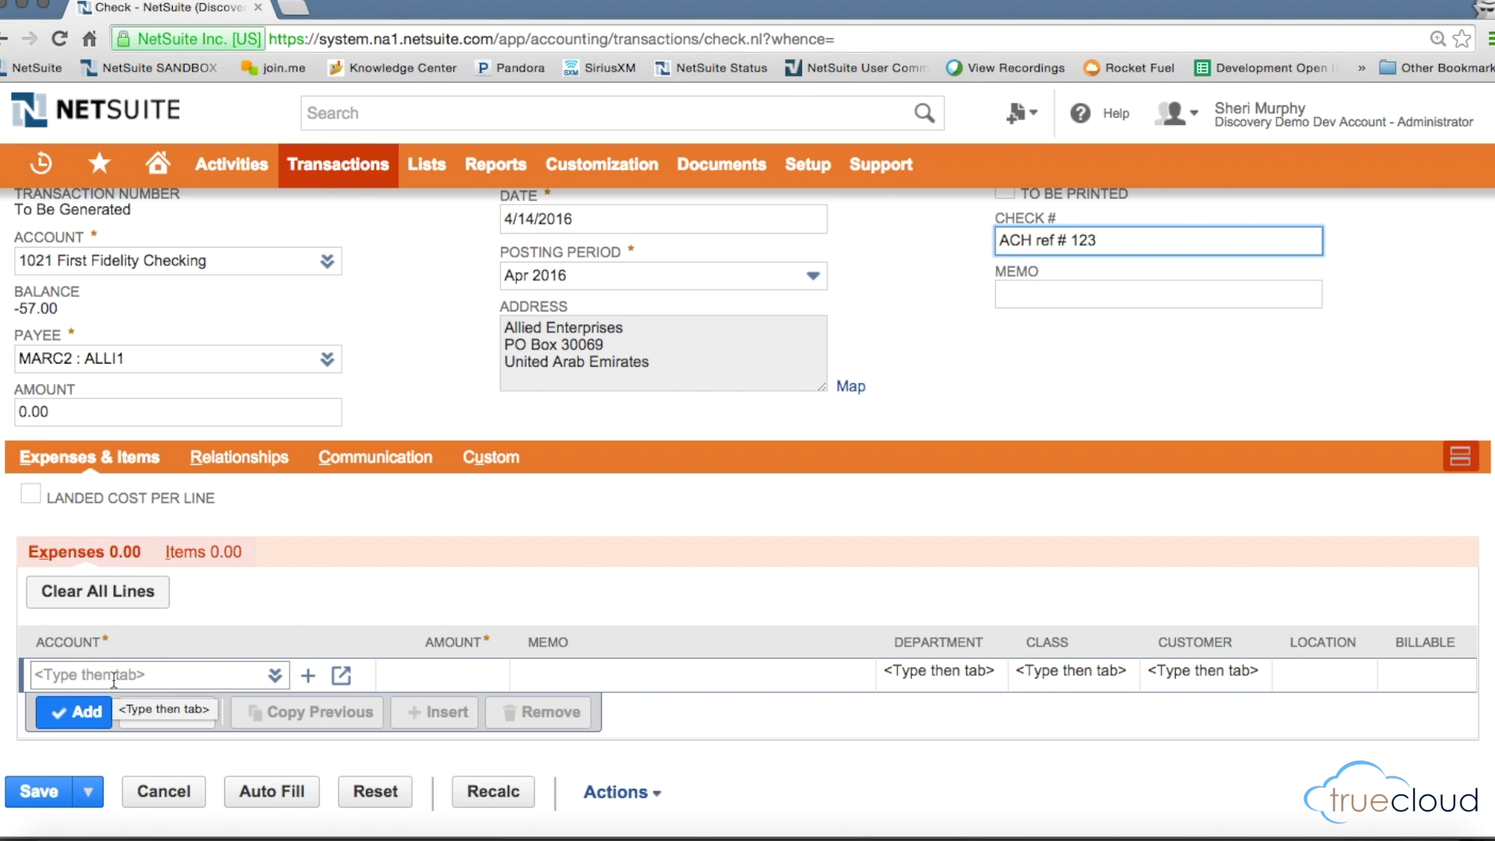
click(193, 551)
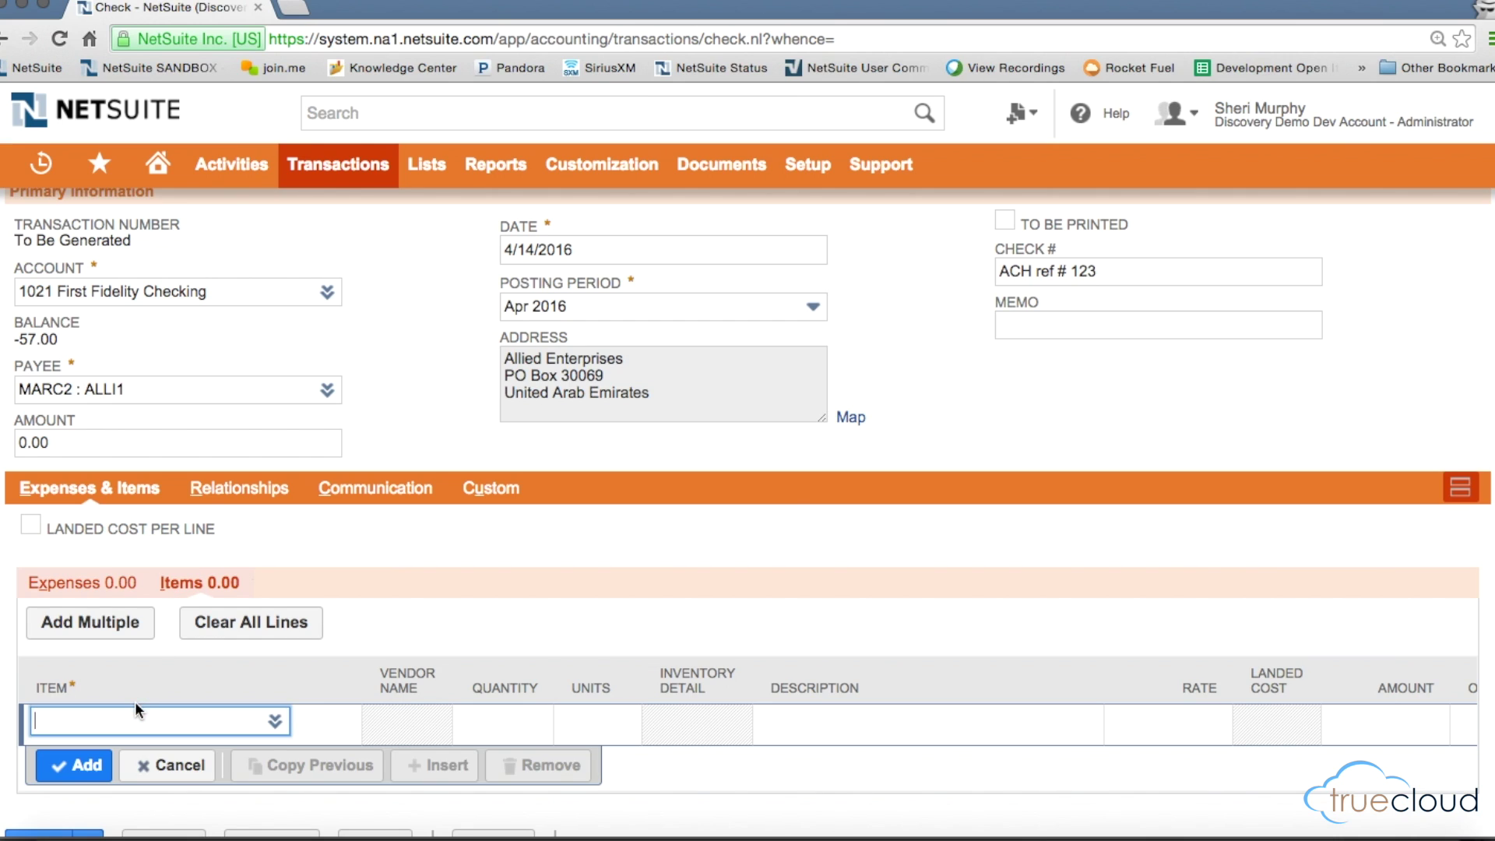
click(102, 586)
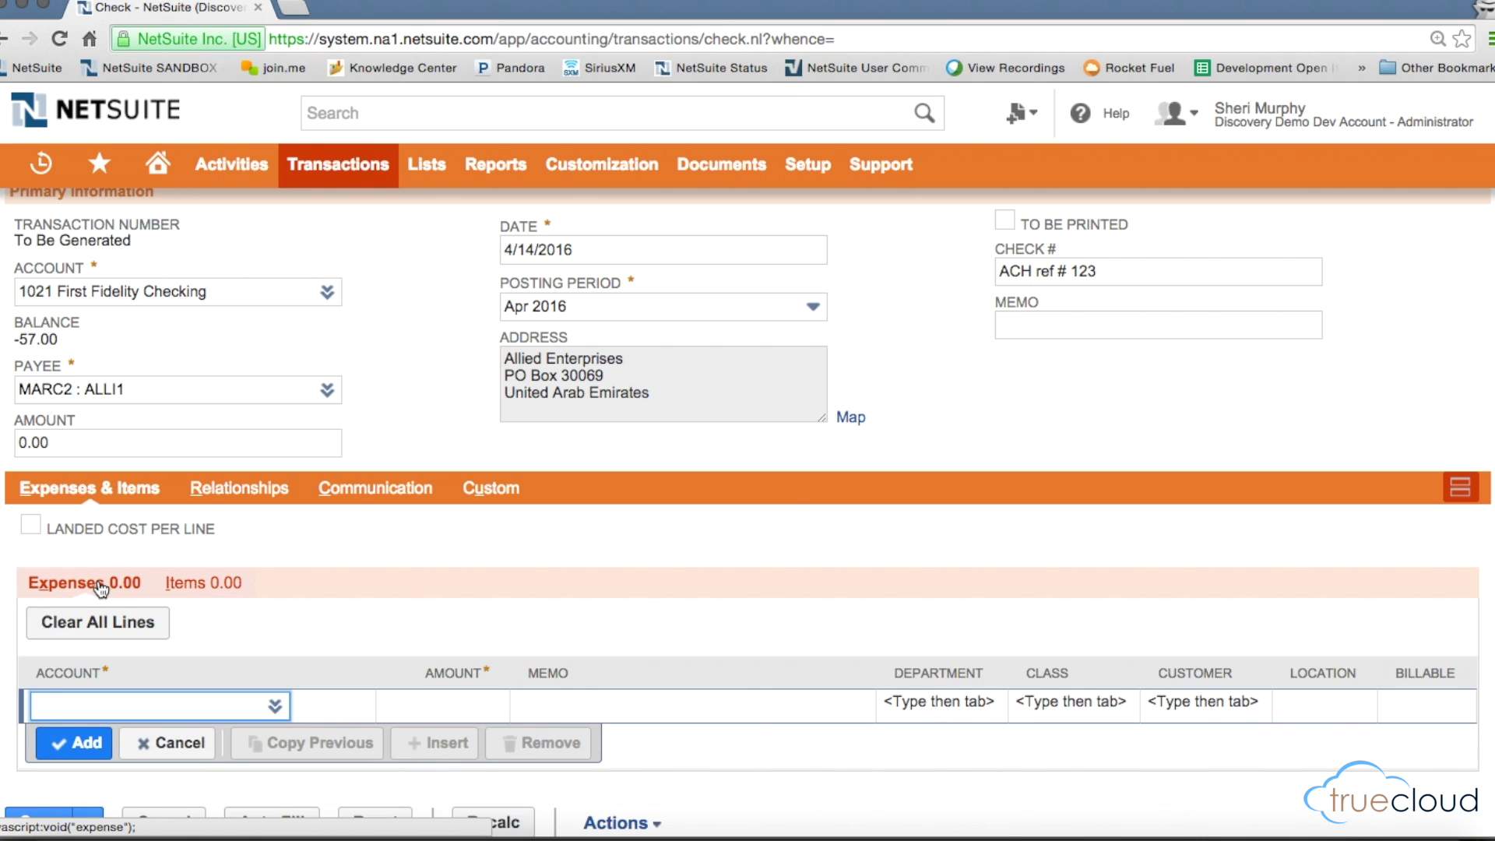
text(%)
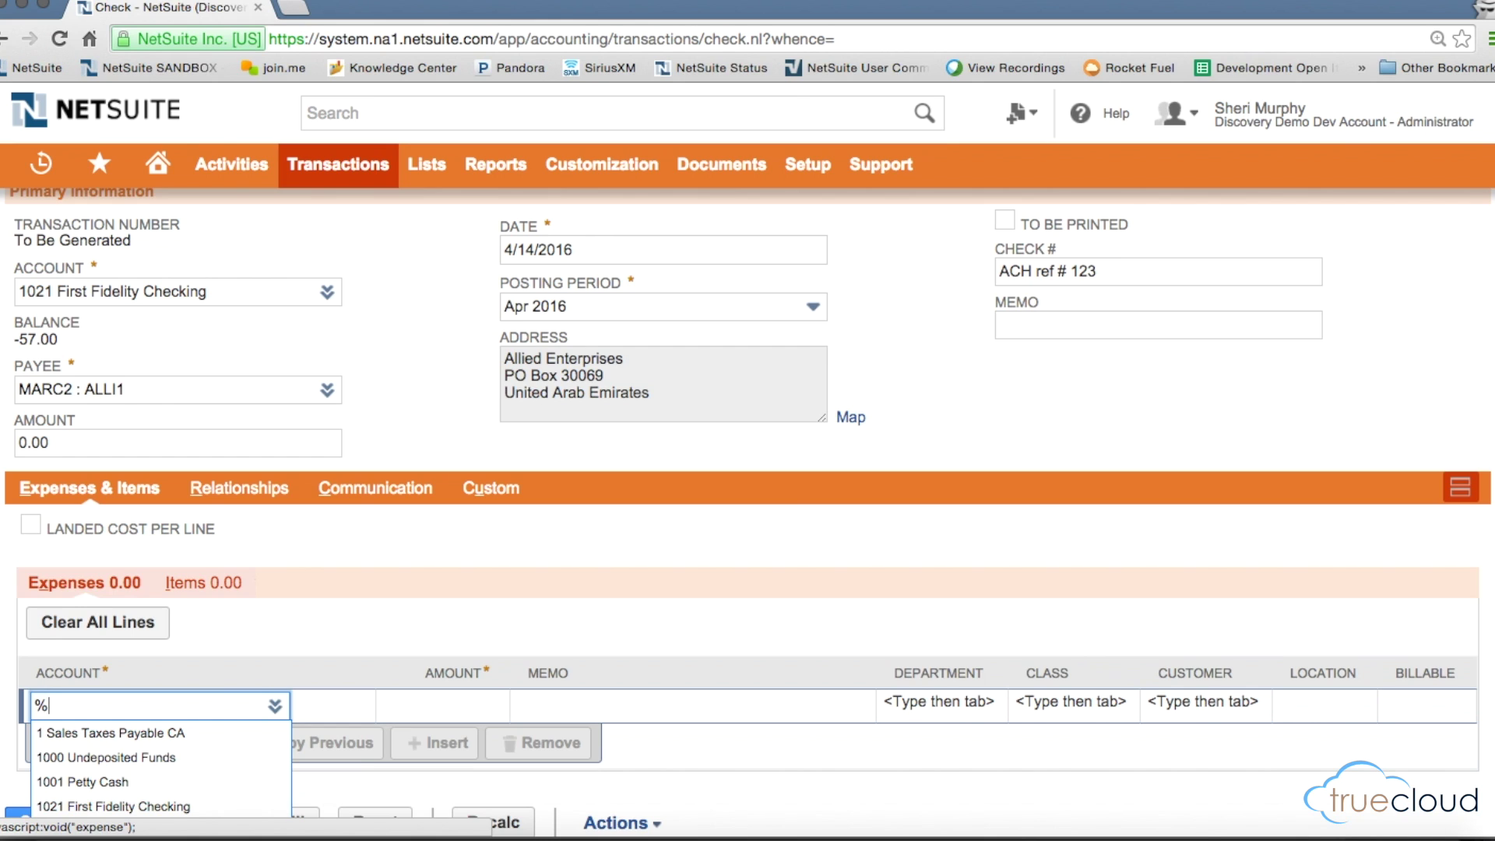
text(exp)
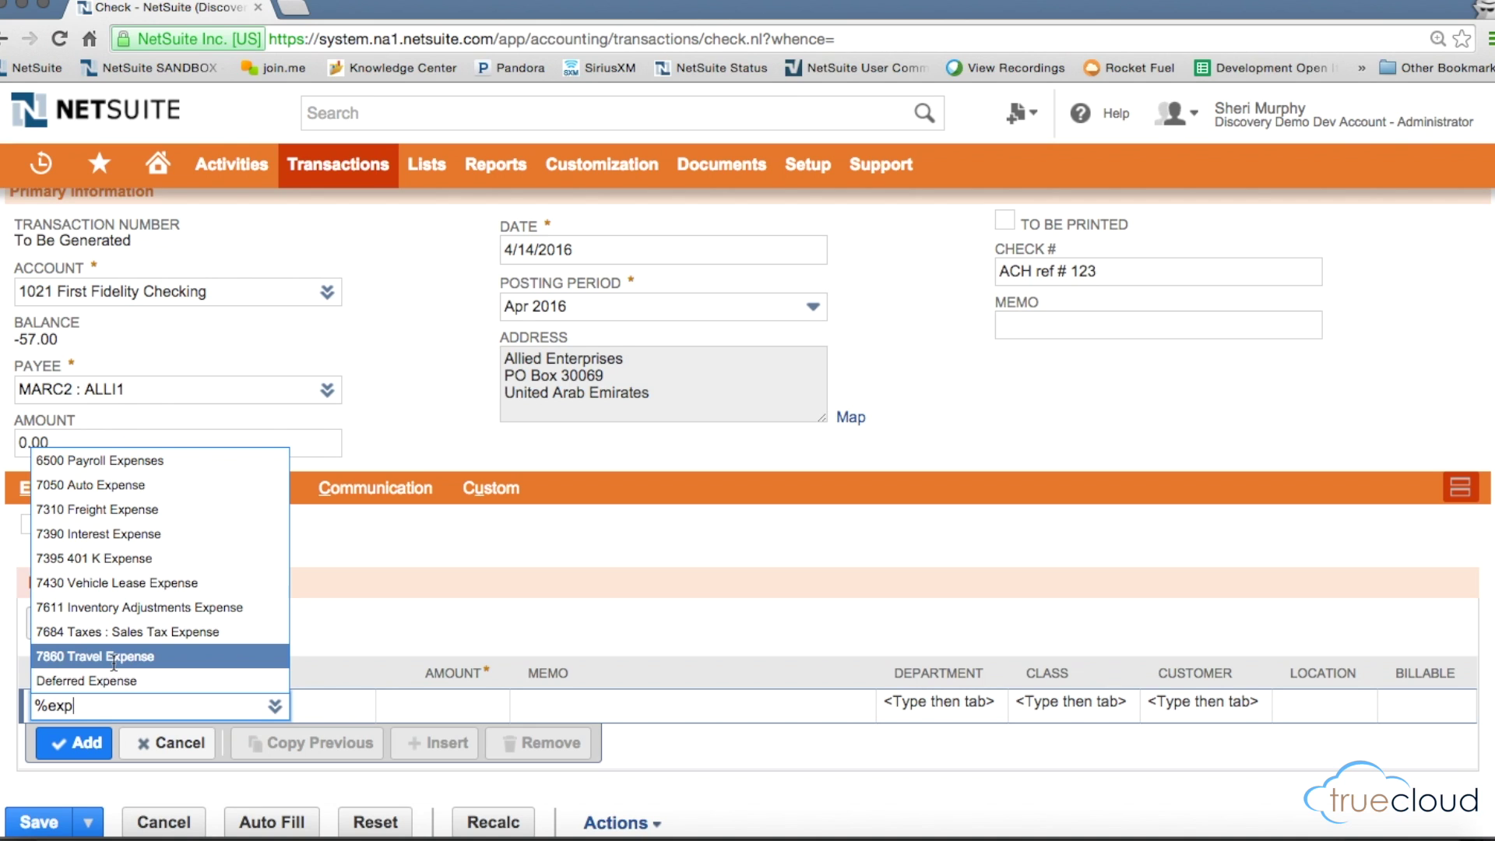
click(114, 656)
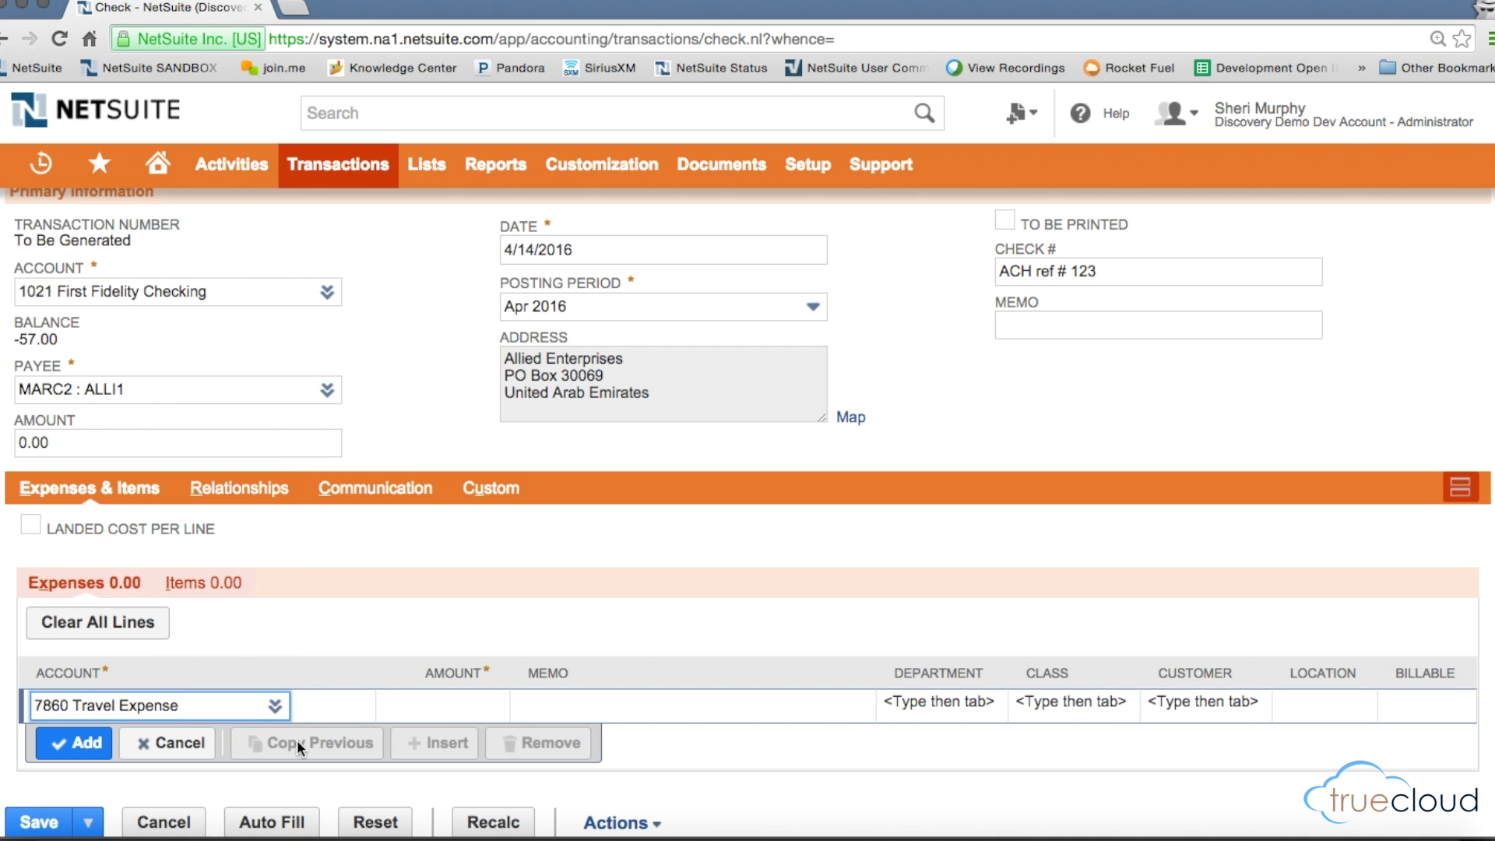
click(432, 703)
text(10)
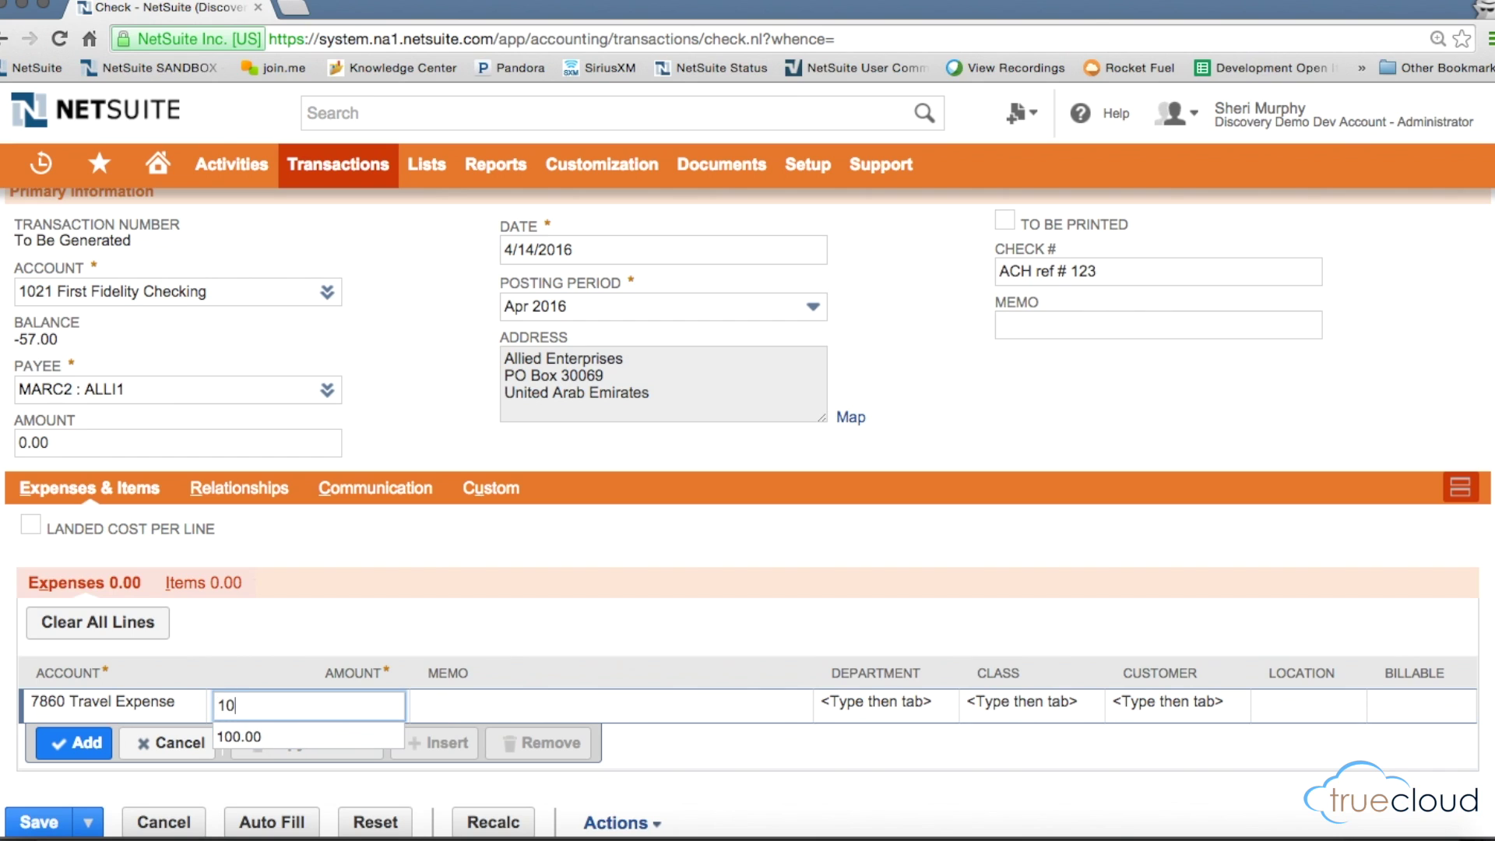
text(0)
click(88, 740)
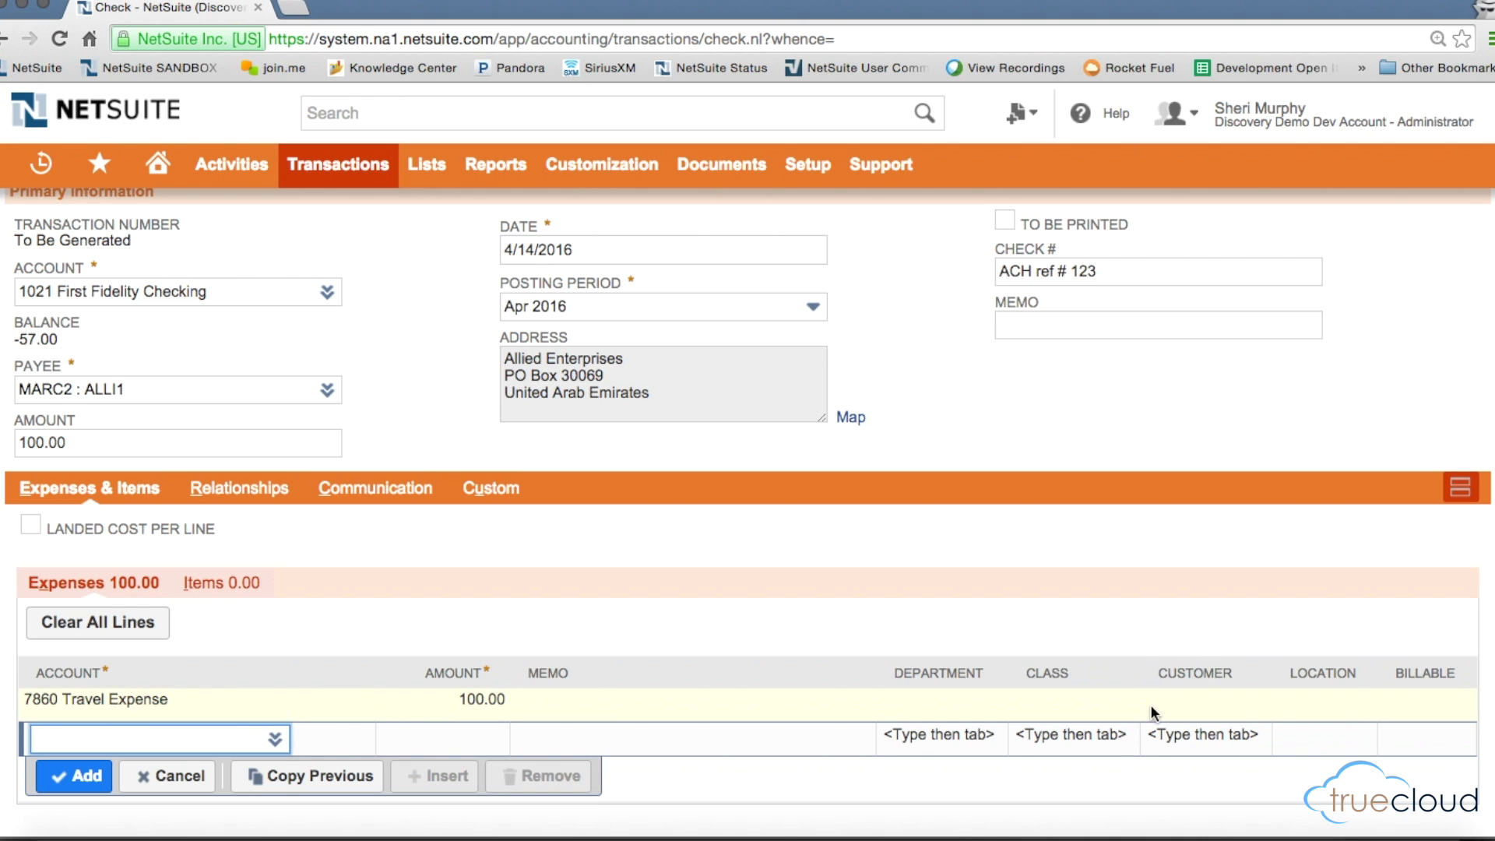
scroll(702, 618, up, 3)
click(62, 263)
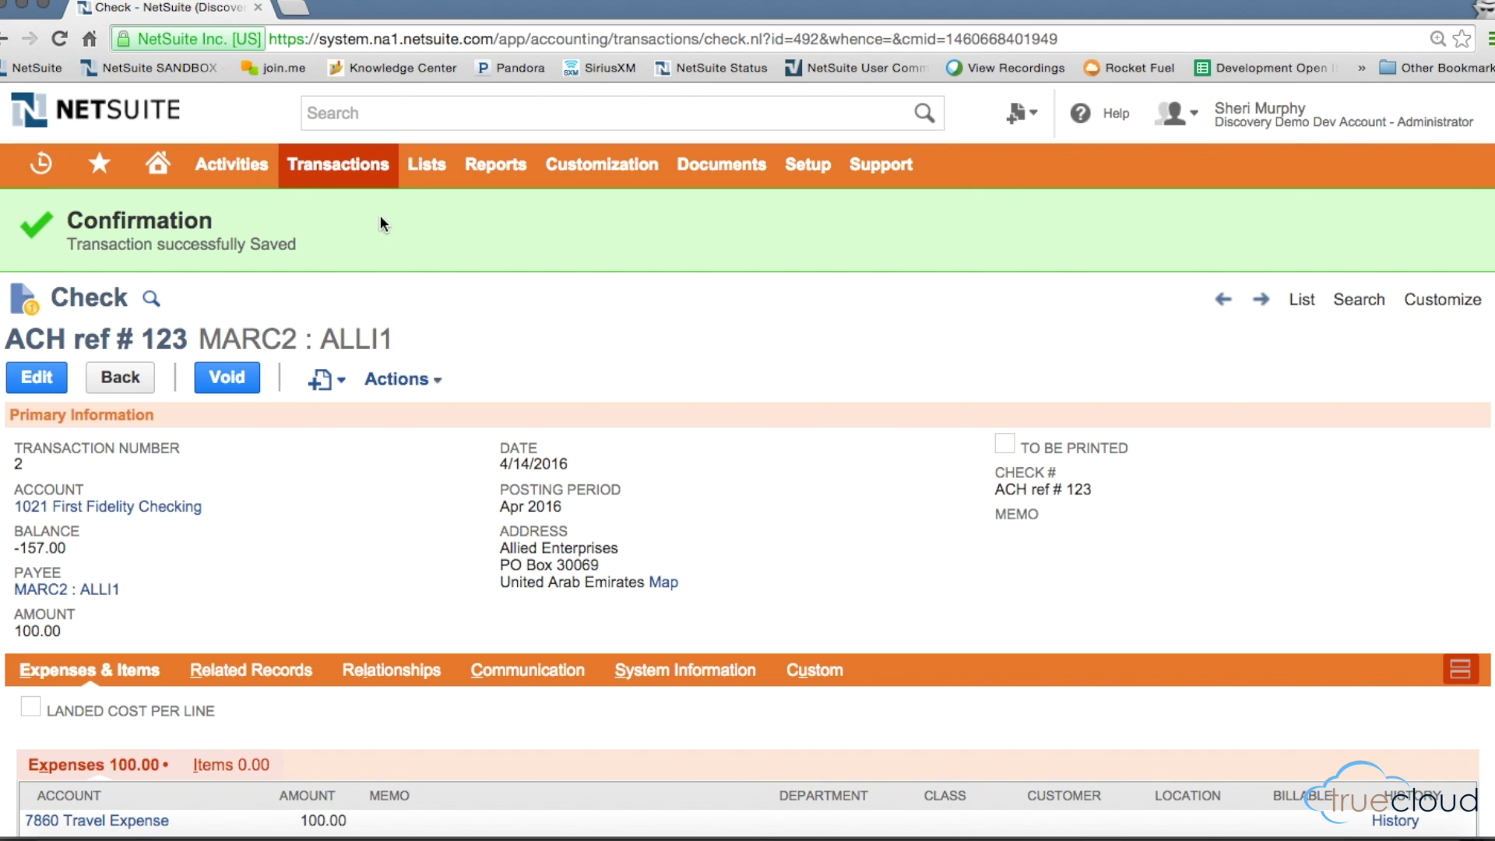
Step: Open a new bank deposit and review its account field and its Payments, Other Deposits and Cash Back sections
mouse_move(381, 175)
mouse_move(374, 246)
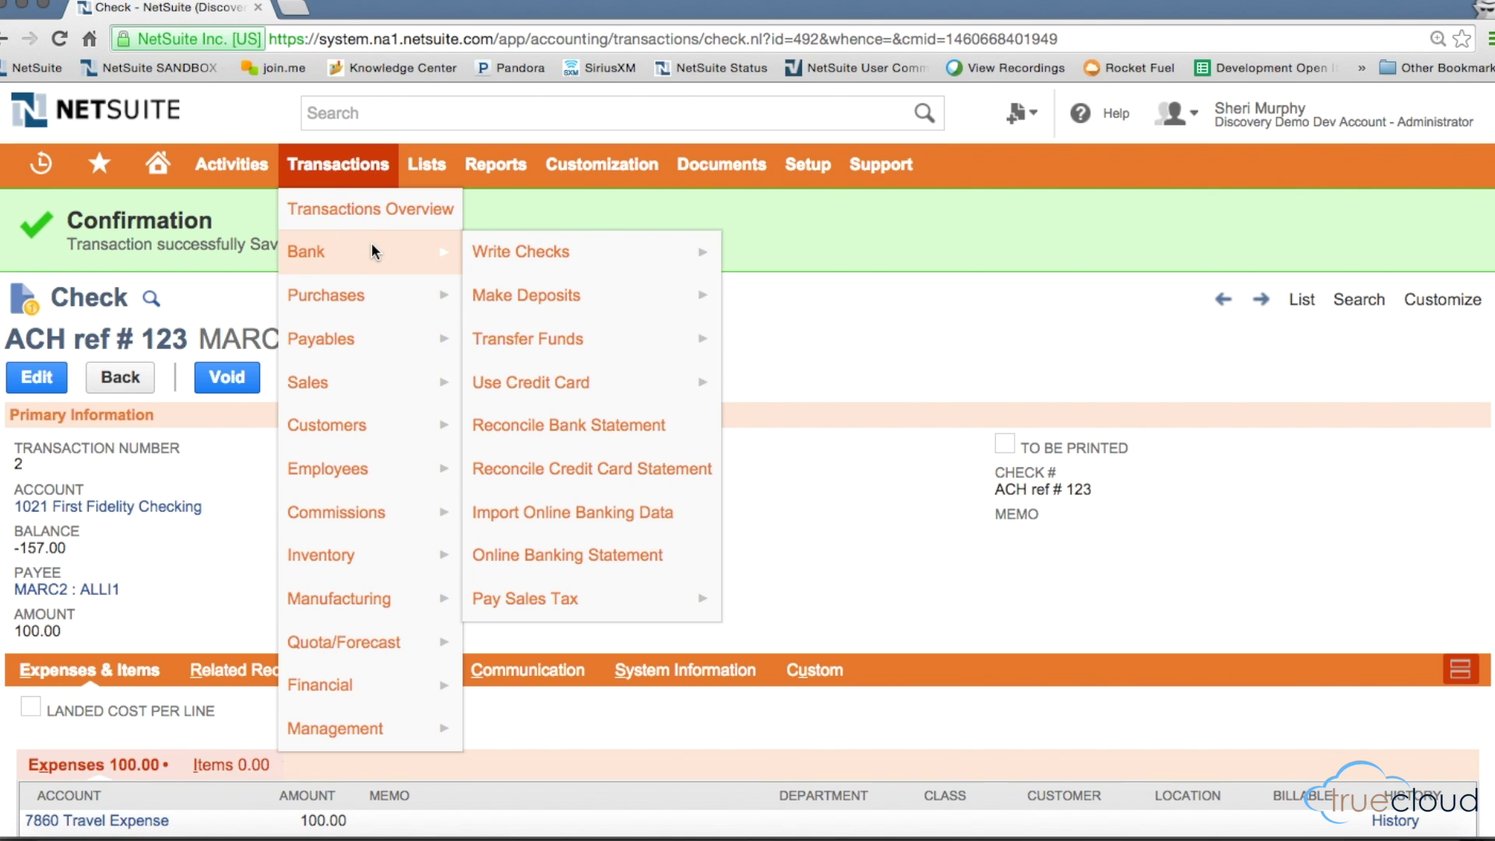
click(541, 298)
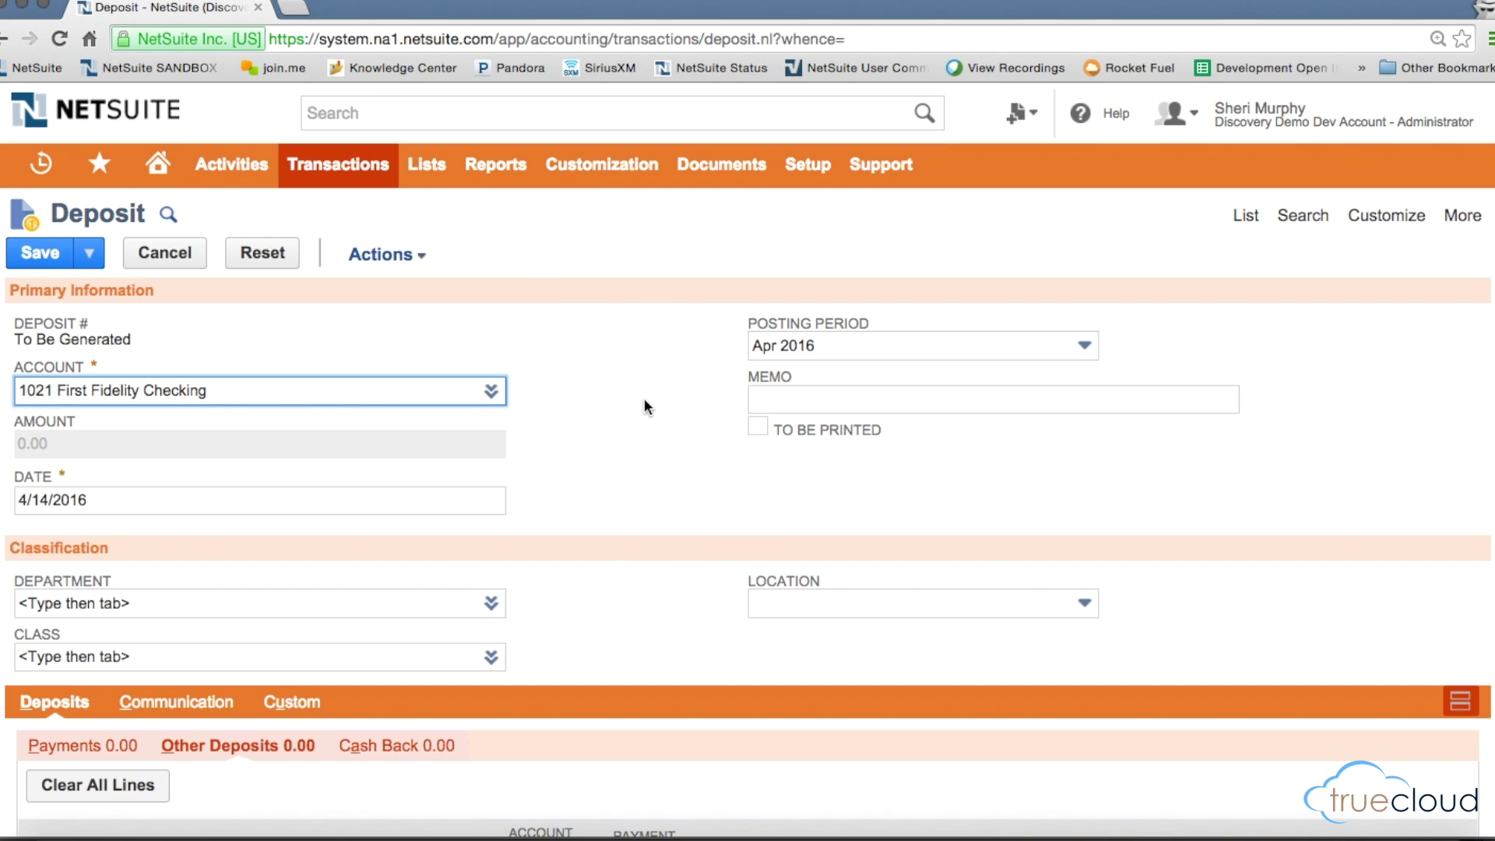
scroll(643, 399, down, 3)
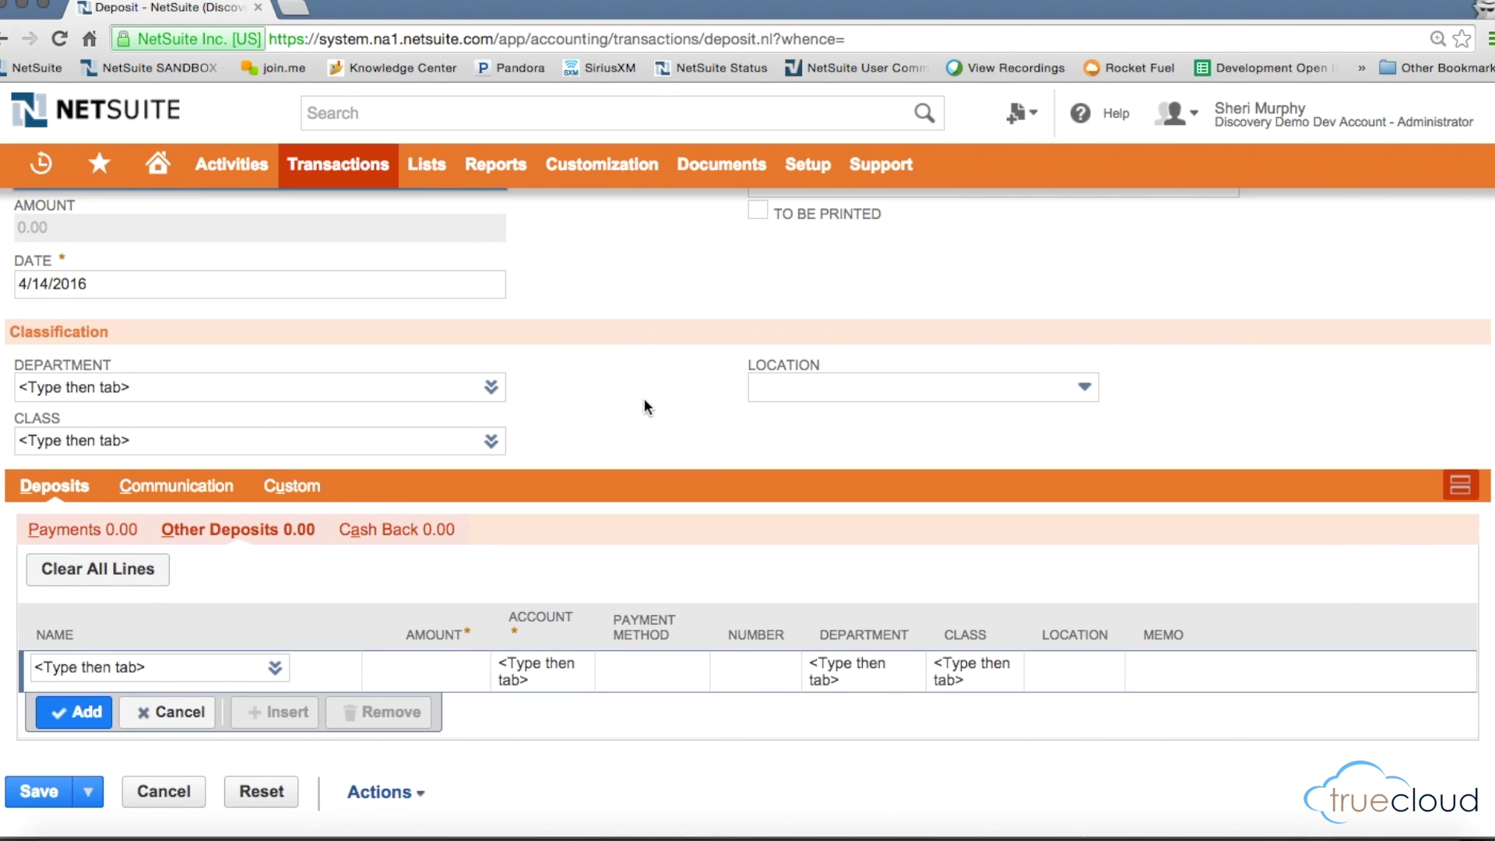
click(109, 526)
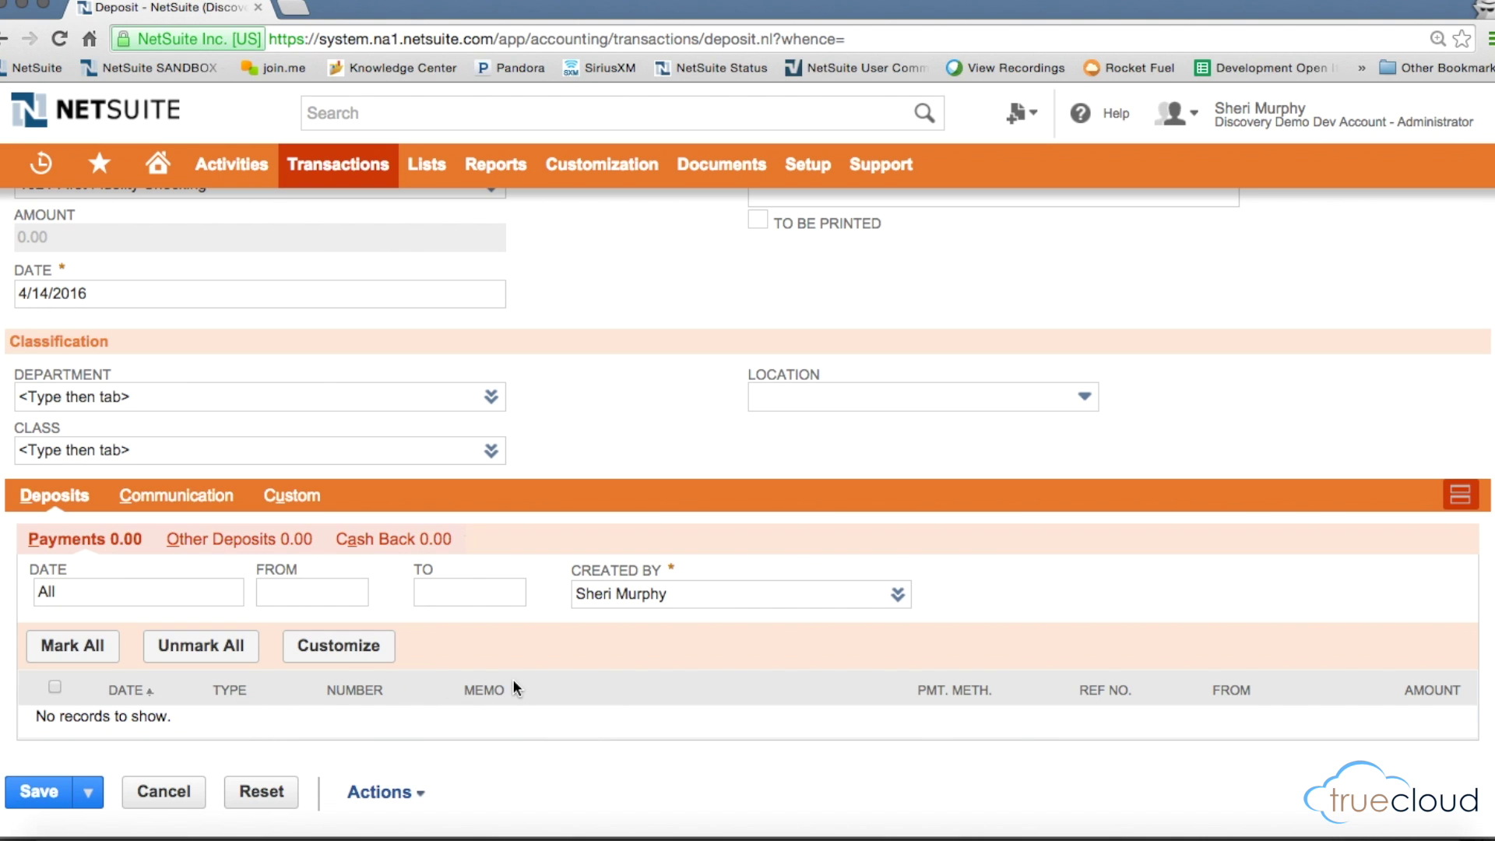
scroll(512, 679, up, 3)
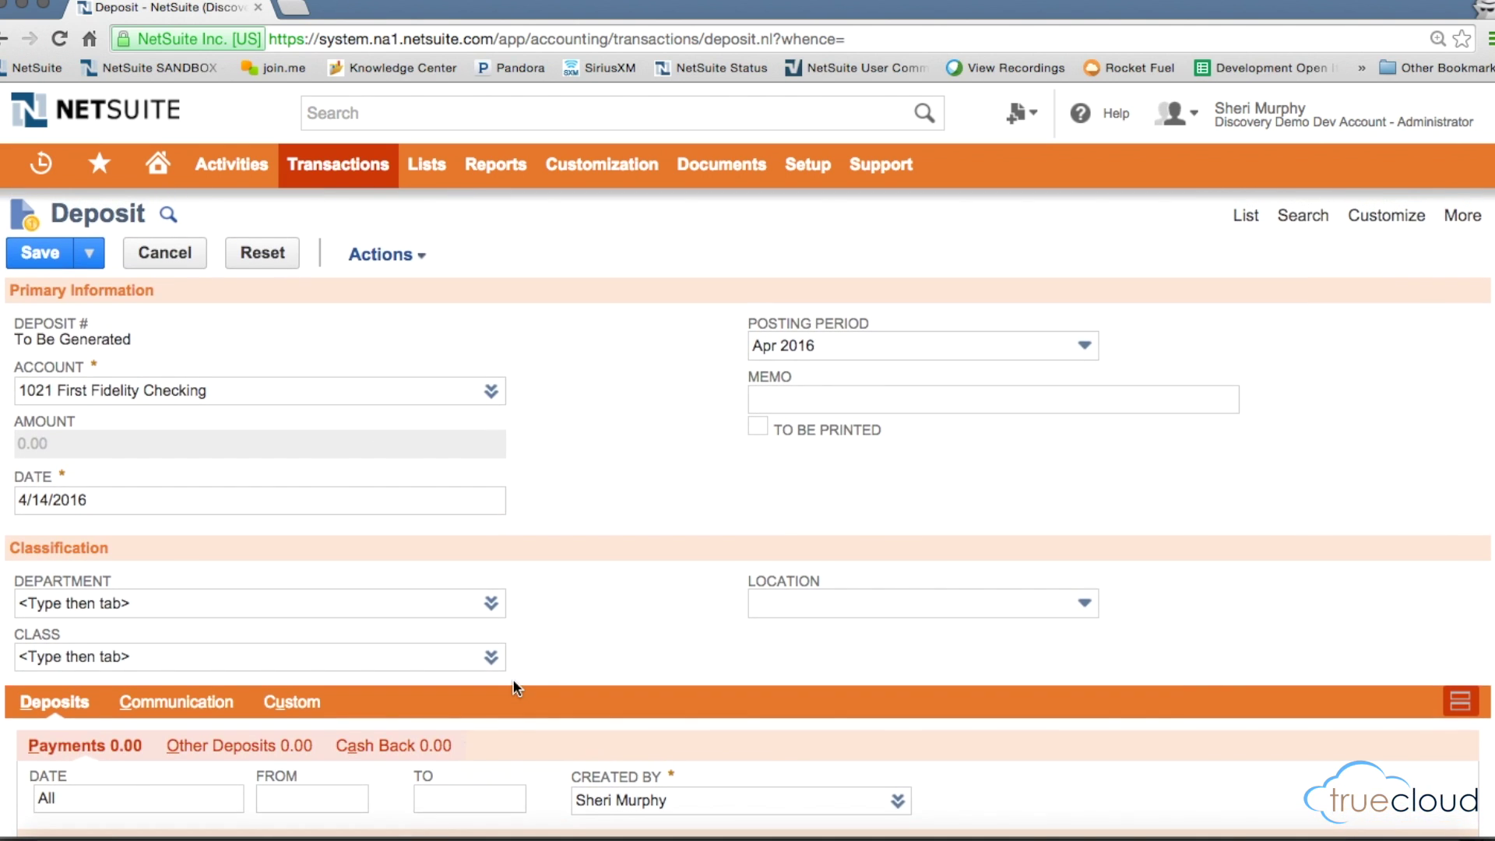
drag(227, 392, 19, 384)
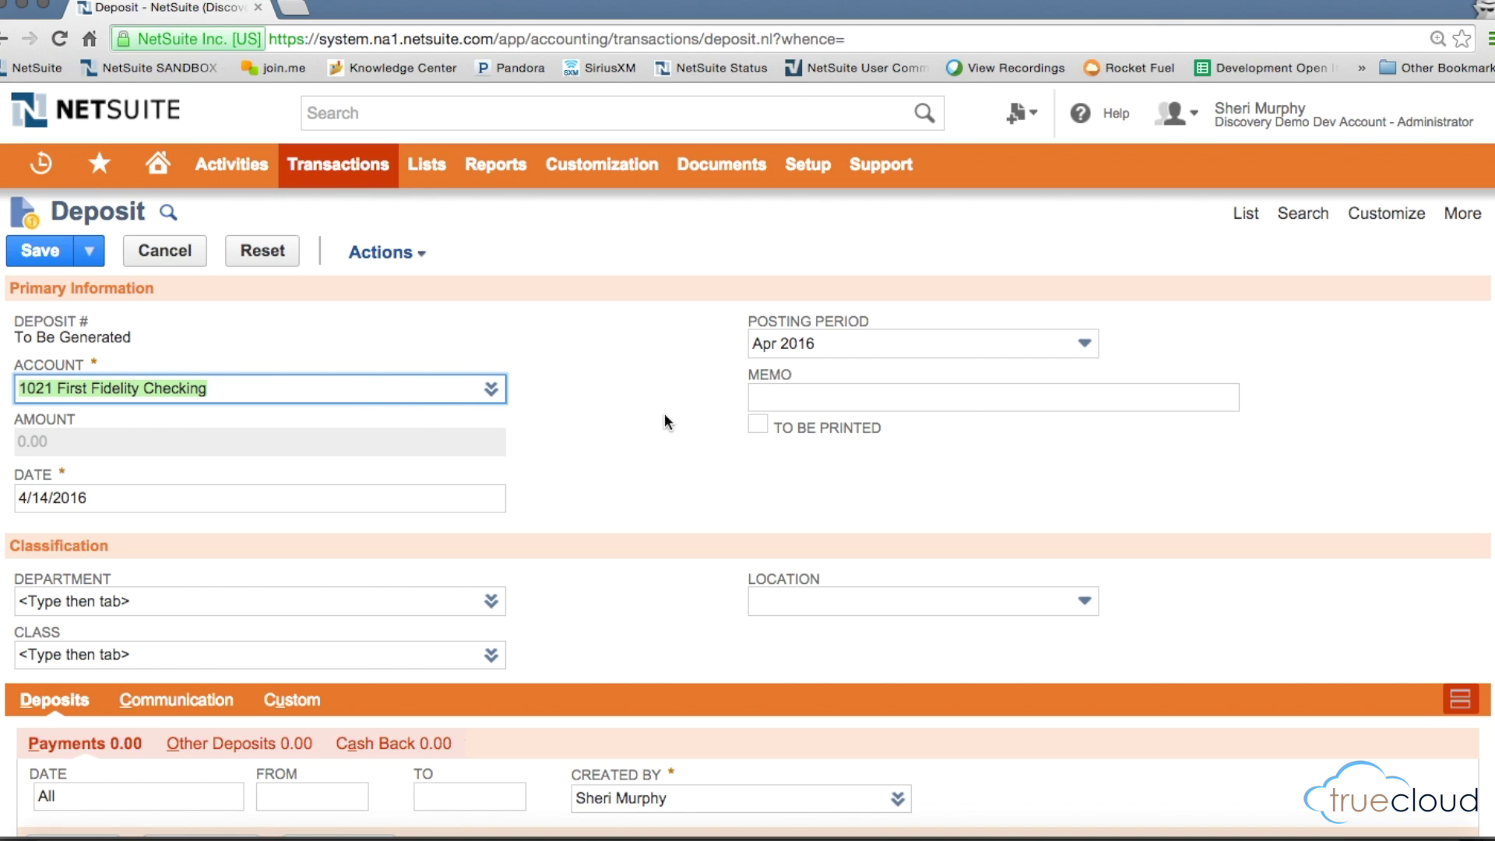
scroll(614, 516, down, 2)
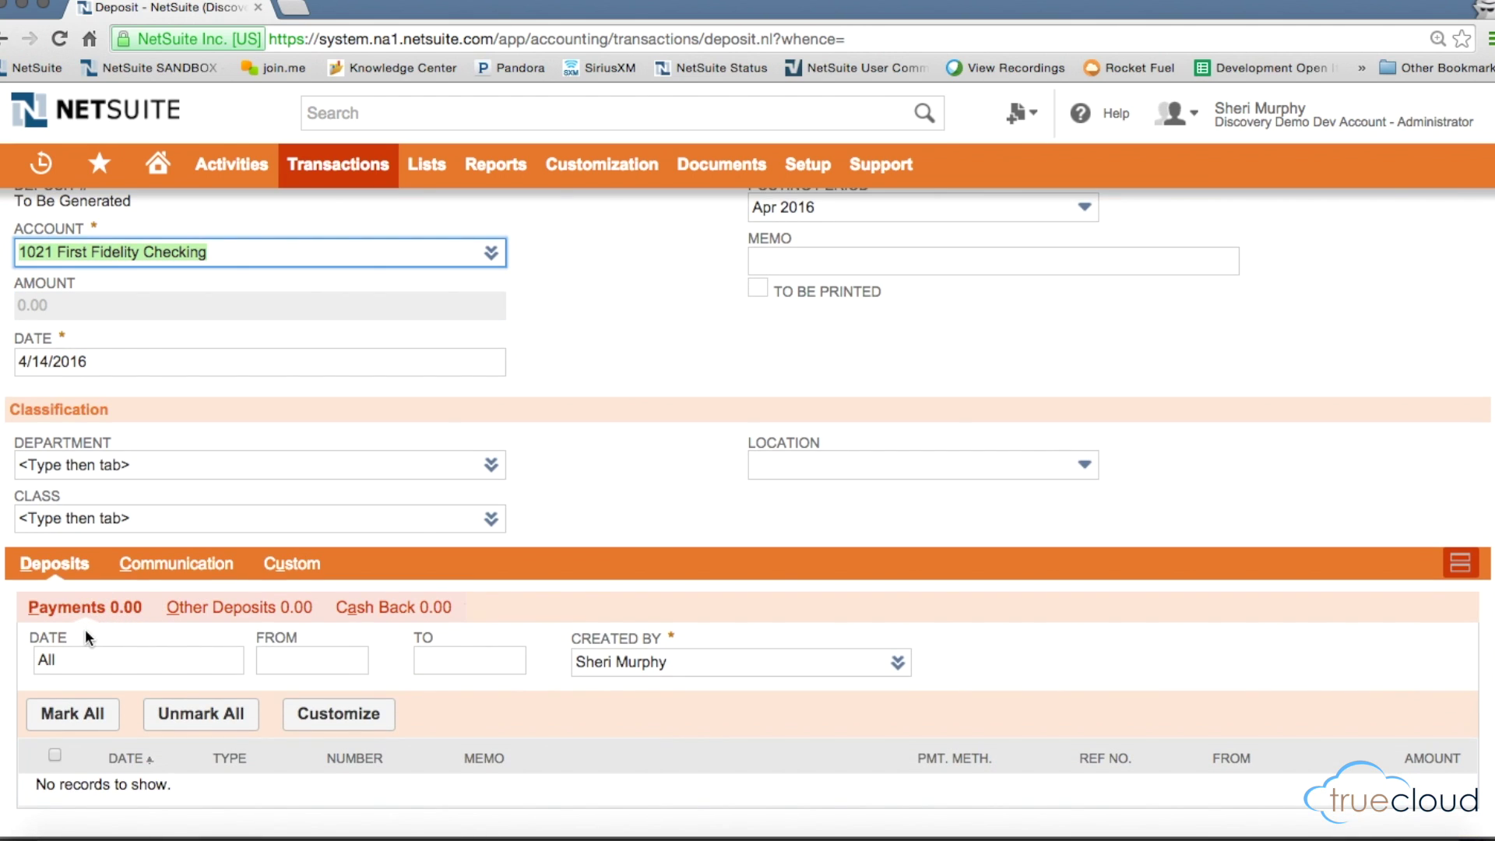
click(248, 610)
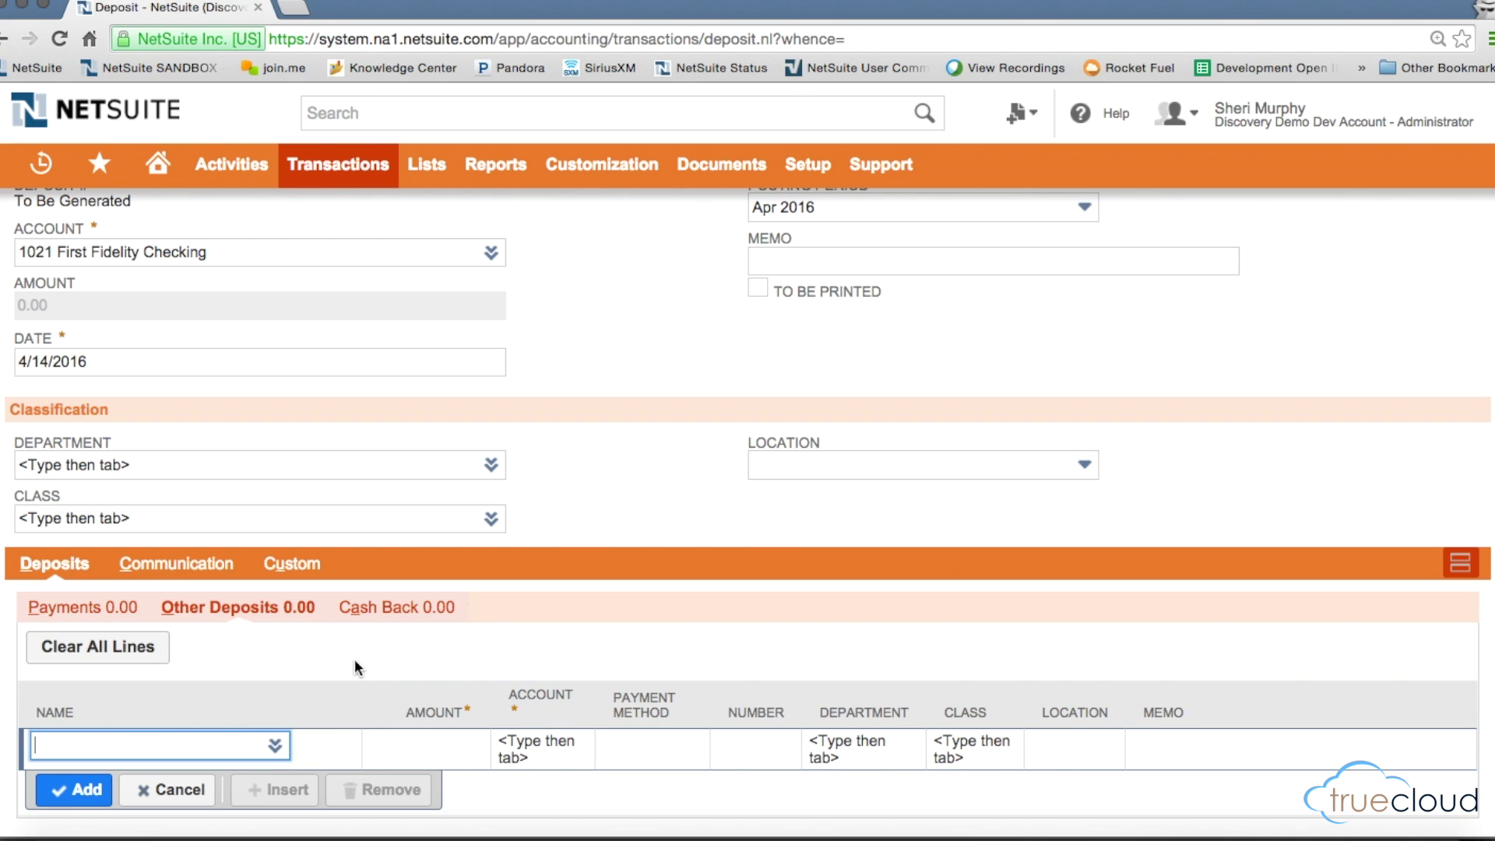
click(406, 611)
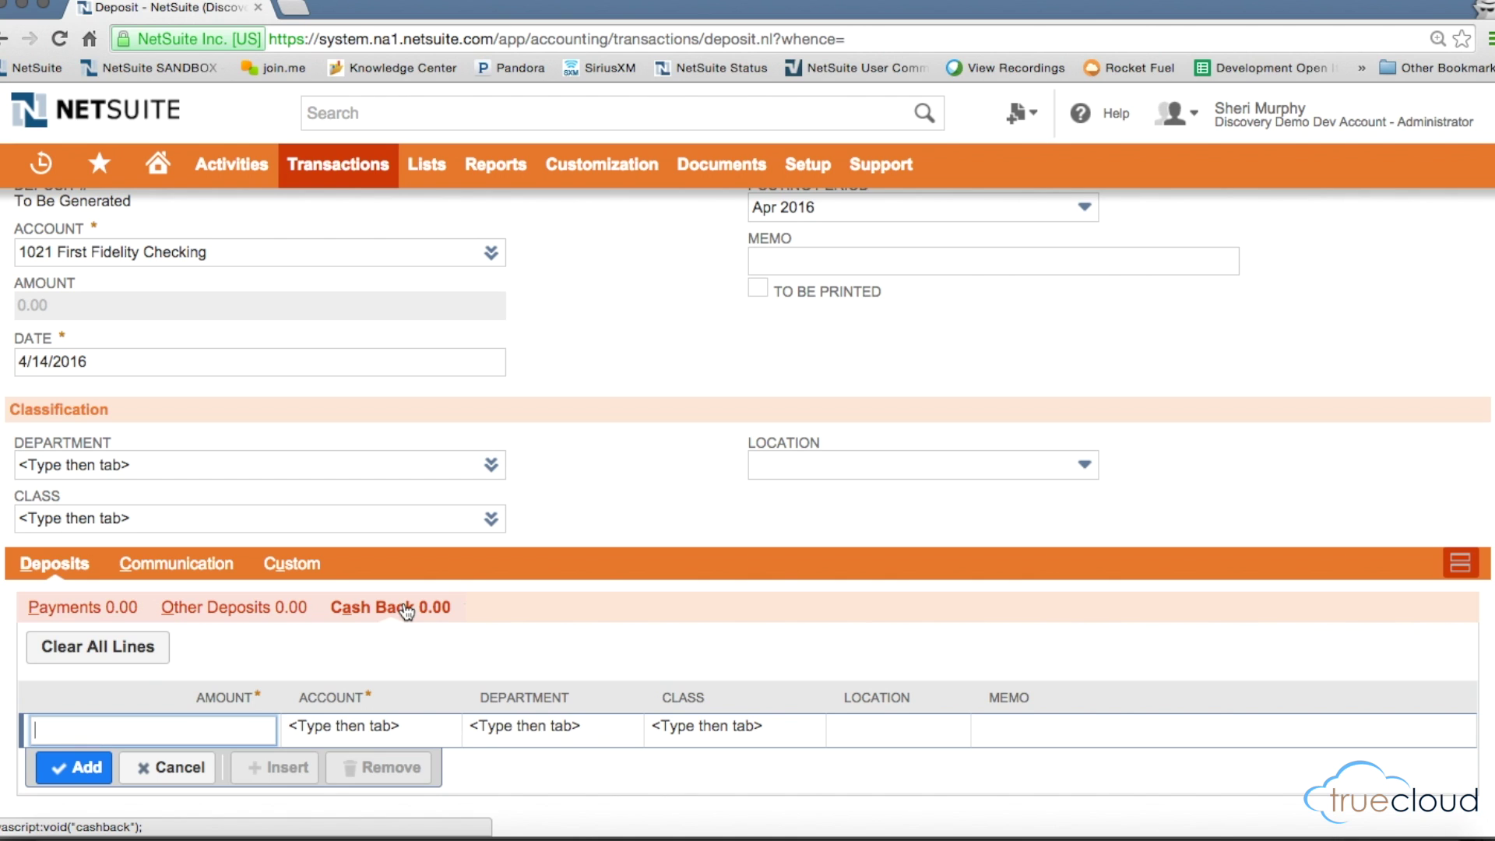
scroll(569, 459, up, 2)
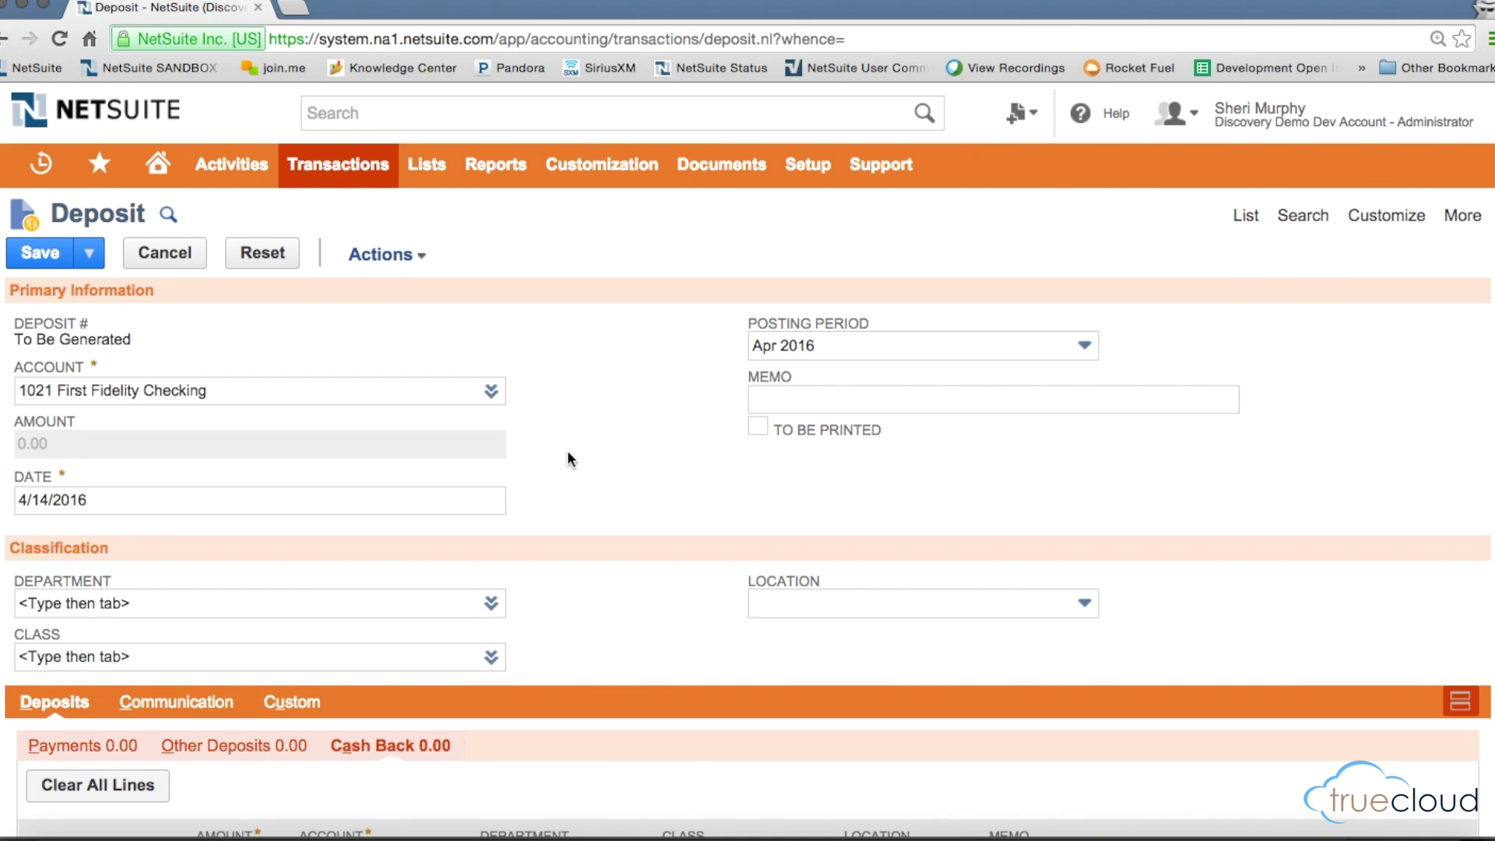
Step: Start a new funds transfer from account 1023 First Fidelity Payroll to account 1026 Wells Fargo Checking
mouse_move(338, 165)
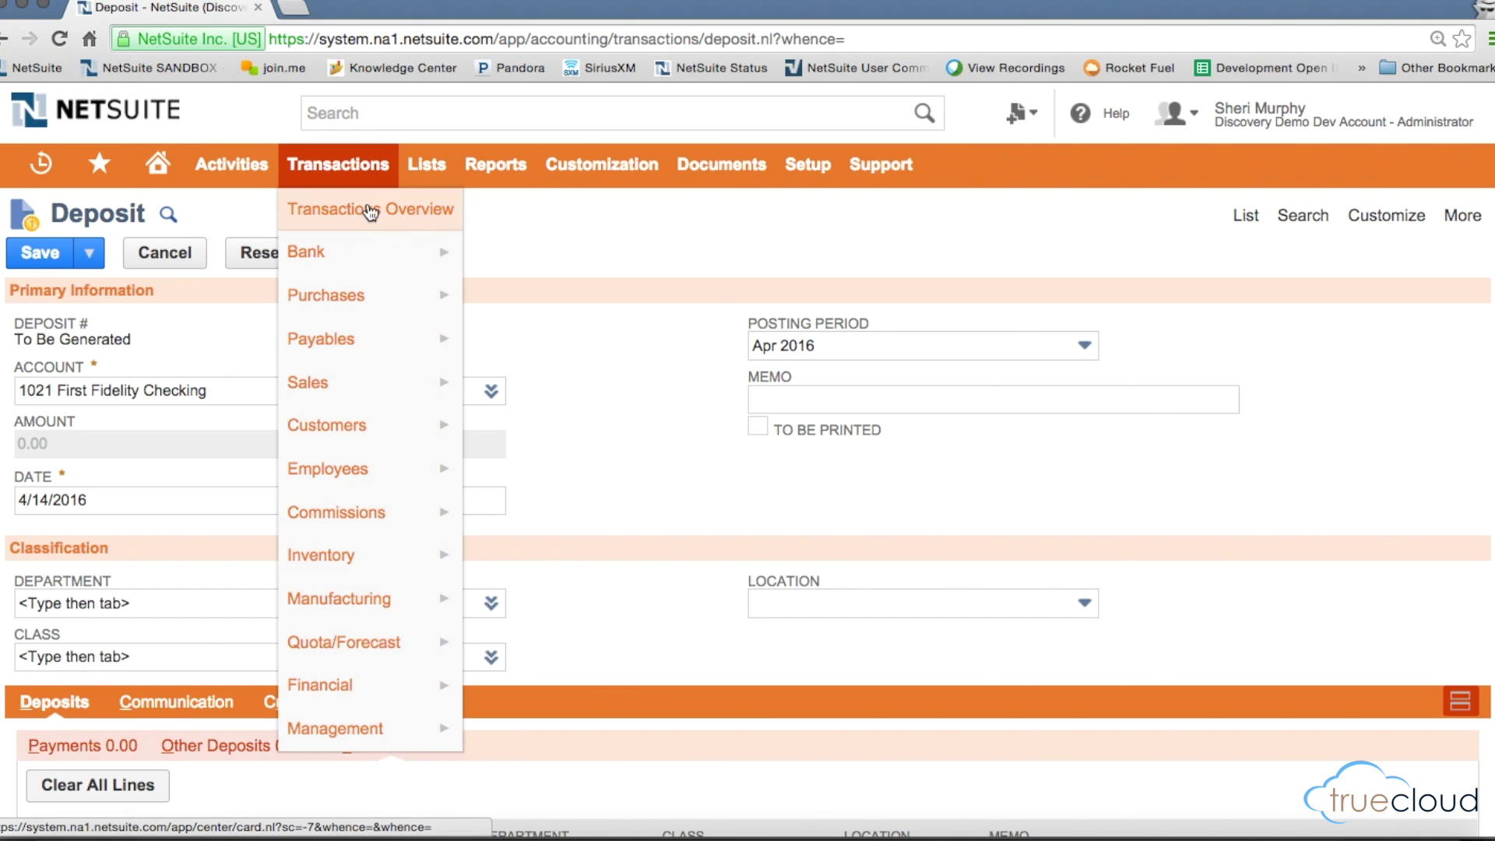
mouse_move(367, 249)
mouse_move(537, 336)
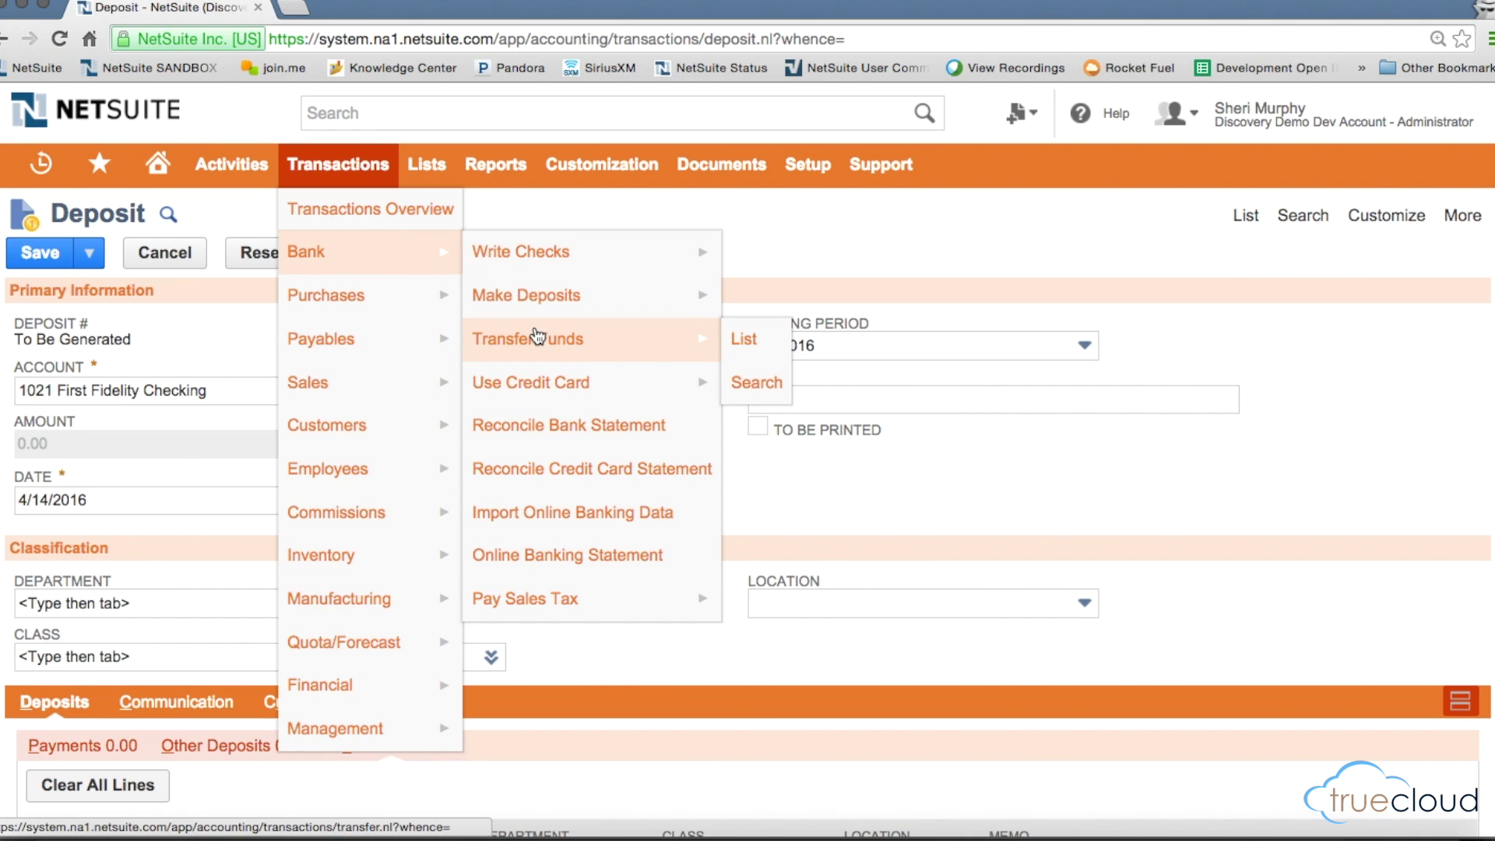
click(537, 343)
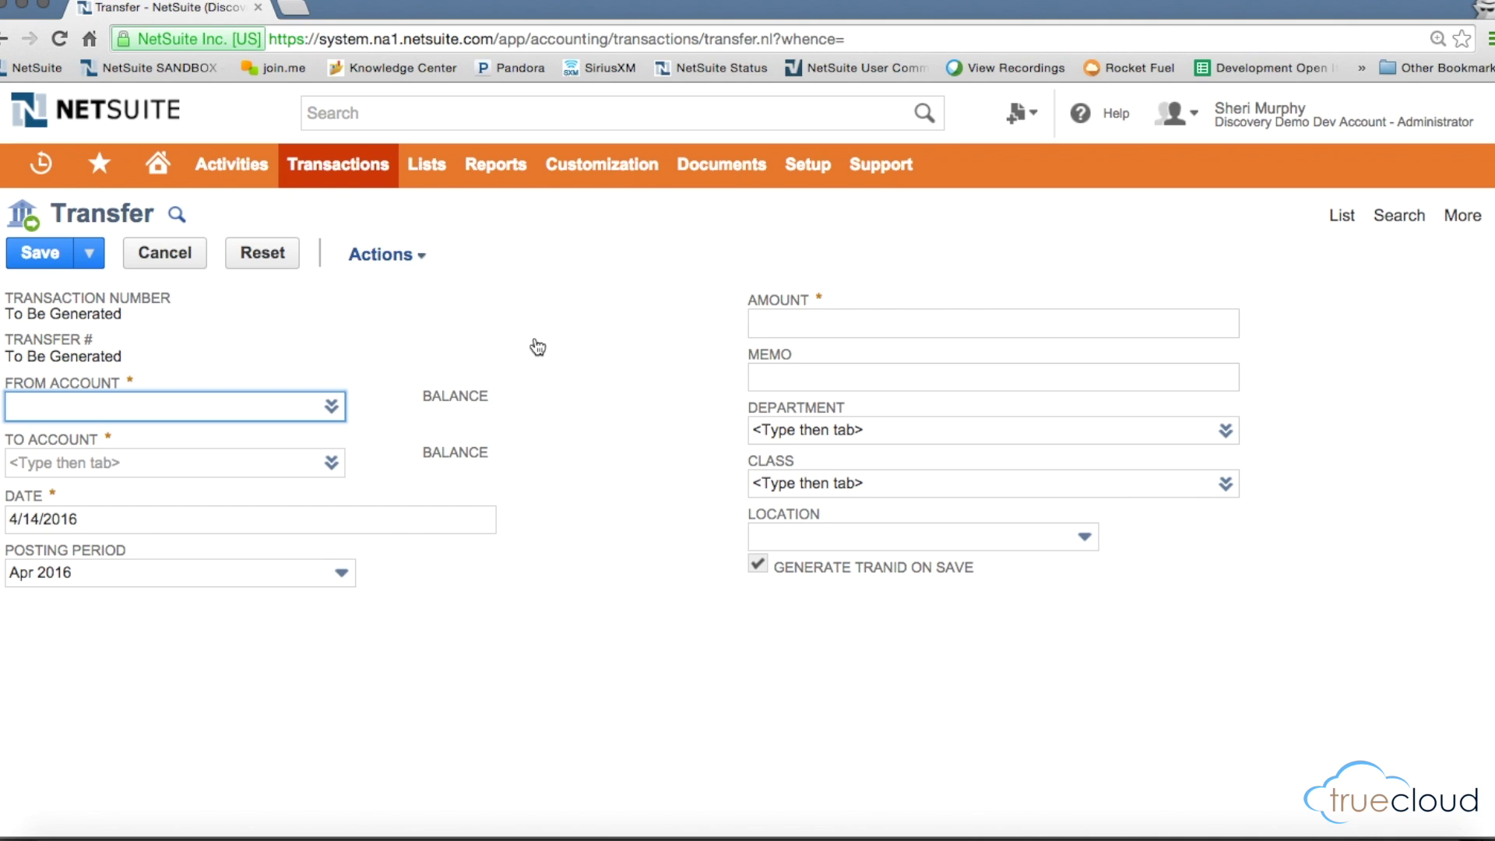
text(%)
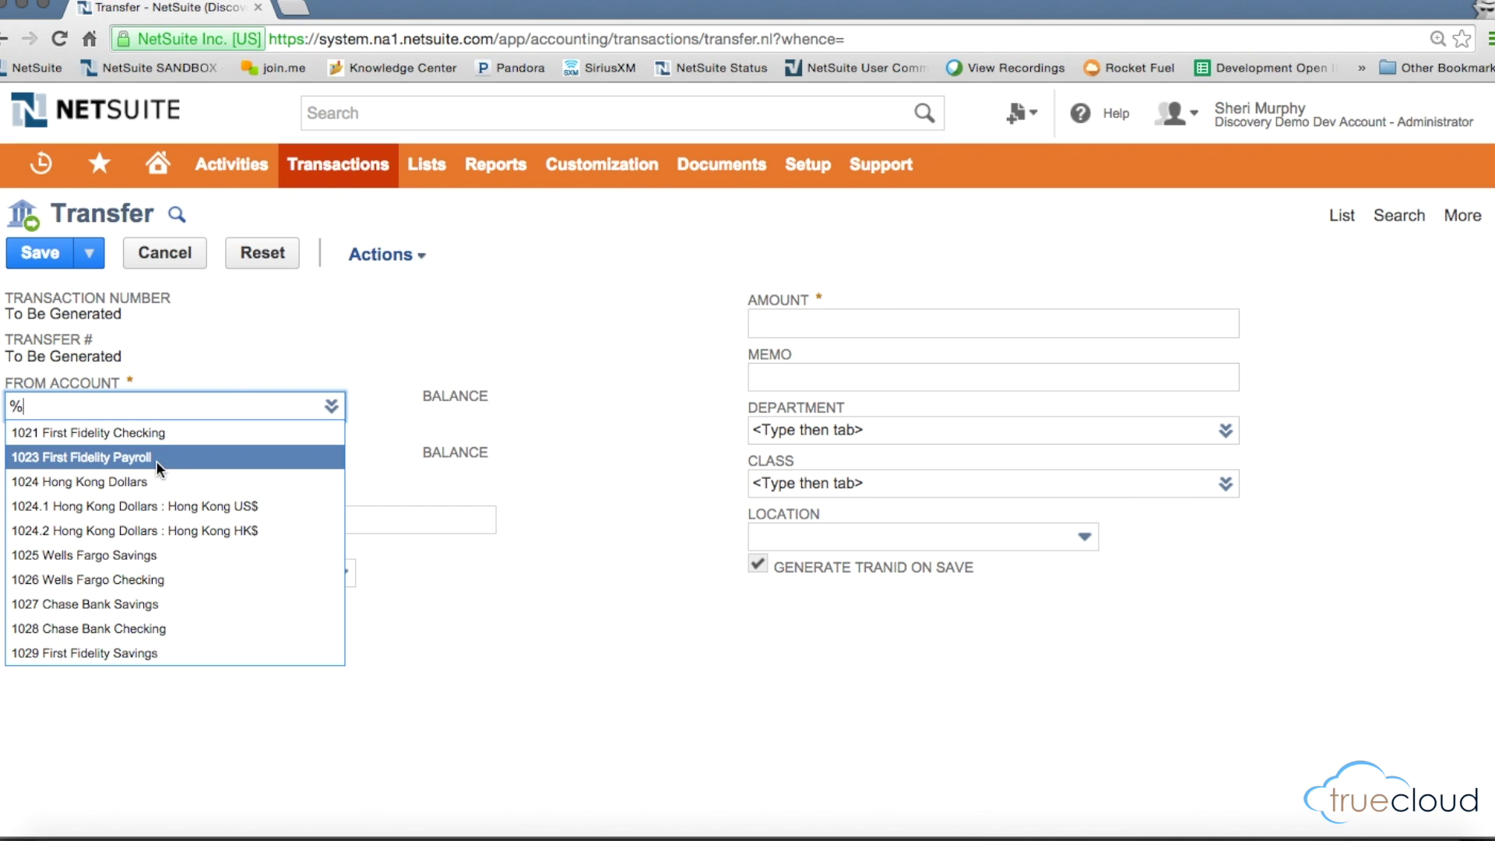
click(157, 461)
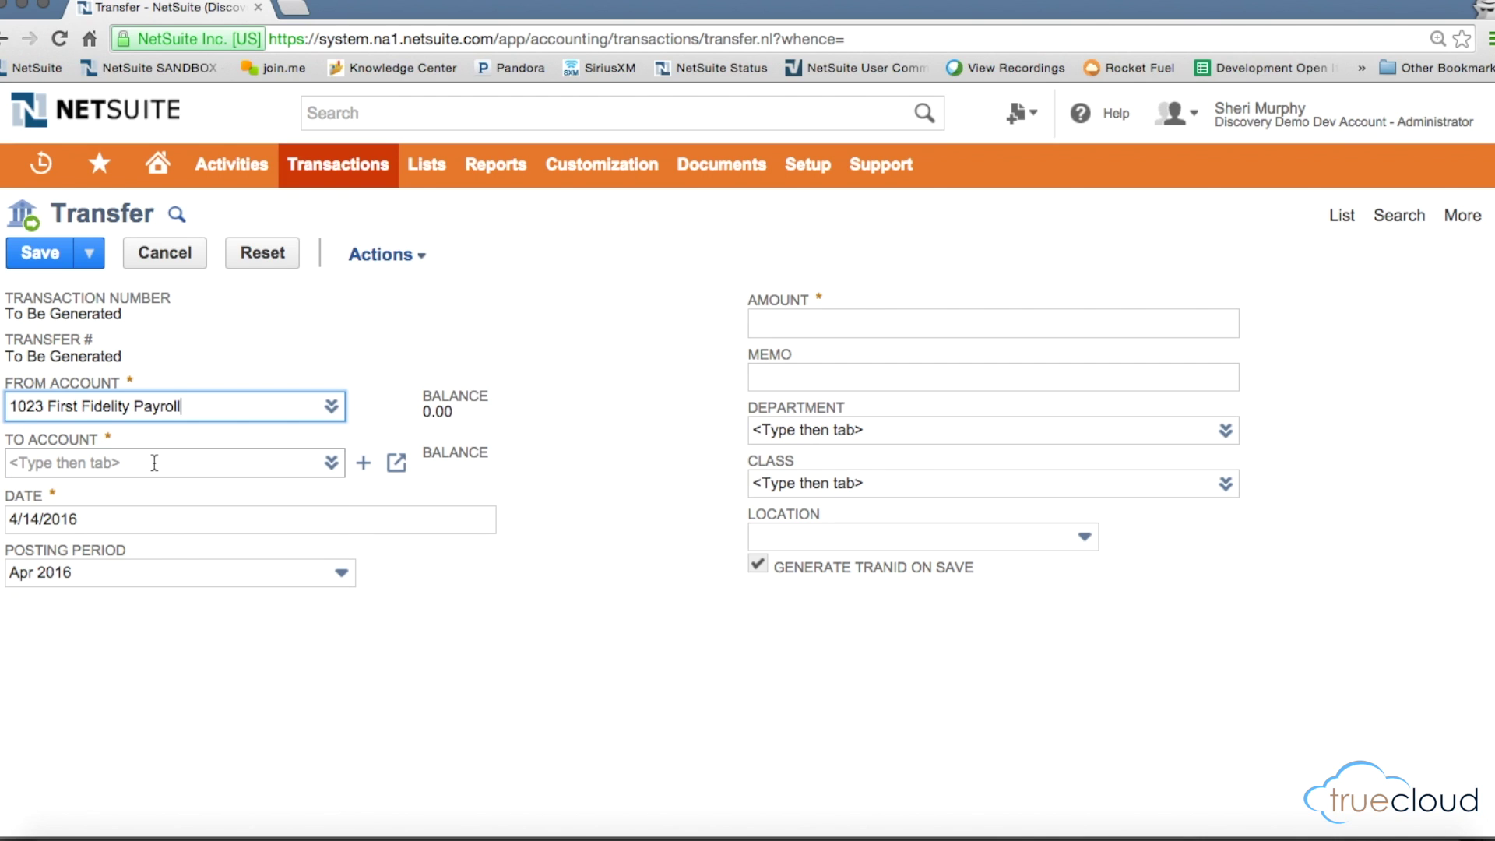
text(%)
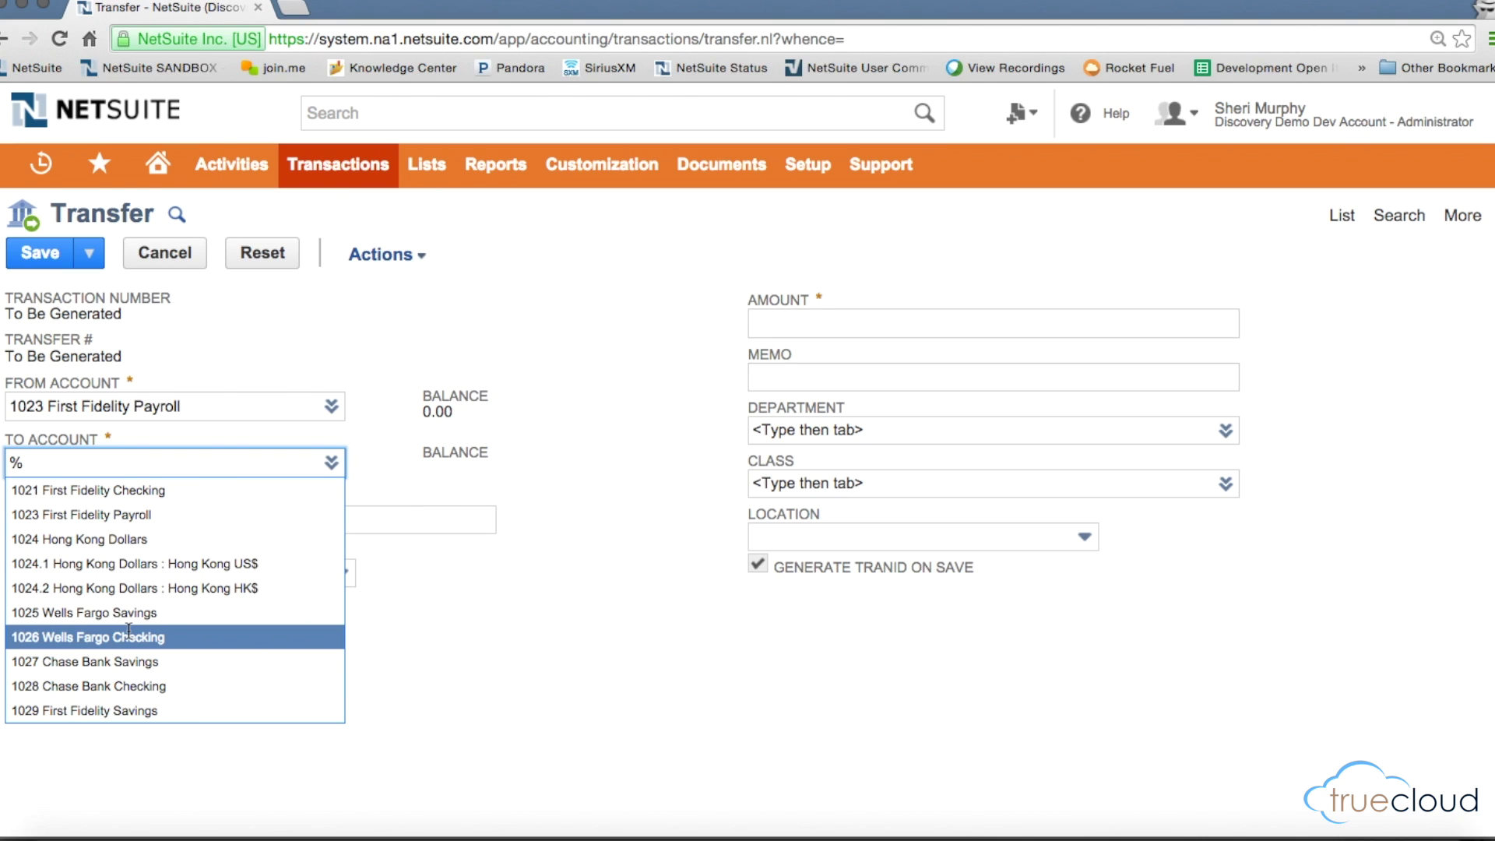
click(131, 637)
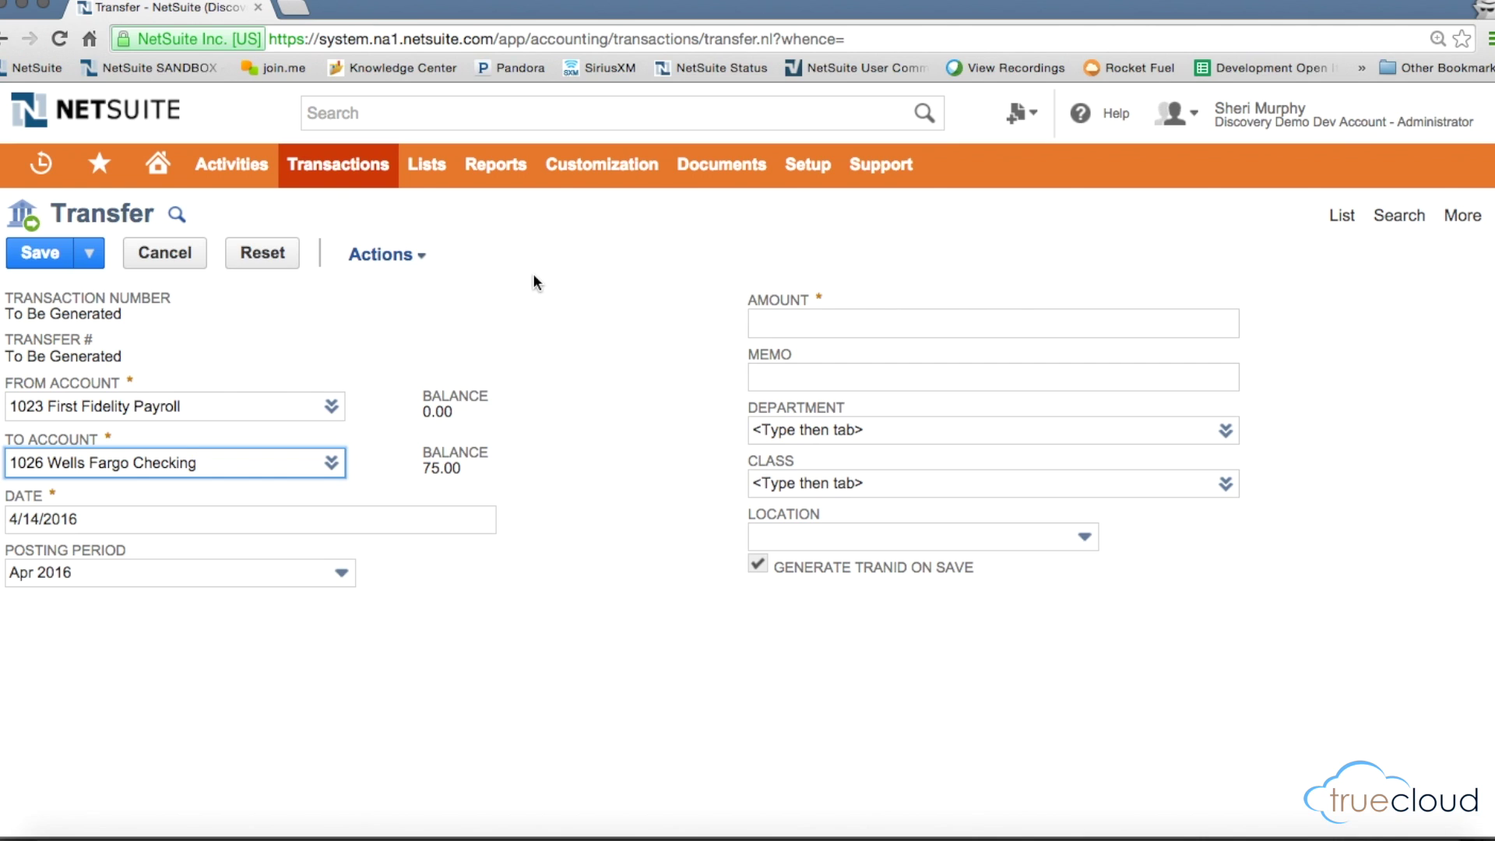
Step: Set the transfer amount to 2000 and save the transfer
click(793, 320)
text(2000)
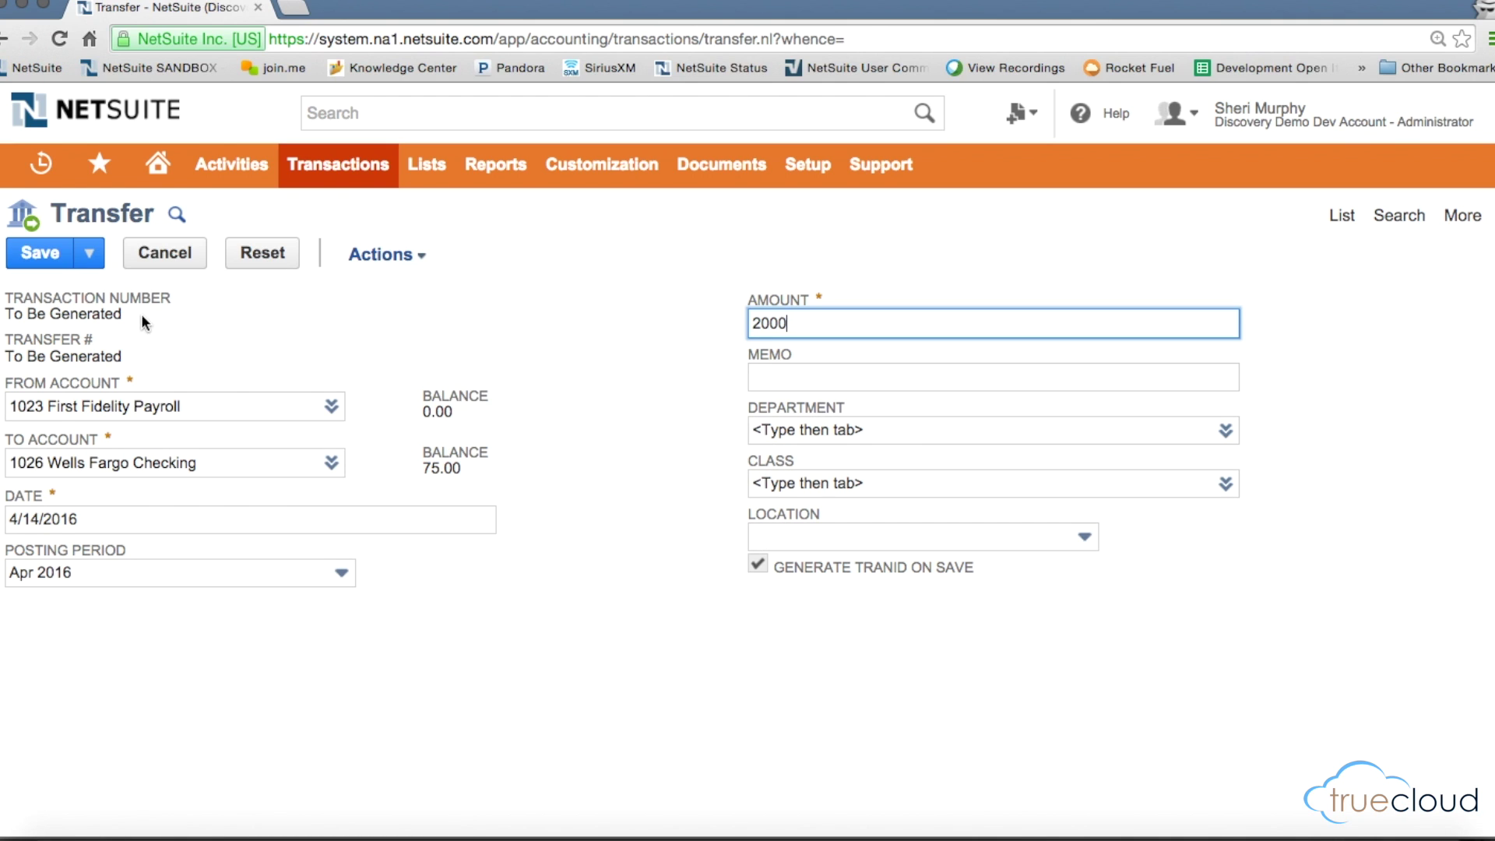
click(46, 260)
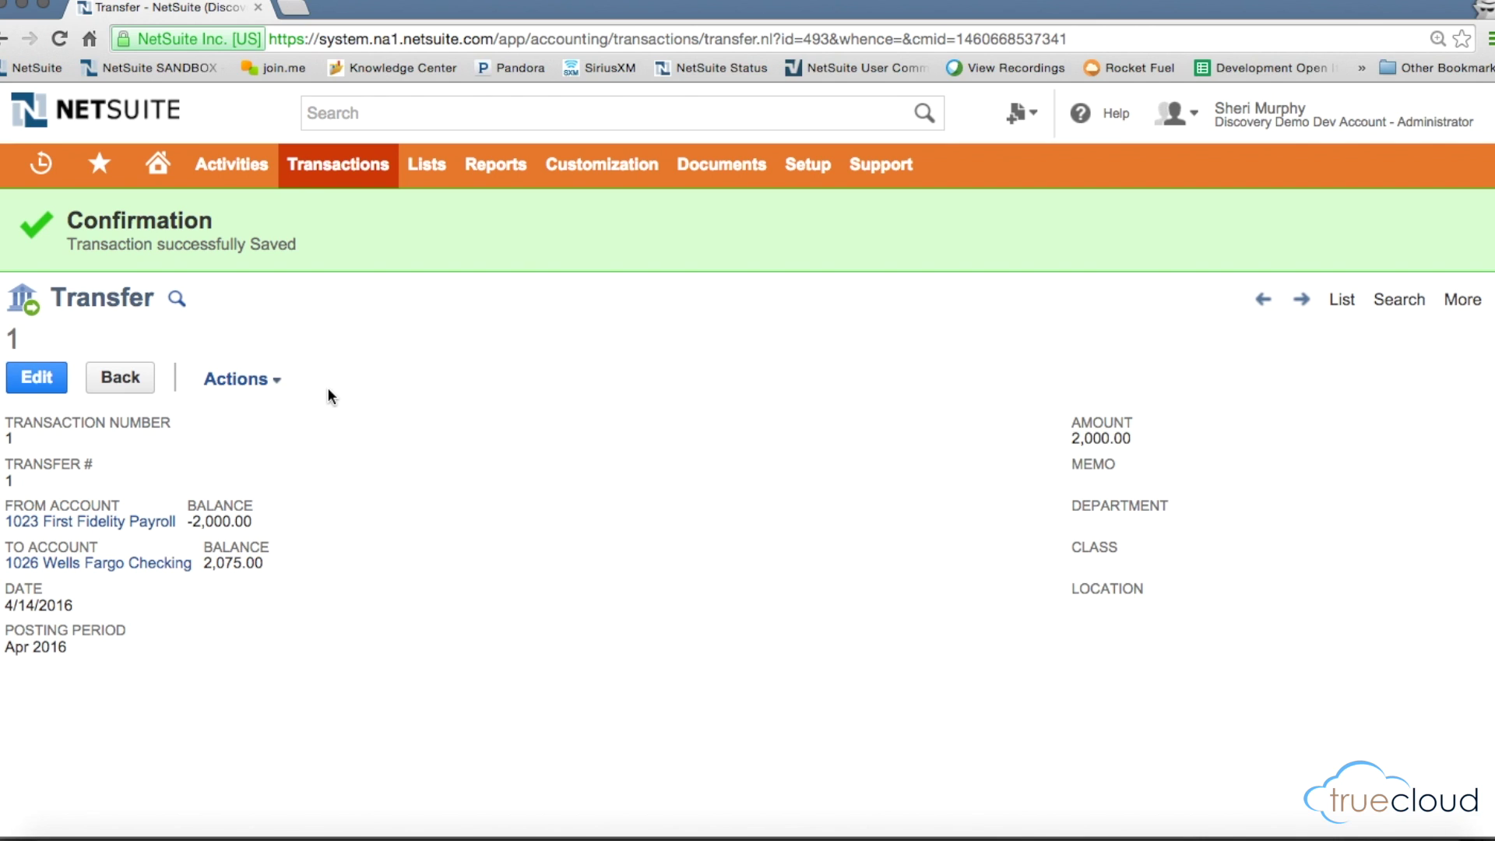
Step: Open the Sales Tax Payment form and review its account, adjustment and tax code fields
mouse_move(384, 165)
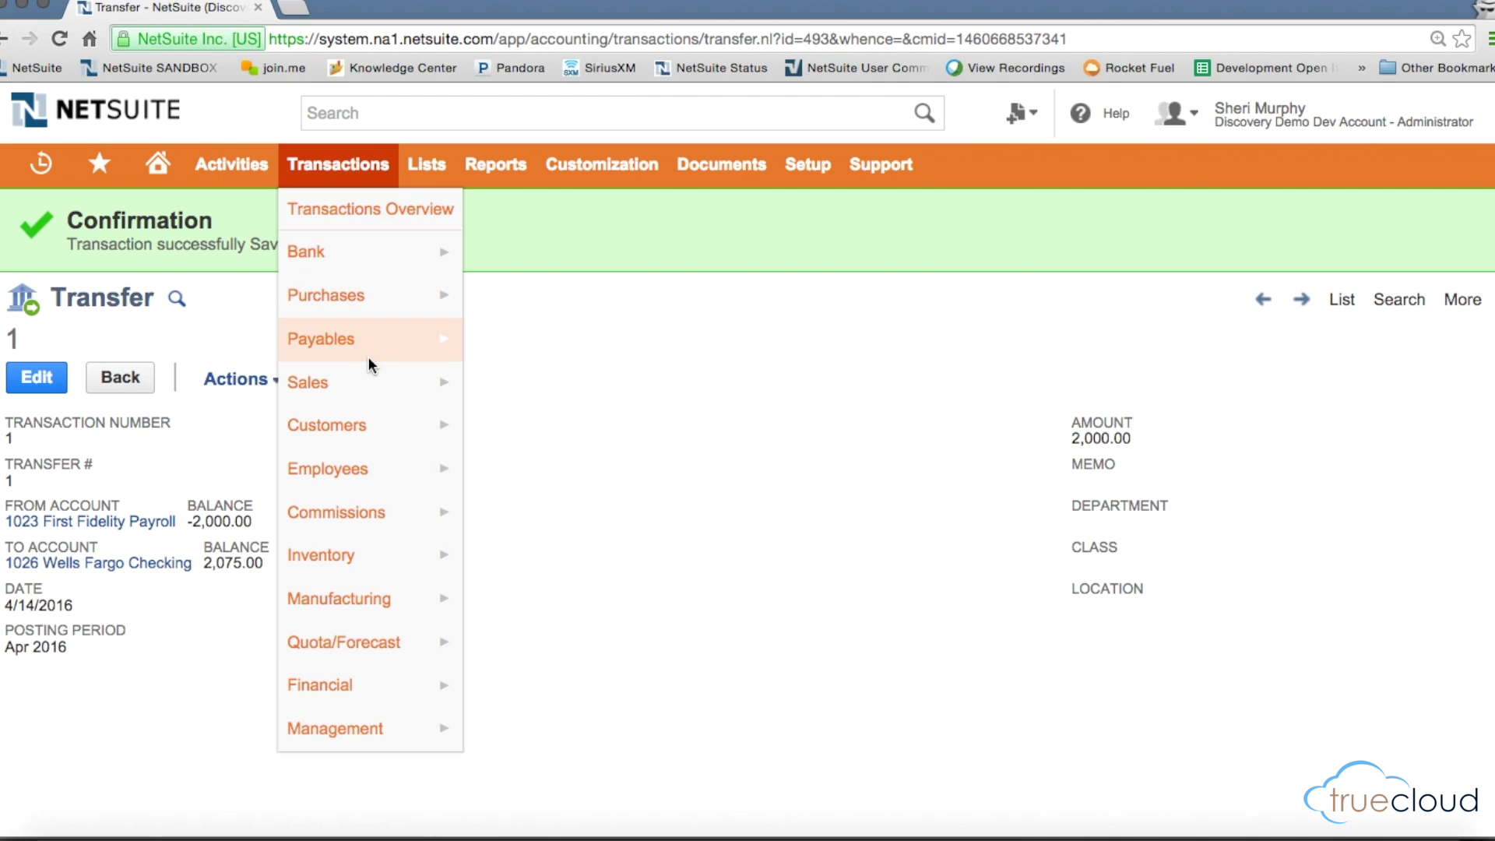
mouse_move(368, 253)
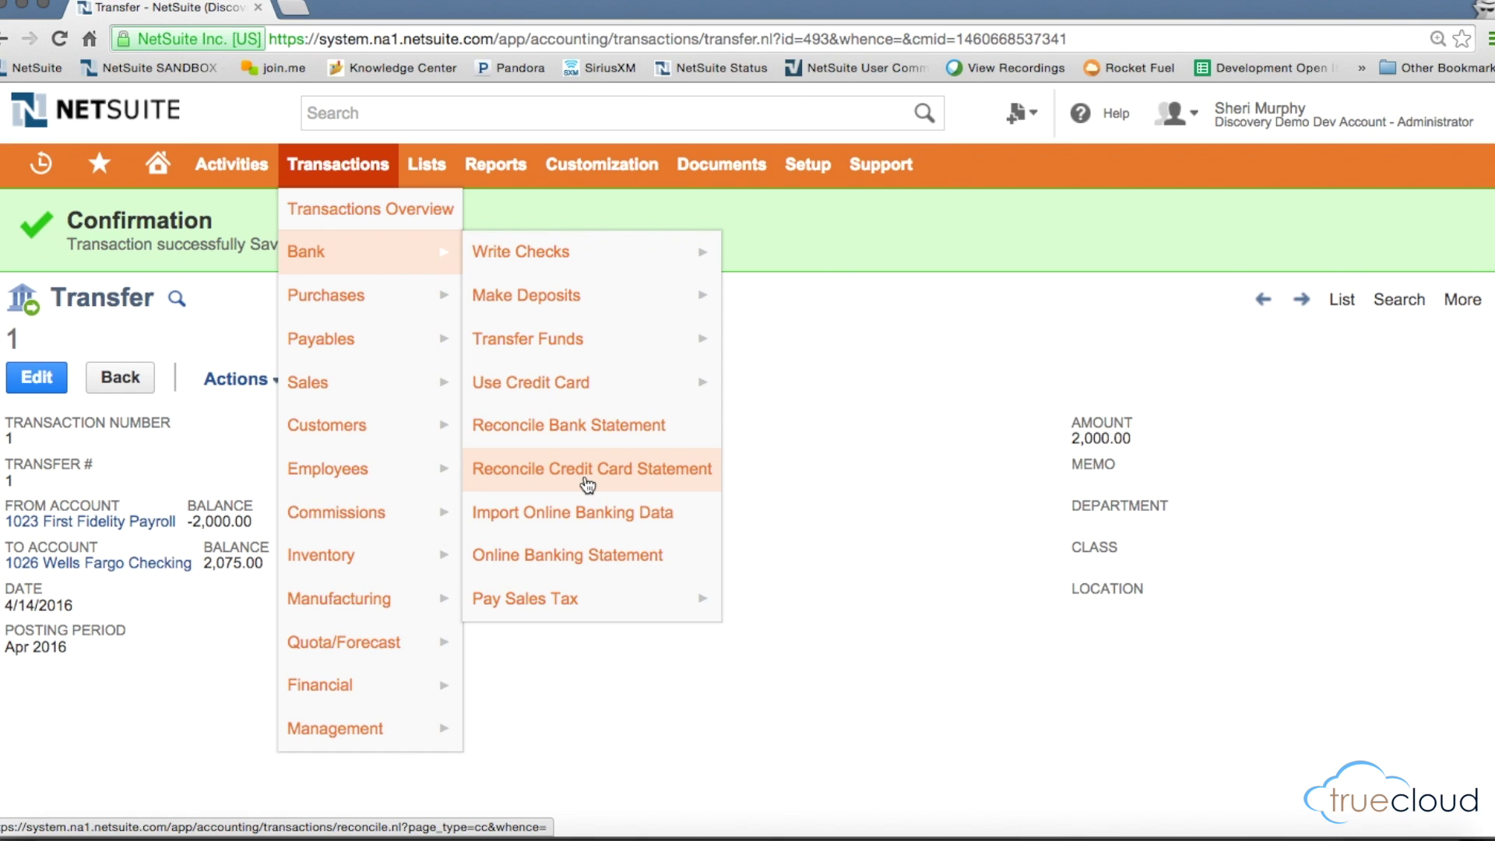
mouse_move(575, 604)
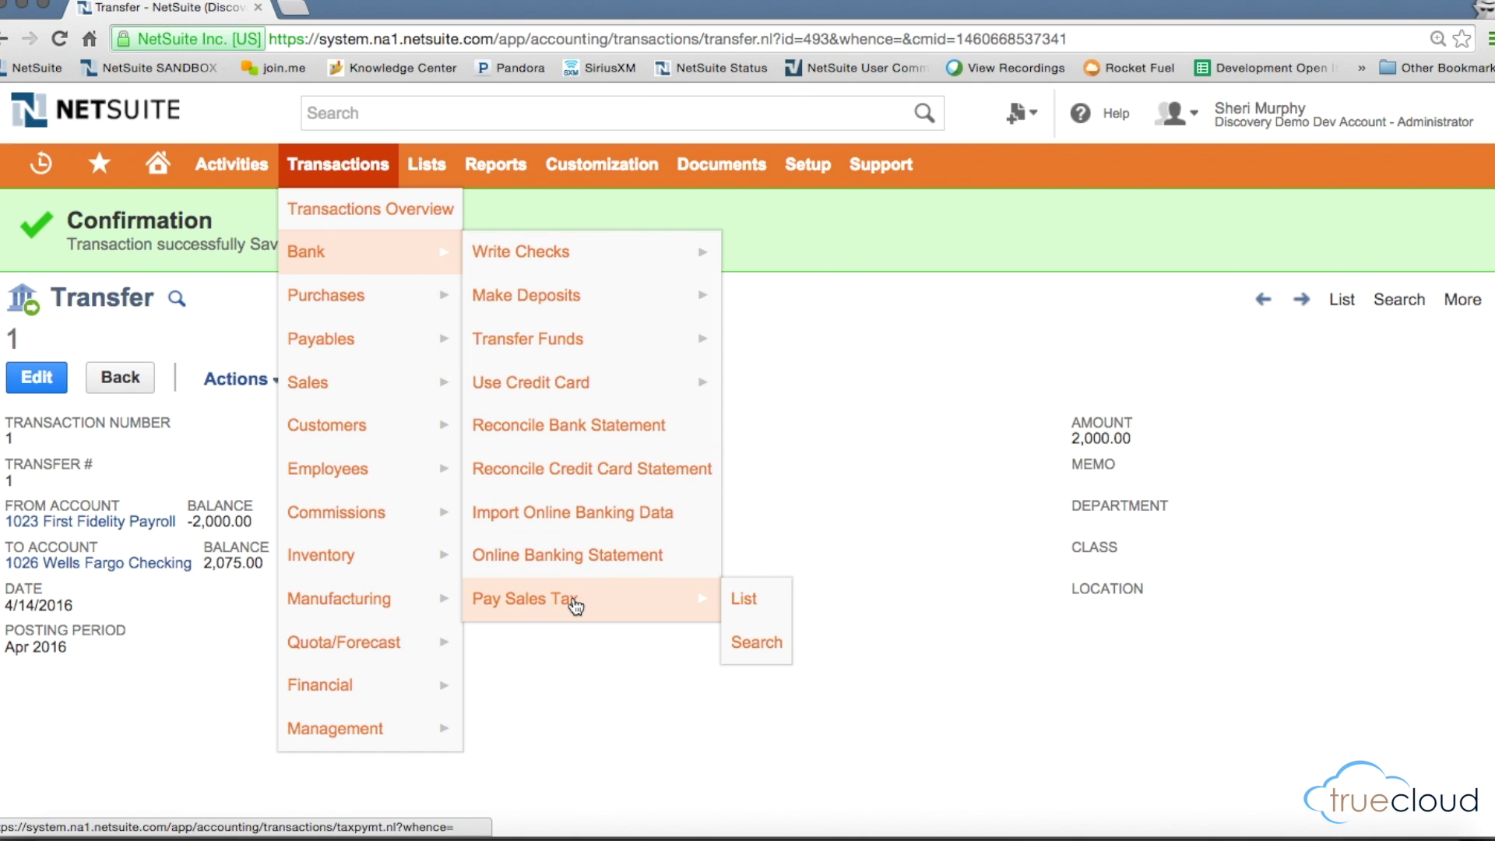
click(575, 604)
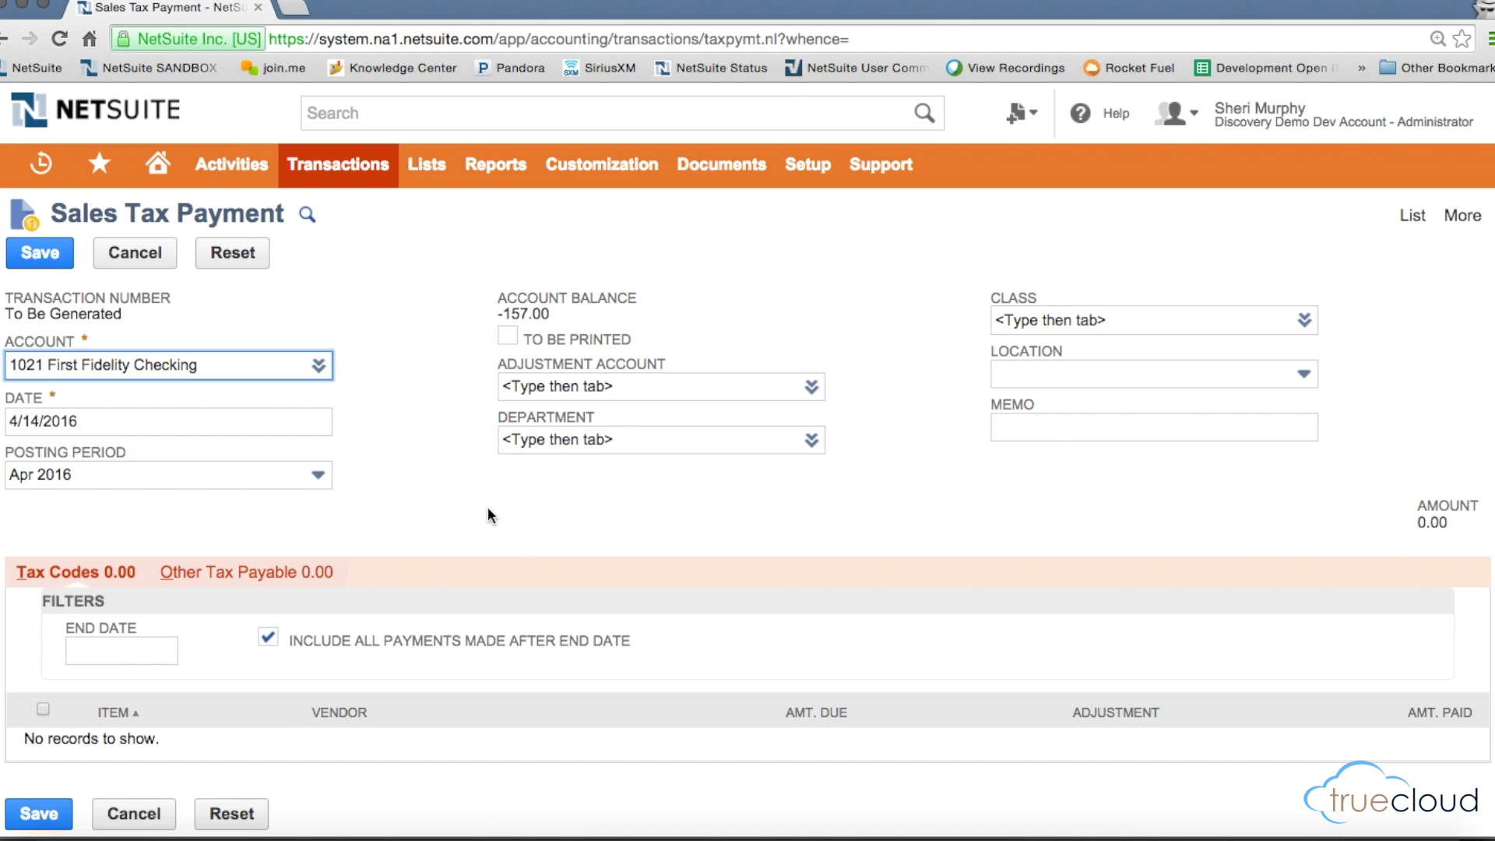
scroll(525, 580, down, 1)
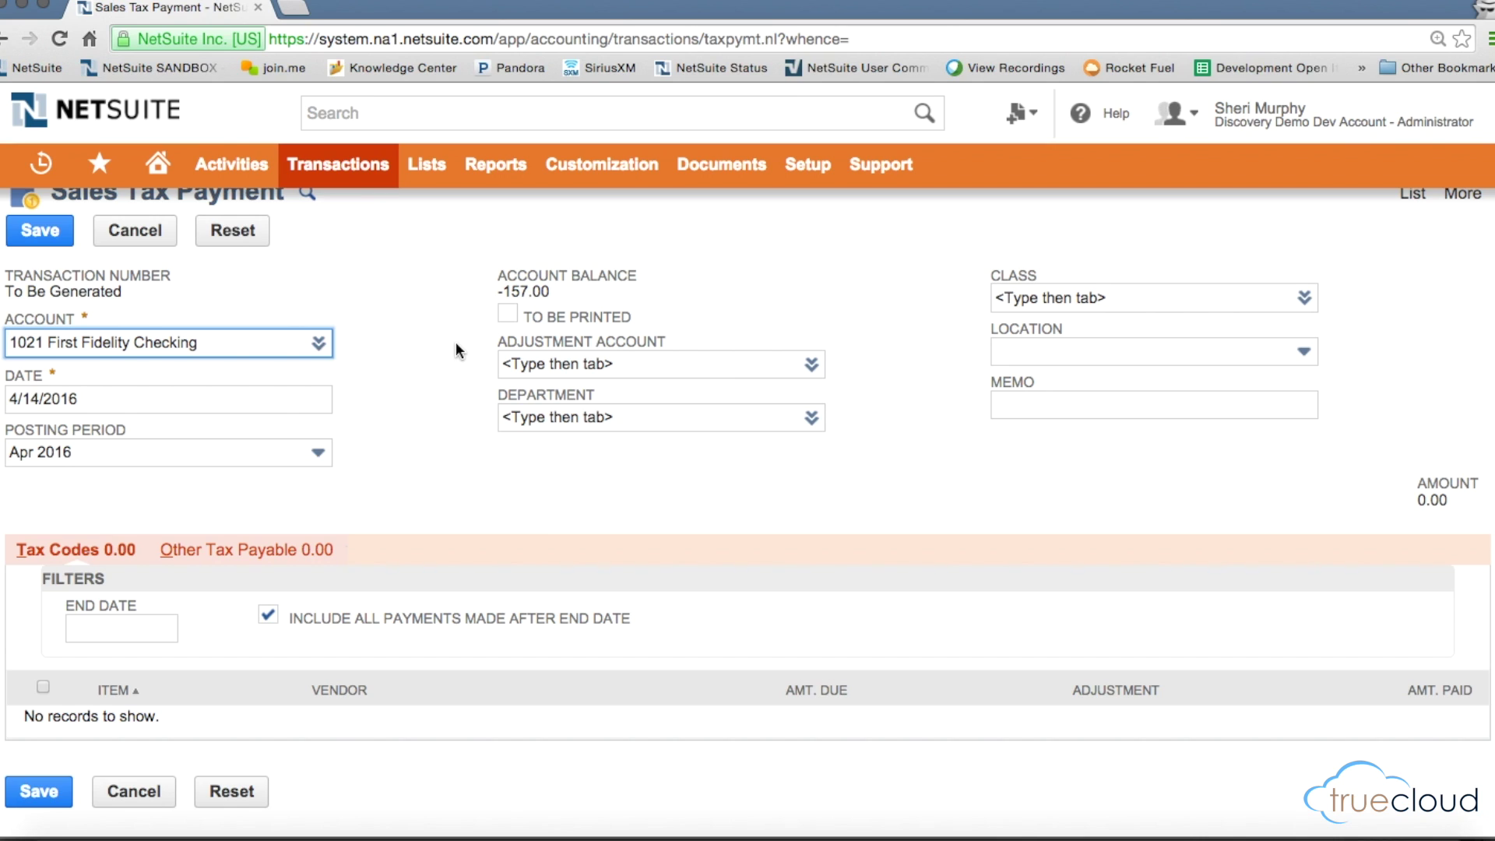
Step: Browse the available US sales tax reports, including Sales Tax Liability By Tax Item, Sales Tax on Sales and Sales Tax Analysis
mouse_move(503, 167)
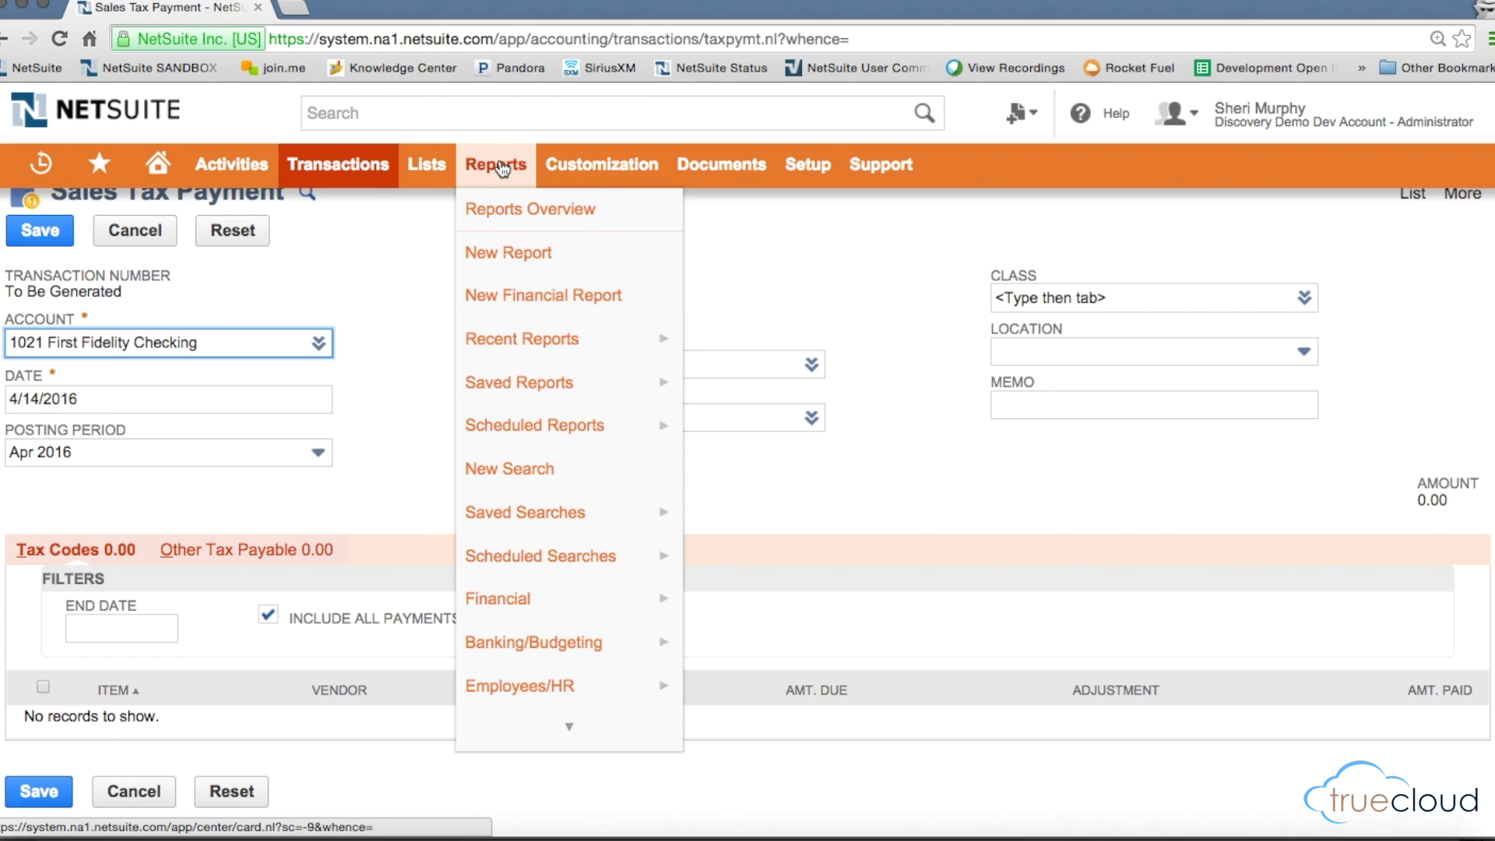
mouse_move(571, 728)
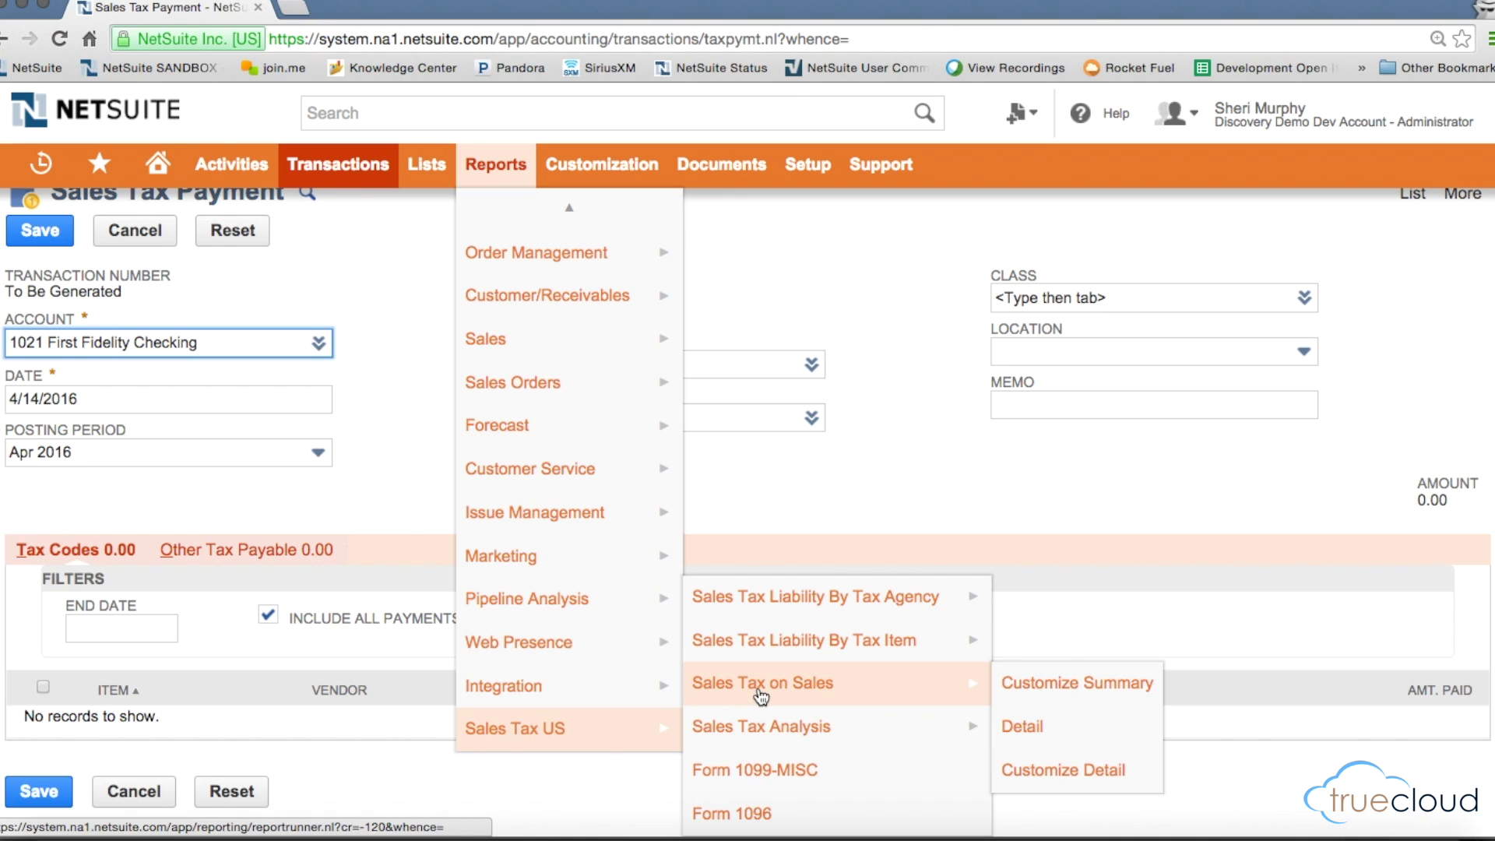
mouse_move(813, 645)
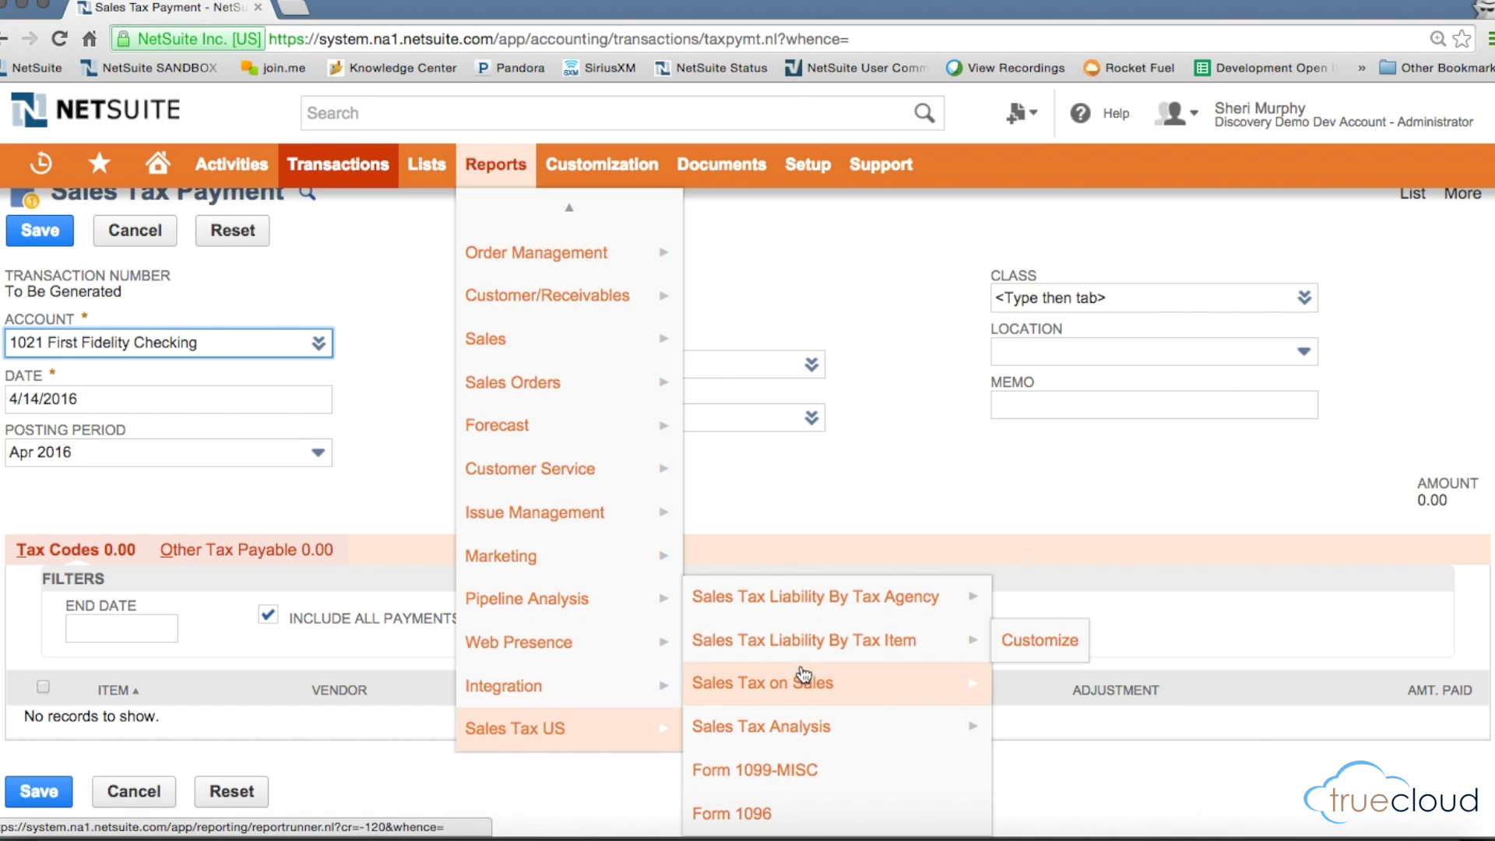
mouse_move(798, 687)
mouse_move(792, 720)
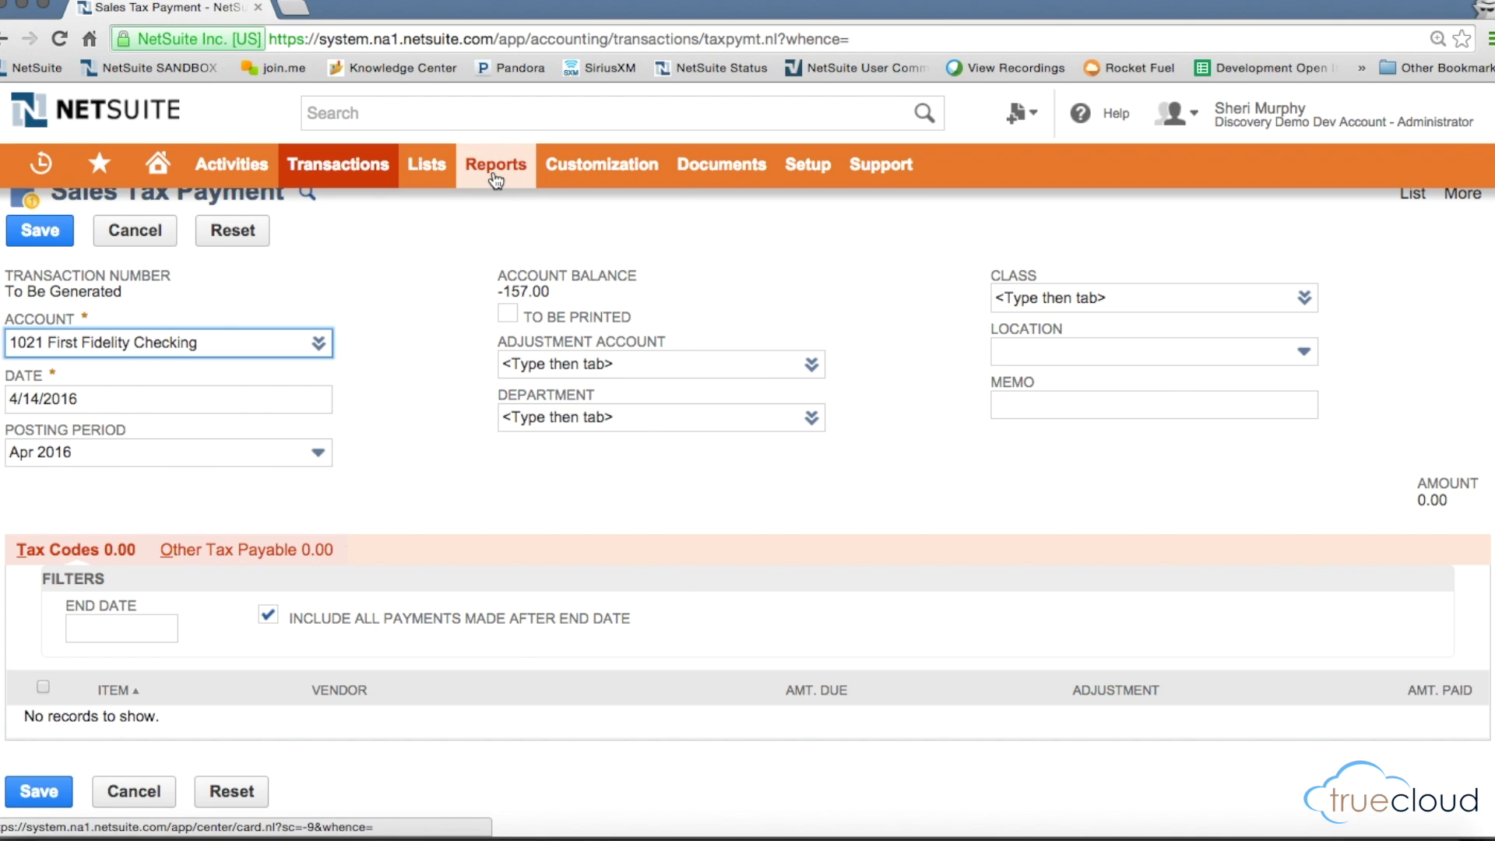
Step: Browse the available financial and banking/budgeting reports, including Budget vs. Actual, Cash Statement, Comparative Balance Sheet and Cash Flow Statement
mouse_move(495, 178)
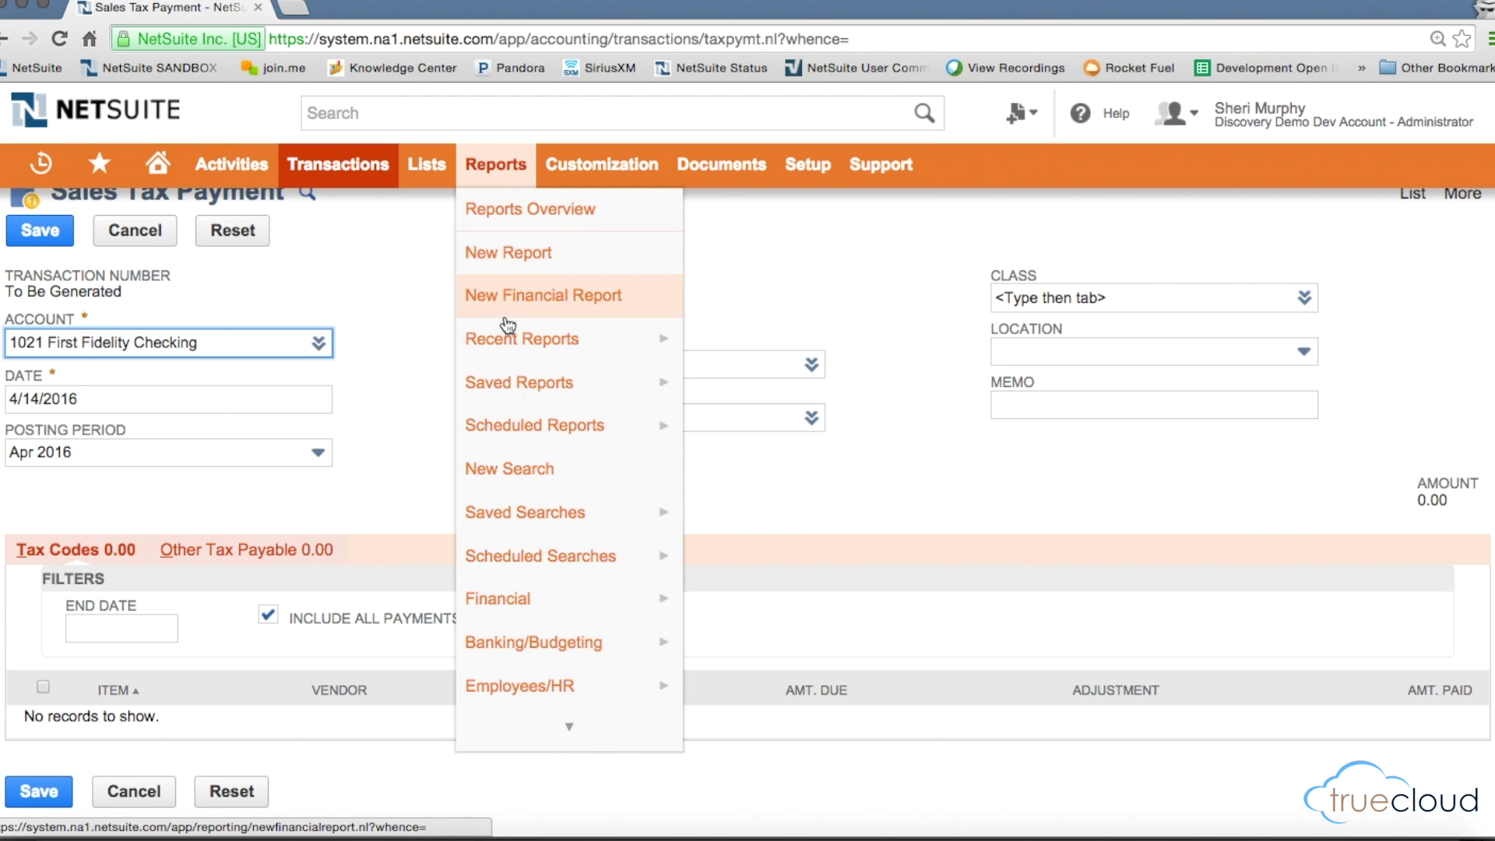
mouse_move(526, 601)
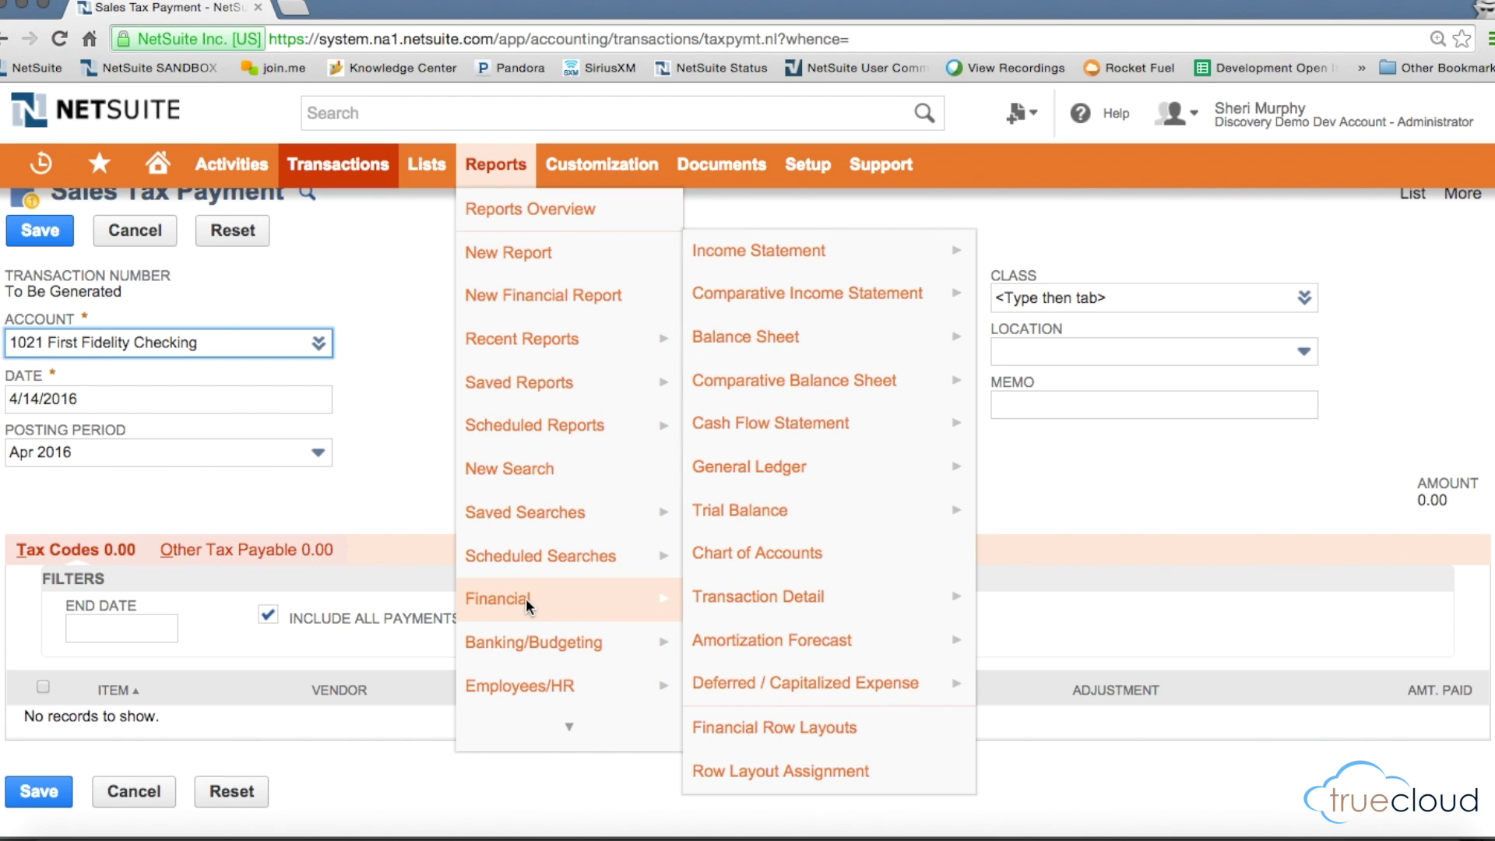
mouse_move(526, 637)
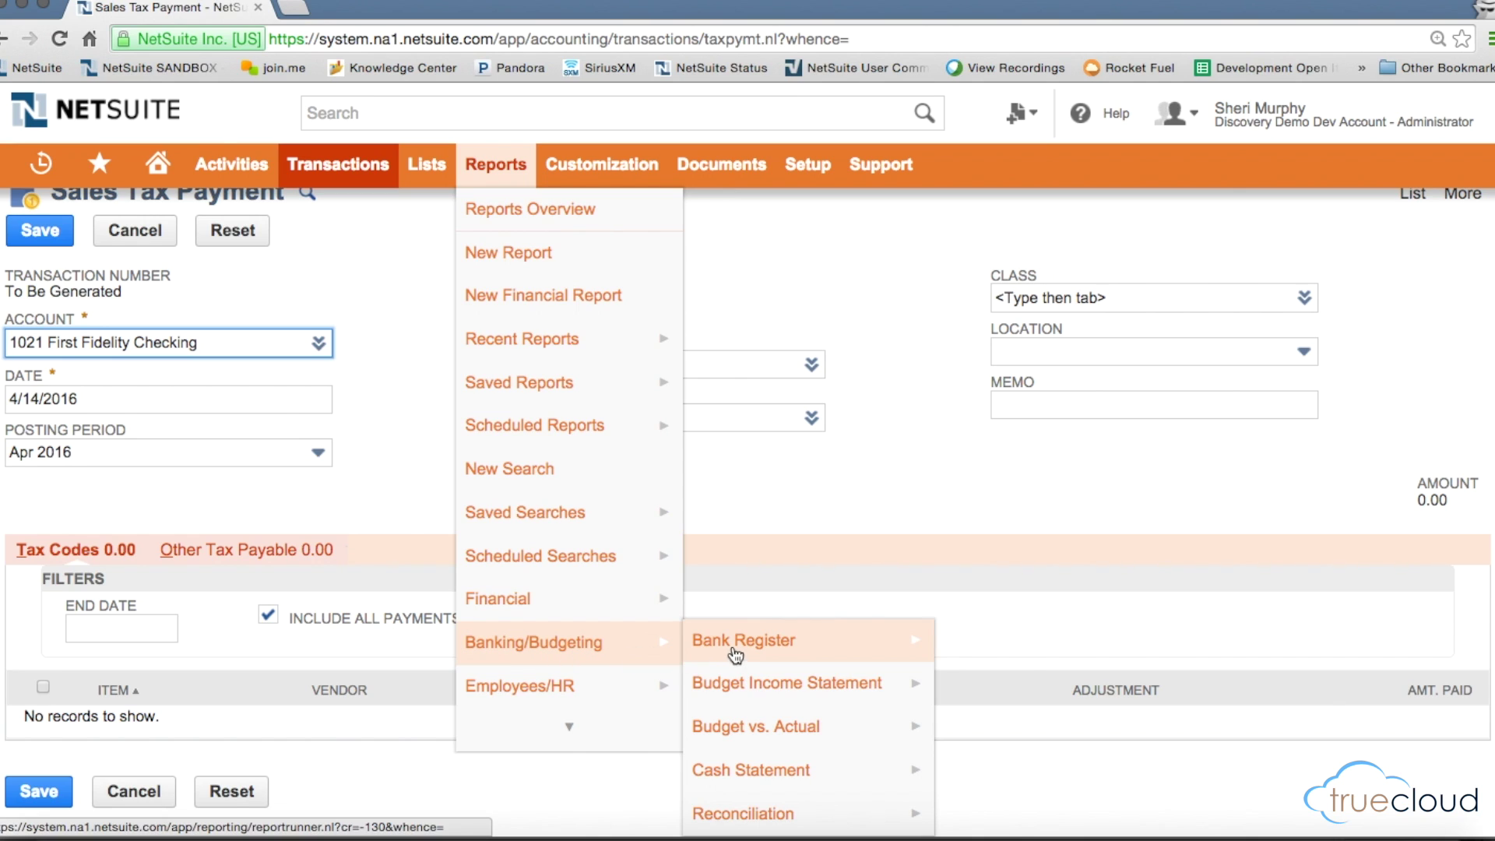
mouse_move(764, 658)
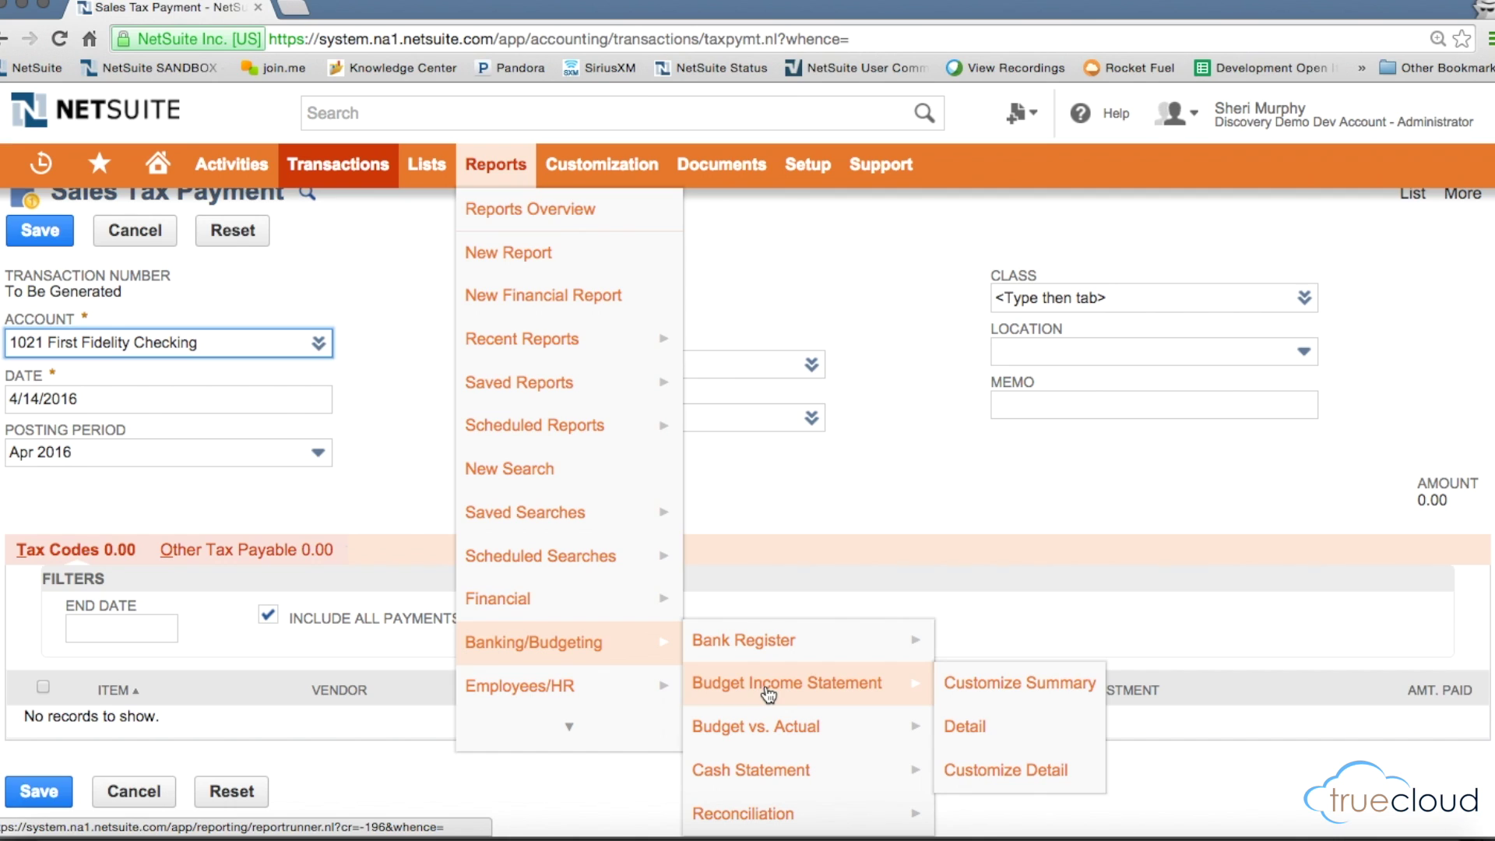
mouse_move(786, 771)
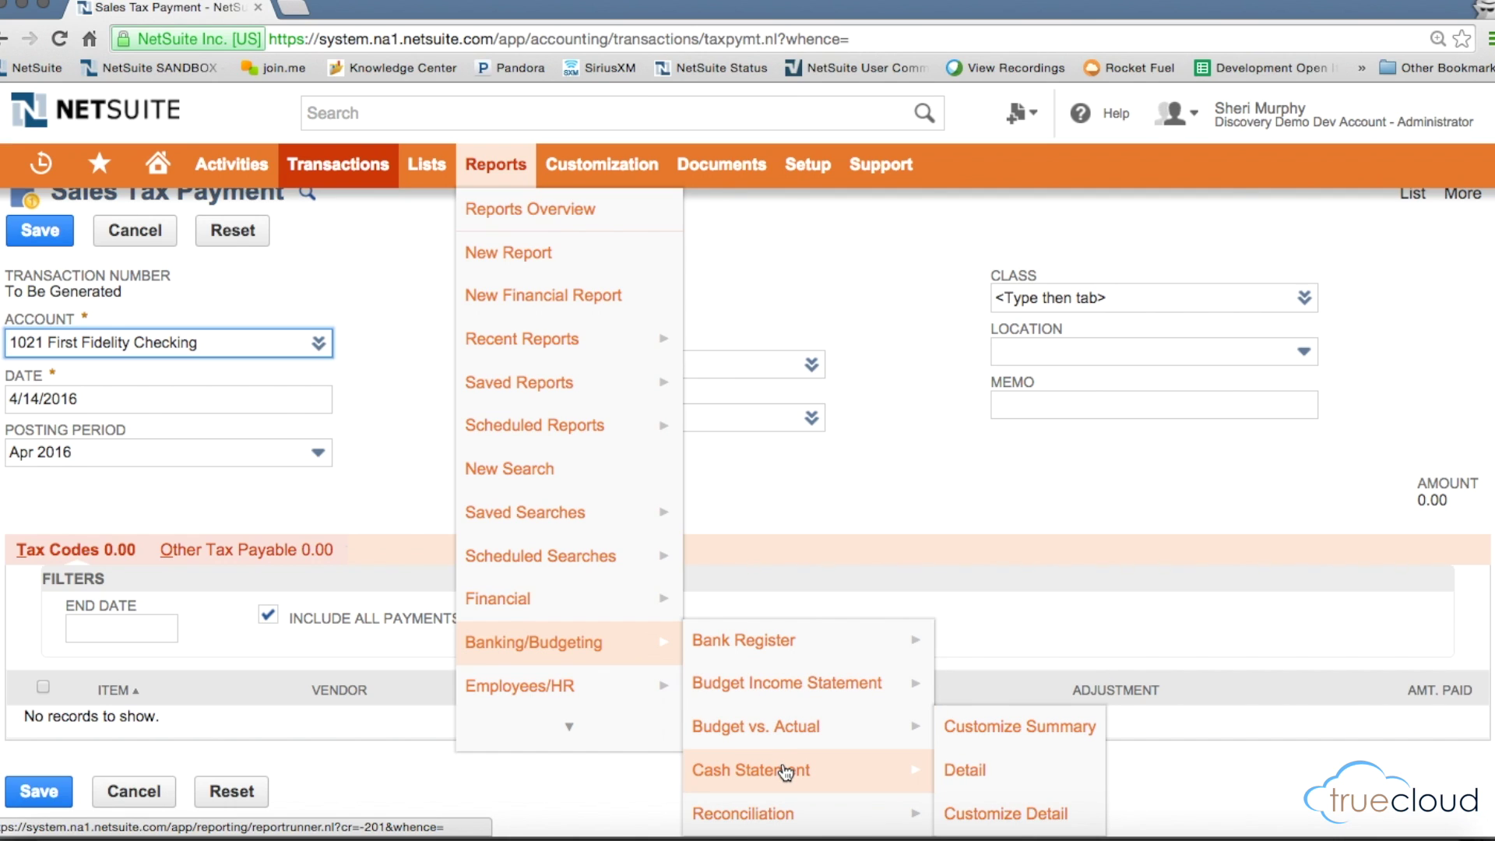
mouse_move(773, 806)
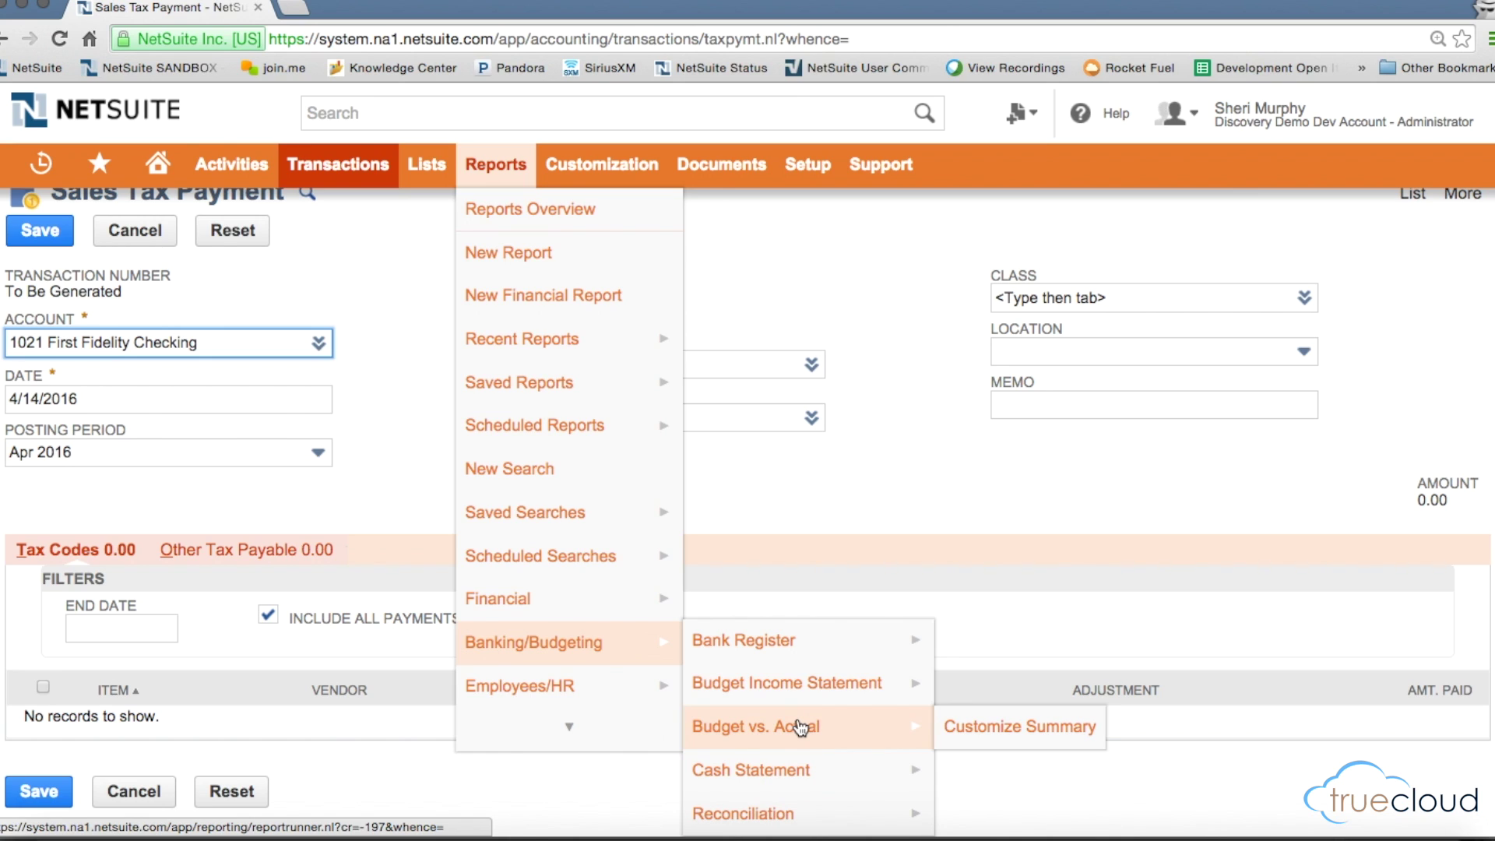
mouse_move(585, 600)
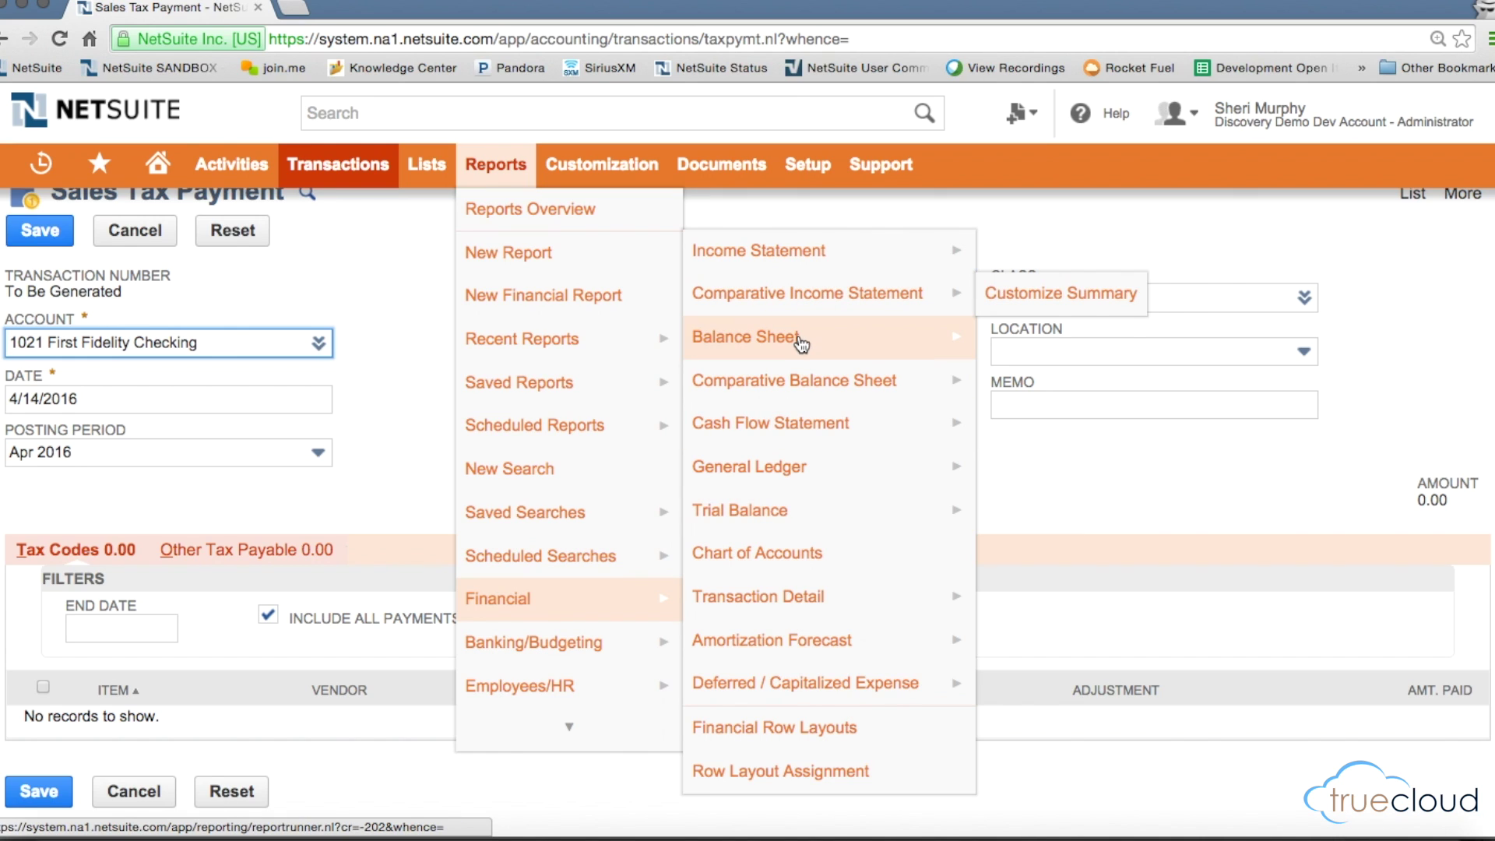
mouse_move(785, 421)
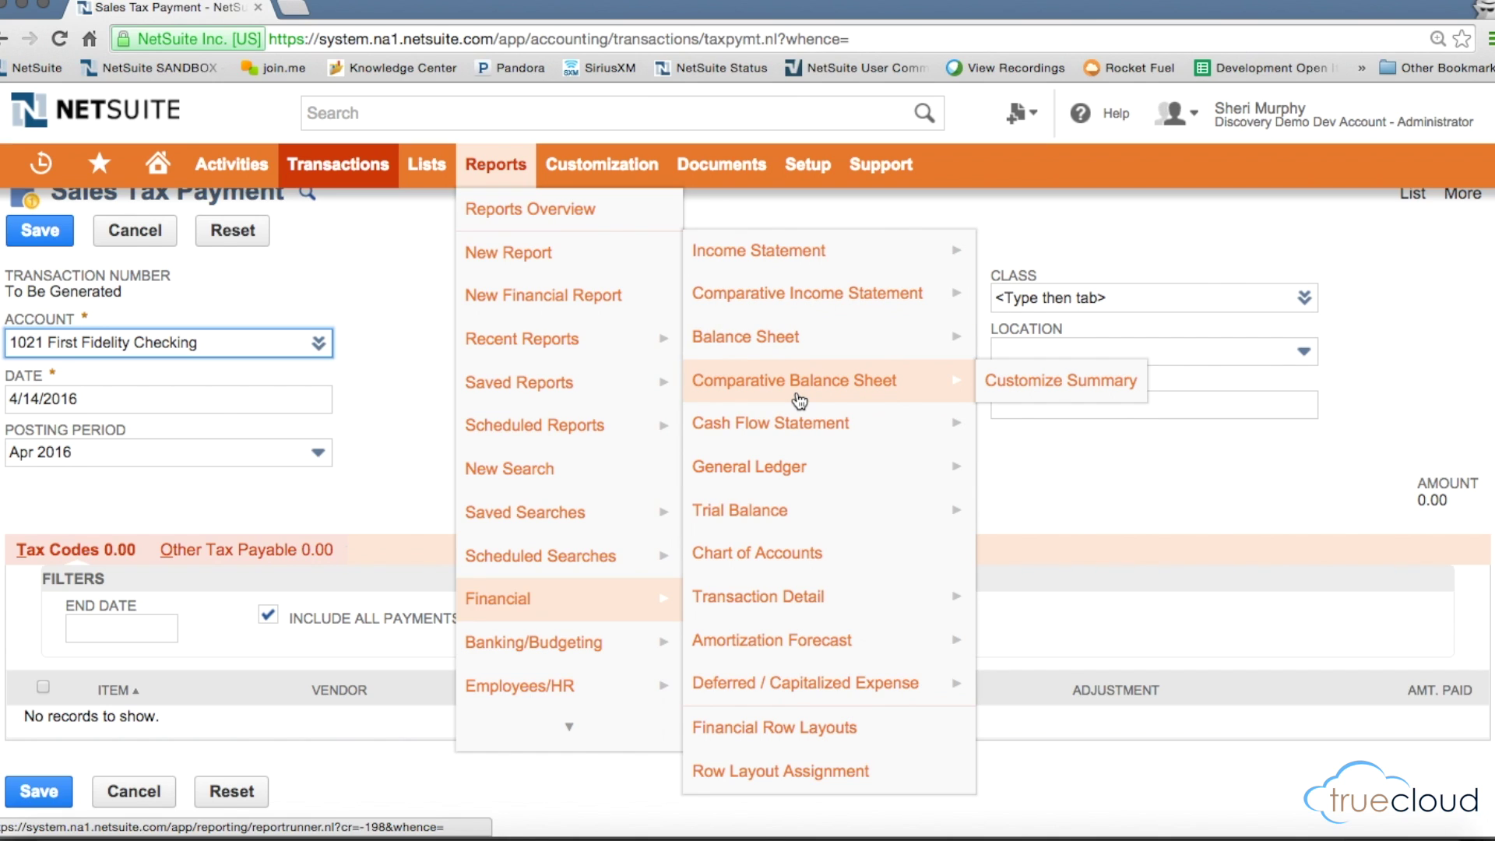
mouse_move(774, 468)
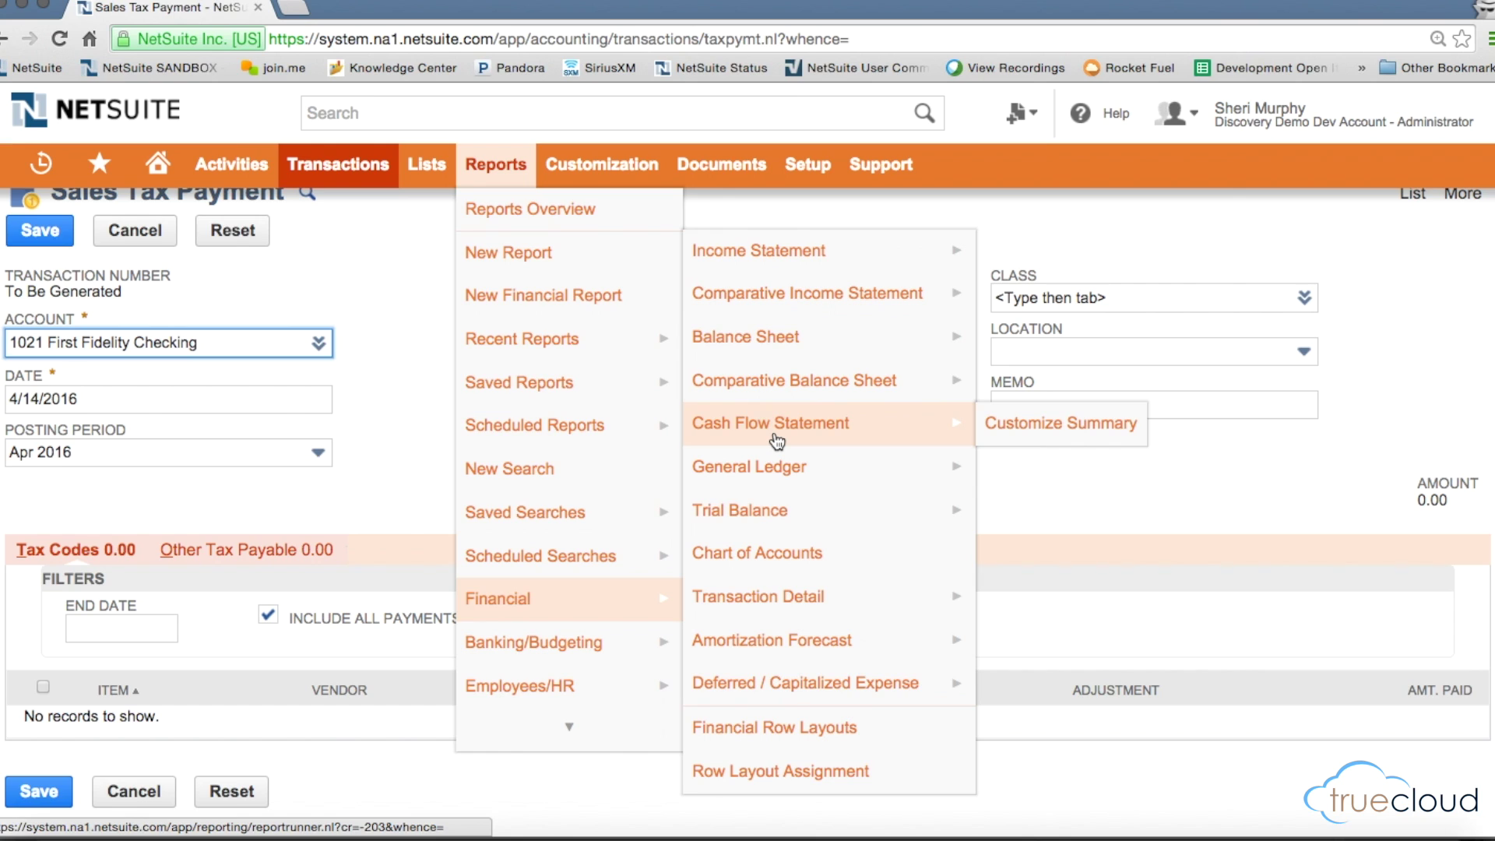
Step: Open the Trial Balance report in a new browser tab and review its view options and account balances through to the totals
mouse_move(753, 512)
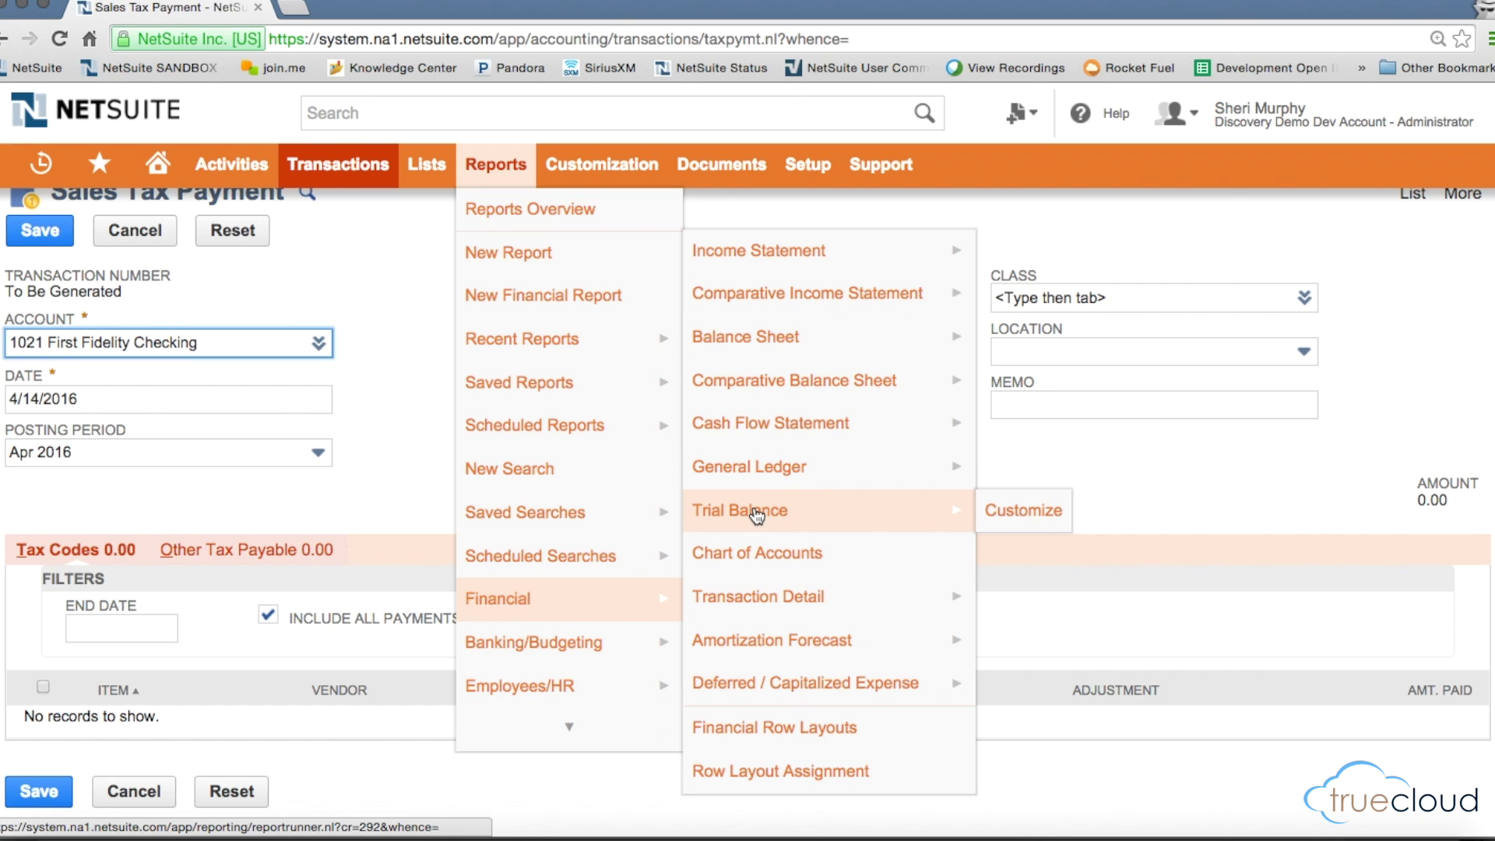
right_click(754, 514)
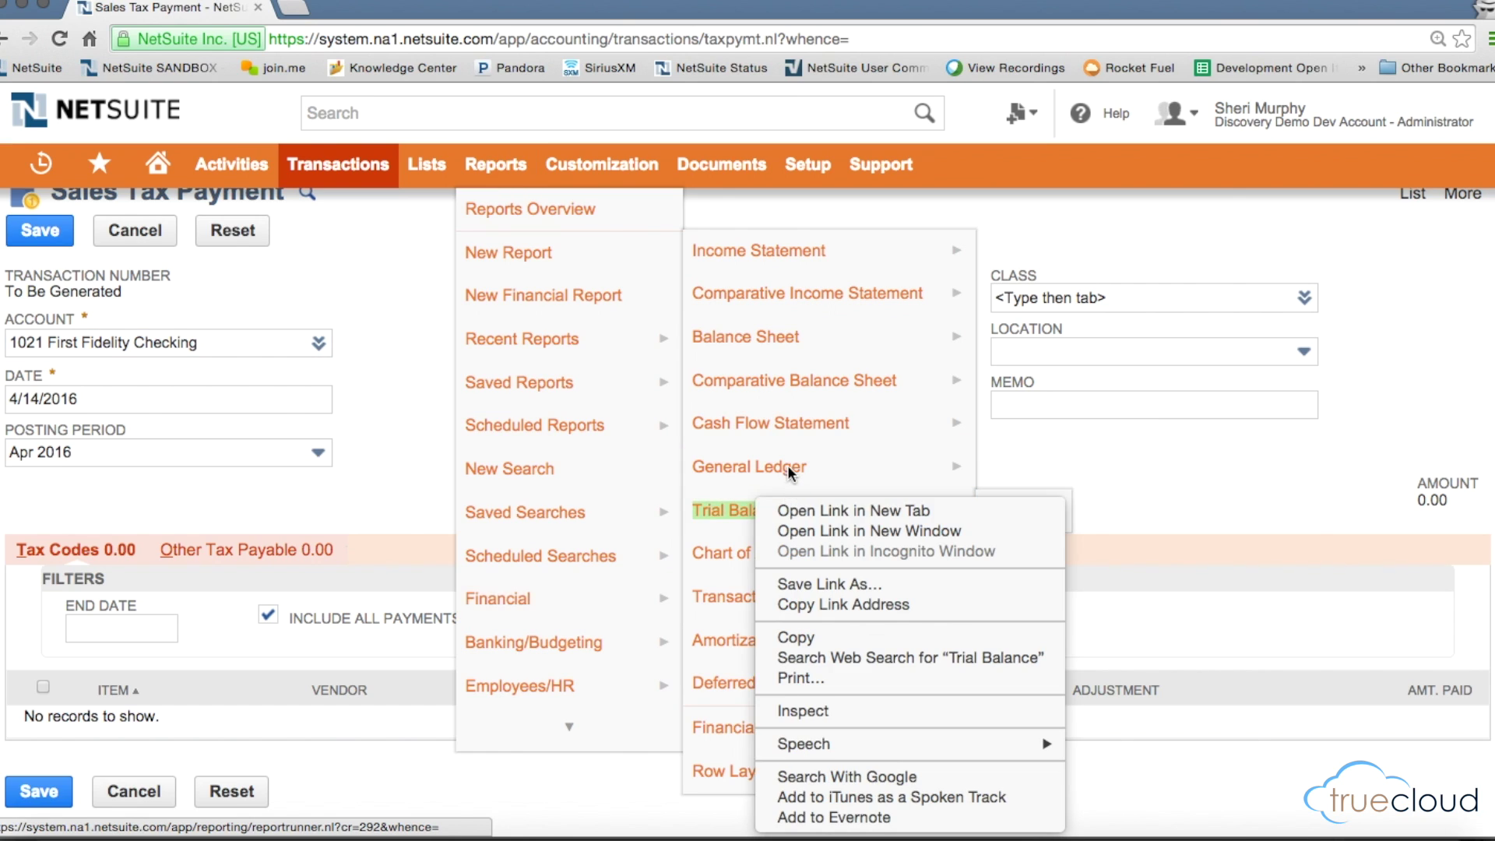
click(788, 512)
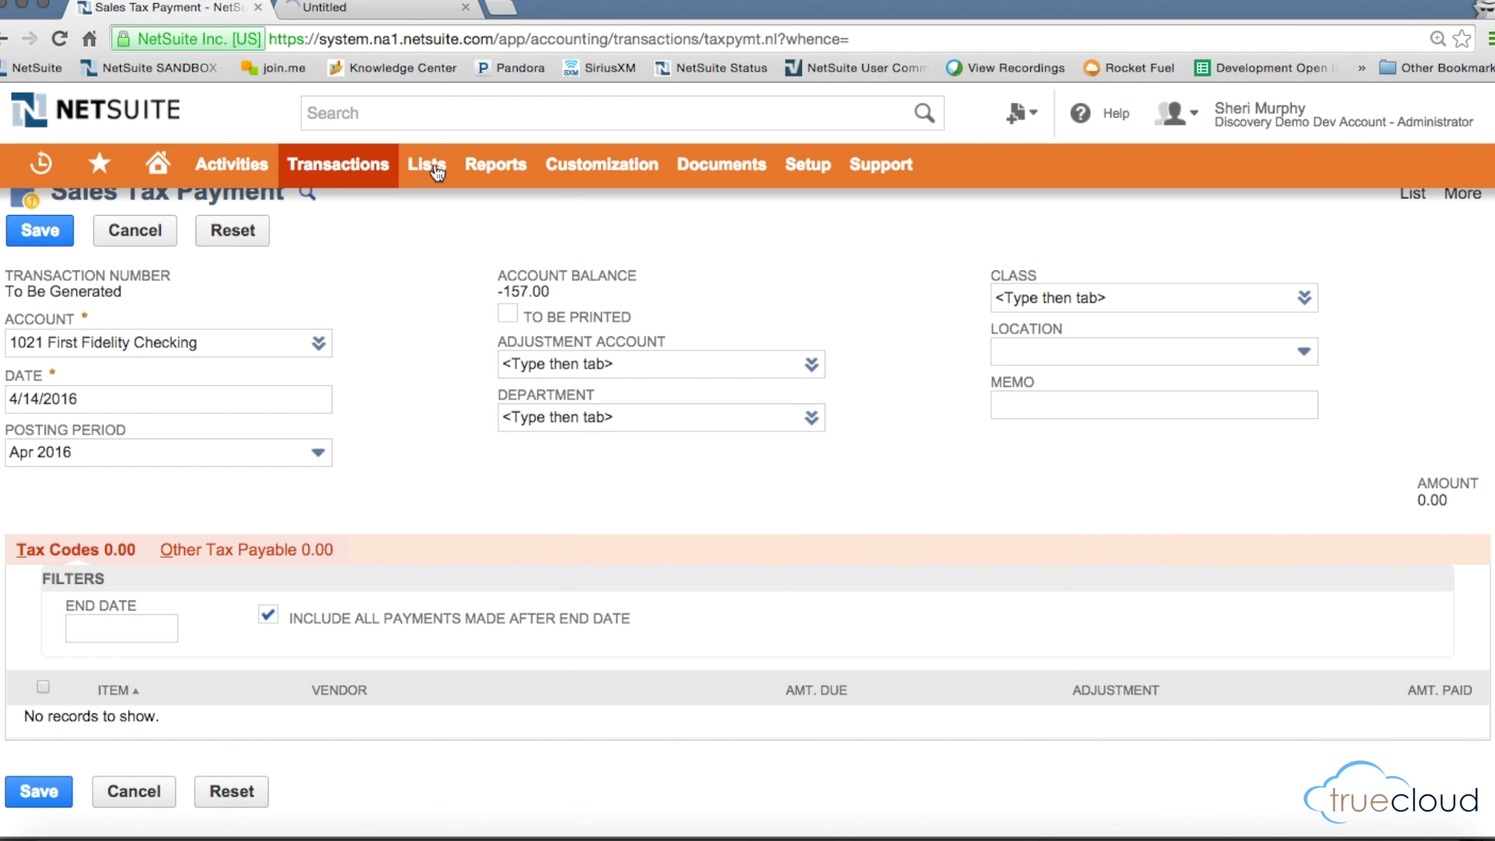
key(ctrl+Tab)
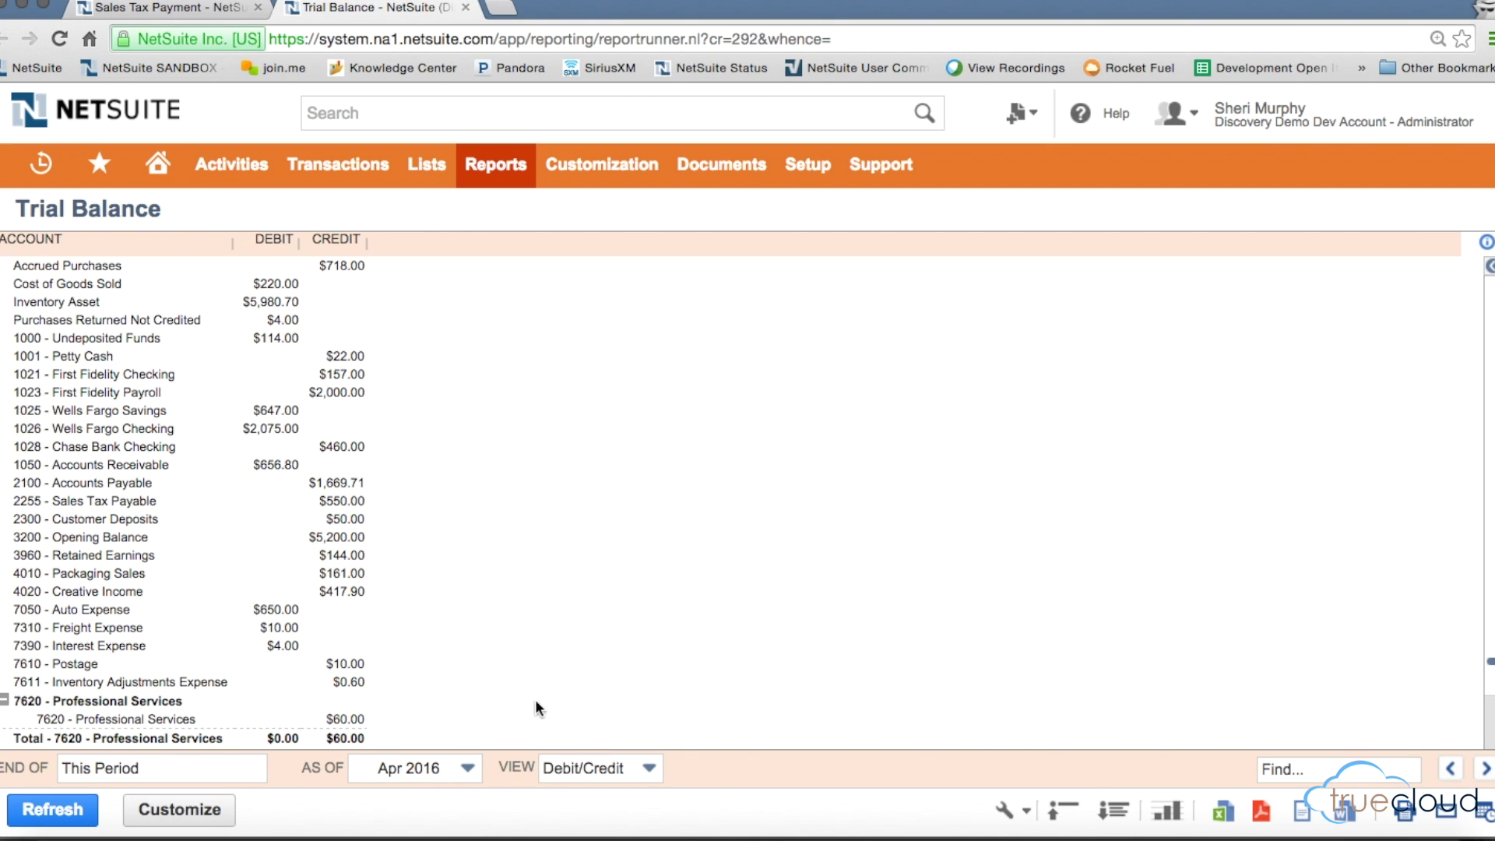
click(586, 781)
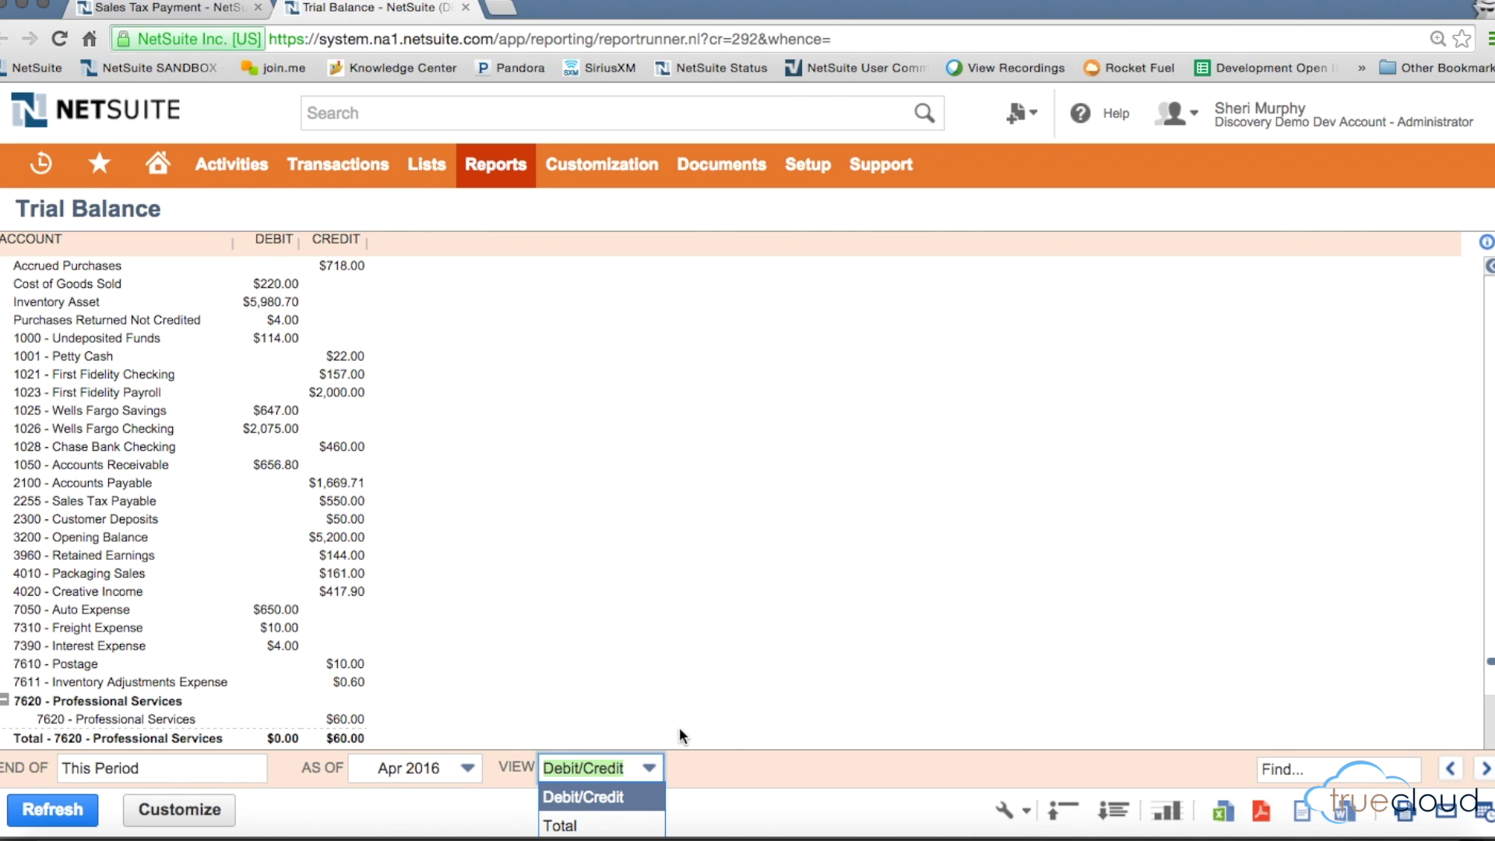
scroll(679, 736, down, 2)
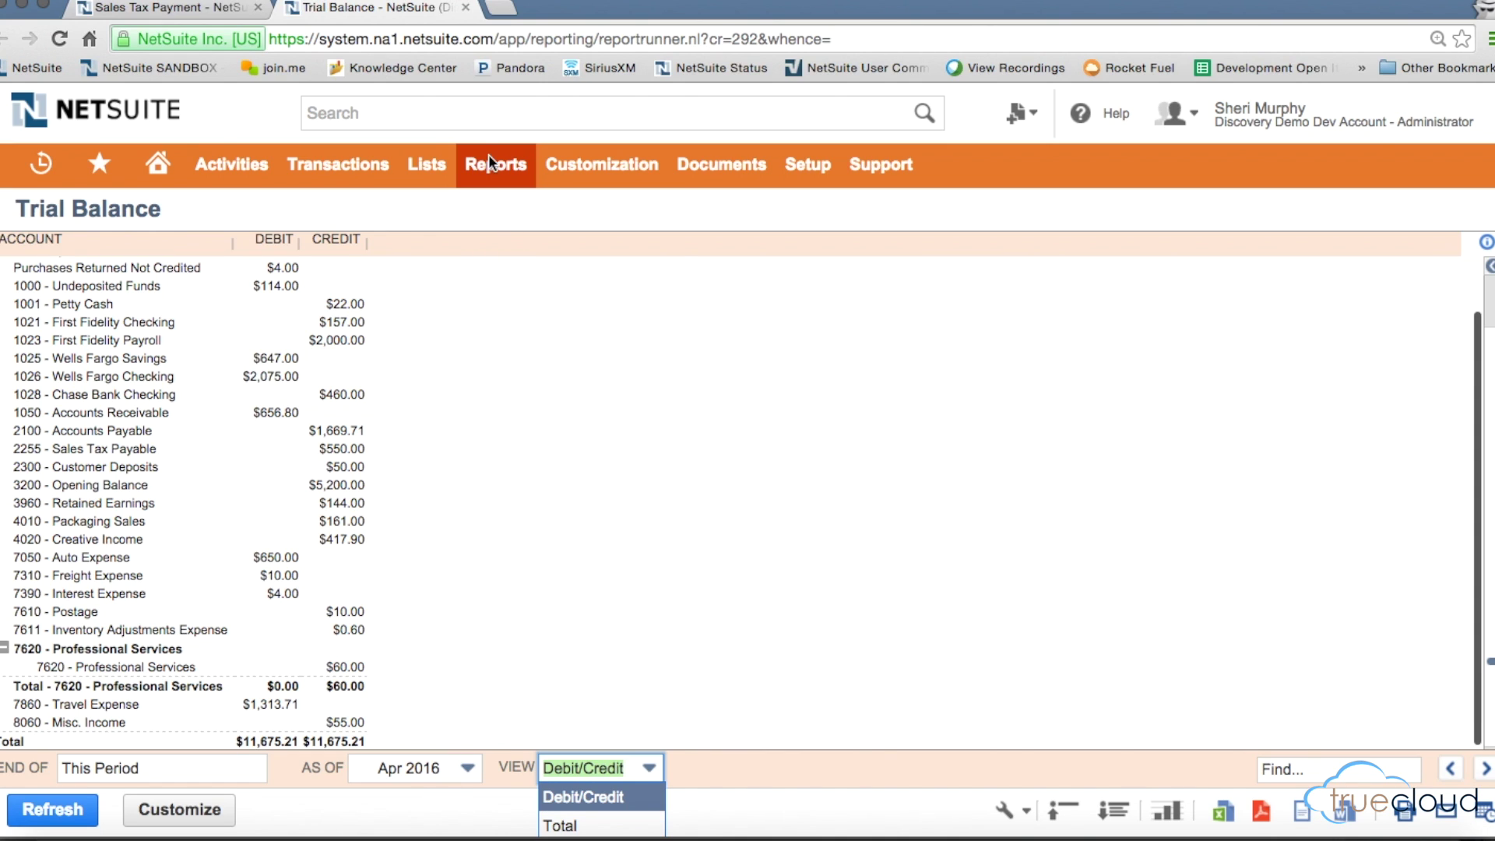
Step: Open the Chart of Accounts from the financial reports
mouse_move(489, 154)
mouse_move(539, 591)
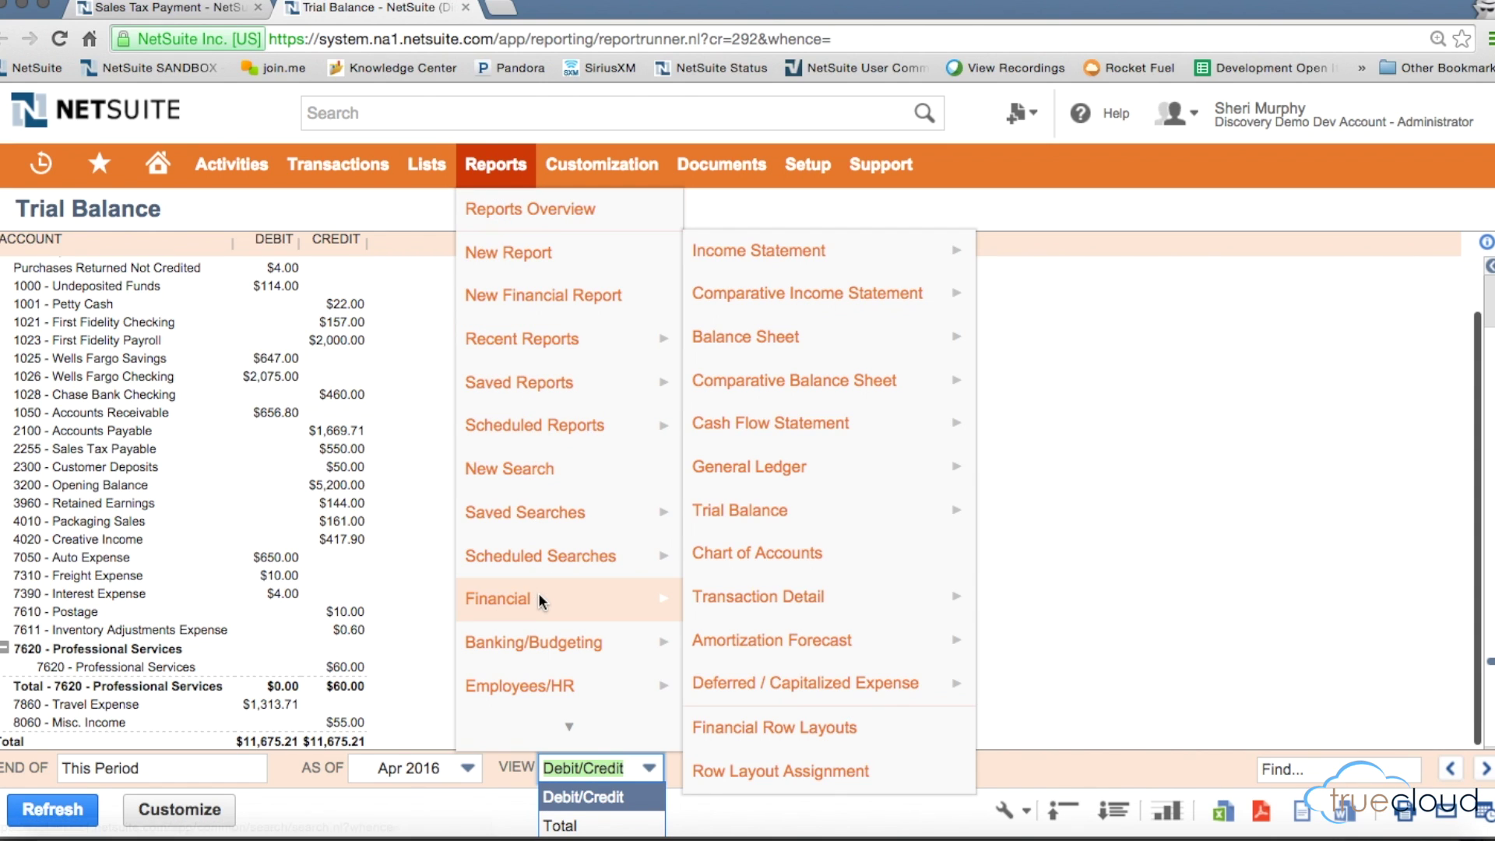
click(784, 562)
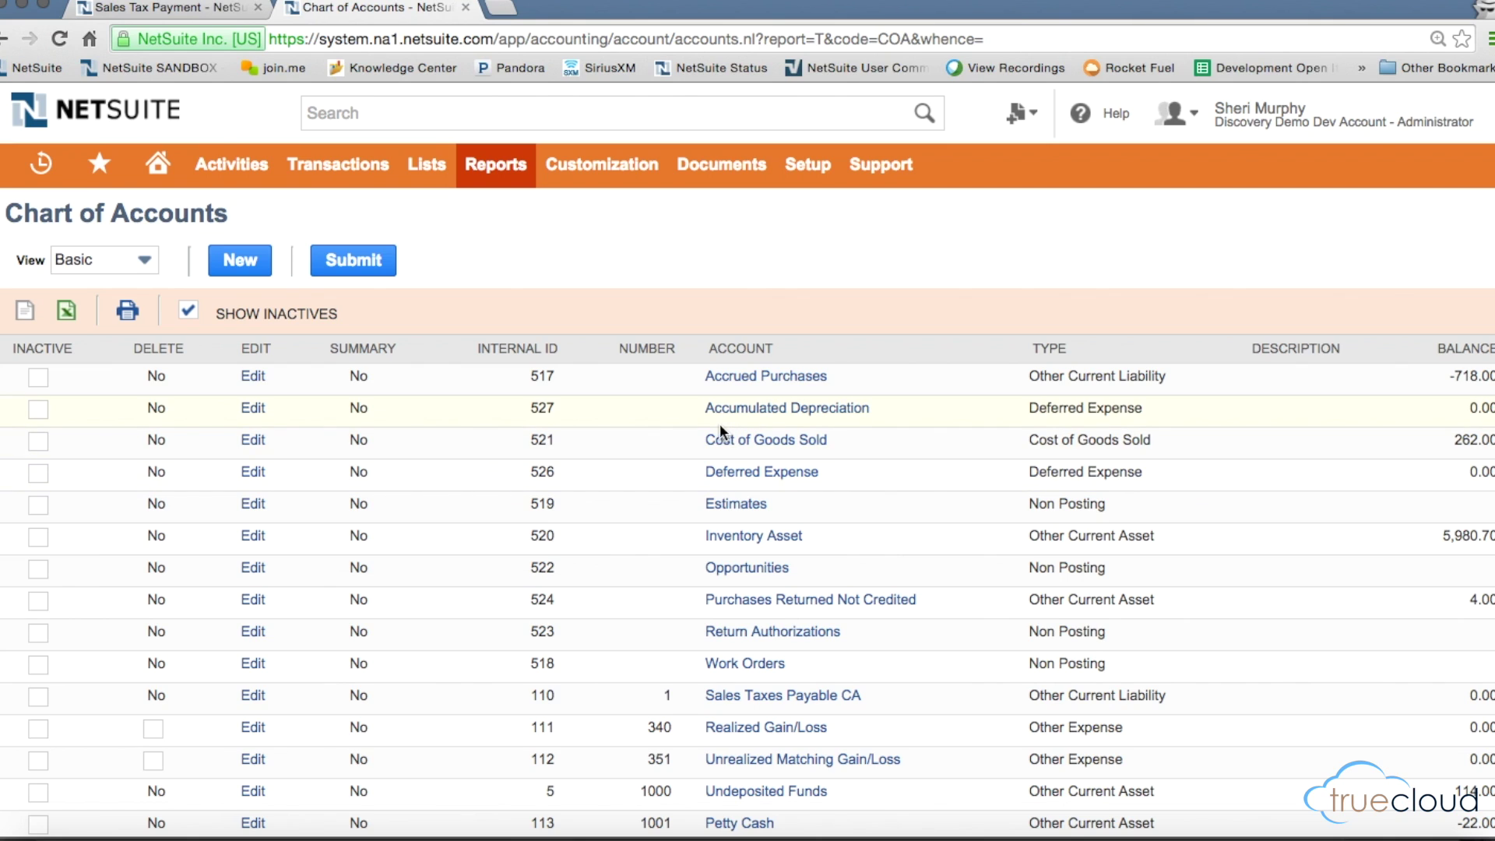
Step: View the register of account 1000 Undeposited Funds and return to the Chart of Accounts
mouse_move(427, 167)
mouse_move(439, 248)
click(779, 792)
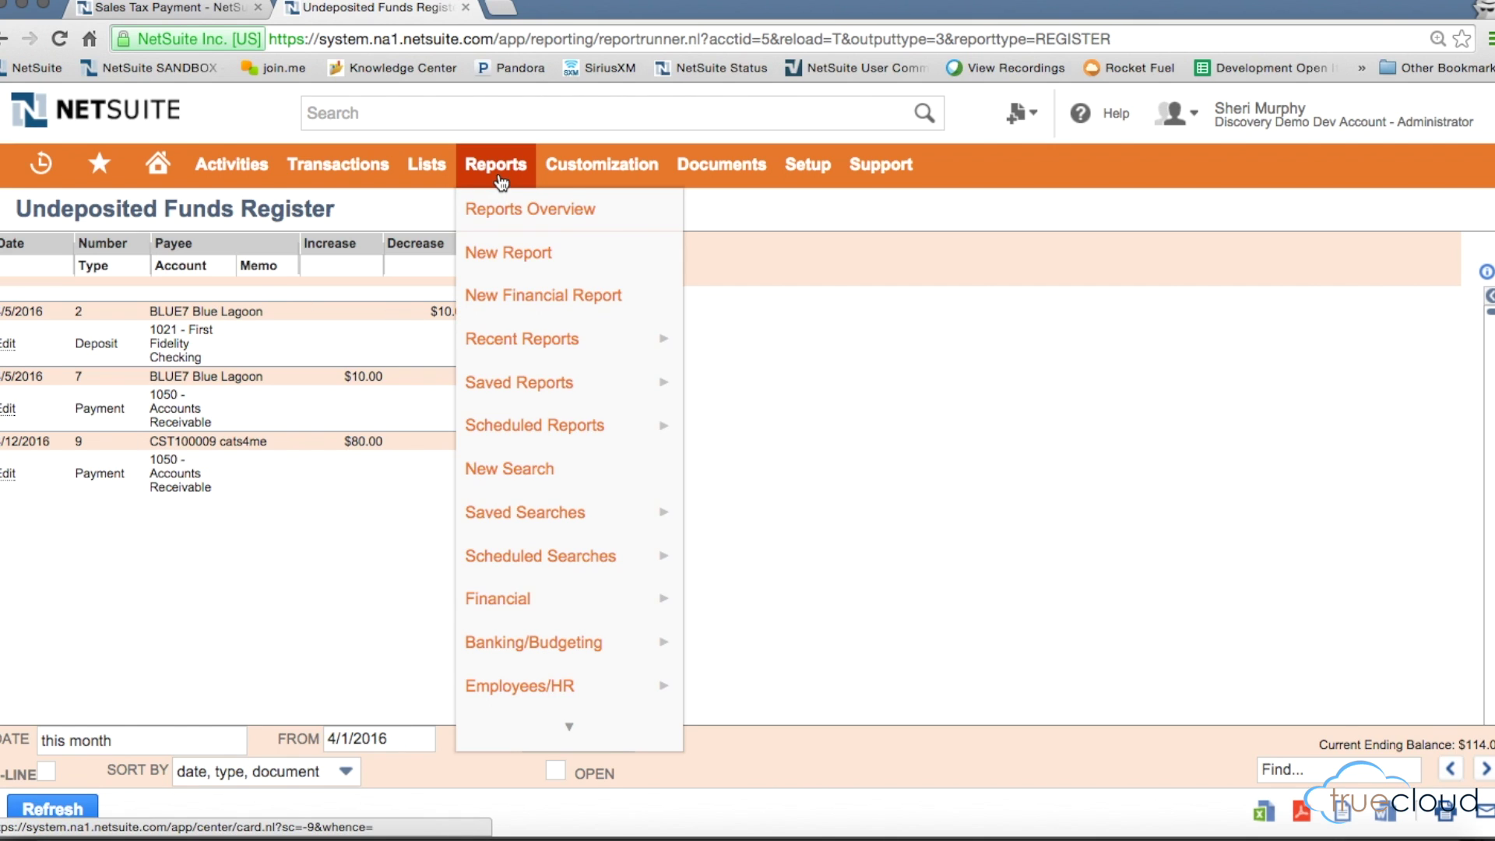
click(3, 40)
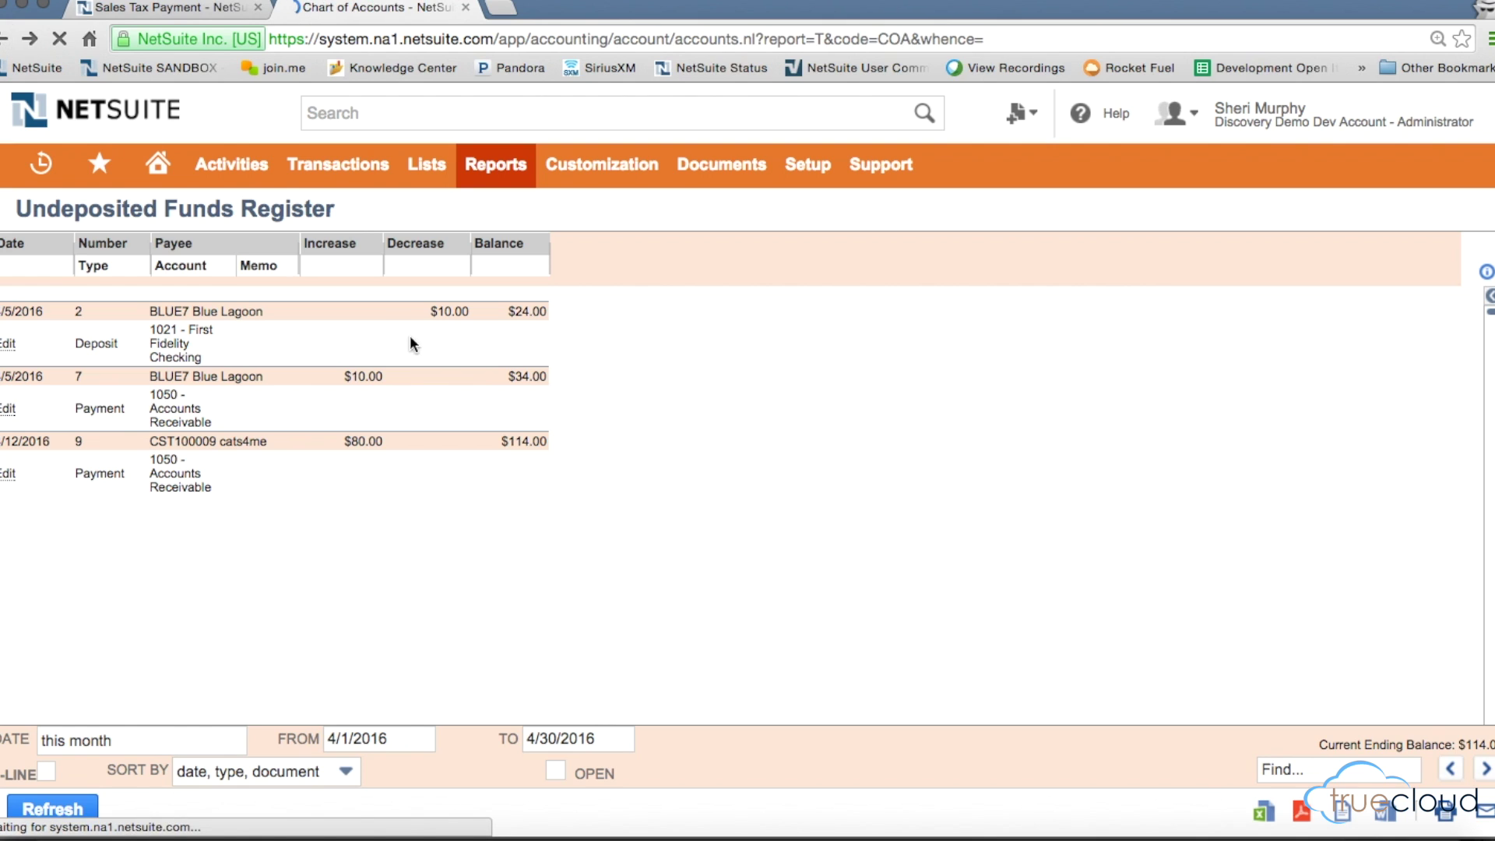
Step: Open the Bank Register report from the banking and budgeting reports
mouse_move(495, 165)
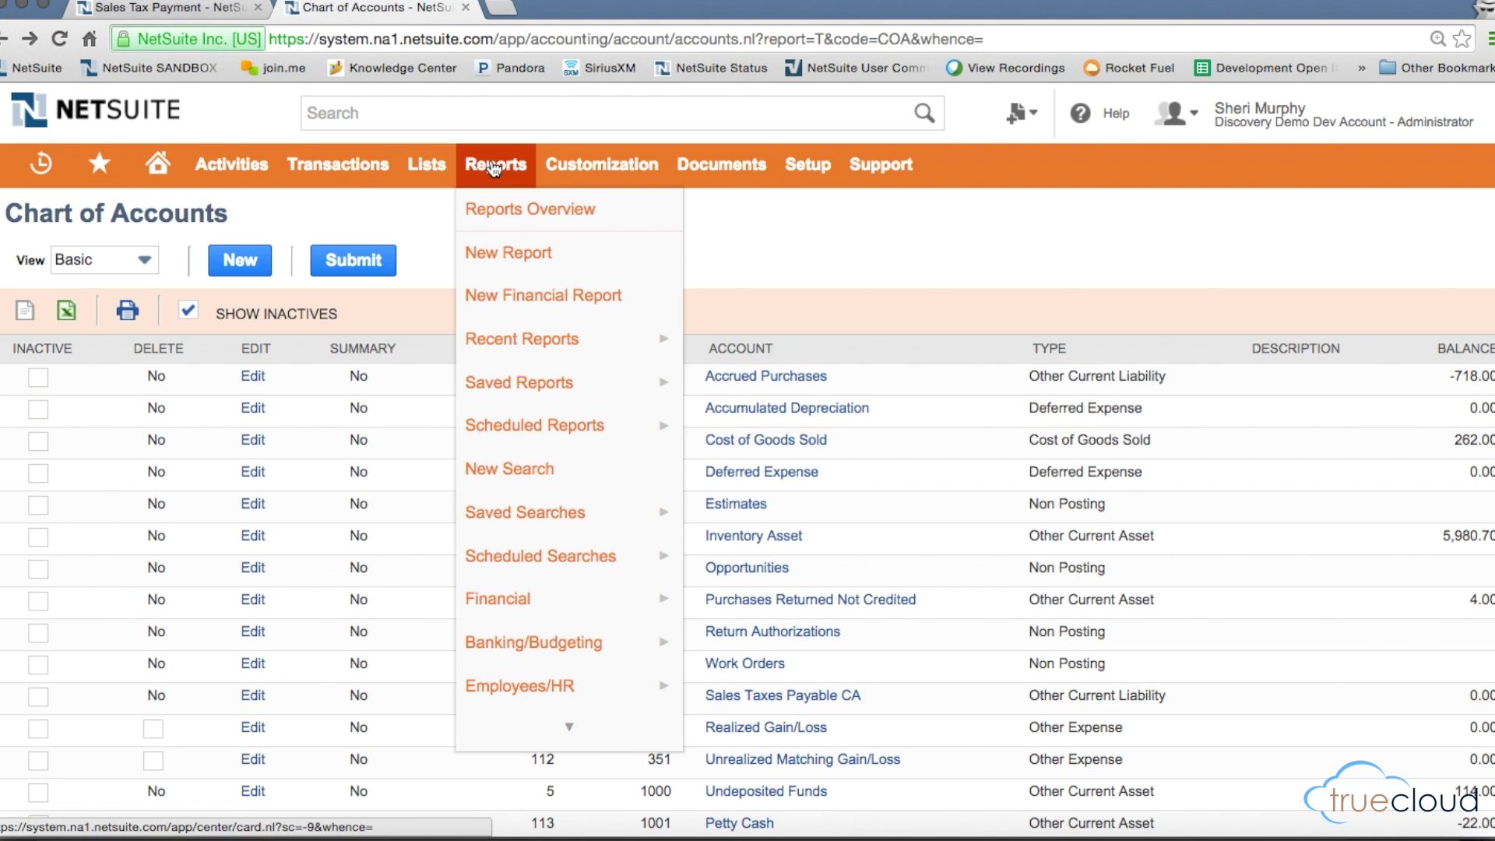
mouse_move(544, 642)
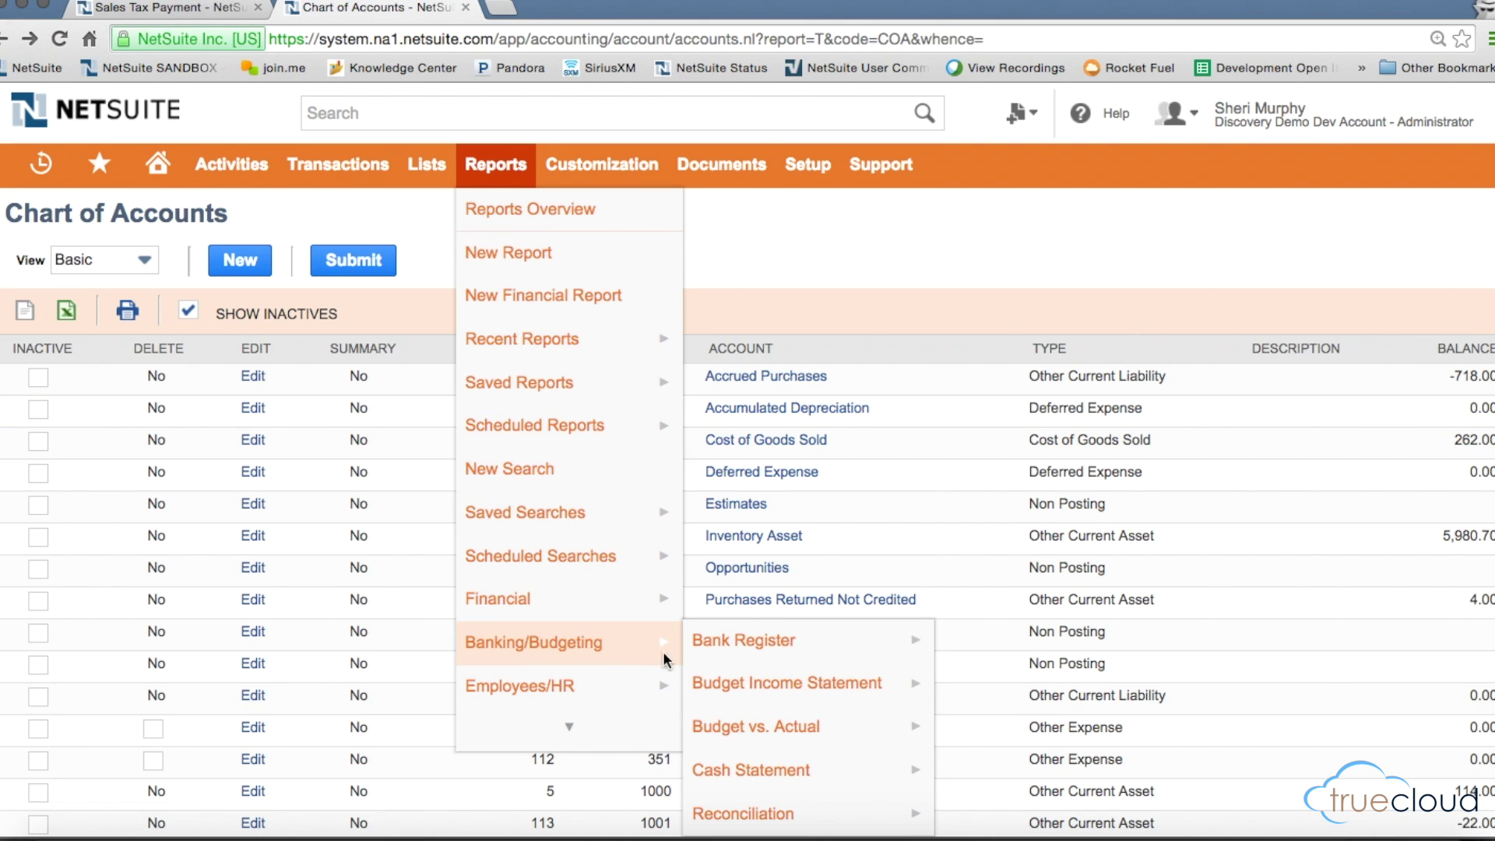
click(743, 647)
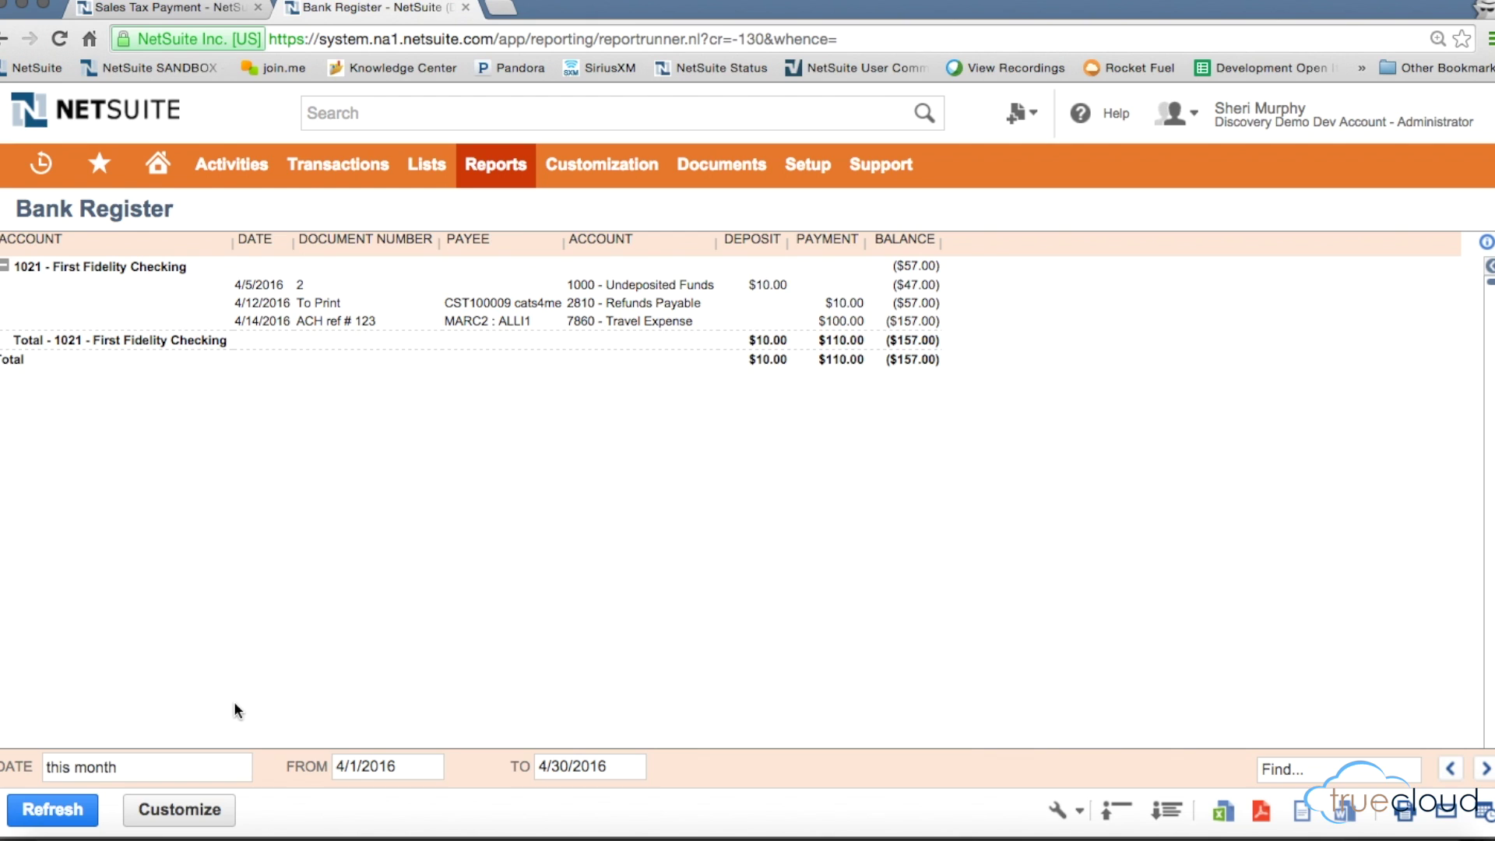
Step: Open the Analytics section of the user preferences and examine the Default Bank Account setting
mouse_move(158, 165)
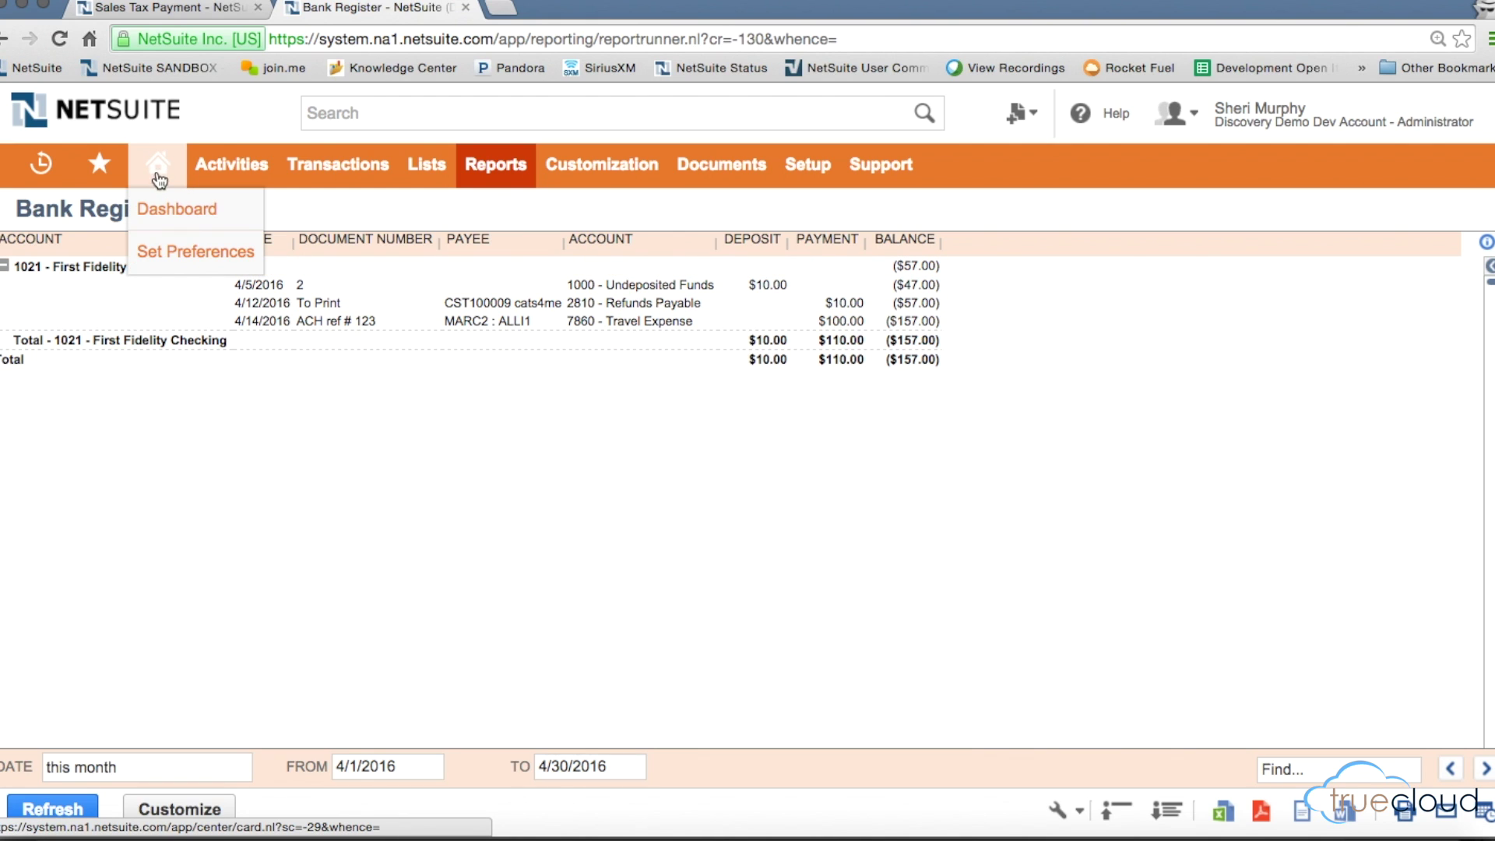
click(170, 254)
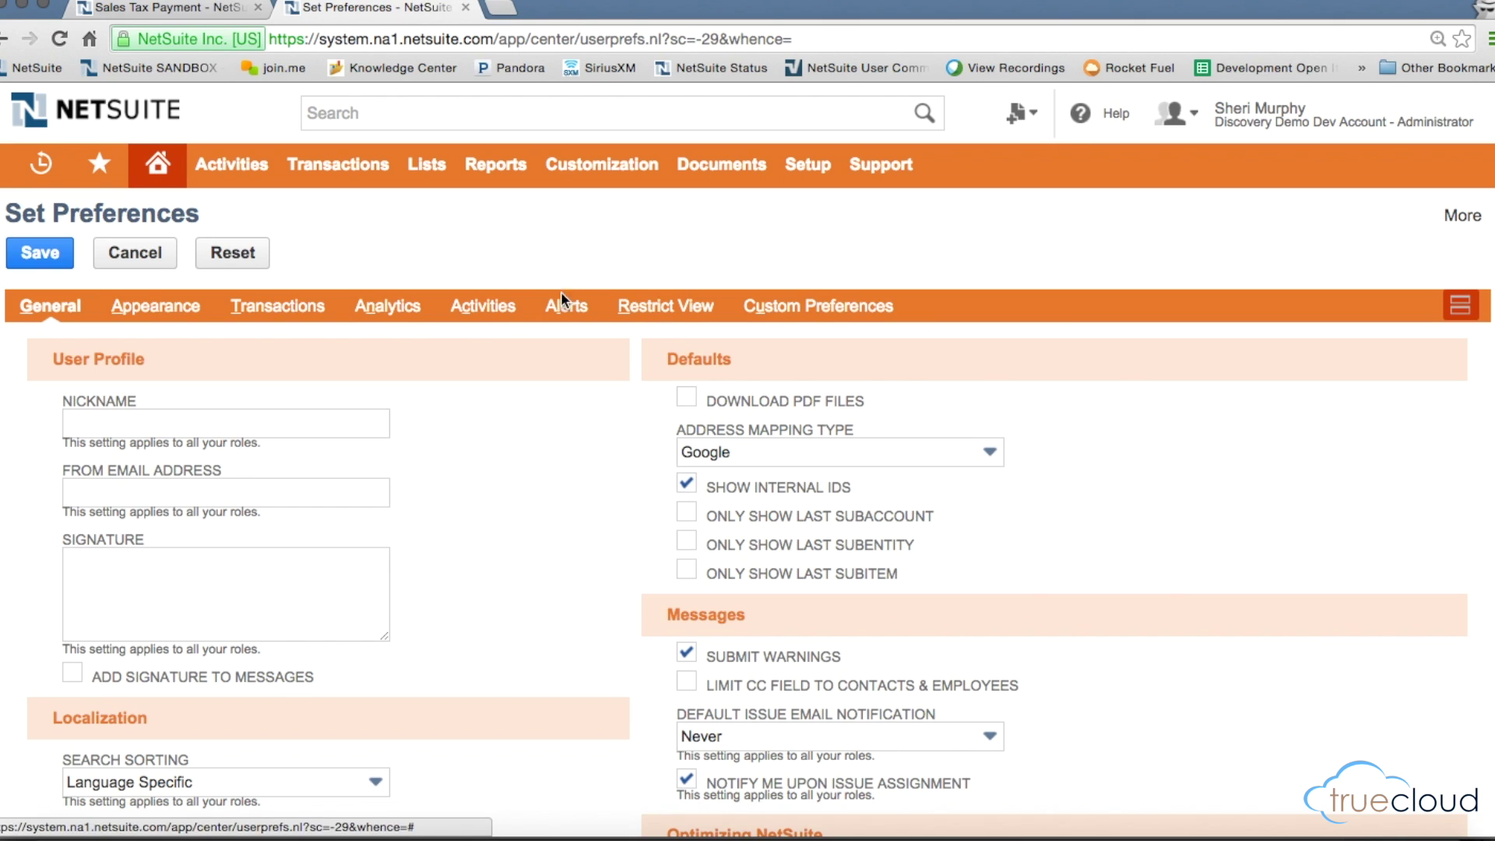
click(411, 309)
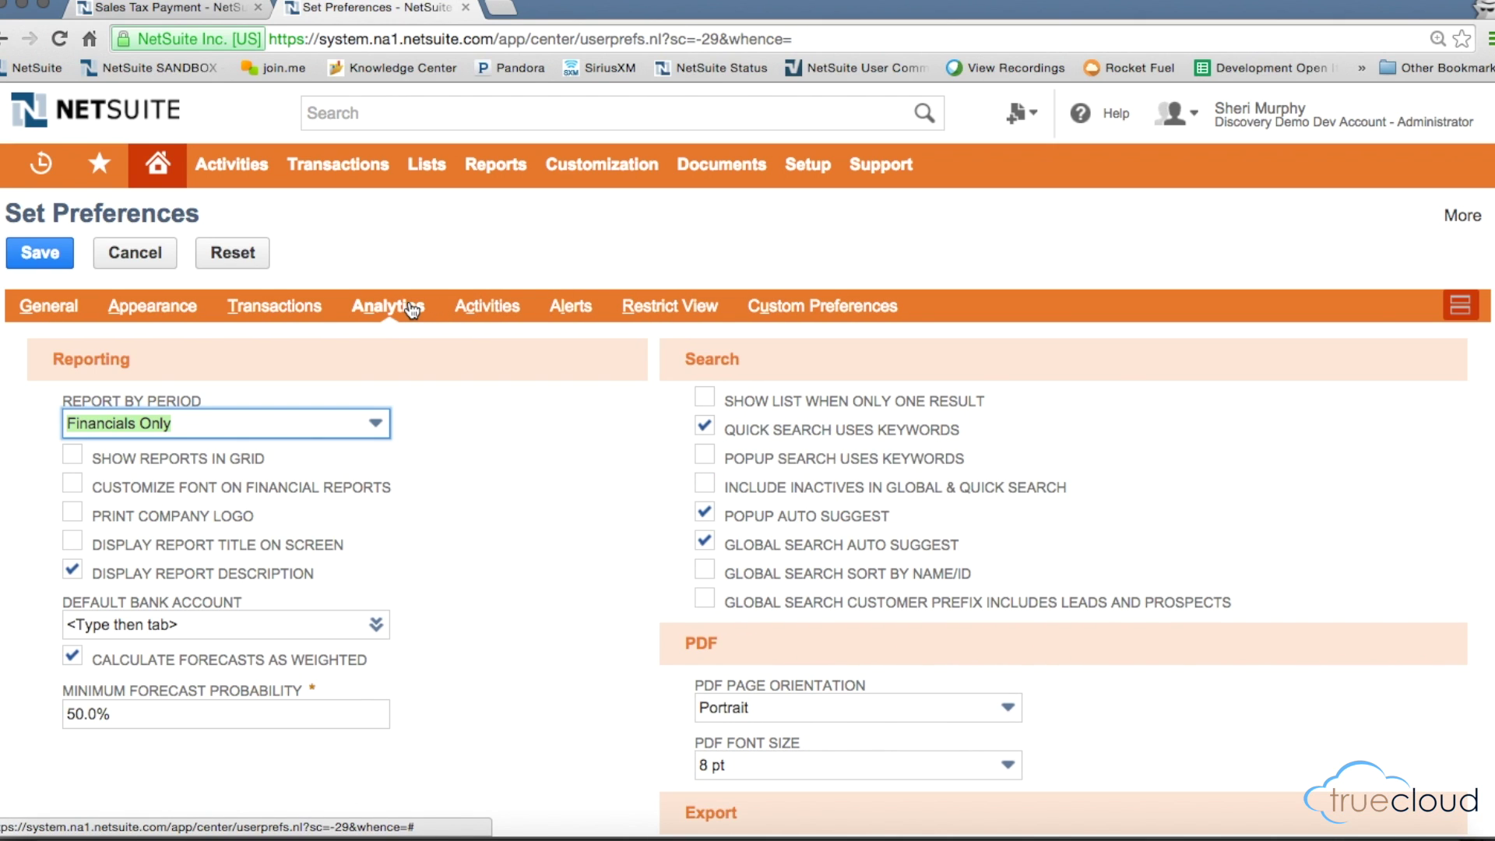
click(200, 622)
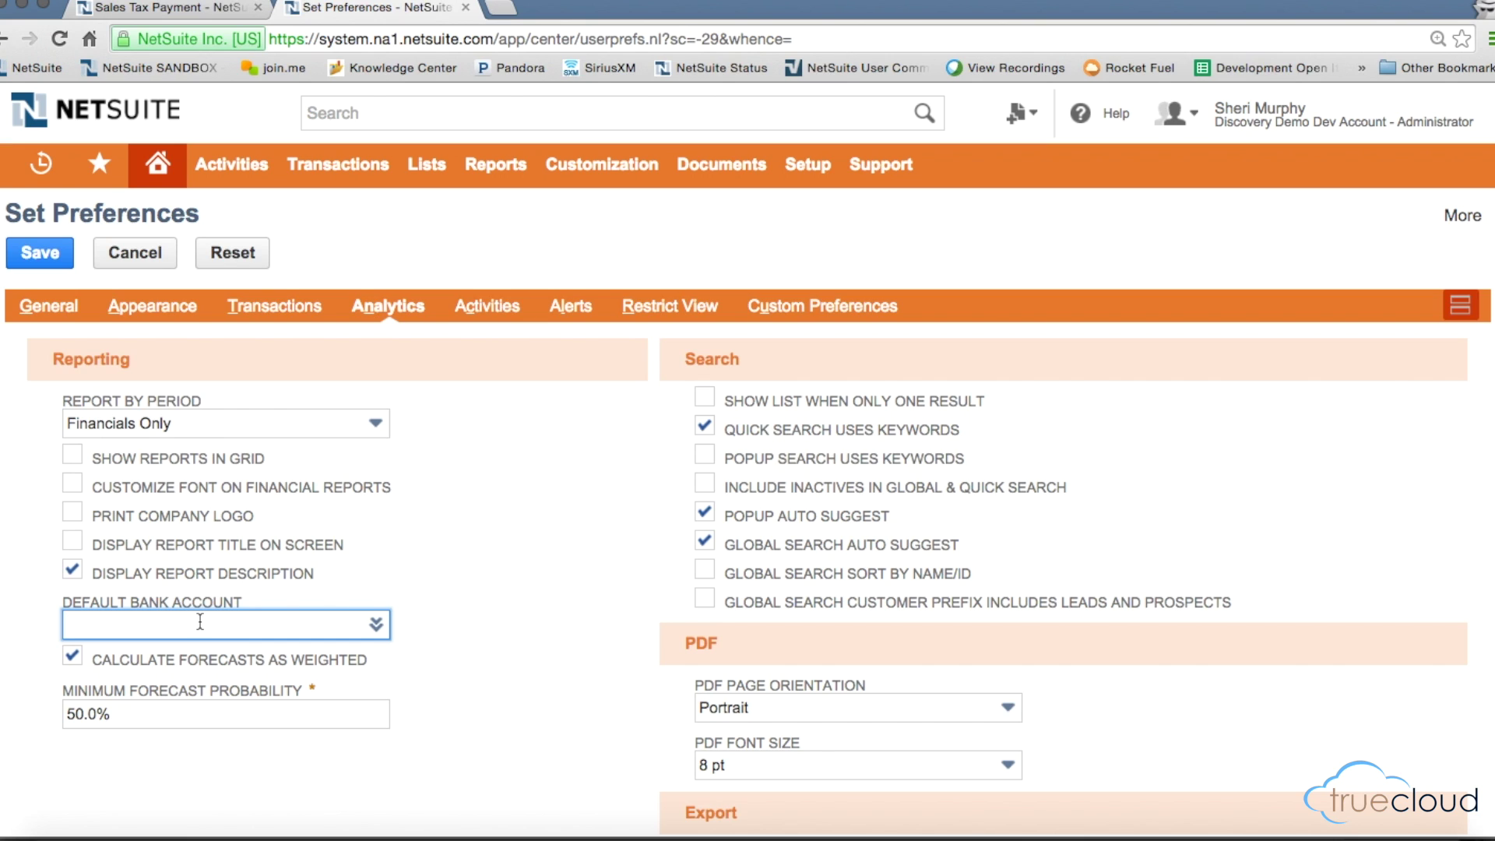
Step: Open the field help for Report by Period, enlarge it to read all options and close it
click(178, 401)
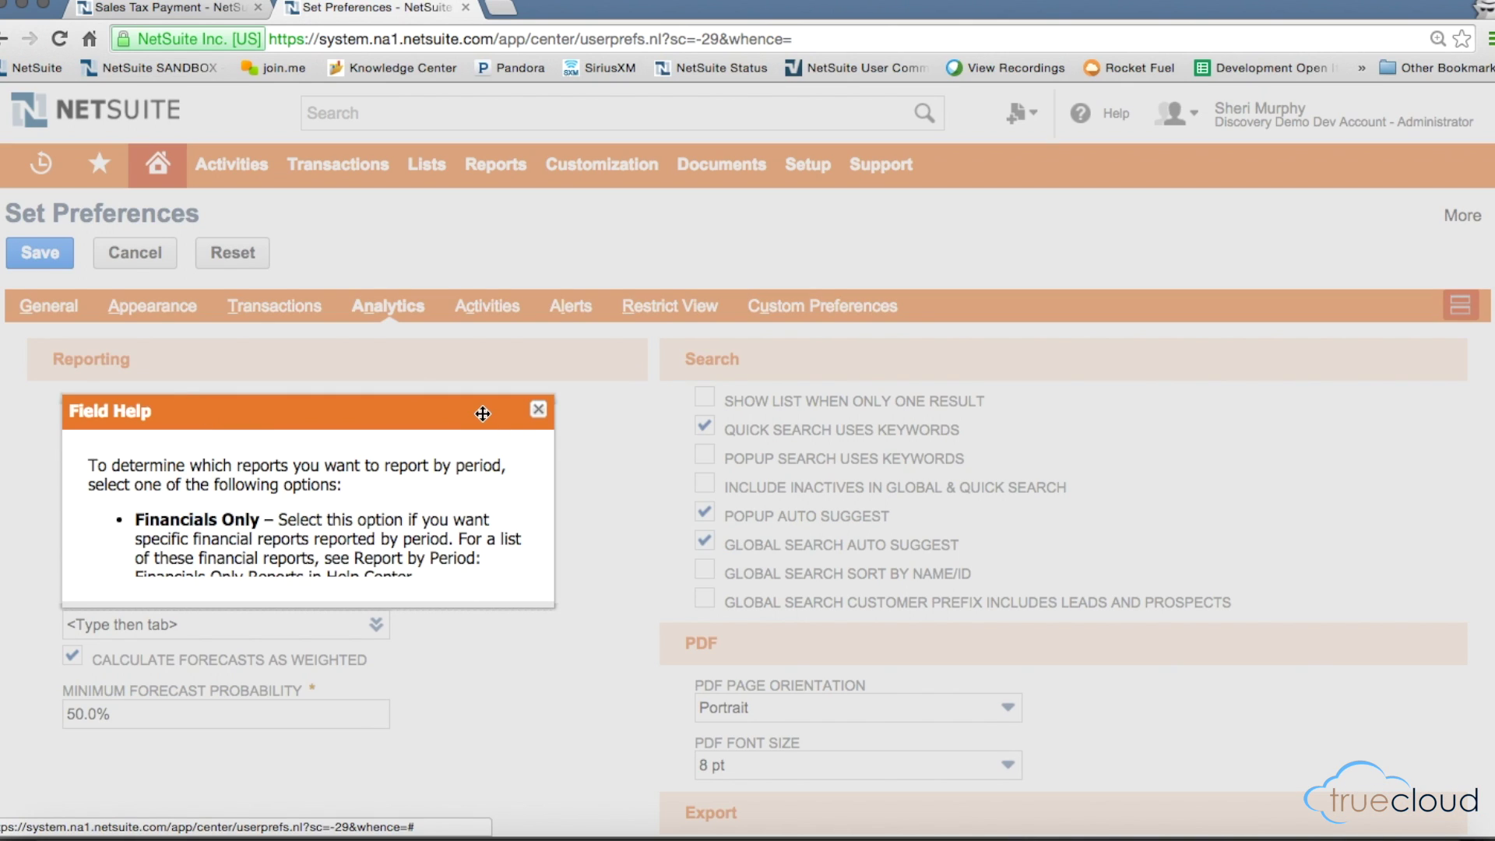
drag(483, 414, 604, 285)
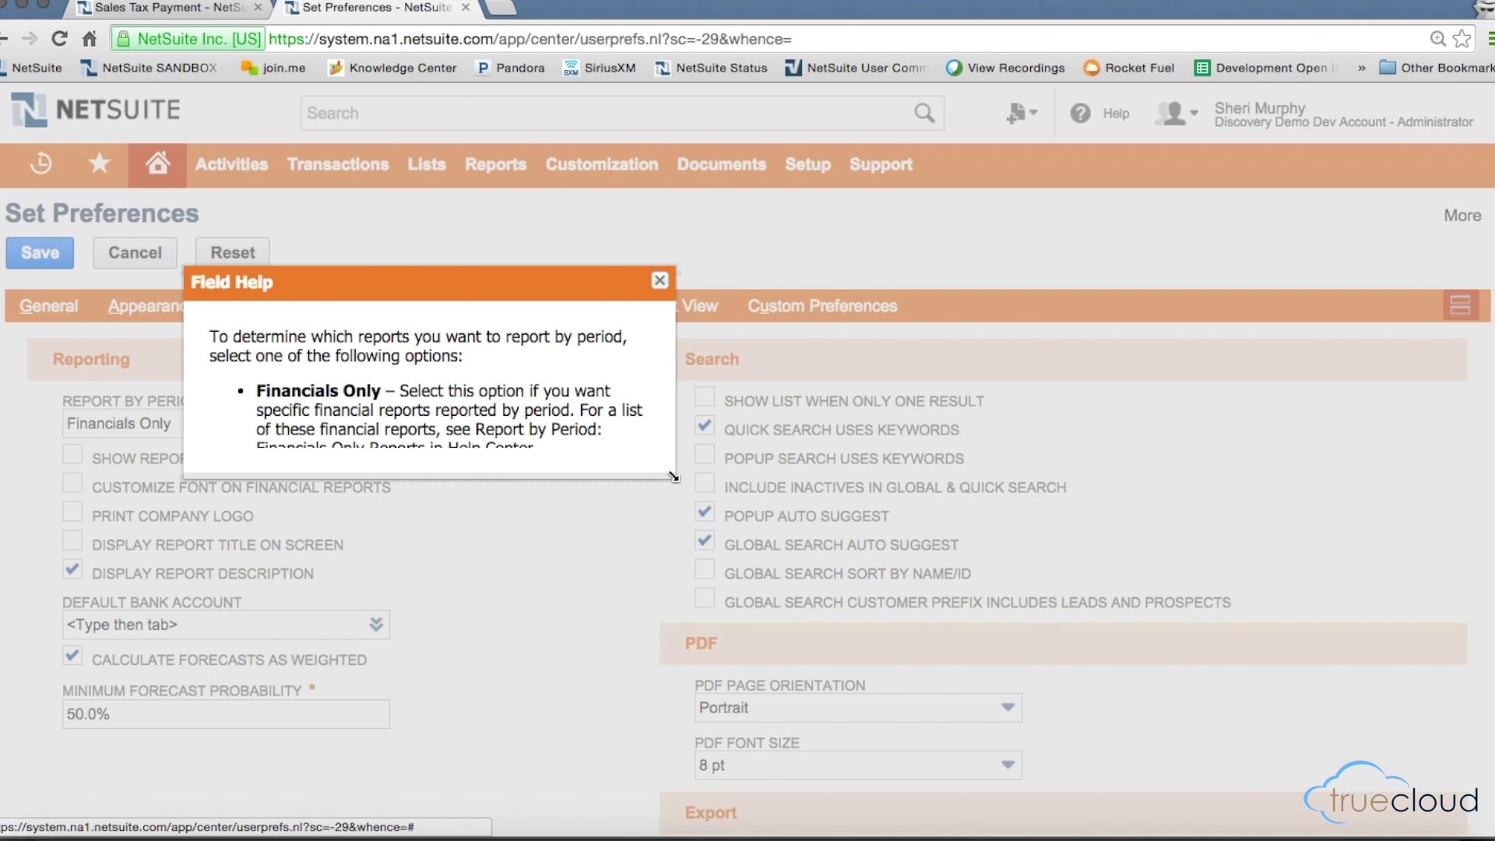
drag(673, 477, 947, 634)
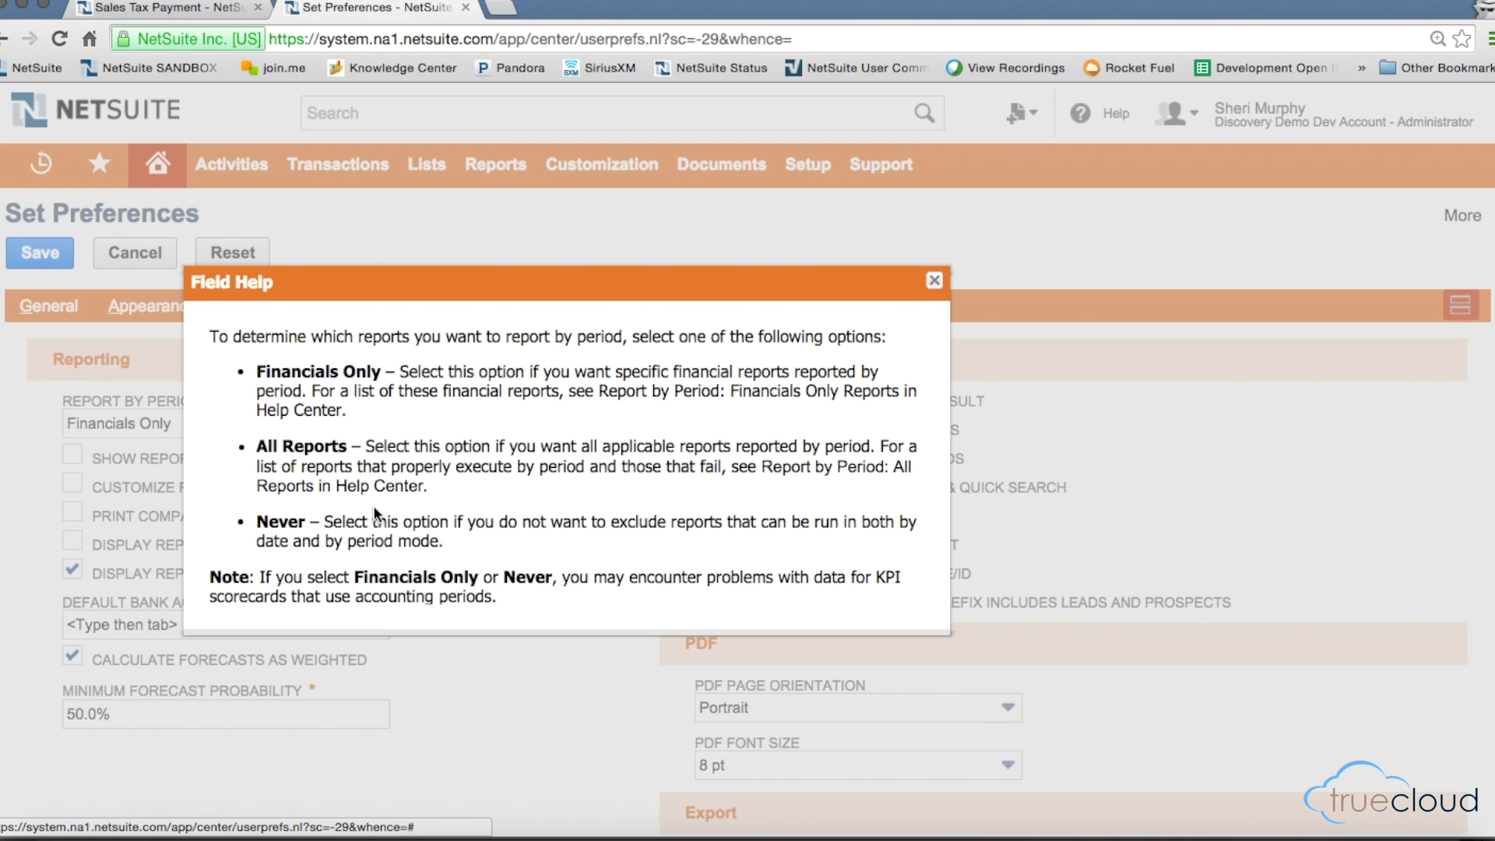
click(933, 282)
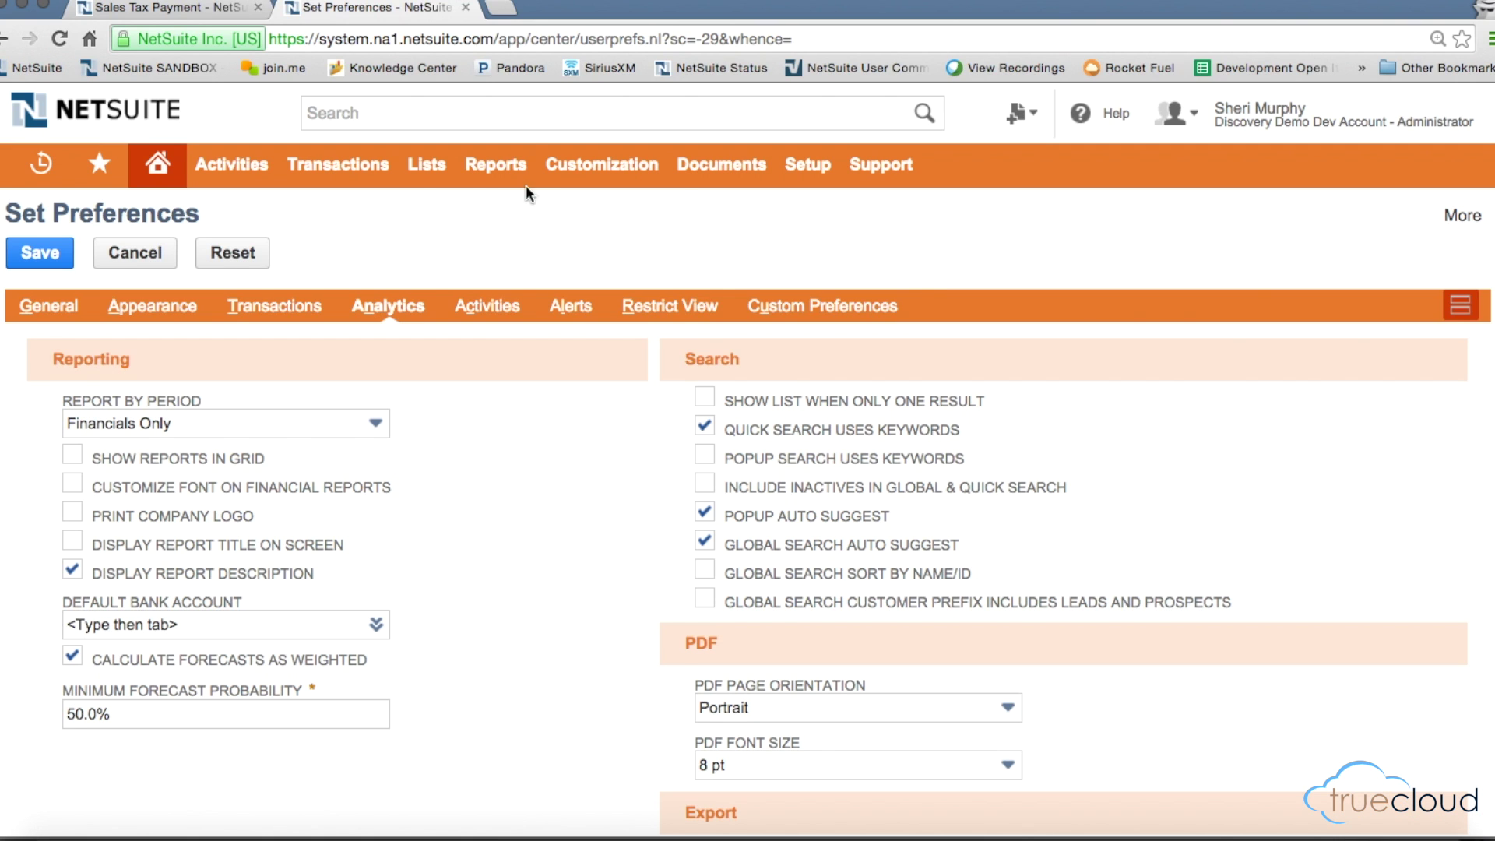
Step: Open the Transaction Detail report from the financial reports
mouse_move(491, 176)
mouse_move(535, 608)
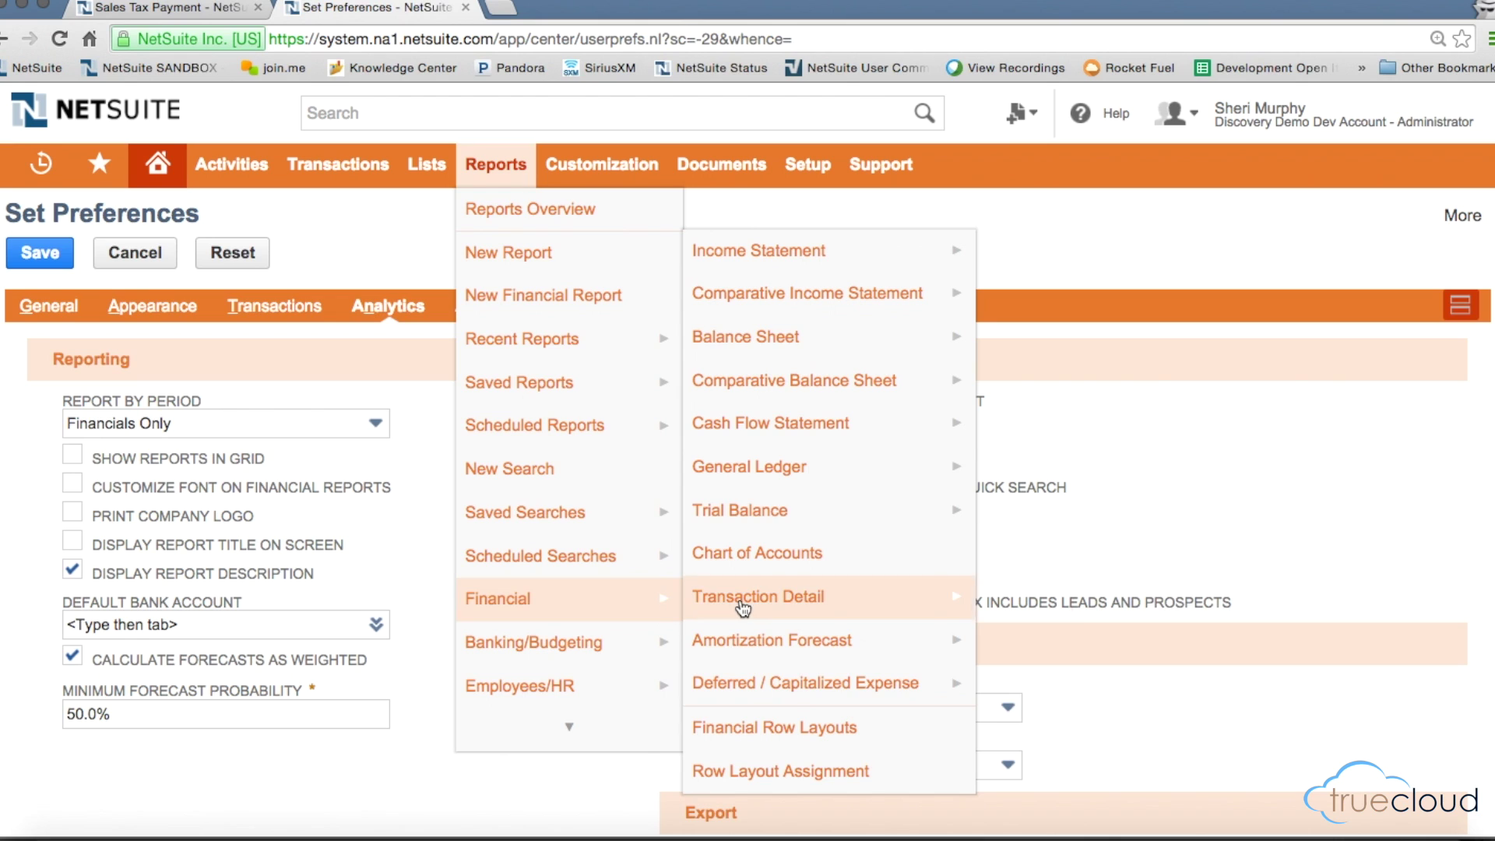
mouse_move(742, 607)
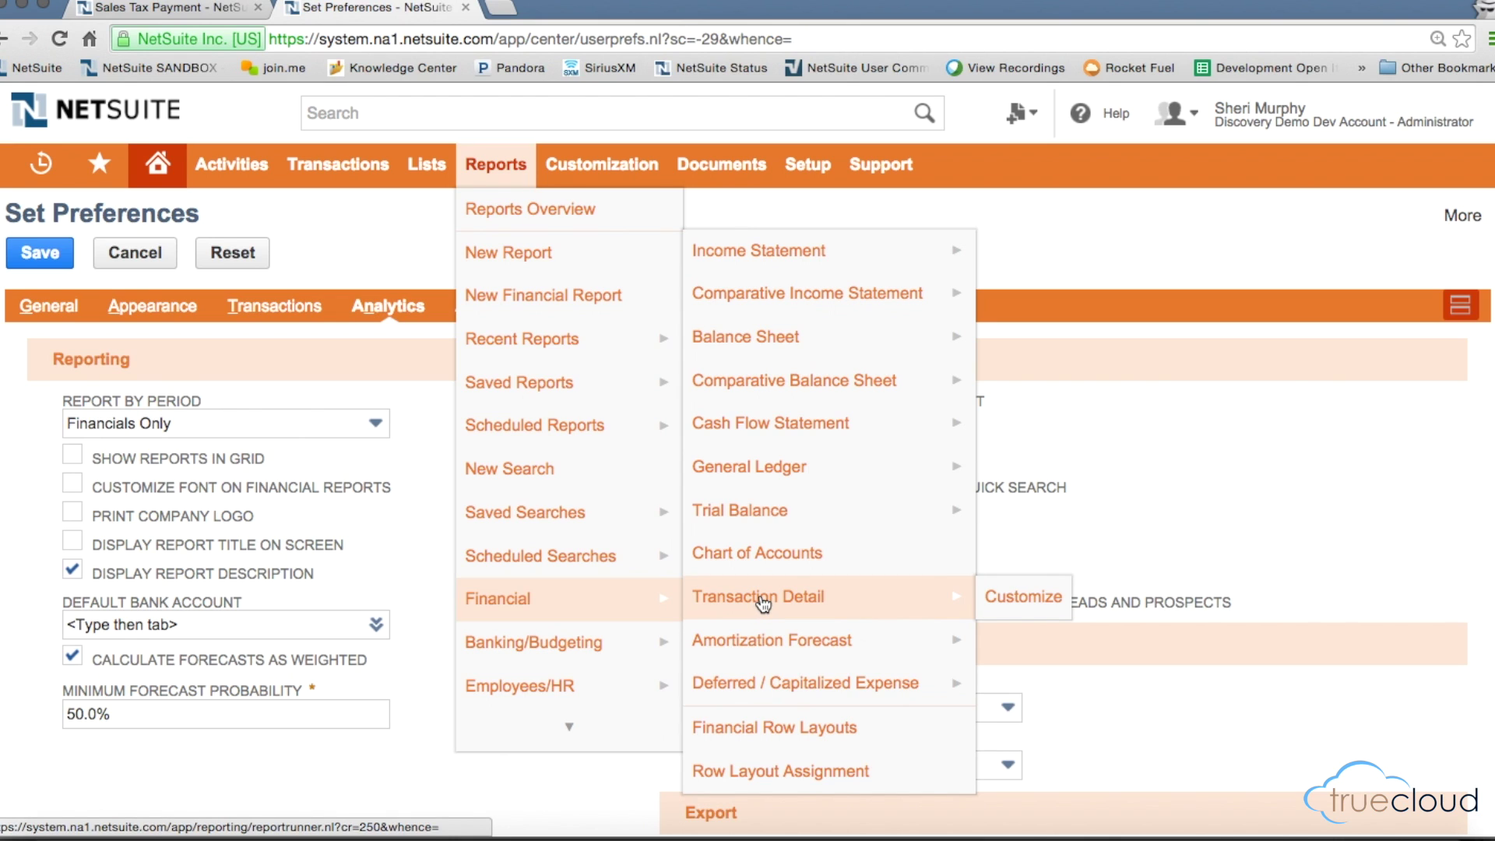
click(763, 604)
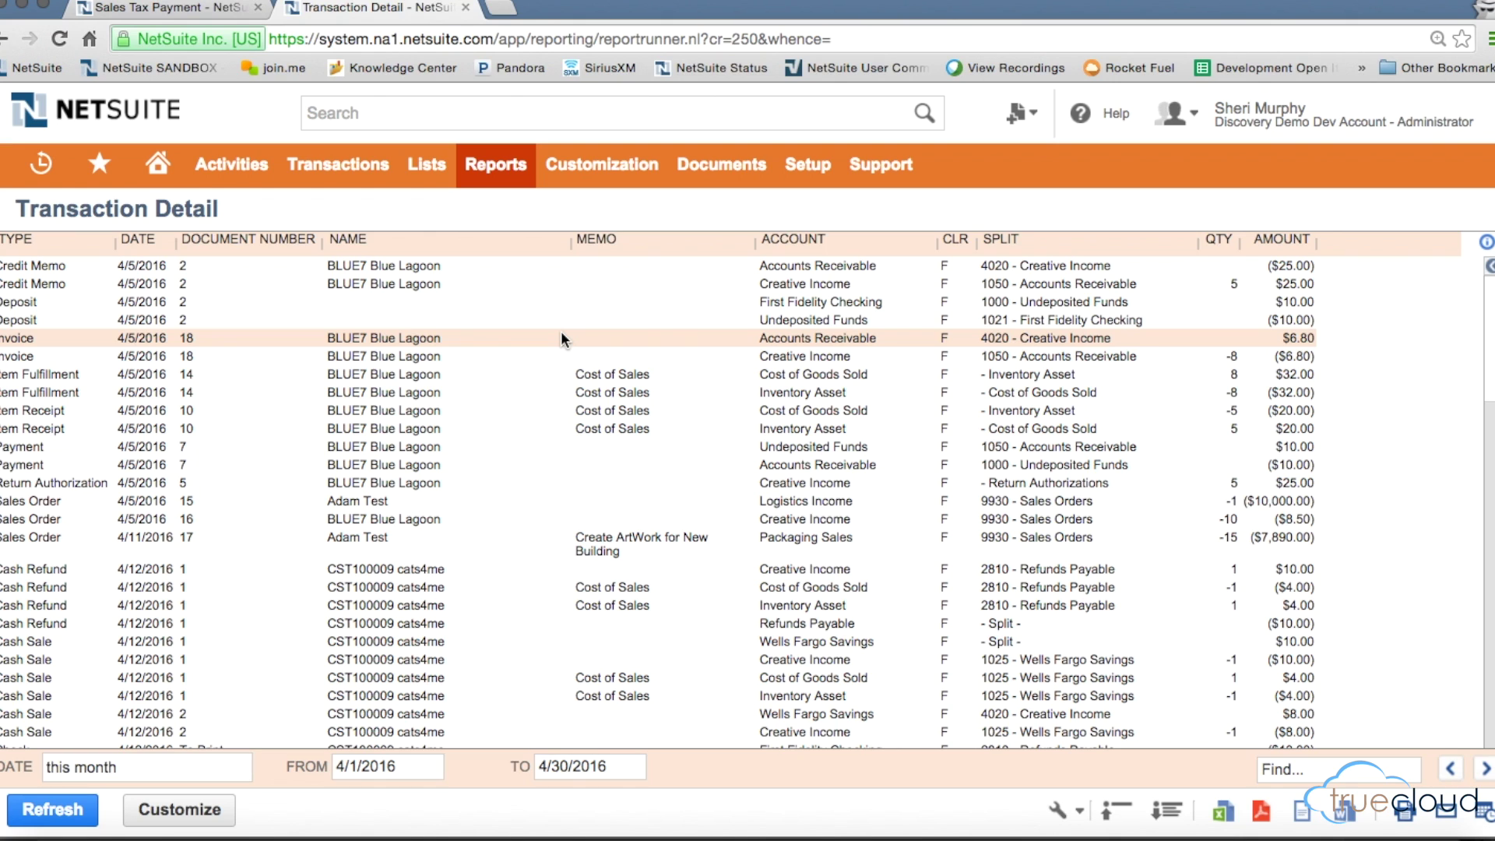
Step: Open the summary customization of the Income Statement from the financial reports
mouse_move(505, 181)
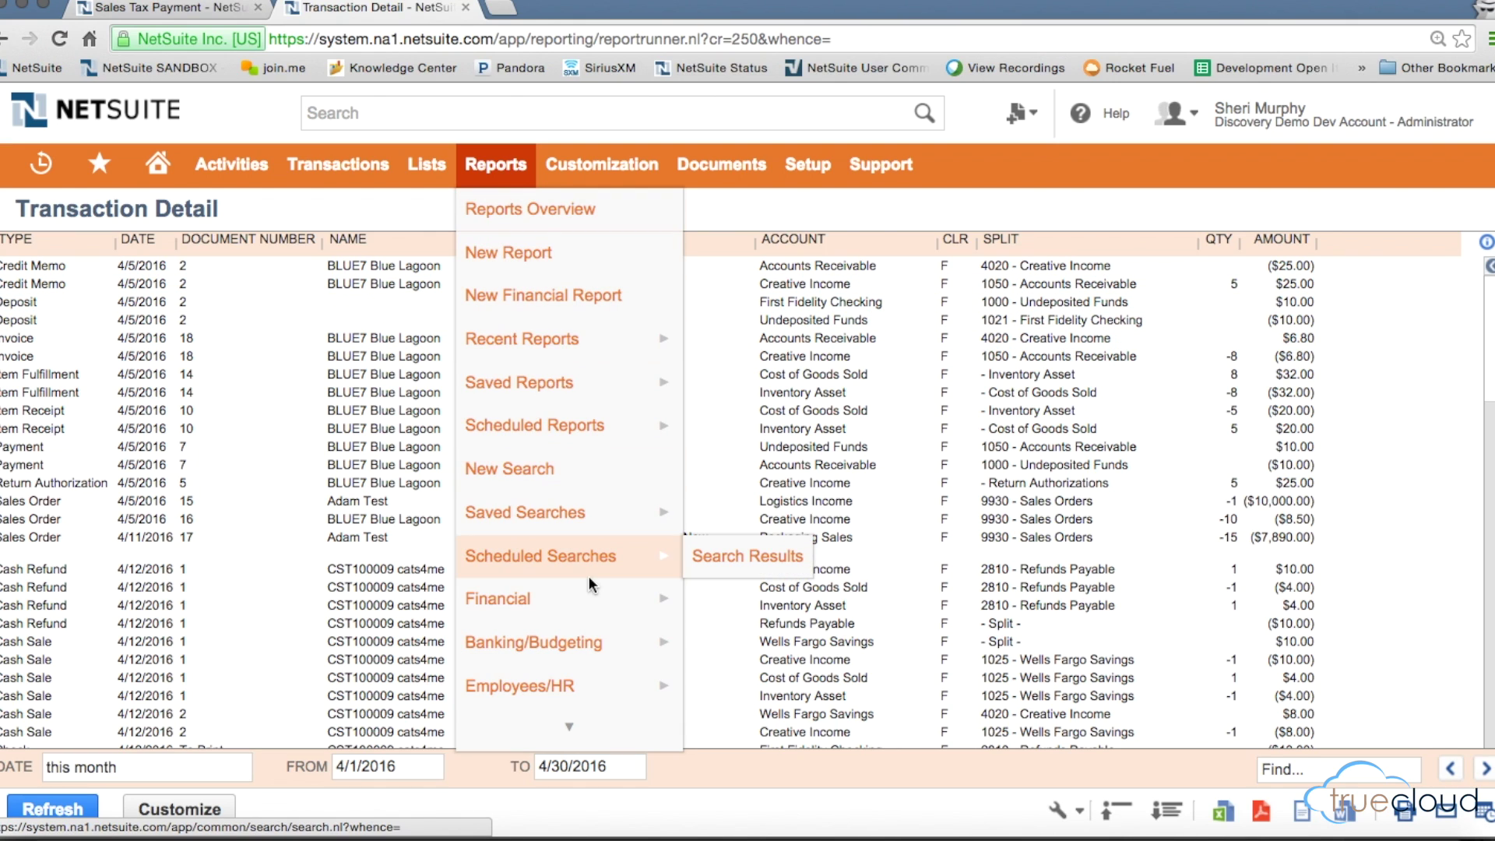
mouse_move(588, 606)
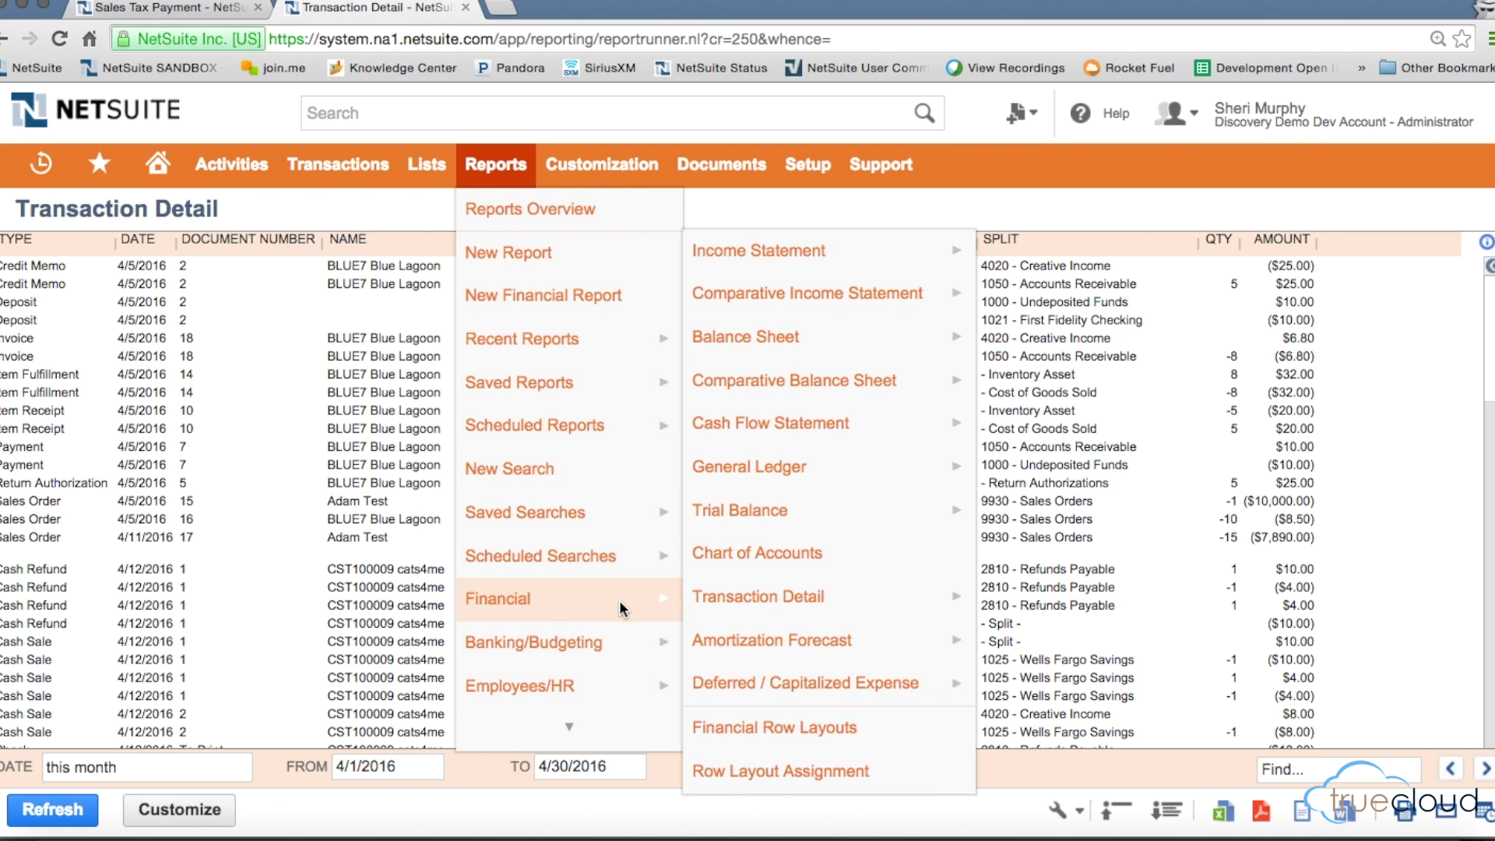
mouse_move(800, 263)
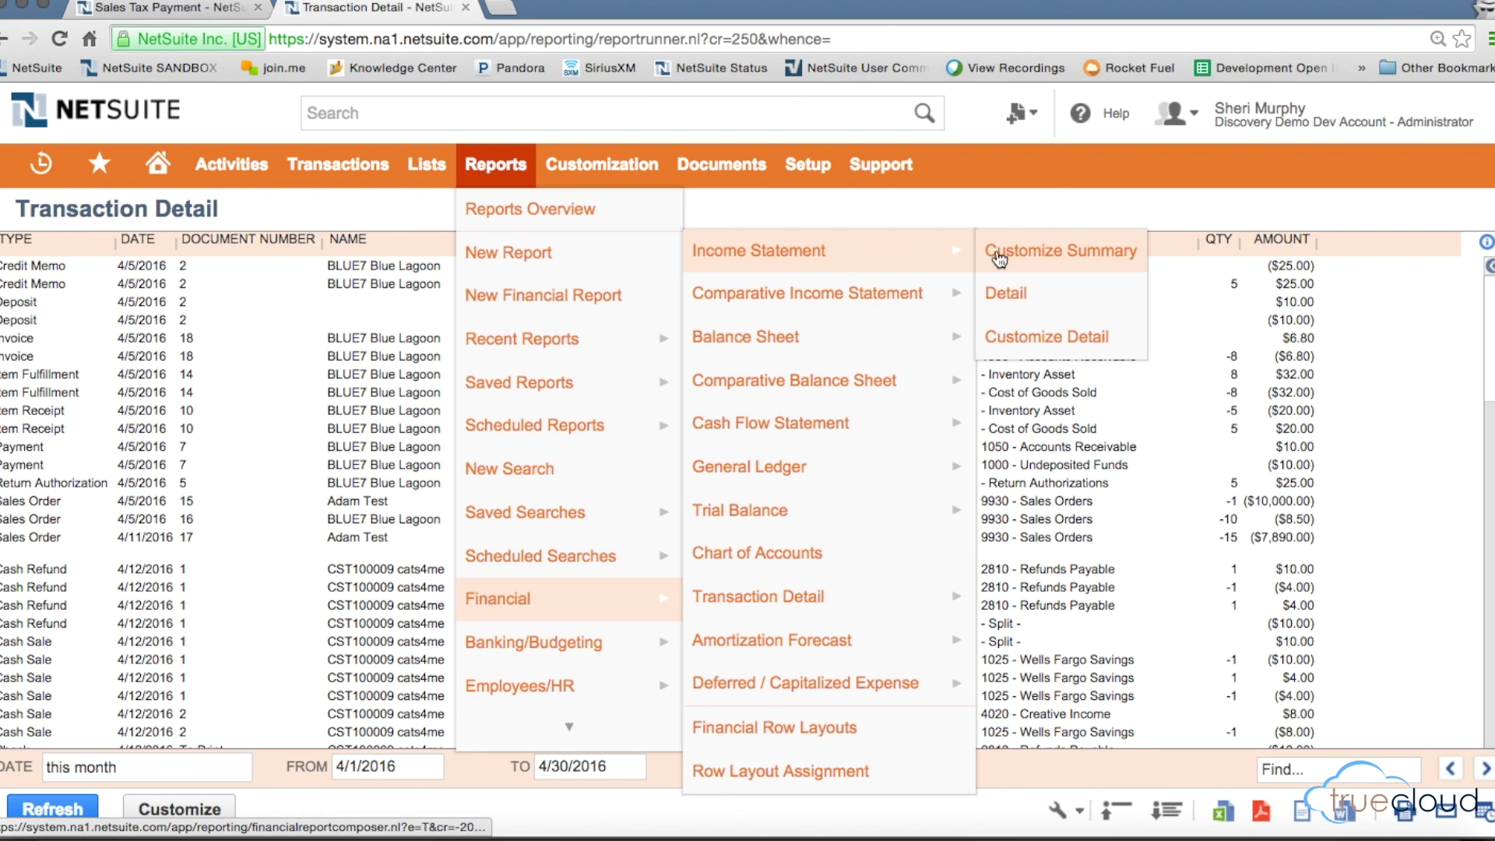
click(1019, 261)
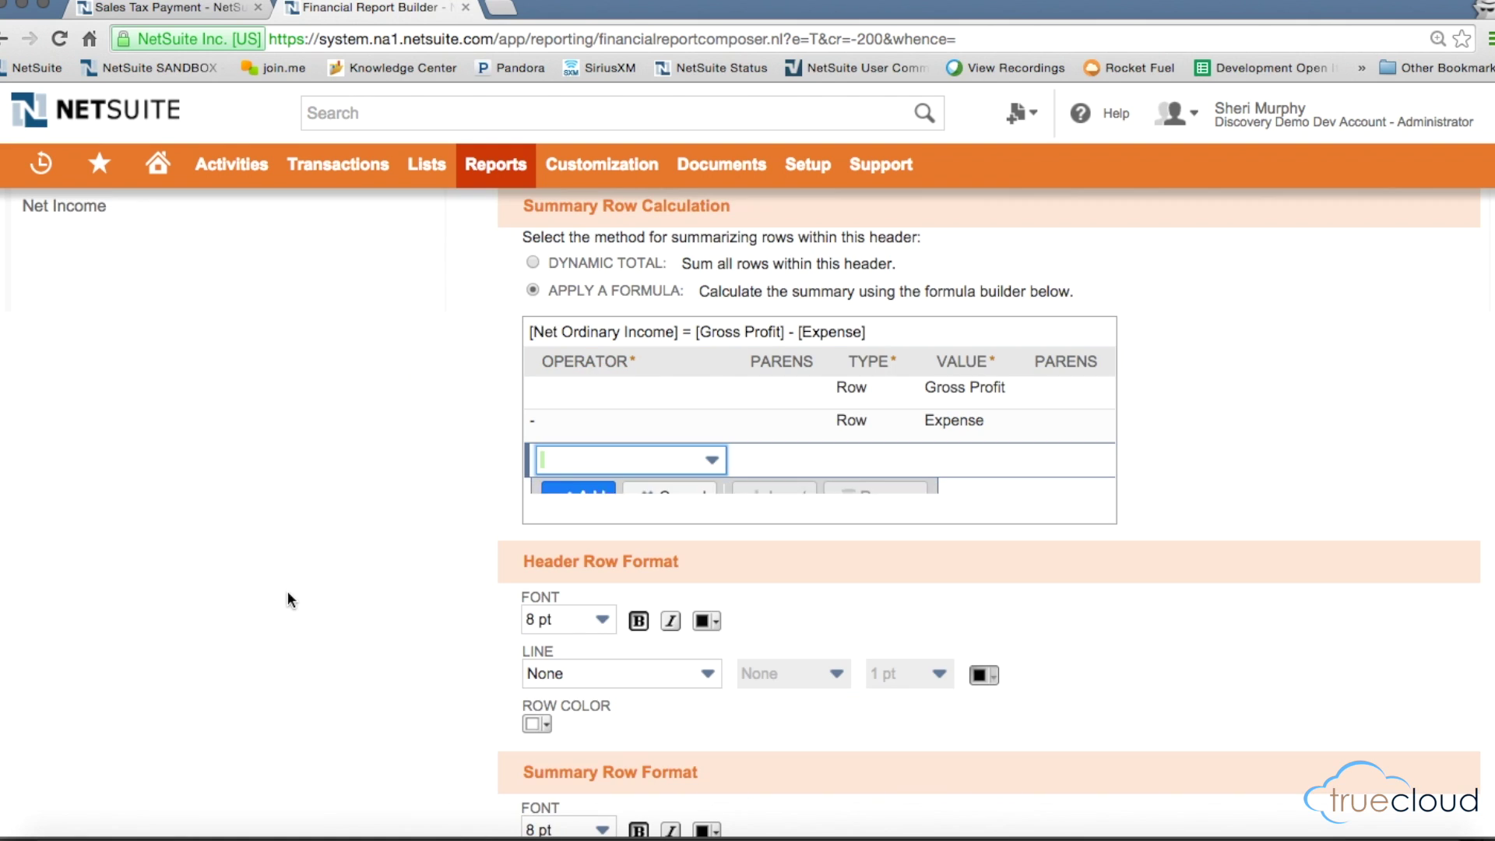
Step: Examine the settings of the Income and Expense account sections in the Custom Income Statement layout
scroll(288, 590, up, 3)
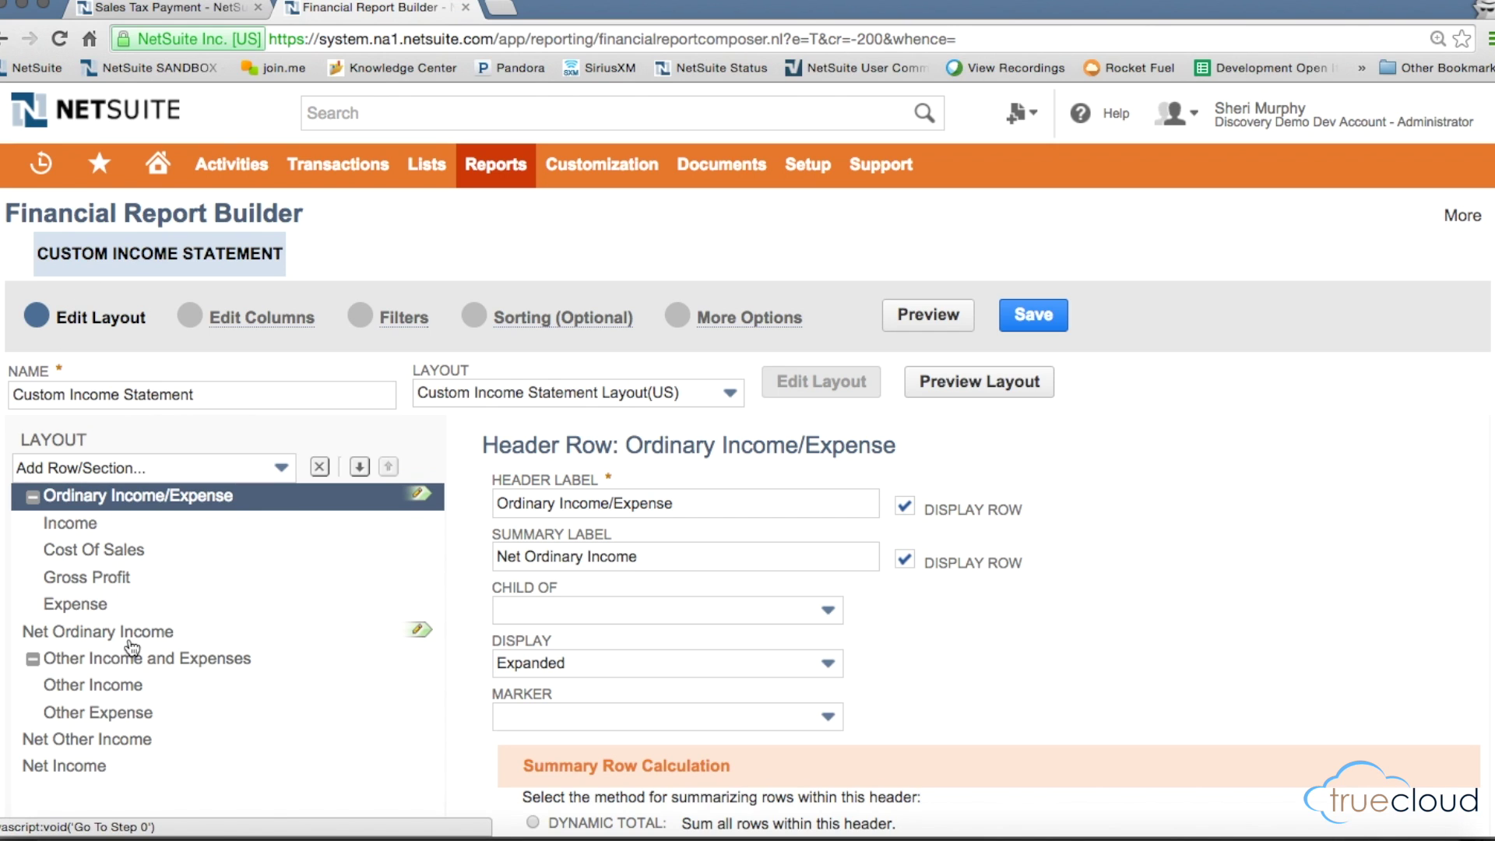
click(91, 531)
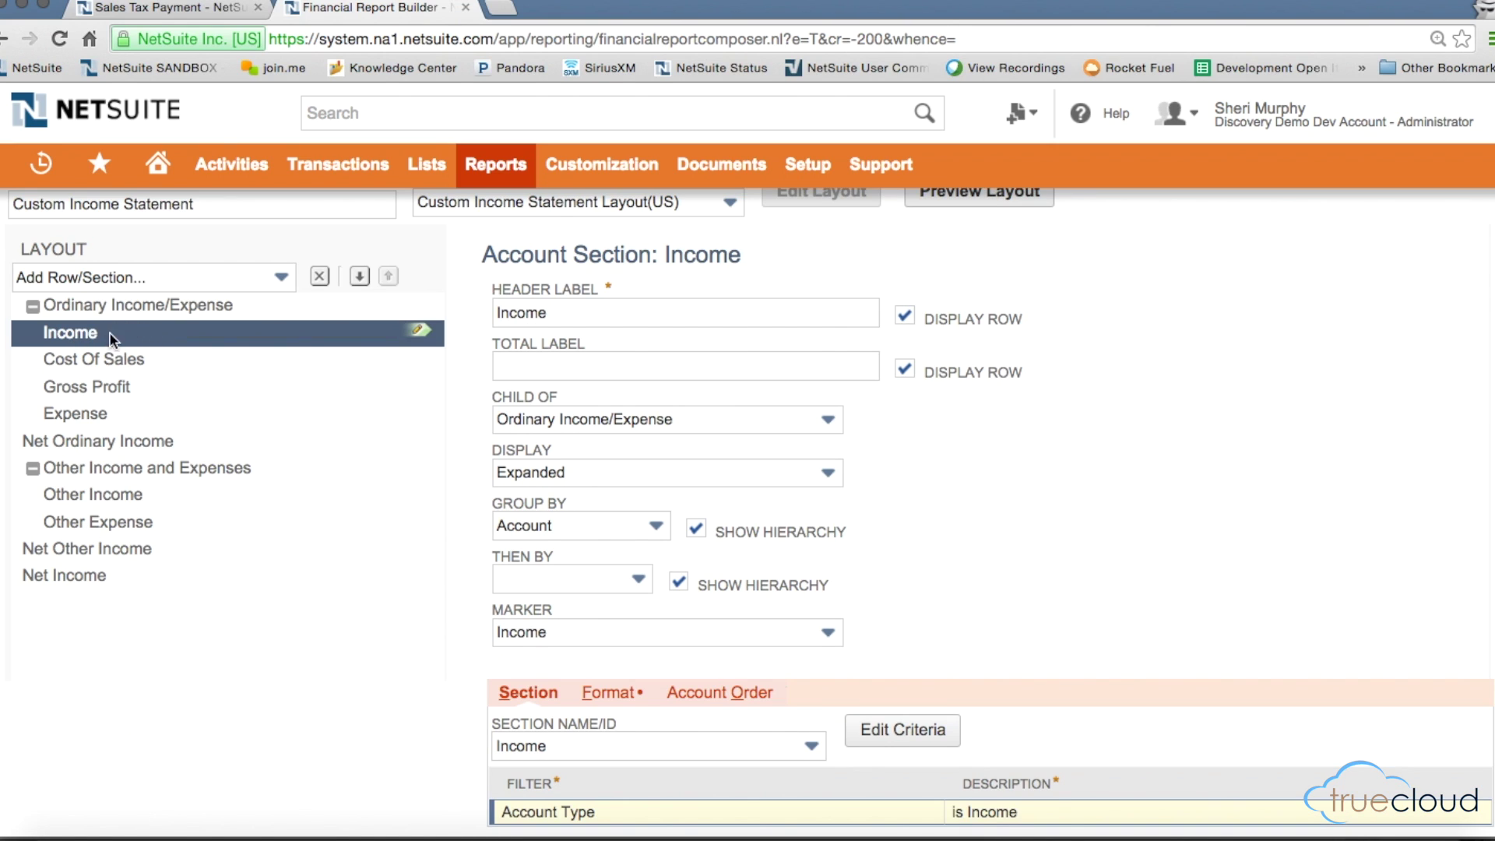
click(88, 413)
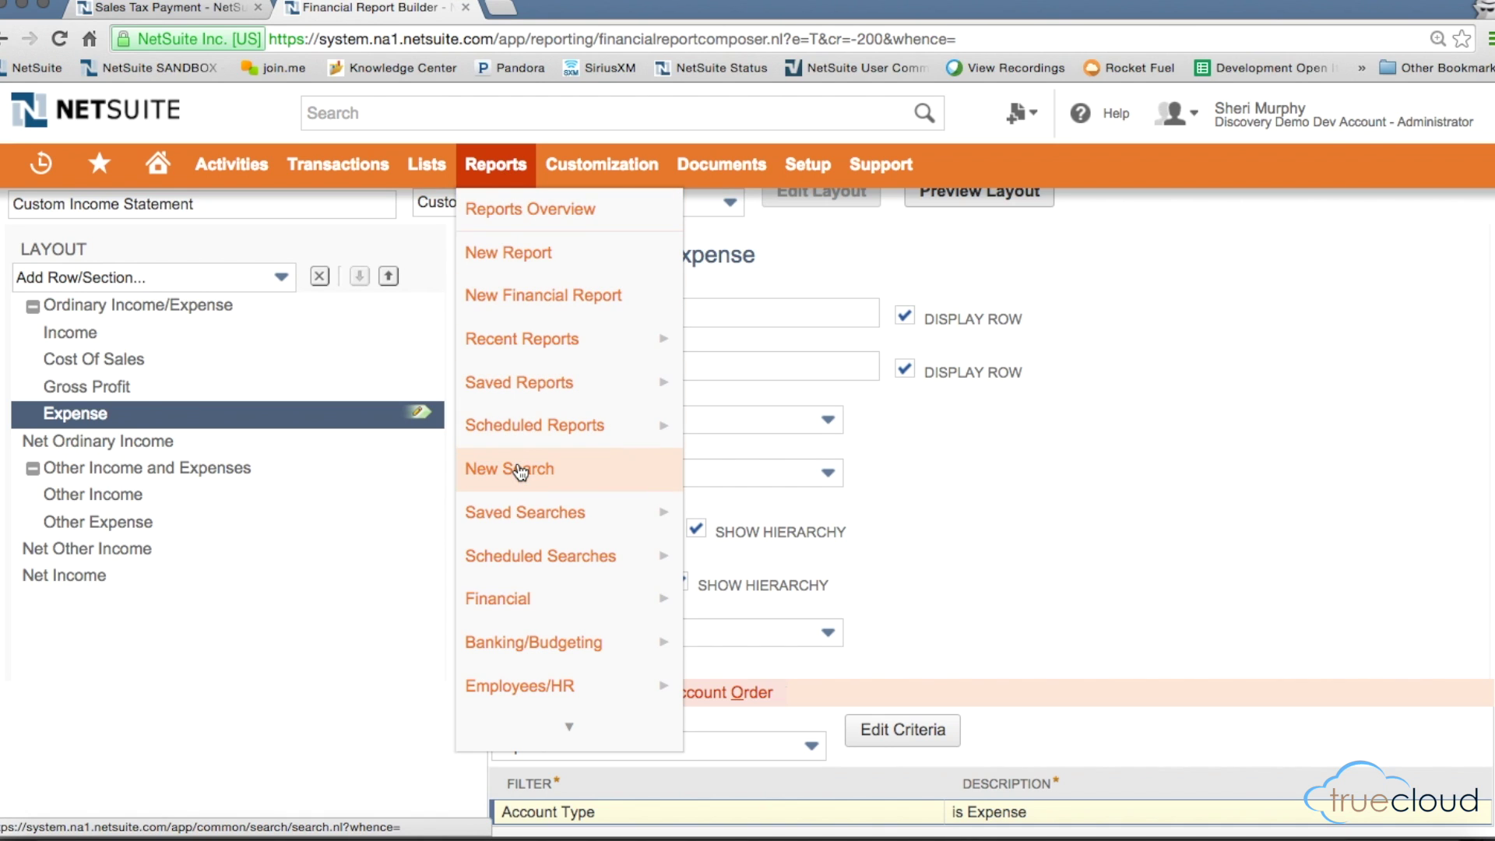
mouse_move(523, 596)
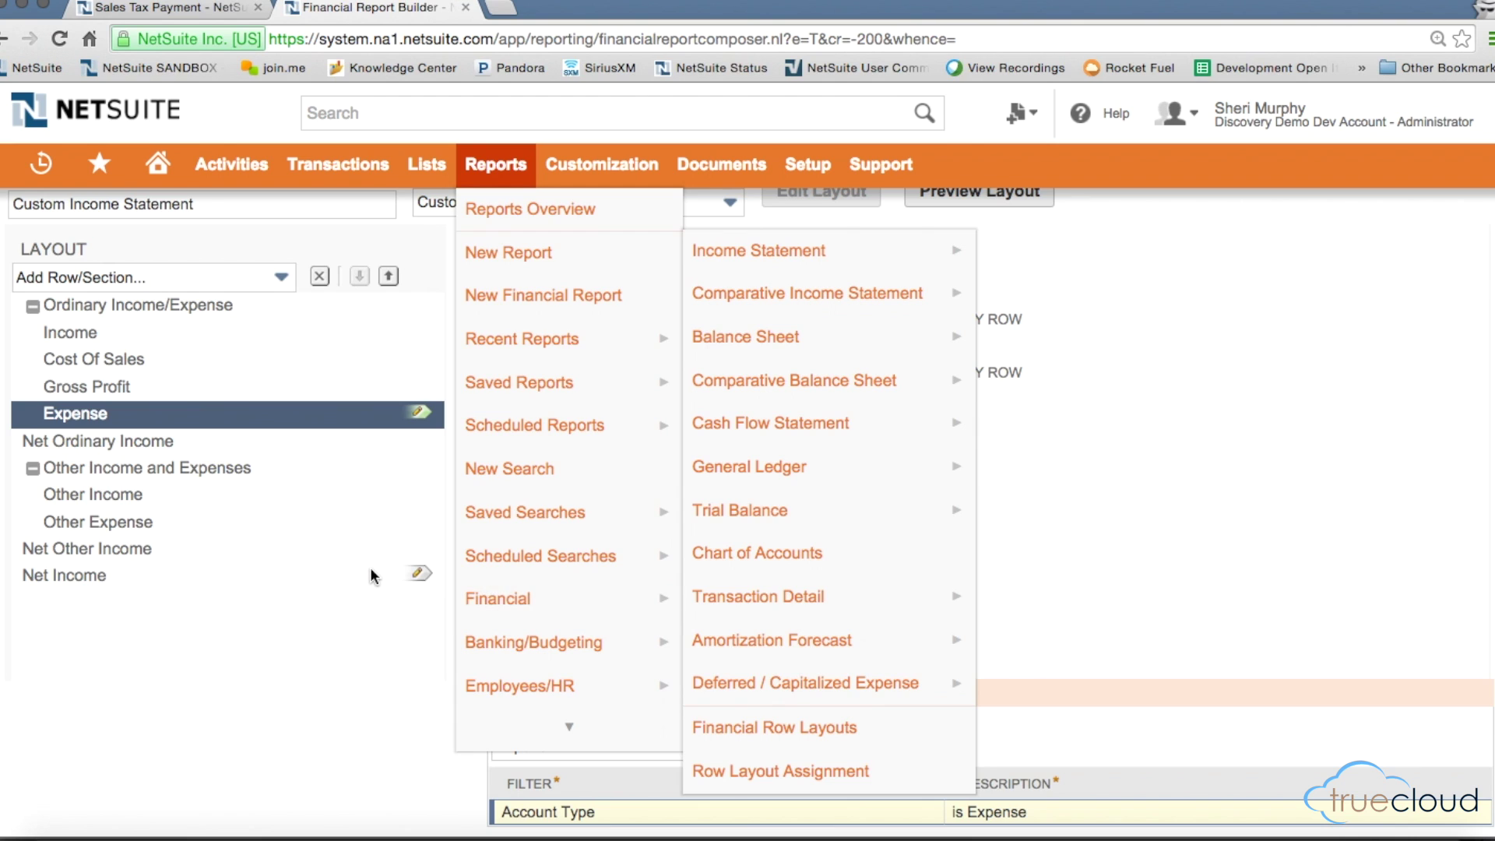
Step: Highlight the word Custom in the report name and preview the Custom Income Statement
scroll(426, 574, up, 3)
click(140, 403)
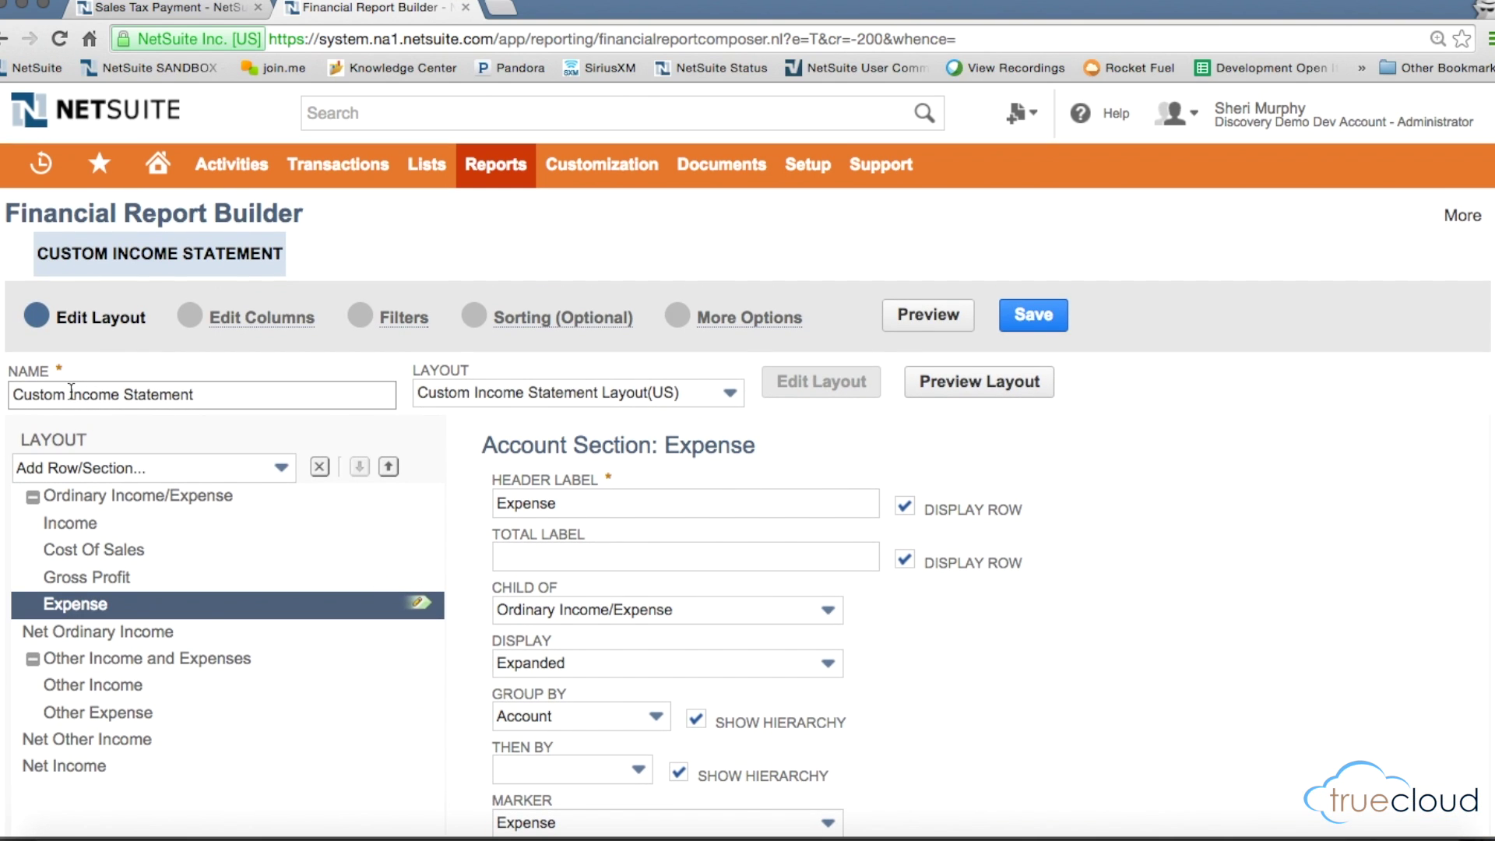
drag(71, 392, 14, 391)
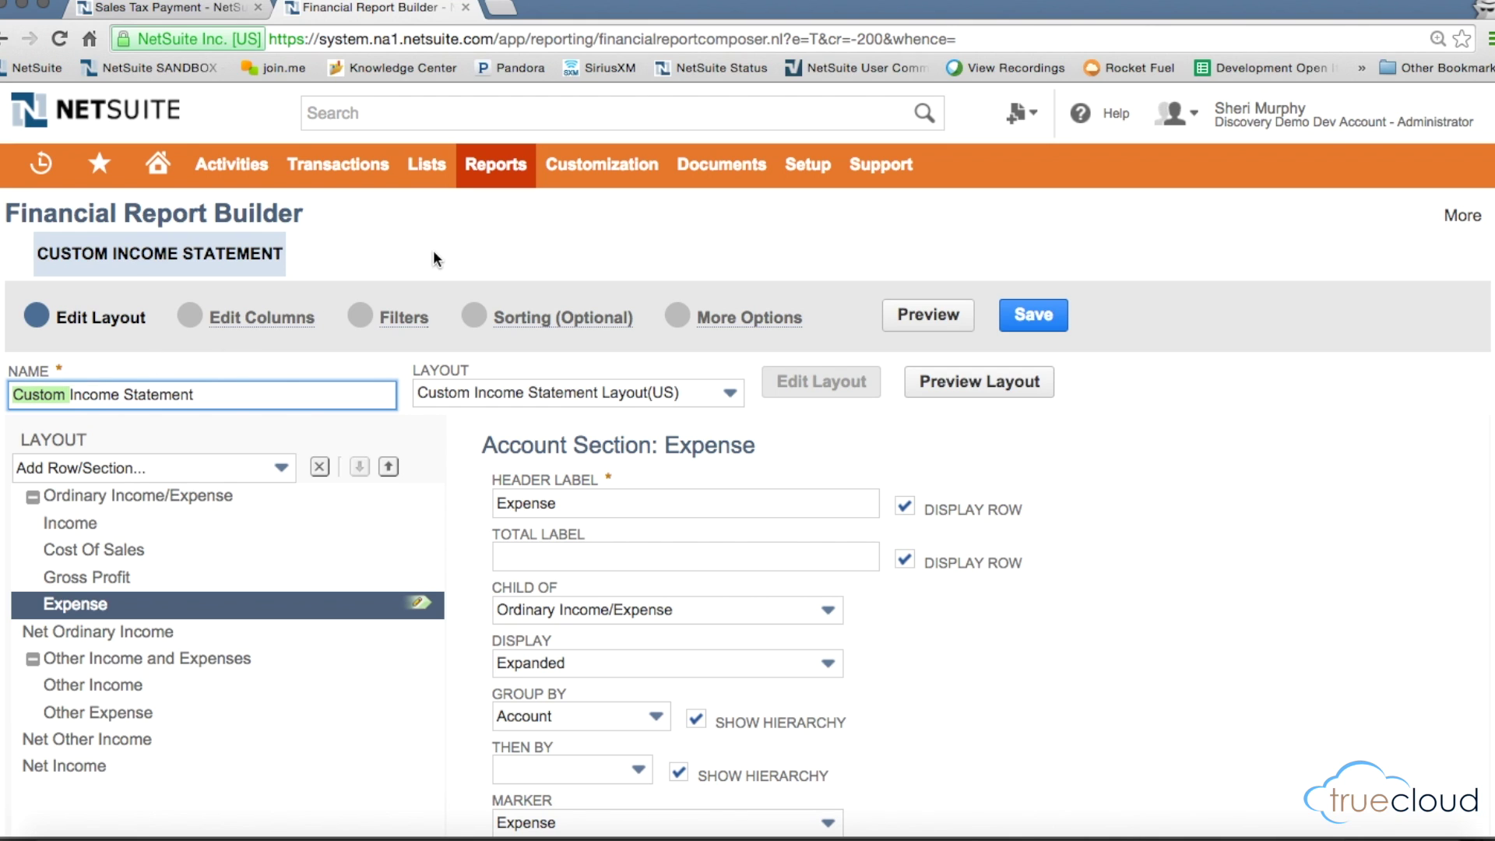
click(913, 316)
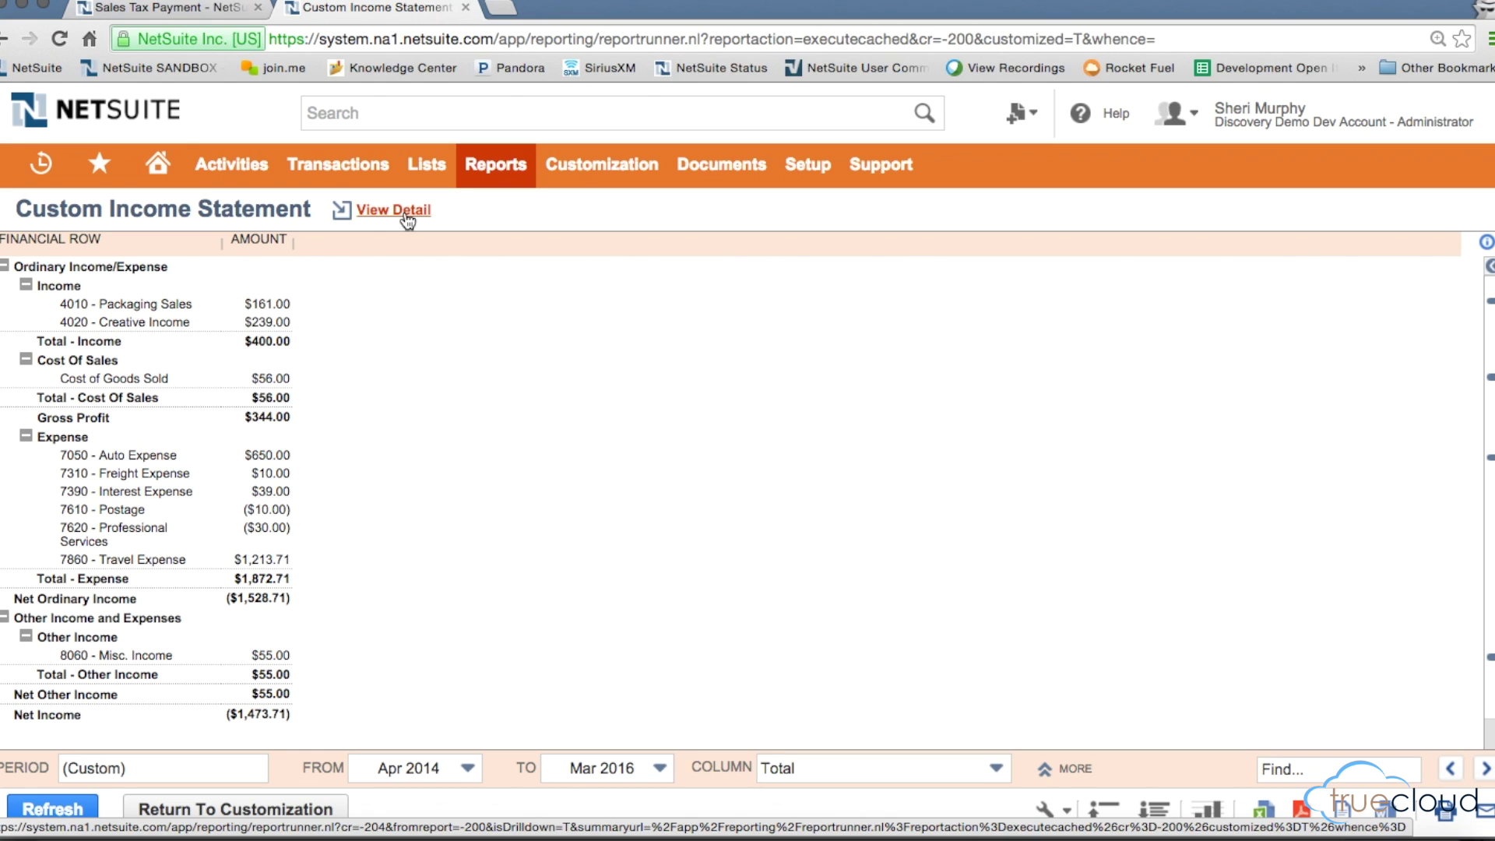
Step: Open the detail behind the 4010 - Packaging Sales amount in a new browser tab and switch to it
right_click(289, 301)
click(310, 308)
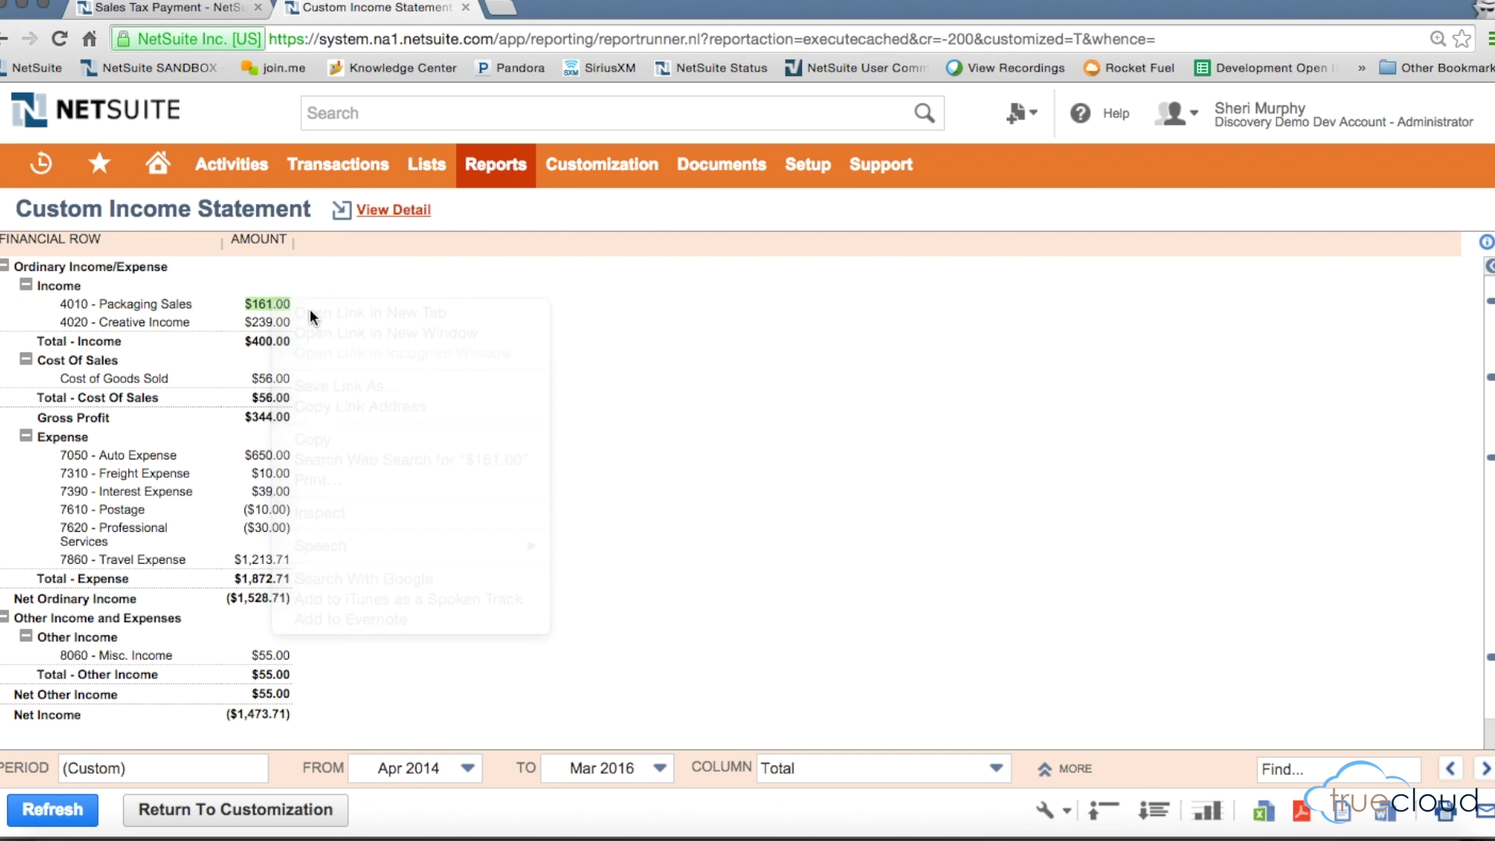
click(558, 6)
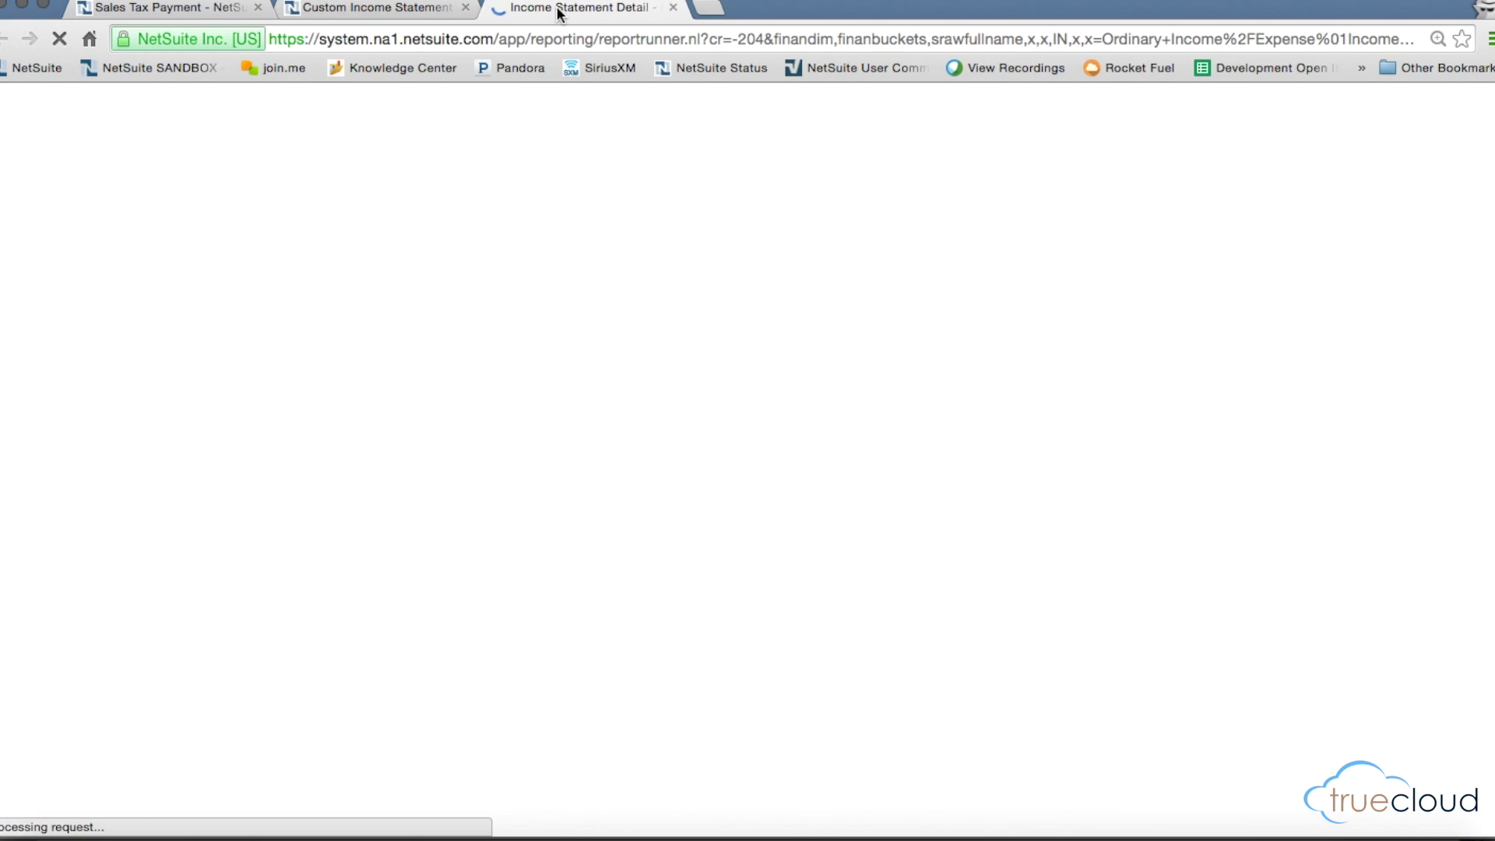